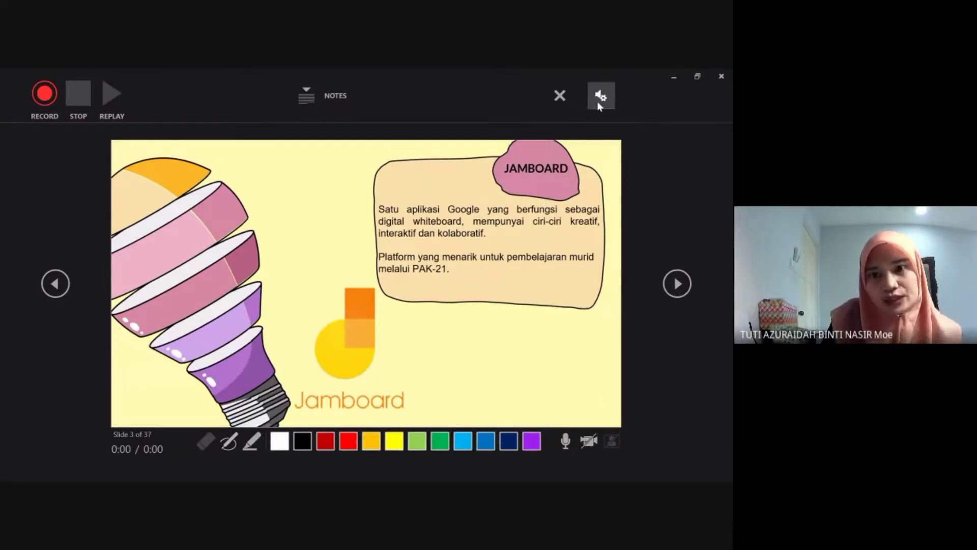
- Switch the recording camera to the USB Camera
{"action": "left_click", "coordinate": [598, 102]}
{"action": "mouse_move", "coordinate": [615, 159]}
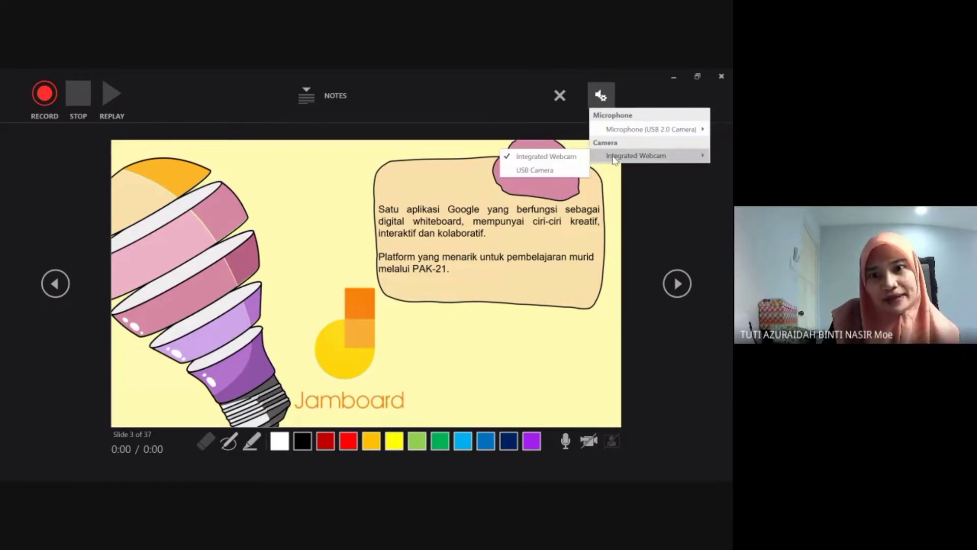
{"action": "left_click", "coordinate": [563, 168]}
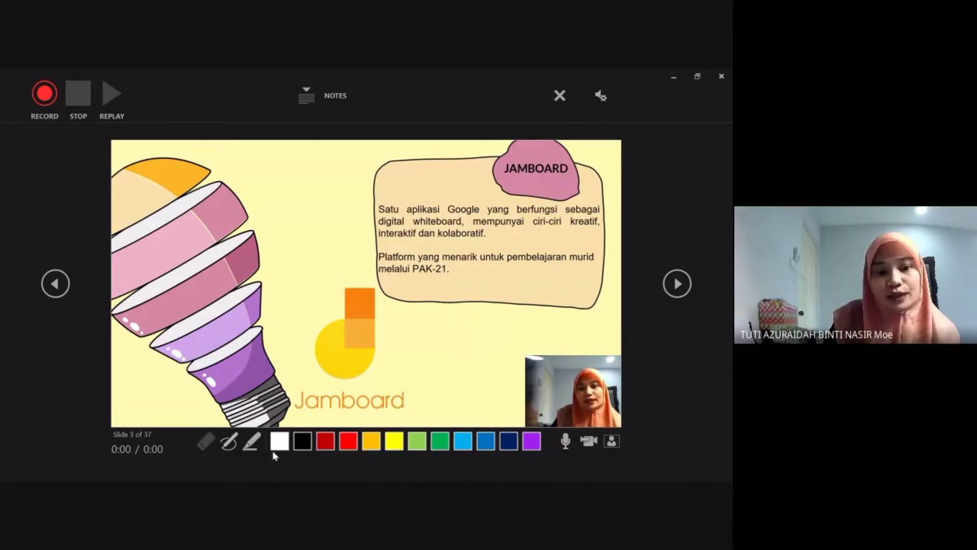
- Scribble red pen ink on slides 3 and 5, then exit back to the slide editor
{"action": "left_click", "coordinate": [230, 442]}
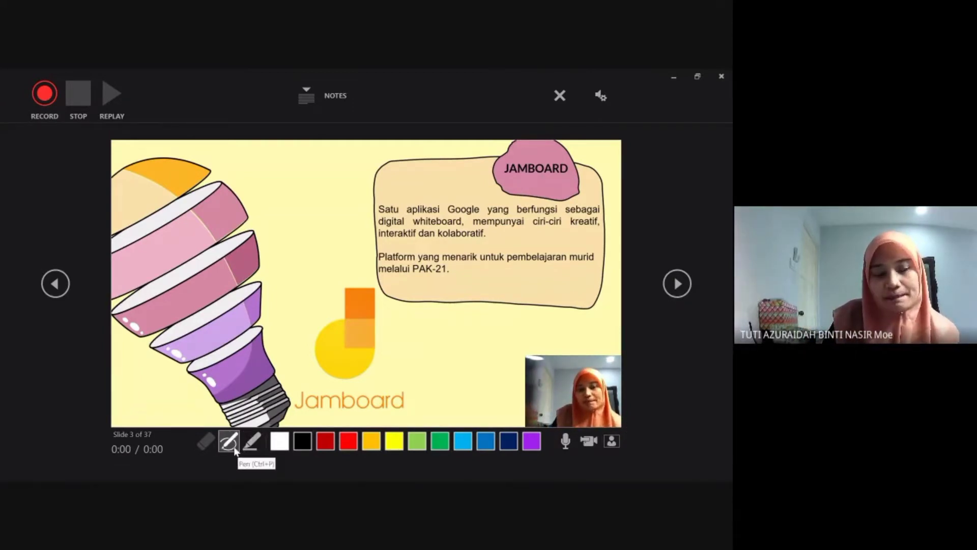
{"action": "left_click", "coordinate": [248, 446]}
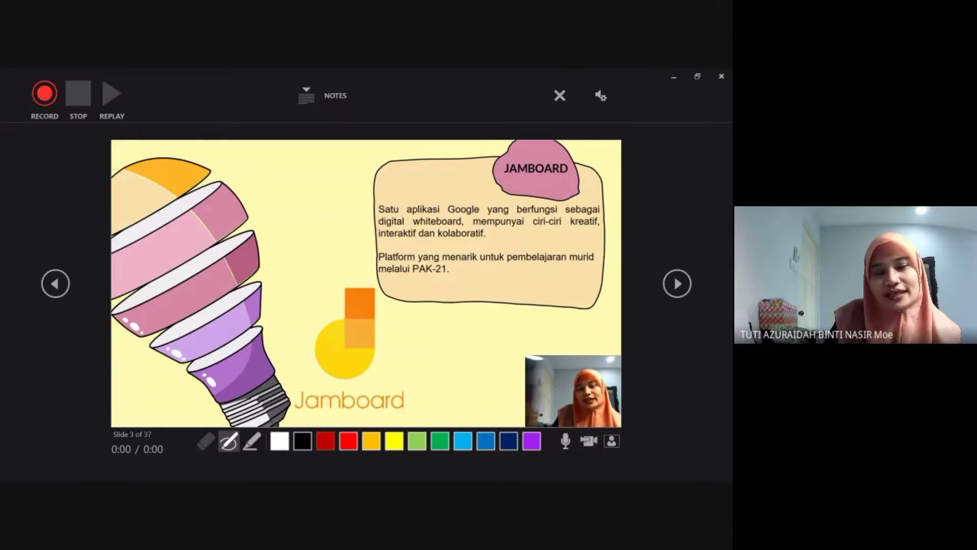
{"action": "left_click", "coordinate": [228, 440]}
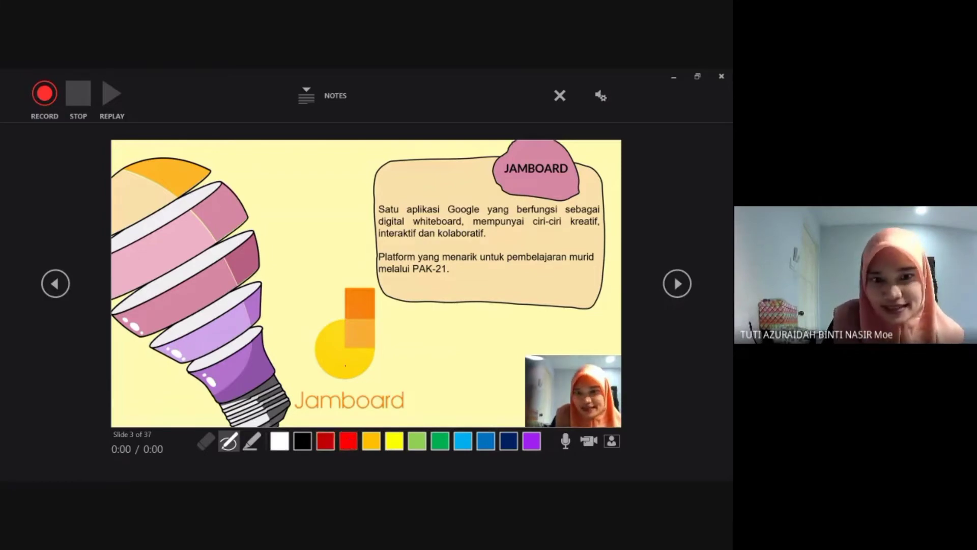
{"action": "mouse_move", "coordinate": [391, 293]}
{"action": "left_mouse_down"}
{"action": "mouse_move", "coordinate": [427, 309]}
{"action": "mouse_move", "coordinate": [407, 339]}
{"action": "mouse_move", "coordinate": [439, 325]}
{"action": "left_mouse_up"}
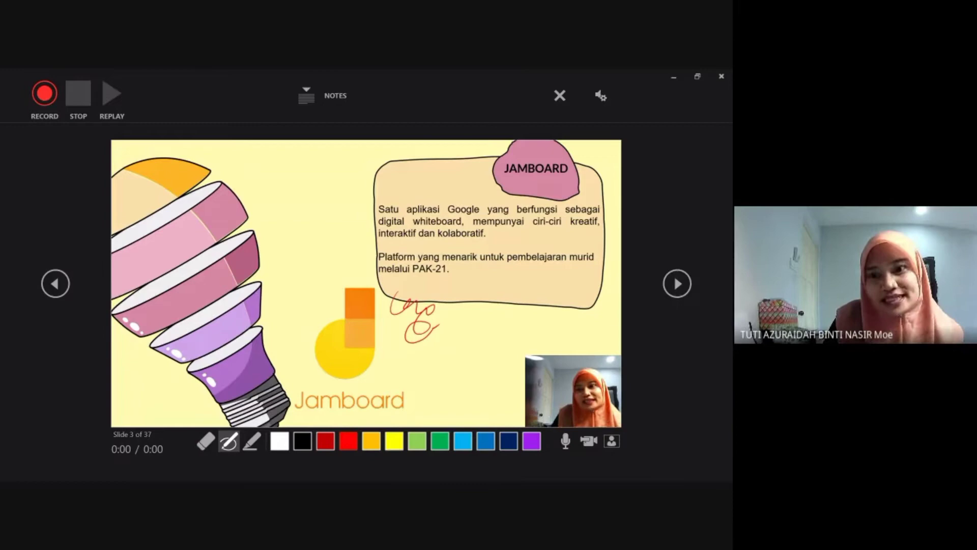
{"action": "left_click", "coordinate": [677, 283]}
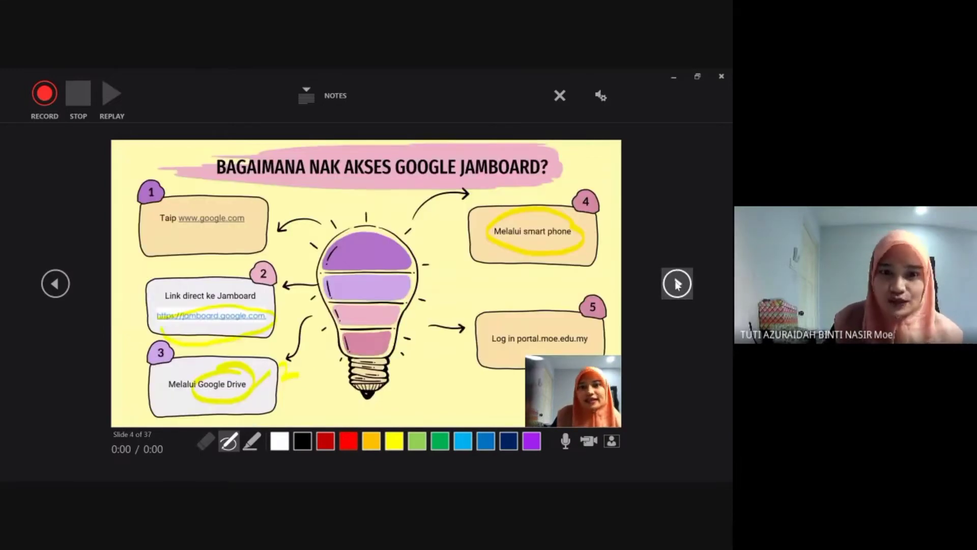
{"action": "left_click", "coordinate": [677, 283]}
{"action": "left_click_drag", "start_coordinate": [288, 319], "coordinate": [379, 288]}
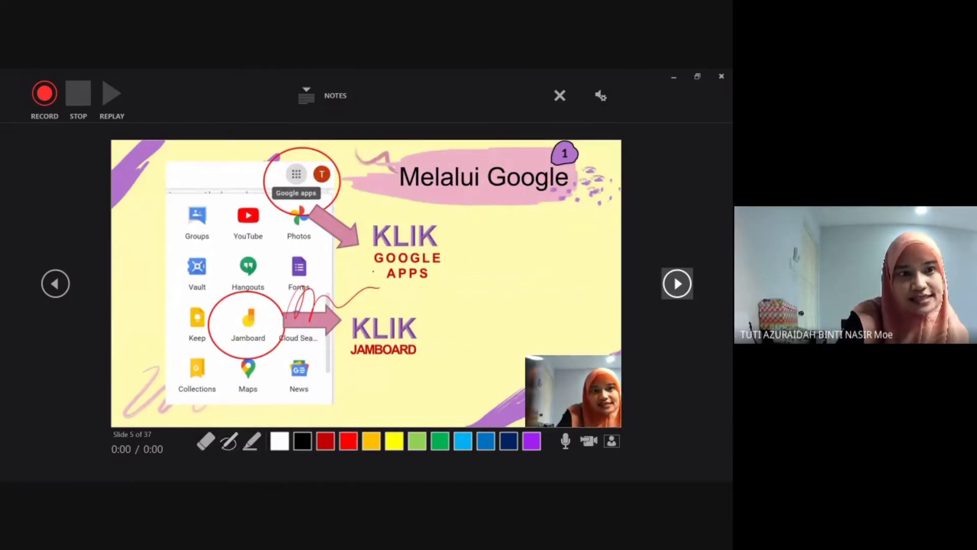
{"action": "key", "text": "Escape"}
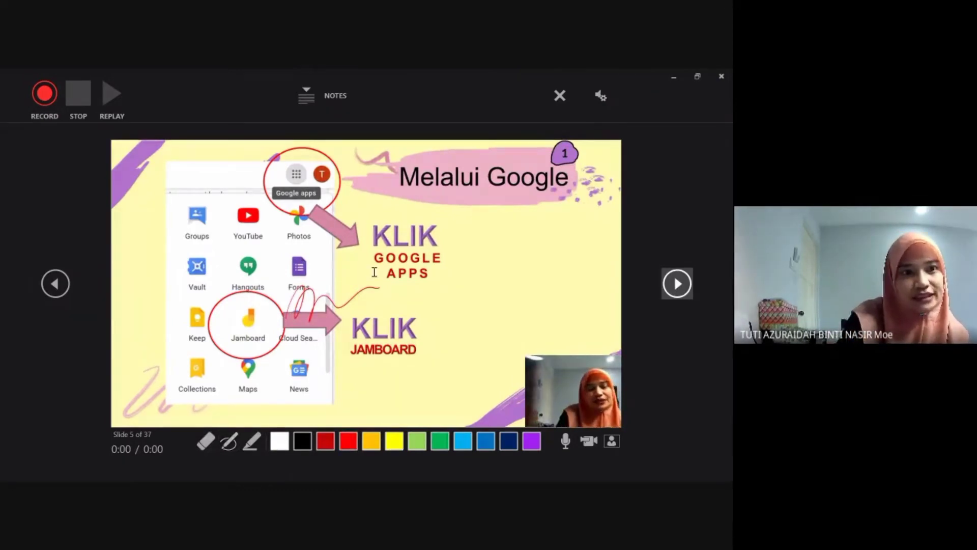
{"action": "key", "text": "Escape"}
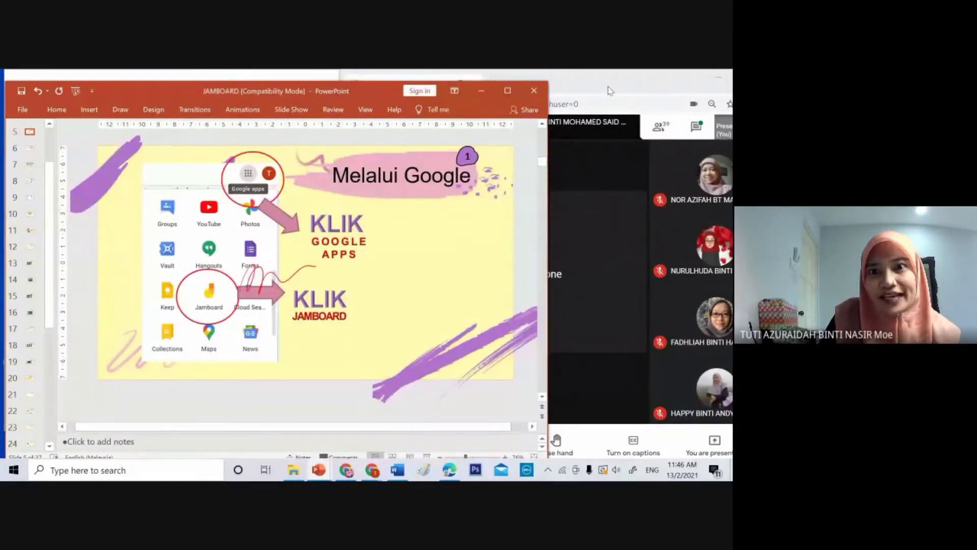
- Create a new blank presentation, close Design Ideas, and apply the Blank slide layout
{"action": "left_click", "coordinate": [554, 144]}
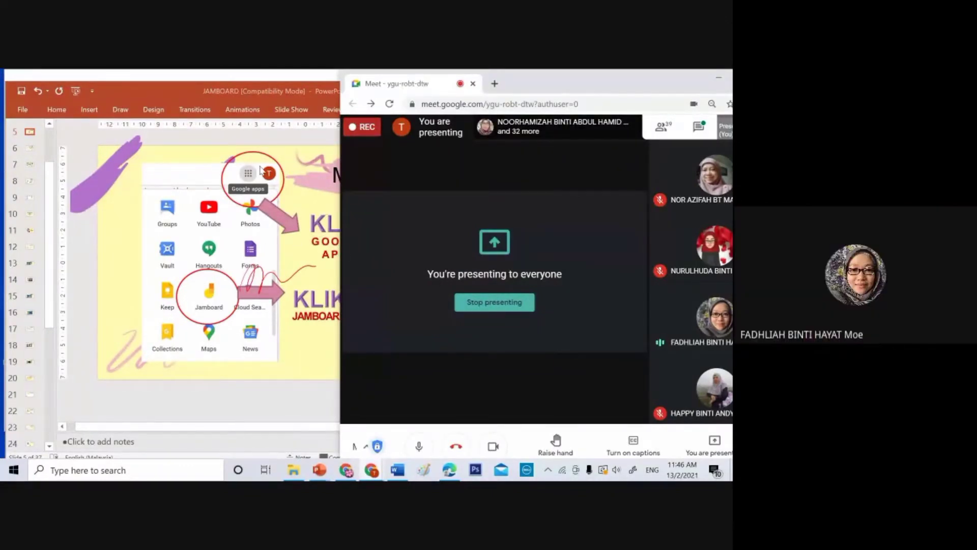
{"action": "left_click", "coordinate": [297, 116]}
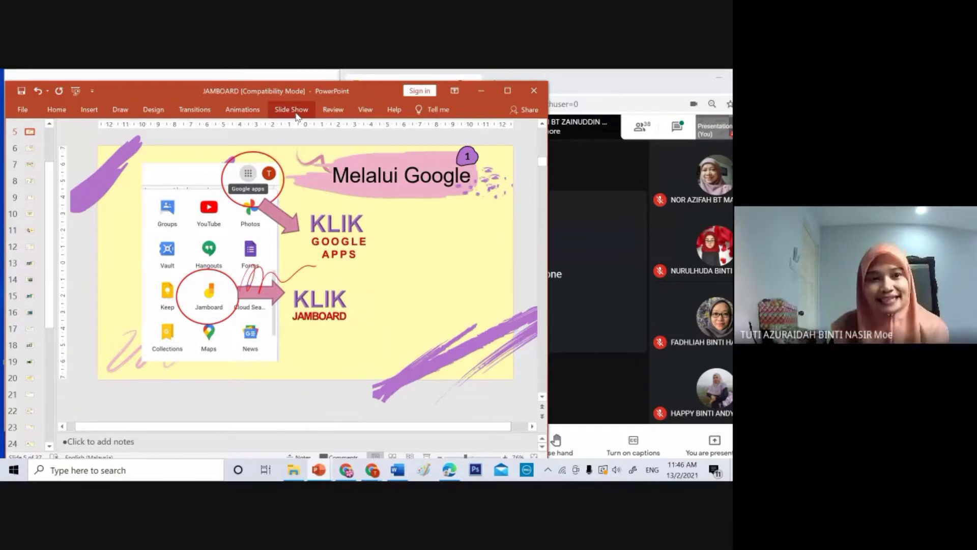
{"action": "left_click", "coordinate": [88, 110]}
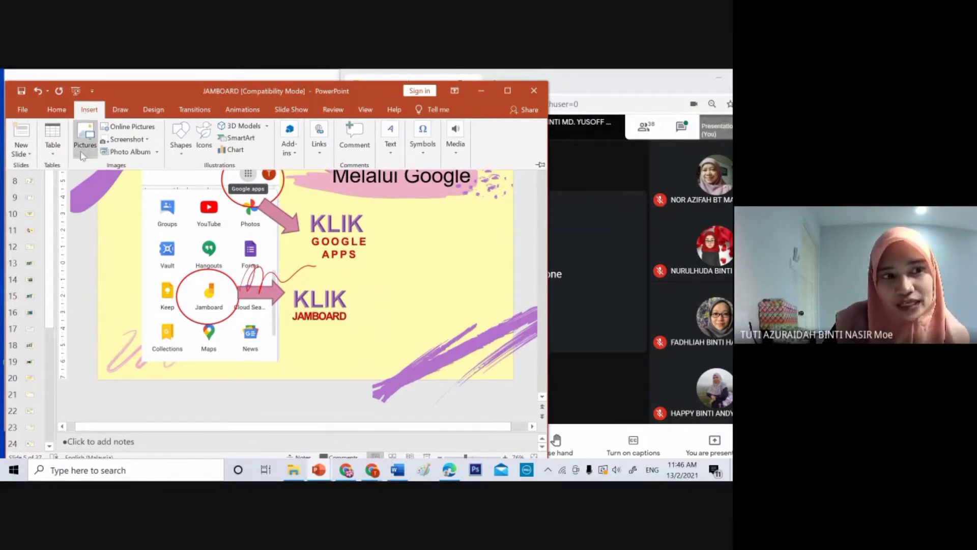
{"action": "left_click", "coordinate": [32, 110]}
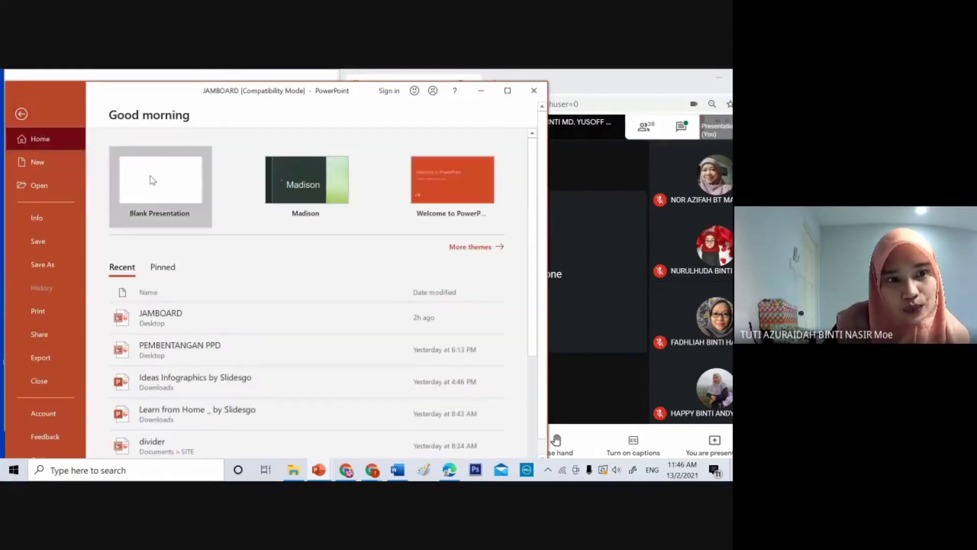
{"action": "left_click", "coordinate": [149, 179]}
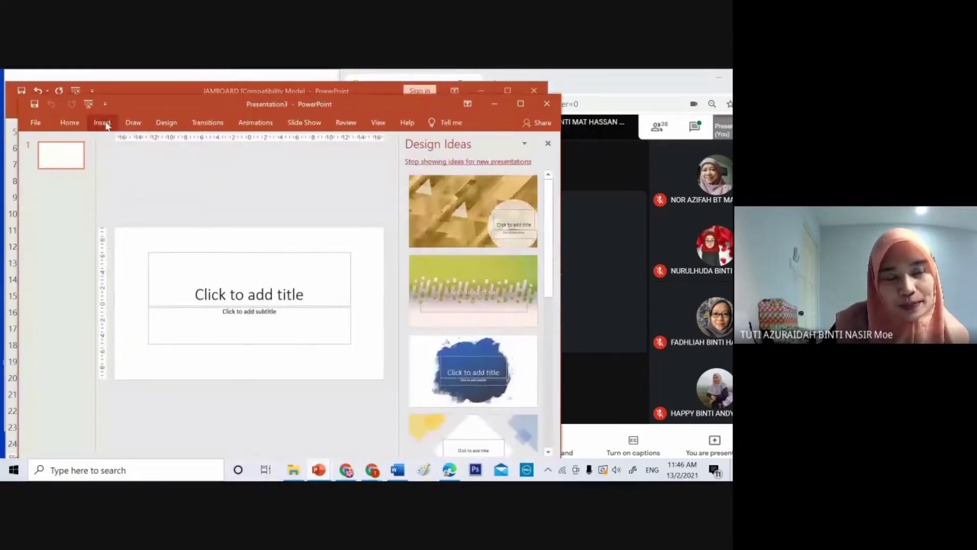
{"action": "left_click", "coordinate": [548, 144]}
{"action": "left_click", "coordinate": [70, 123]}
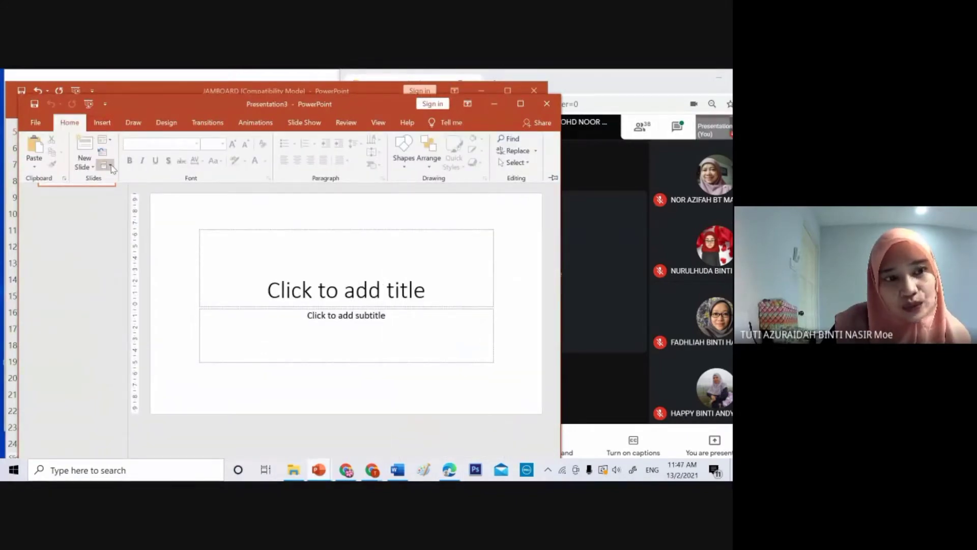
{"action": "left_click", "coordinate": [104, 140]}
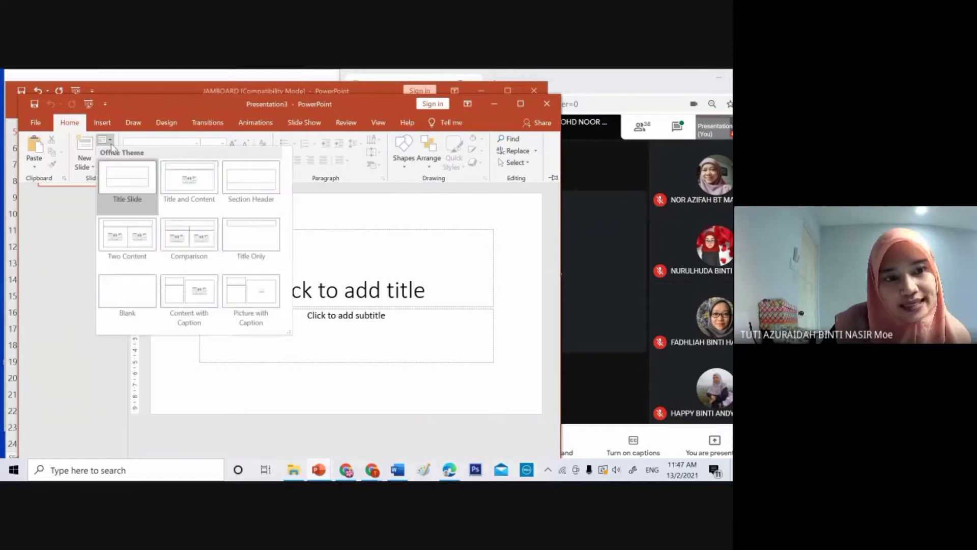
{"action": "left_click", "coordinate": [148, 302]}
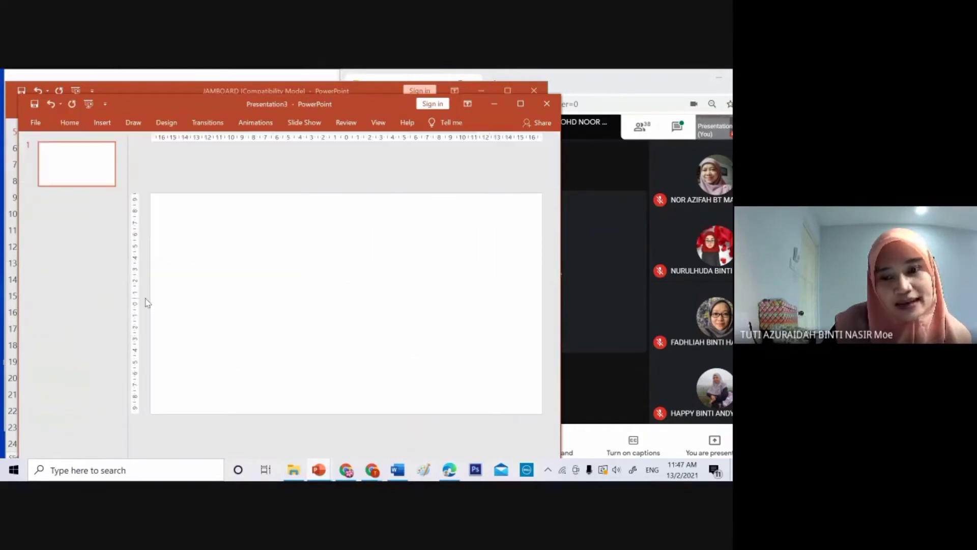
- Create a second blank presentation, Presentation4, and maximize its window
{"action": "left_click", "coordinate": [98, 124]}
{"action": "left_click", "coordinate": [83, 124]}
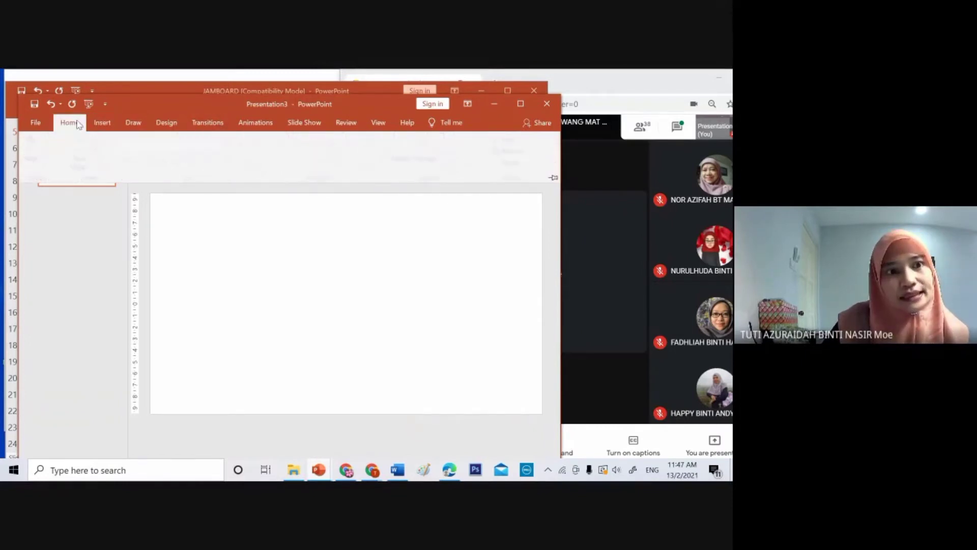
{"action": "left_click", "coordinate": [93, 126]}
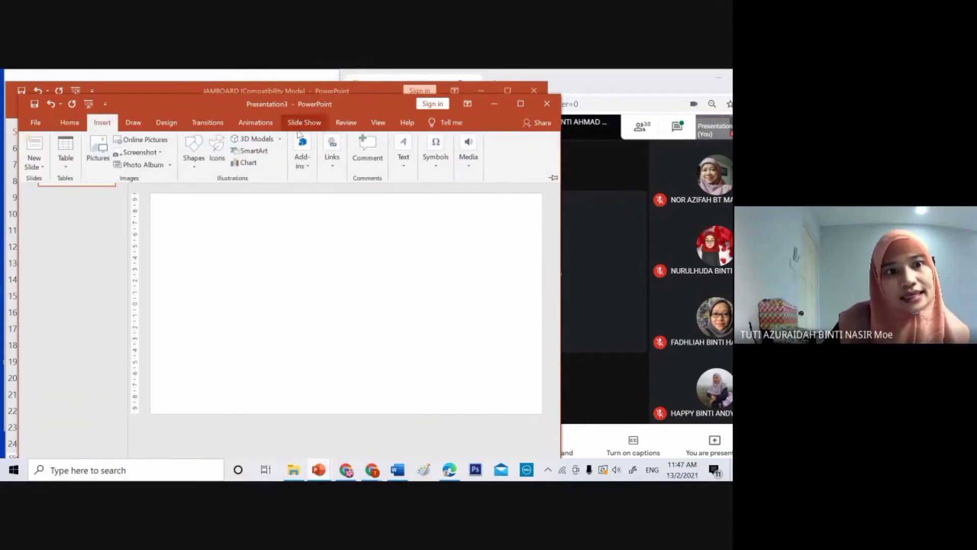
{"action": "left_click", "coordinate": [70, 123]}
{"action": "left_click", "coordinate": [36, 123]}
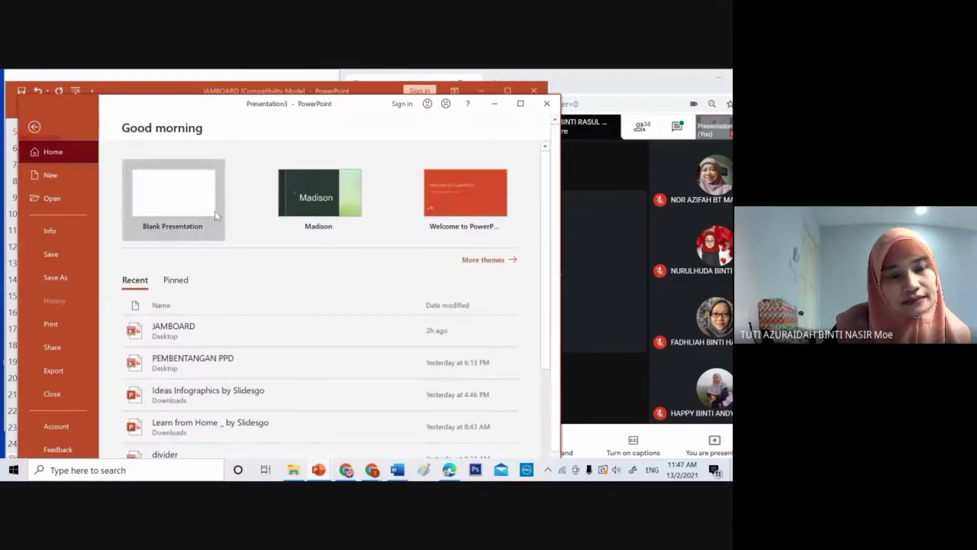
{"action": "left_click", "coordinate": [173, 189]}
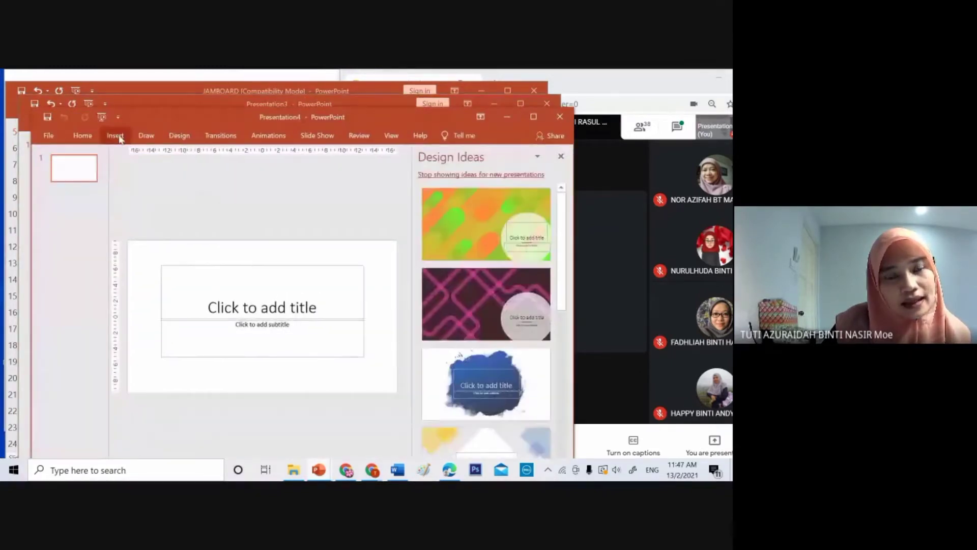
{"action": "left_click", "coordinate": [115, 135]}
{"action": "left_click", "coordinate": [320, 251]}
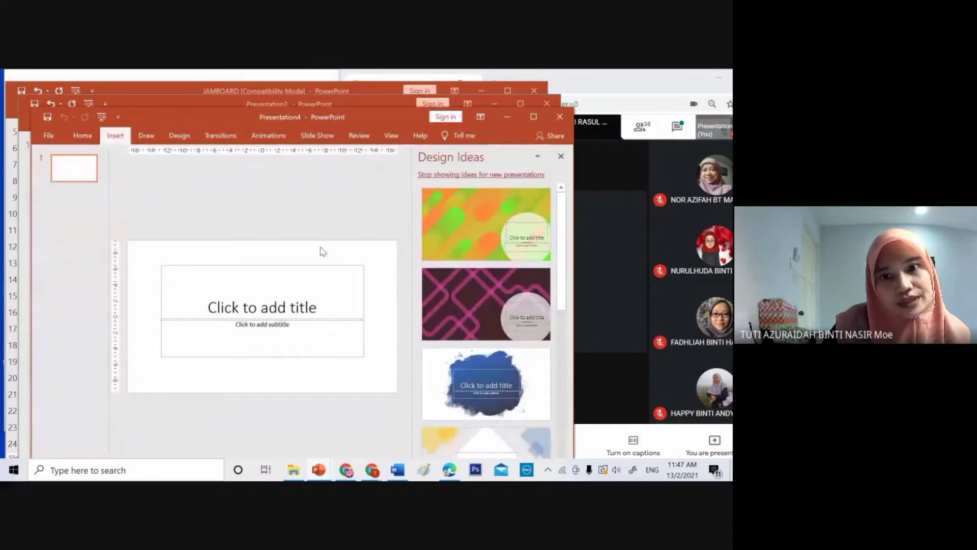
{"action": "left_click", "coordinate": [560, 157]}
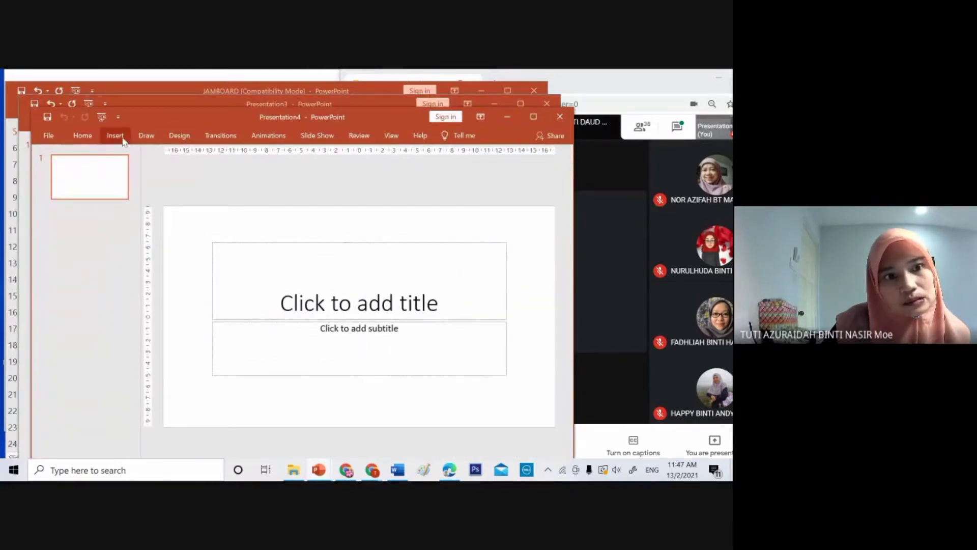
{"action": "left_click", "coordinate": [178, 134]}
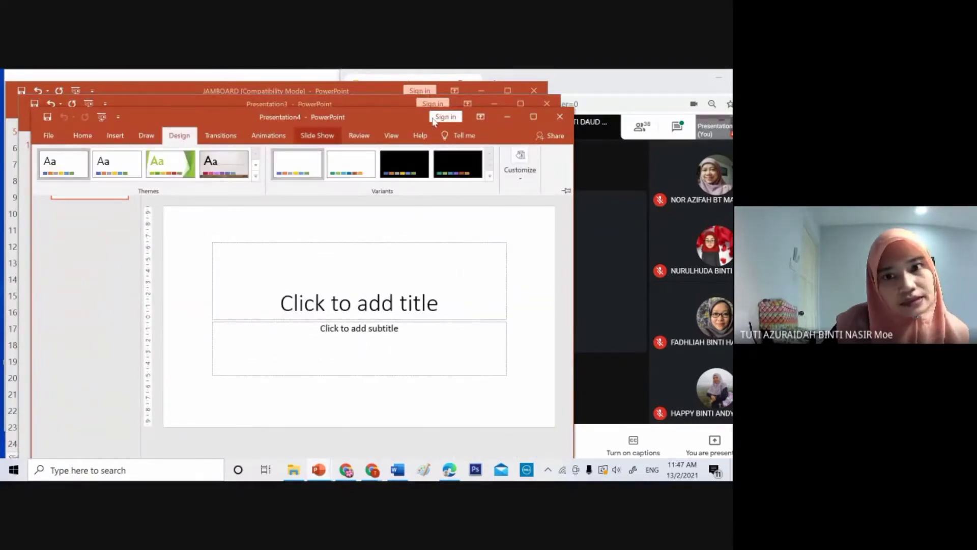
{"action": "left_click", "coordinate": [533, 116]}
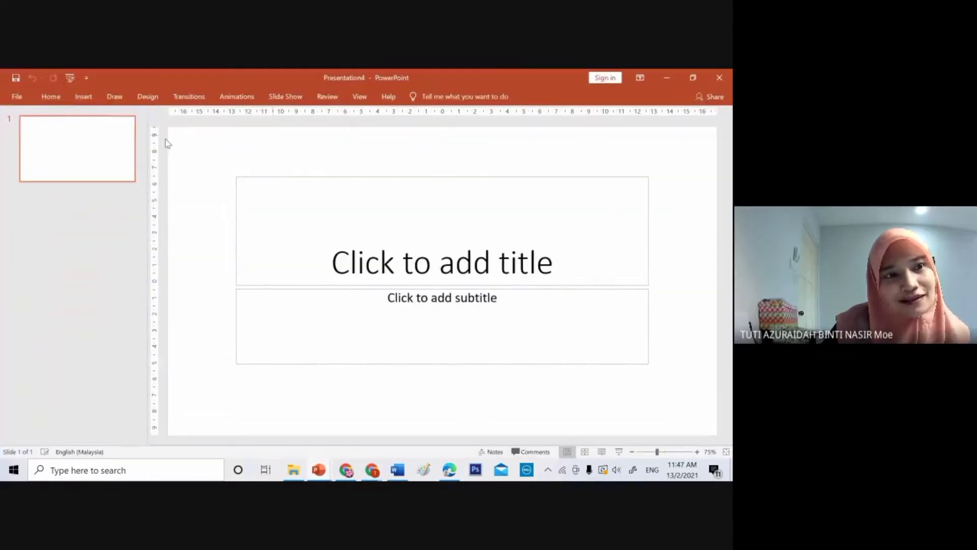
- Look through the Insert and Home ribbons, then start and close the screen recorder
{"action": "left_click", "coordinate": [84, 97]}
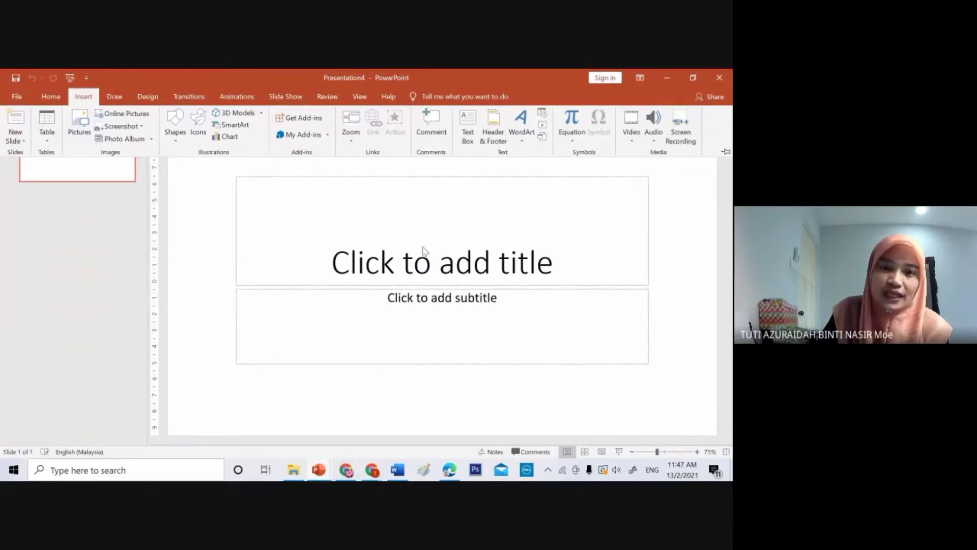
{"action": "left_click", "coordinate": [51, 97]}
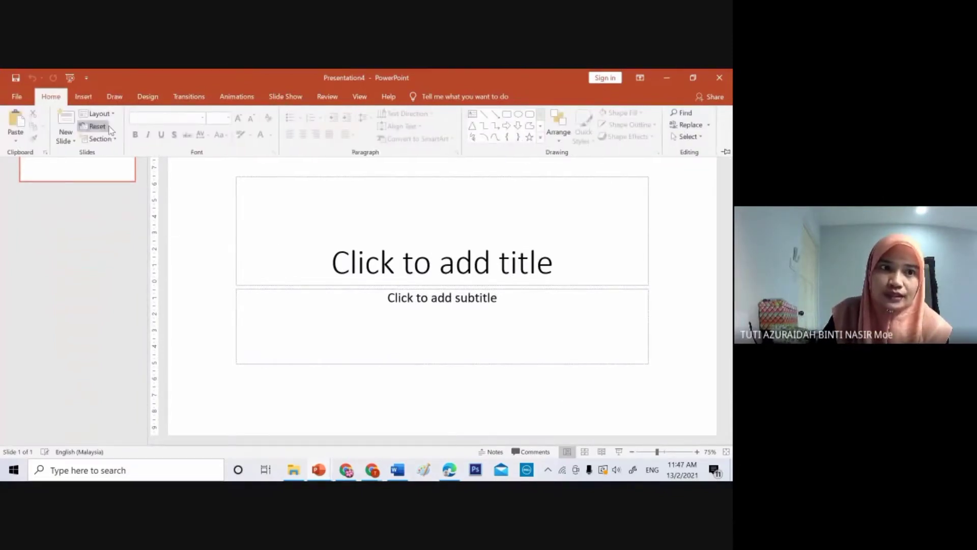
{"action": "left_click", "coordinate": [97, 113]}
{"action": "key", "text": "Escape"}
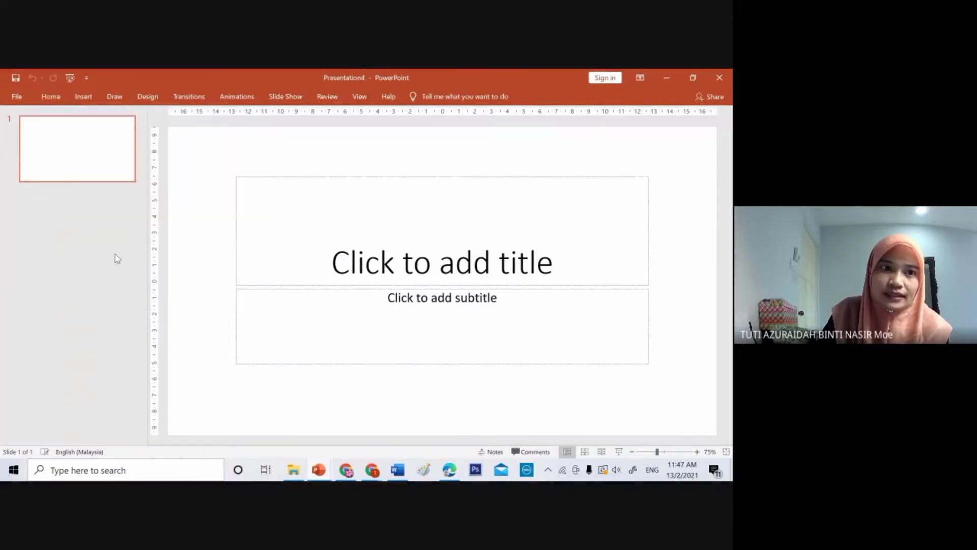
{"action": "left_click", "coordinate": [83, 97]}
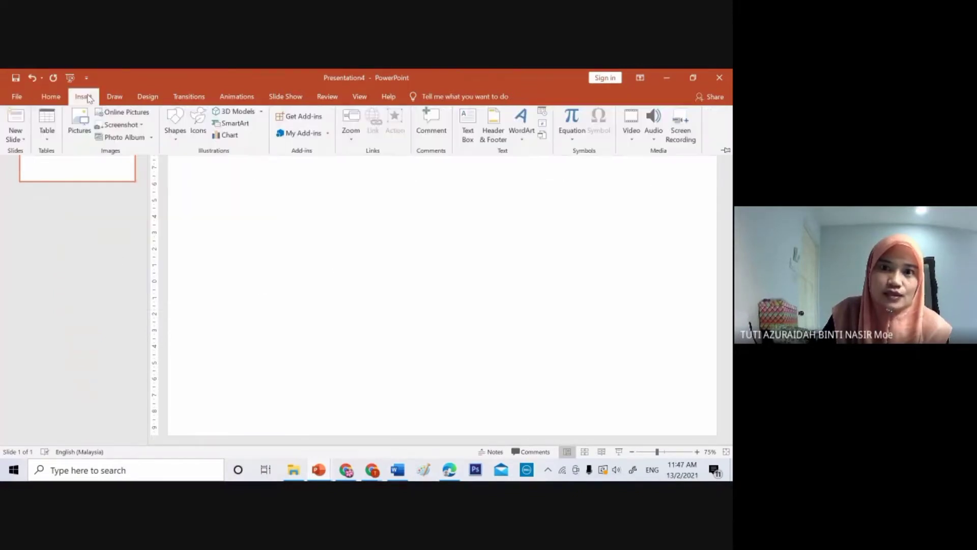
{"action": "left_click", "coordinate": [696, 143]}
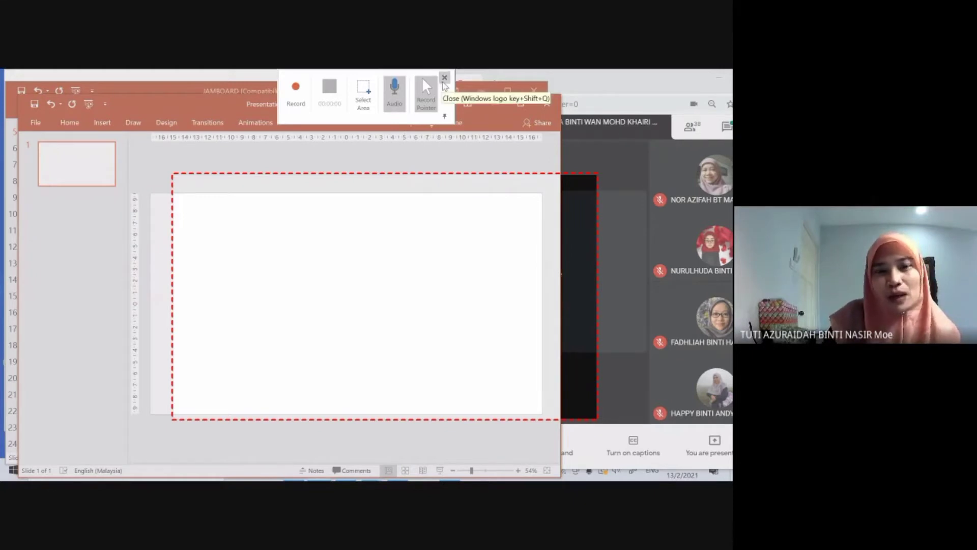
{"action": "left_click", "coordinate": [444, 77]}
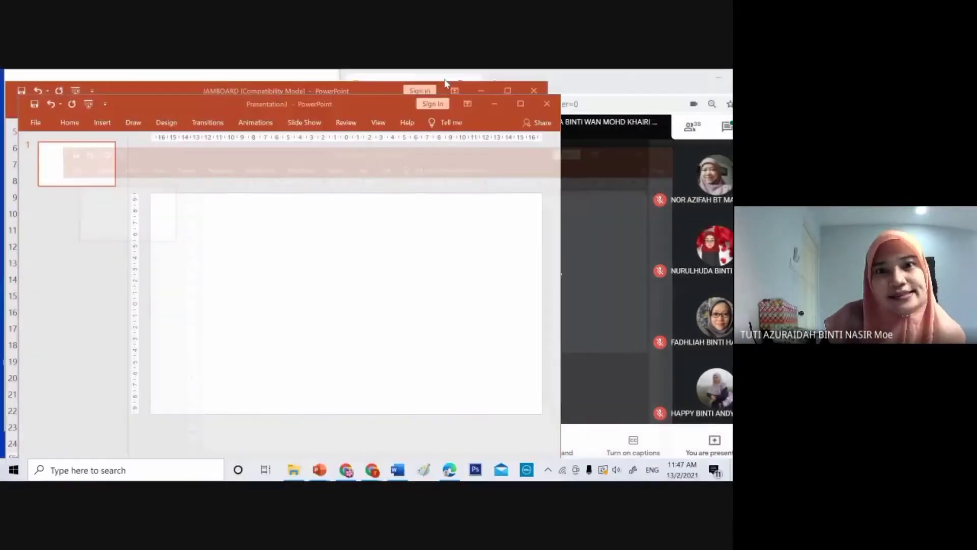
- Close Presentation4 and Presentation3, choosing Don't Save for both
{"action": "left_click", "coordinate": [718, 77]}
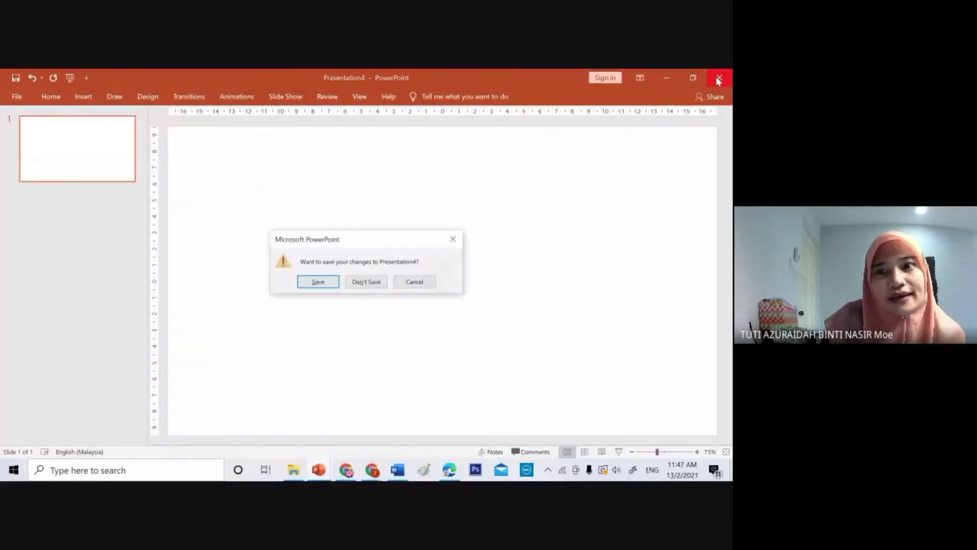
{"action": "left_click", "coordinate": [366, 283]}
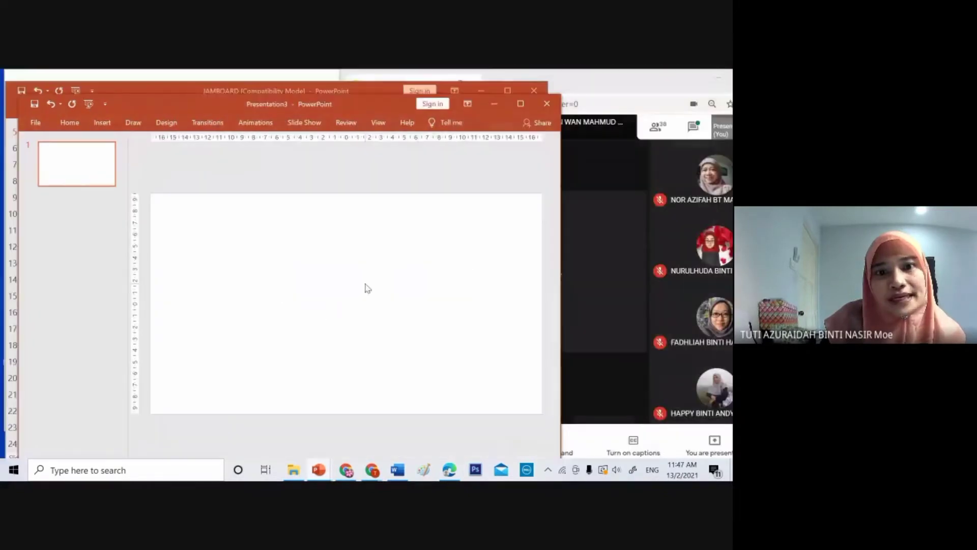
{"action": "left_click", "coordinate": [547, 104]}
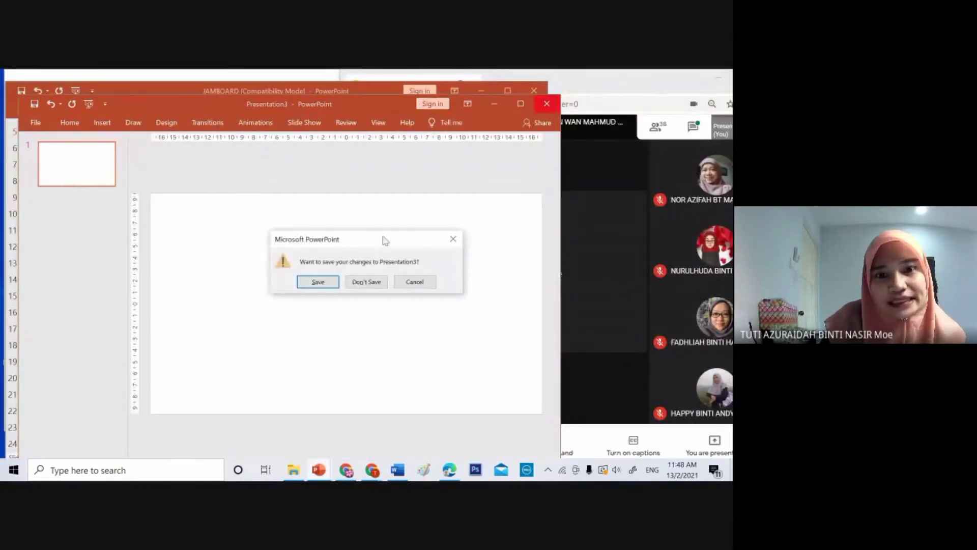
{"action": "left_click", "coordinate": [366, 281]}
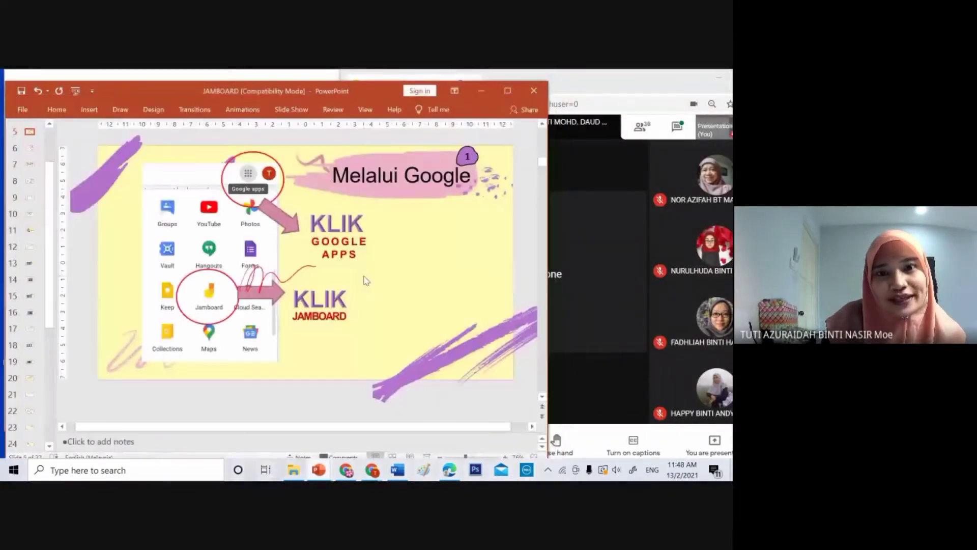
- Maximize the JAMBOARD deck and select slide 21 with the MATEMATIK graph grid
{"action": "left_click", "coordinate": [507, 90]}
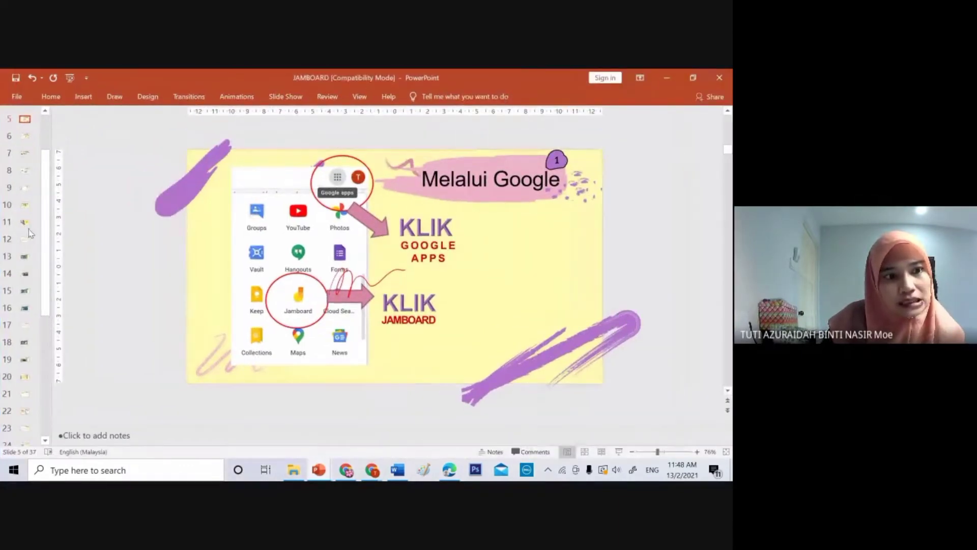
{"action": "scroll", "coordinate": [31, 239], "scroll_direction": "up", "scroll_amount": 3}
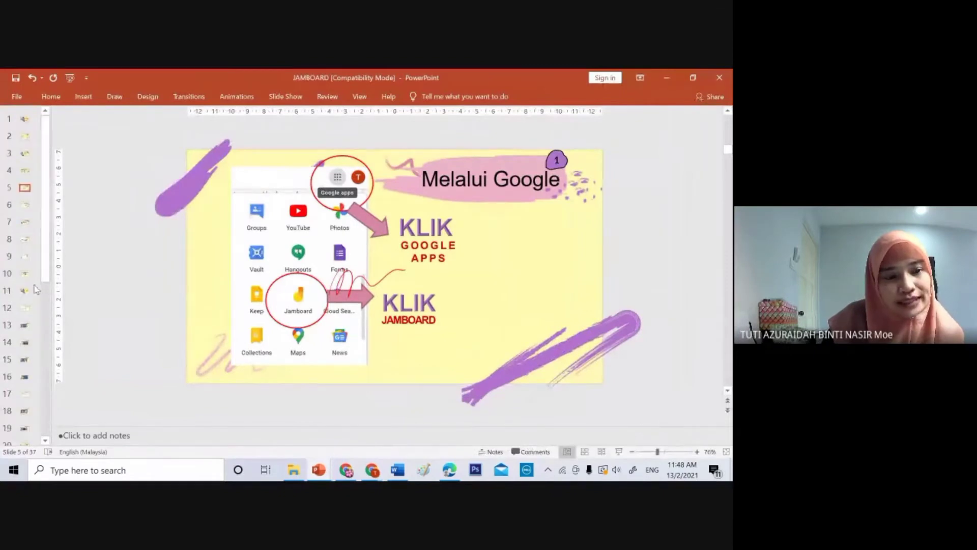
{"action": "left_click", "coordinate": [24, 442]}
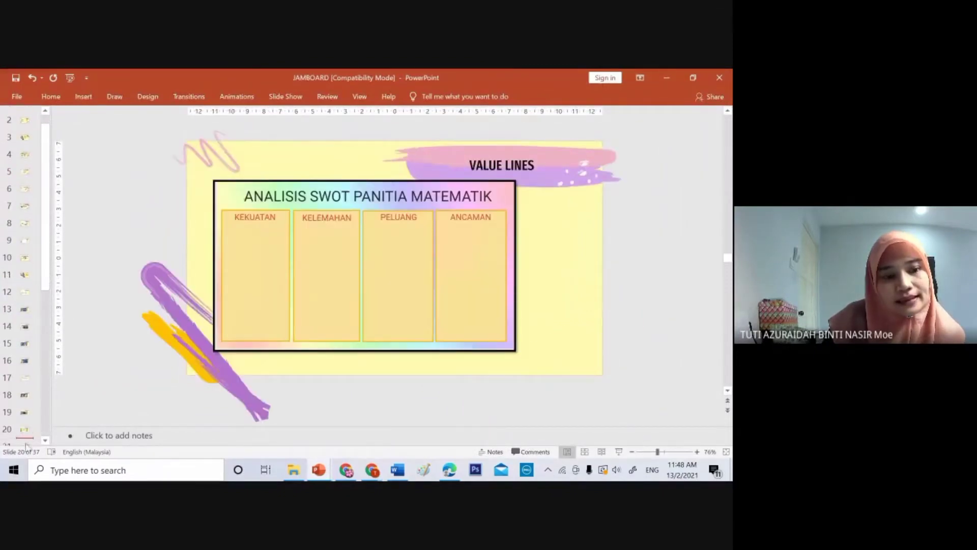
{"action": "left_click", "coordinate": [25, 443]}
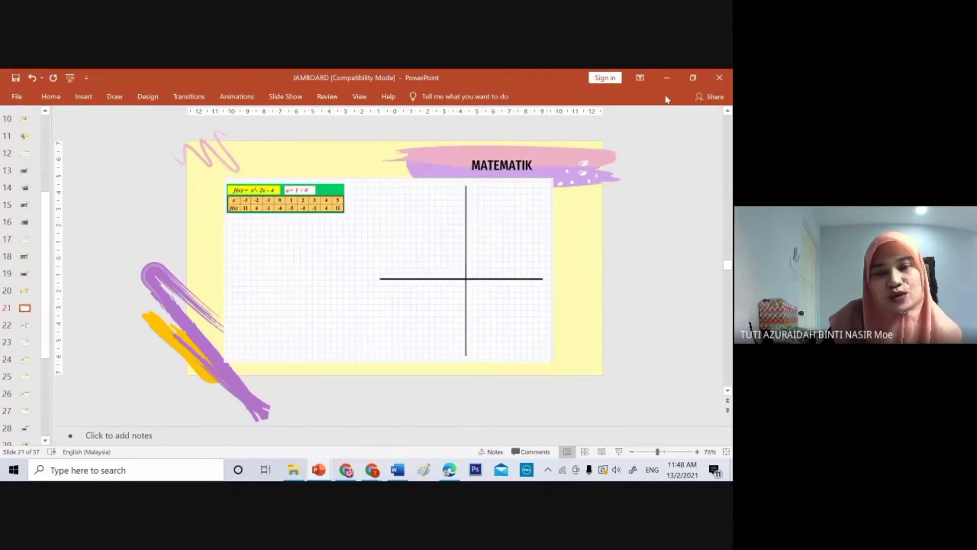
- Minimize PowerPoint and maximize the Google Meet browser window
{"action": "left_click", "coordinate": [666, 78]}
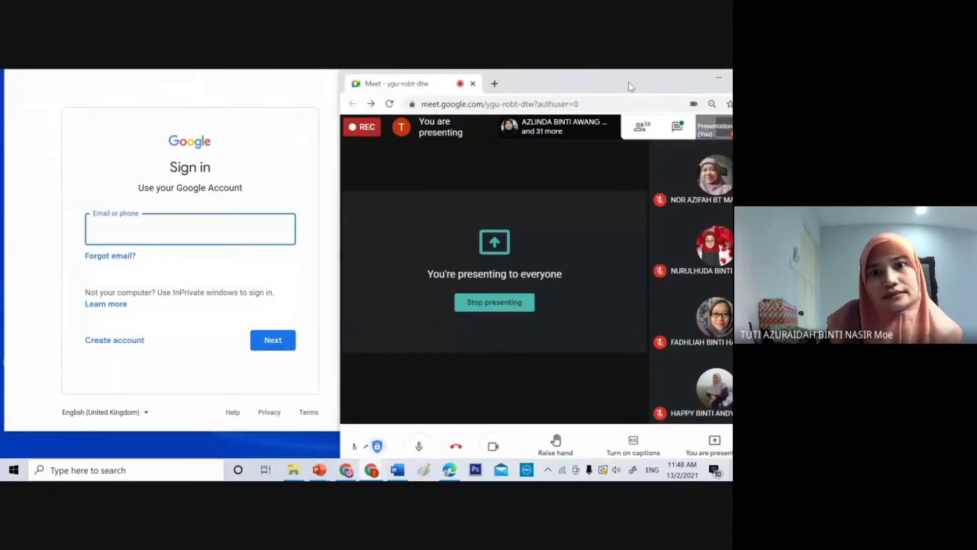
{"action": "left_click_drag", "start_coordinate": [631, 86], "coordinate": [549, 92]}
{"action": "left_click", "coordinate": [661, 84]}
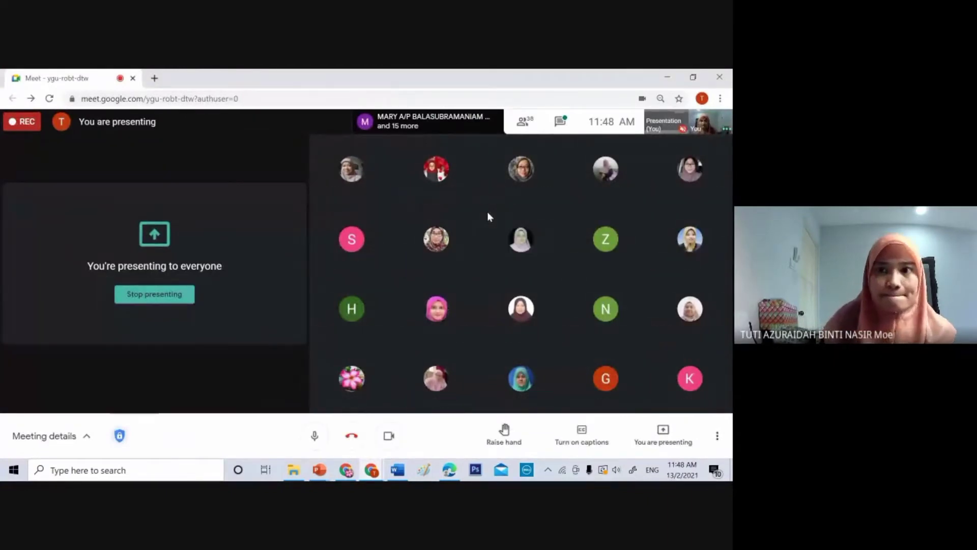
- Close the BENGKEL JAMBOARD SEMEKAR Chrome window and start a new Chrome window from the taskbar
{"action": "left_click", "coordinate": [720, 98]}
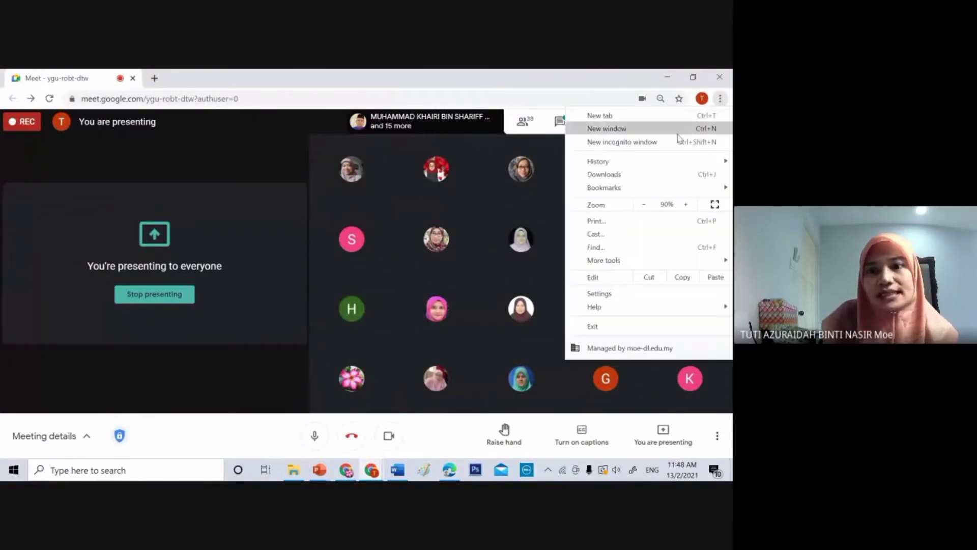
{"action": "left_click", "coordinate": [300, 187]}
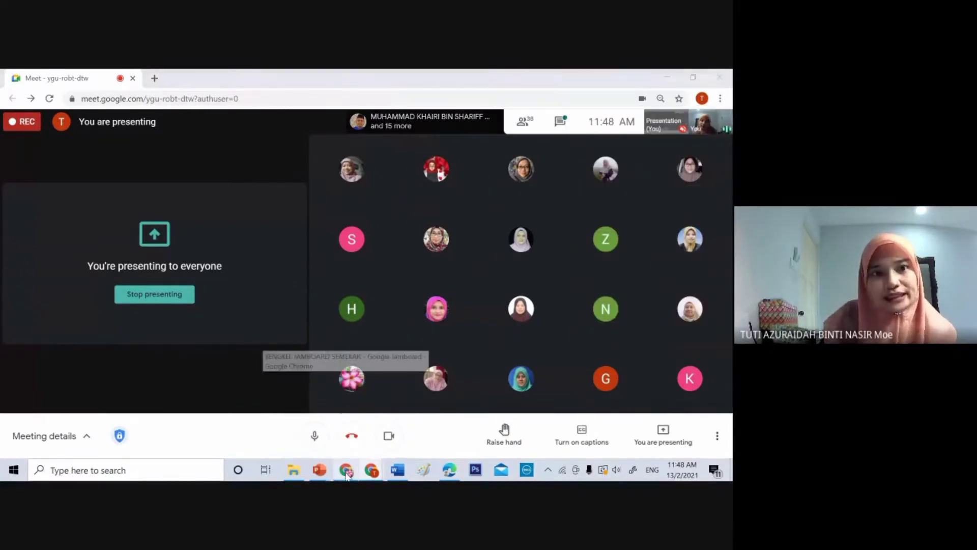
{"action": "left_click", "coordinate": [343, 415]}
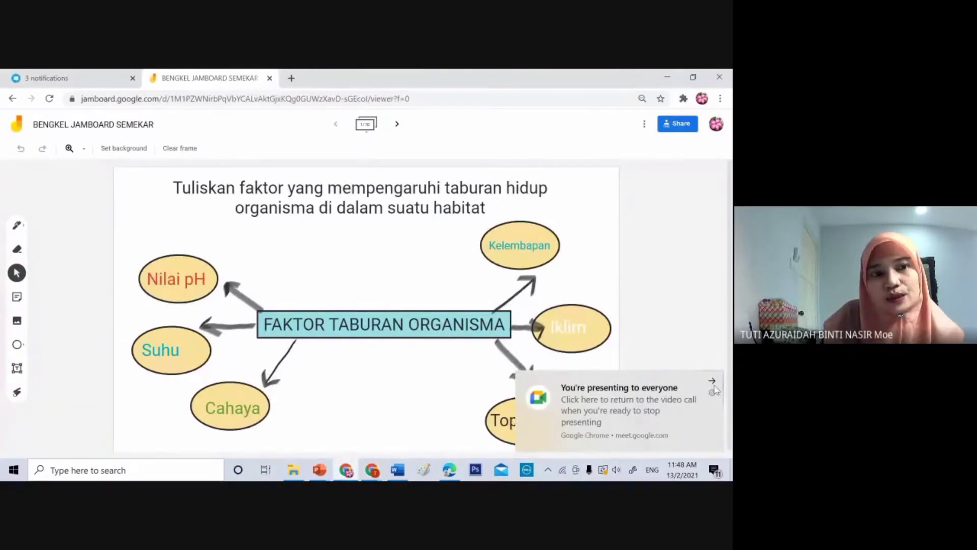
{"action": "left_click", "coordinate": [711, 381]}
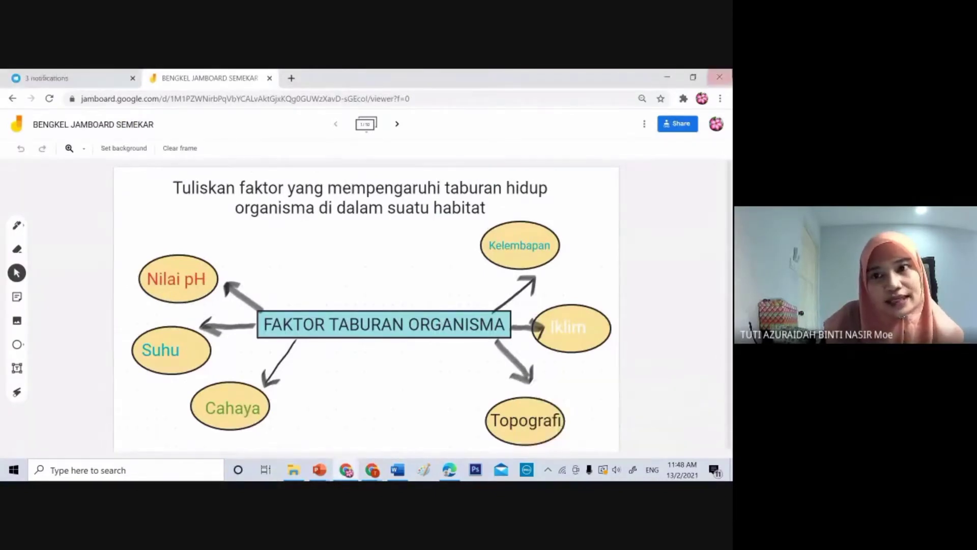
{"action": "left_click", "coordinate": [342, 471]}
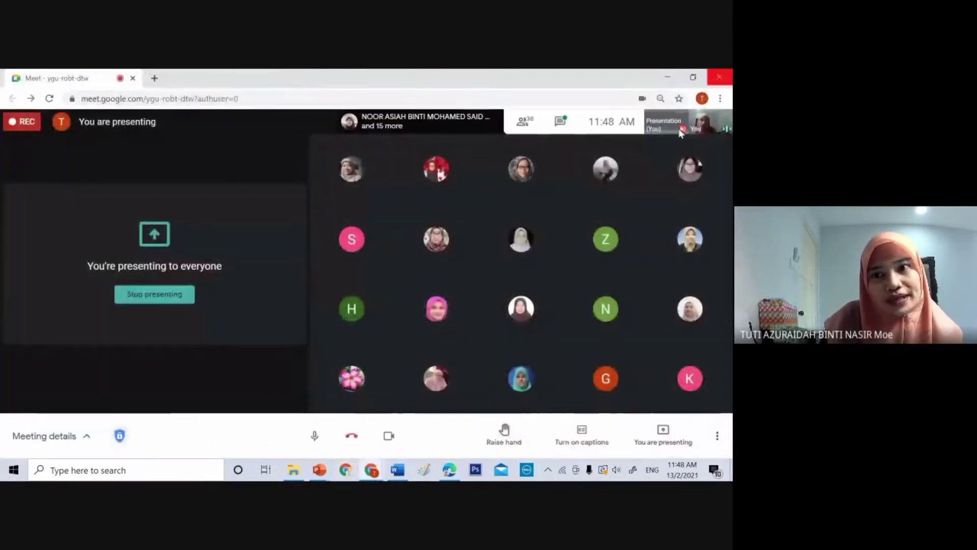
{"action": "left_click", "coordinate": [344, 474]}
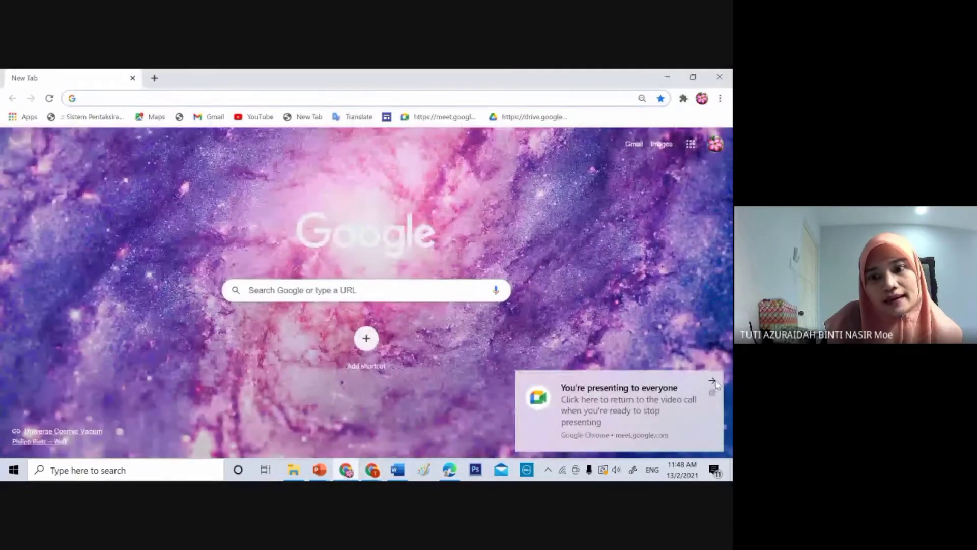
- Launch Jamboard from the Google apps grid to reach the recent jams list
{"action": "left_click", "coordinate": [713, 382]}
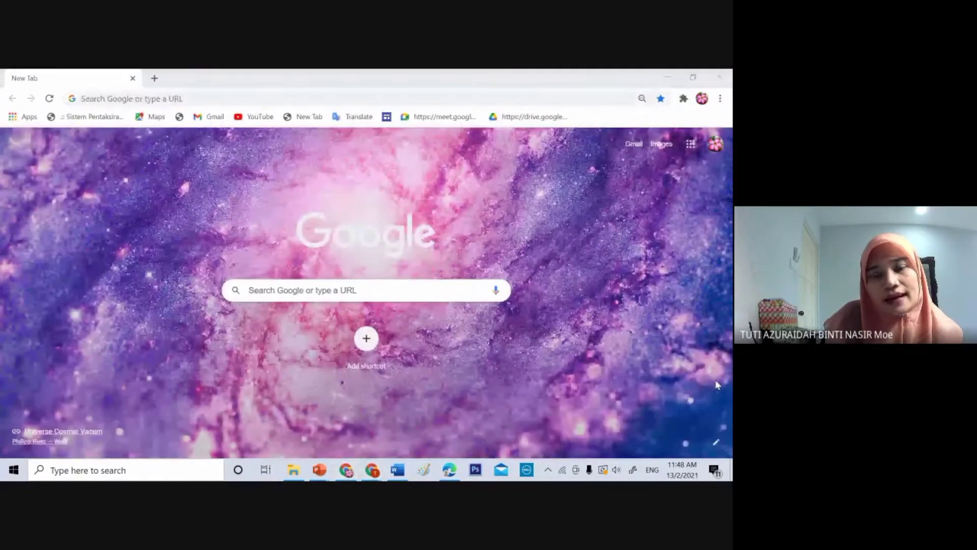
{"action": "left_click", "coordinate": [695, 150]}
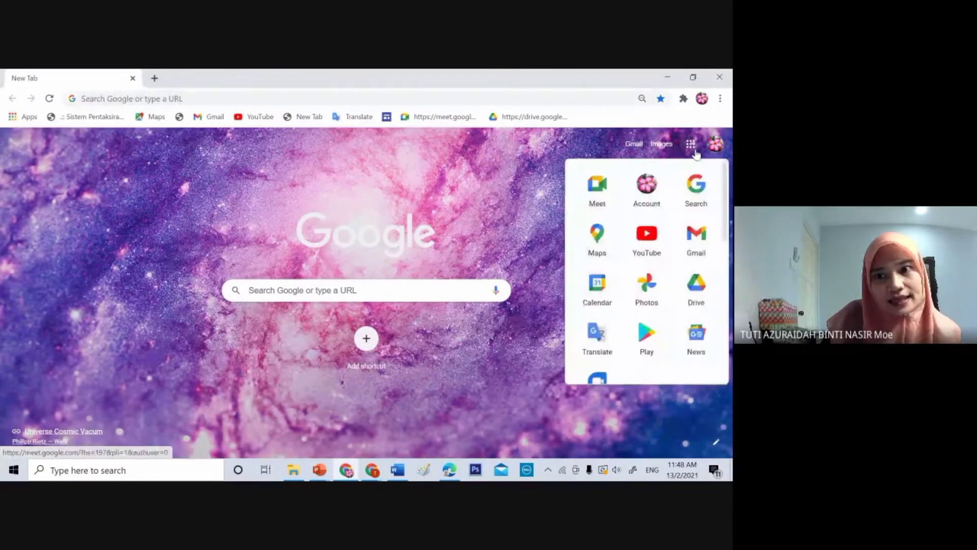
{"action": "scroll", "coordinate": [667, 234], "scroll_direction": "down", "scroll_amount": 5}
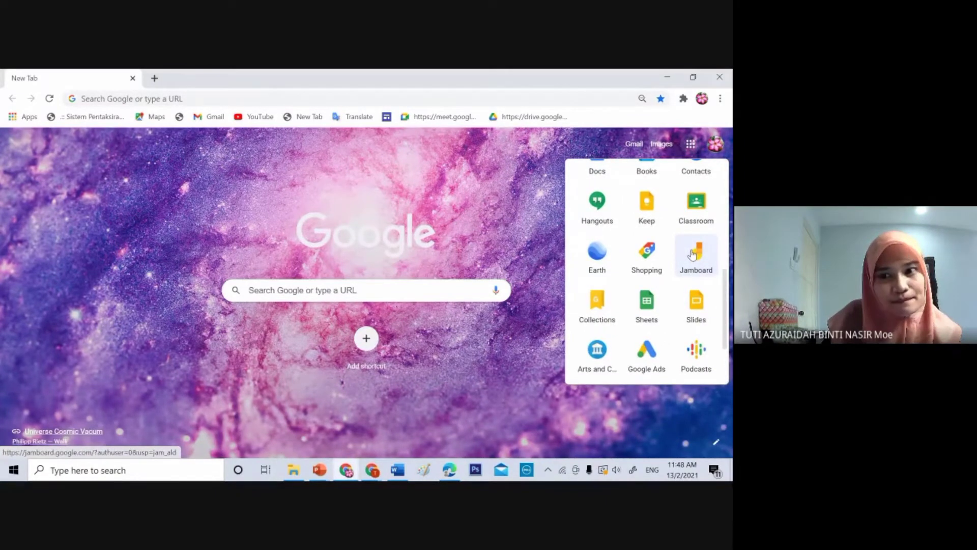
{"action": "left_click", "coordinate": [693, 253]}
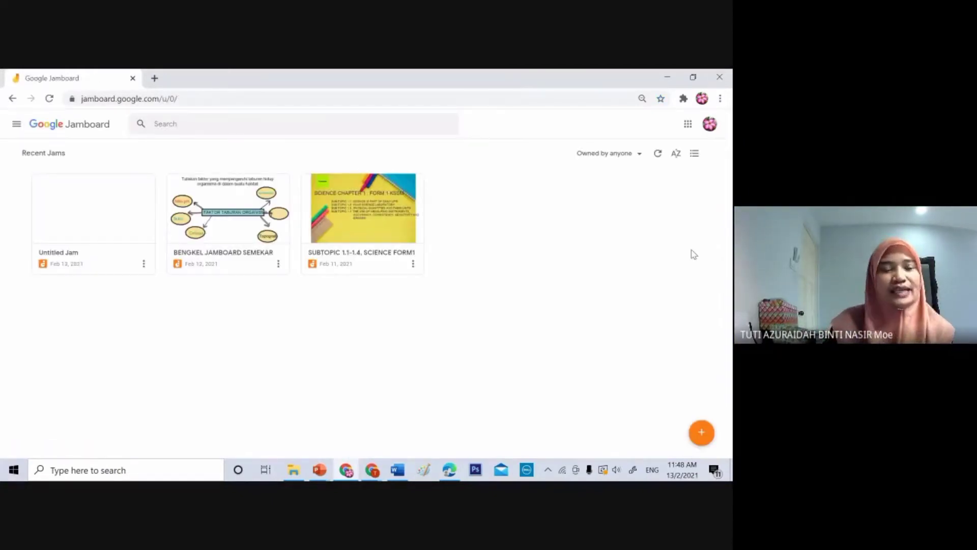
- Create a new blank jam and rename it 'TAJUK FOTOSINTESIS'
{"action": "left_click", "coordinate": [421, 220]}
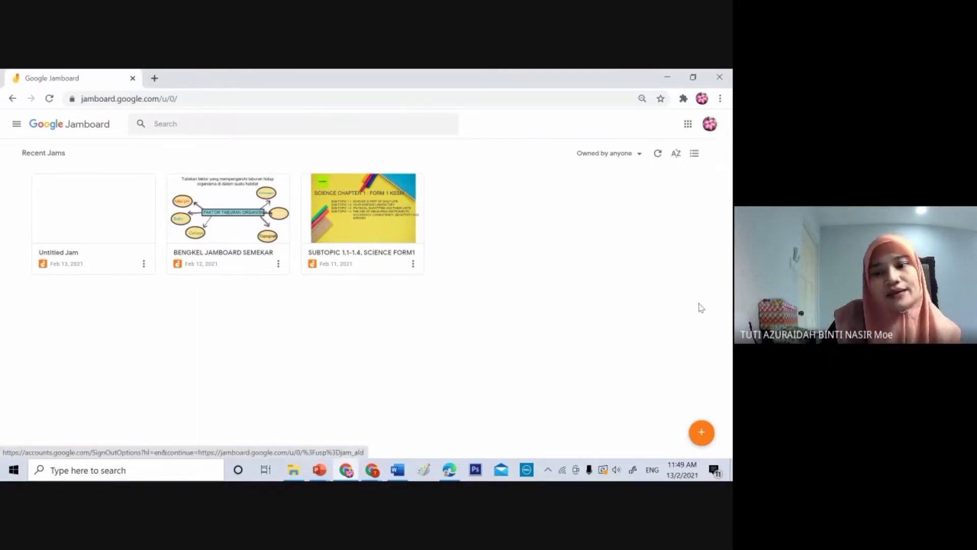
{"action": "left_click", "coordinate": [701, 432]}
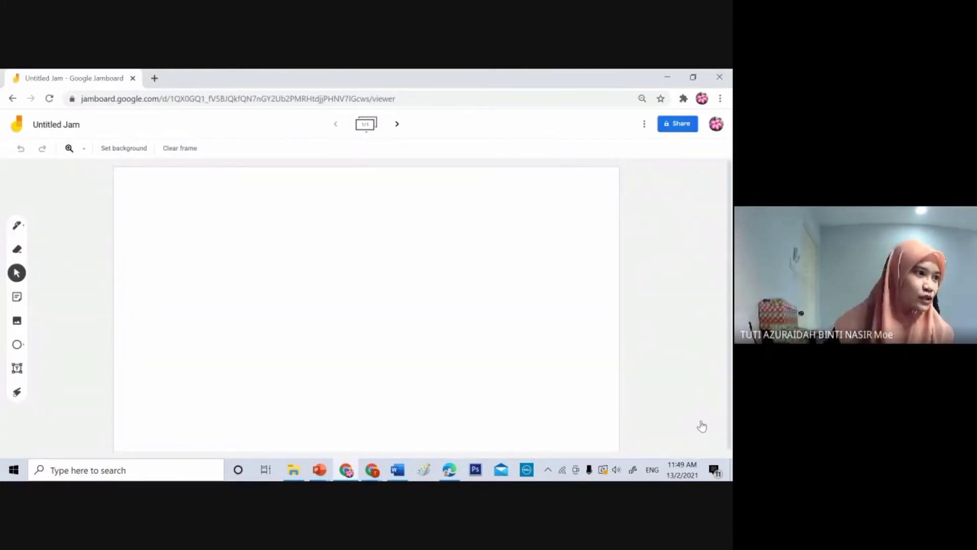
{"action": "left_click", "coordinate": [42, 126]}
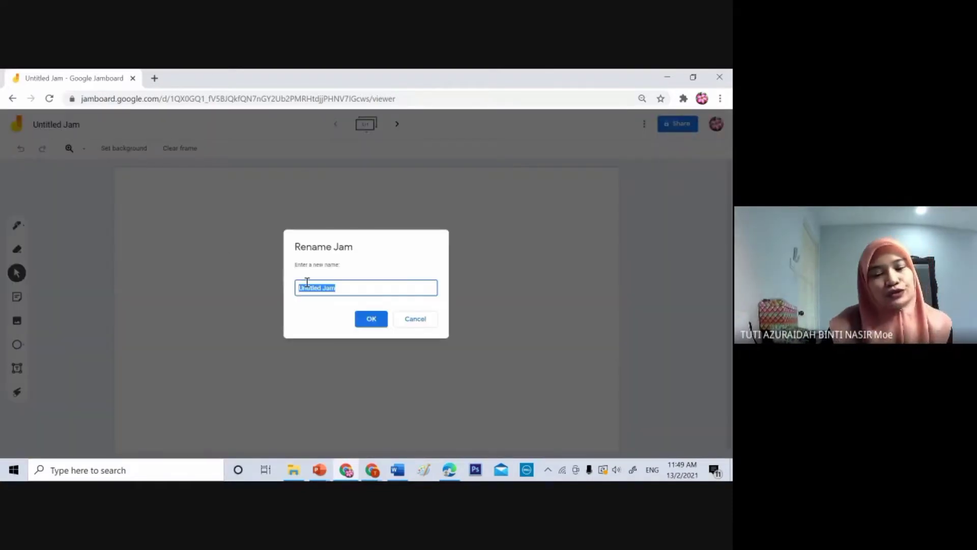
{"action": "type", "text": "u"}
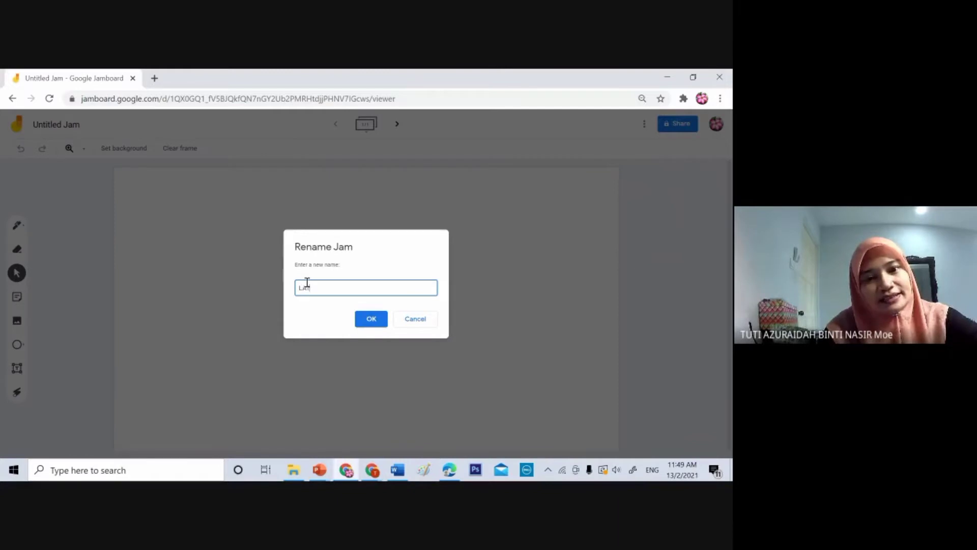
{"action": "key", "text": "BackSpace"}
{"action": "key", "text": "BackSpace"}
{"action": "key", "text": "BackSpace"}
{"action": "type", "text": "TA"}
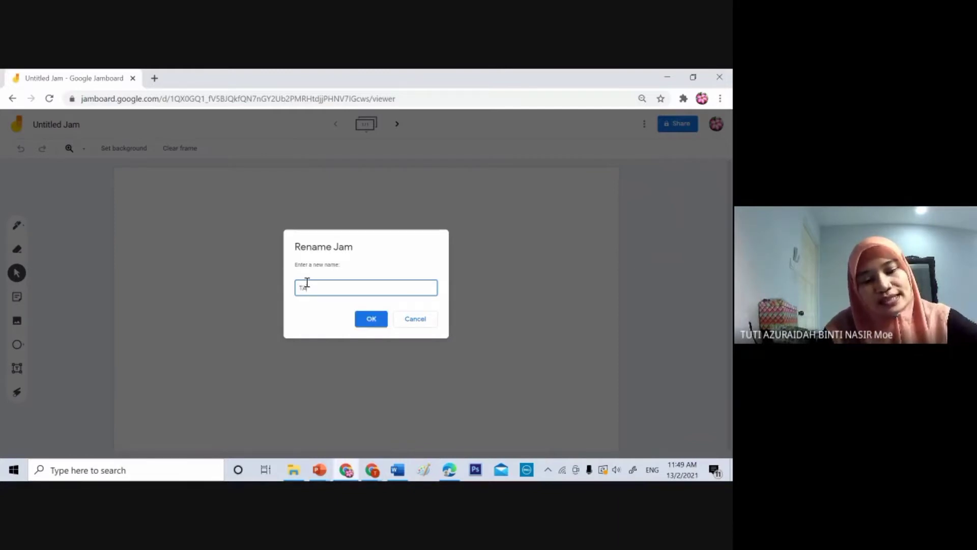
{"action": "type", "text": "JUK FO"}
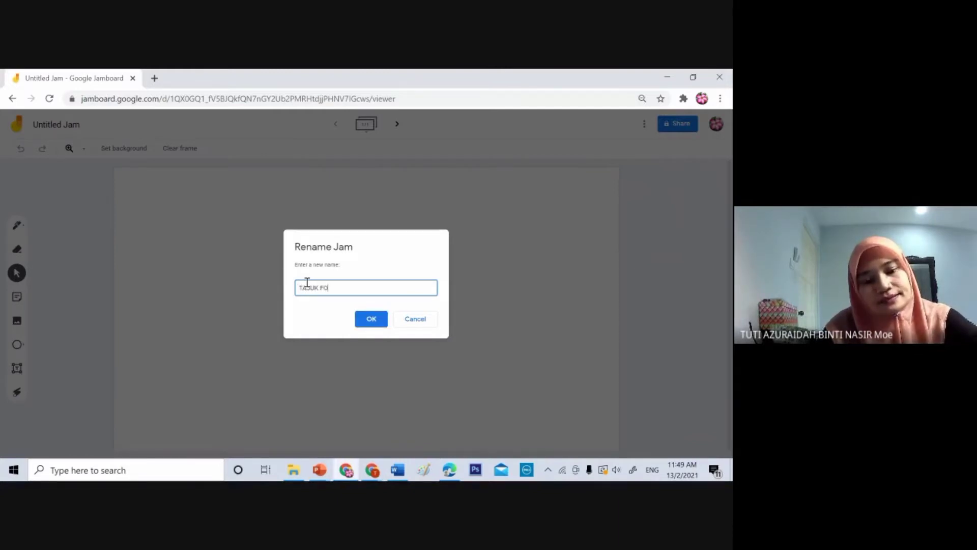
{"action": "type", "text": "TO"}
{"action": "type", "text": "INTE"}
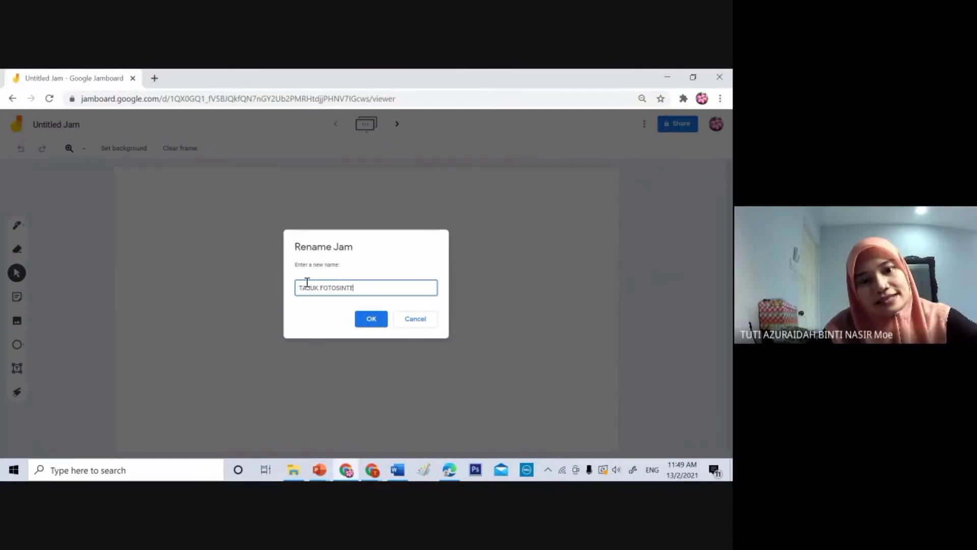
{"action": "type", "text": "INTESIS"}
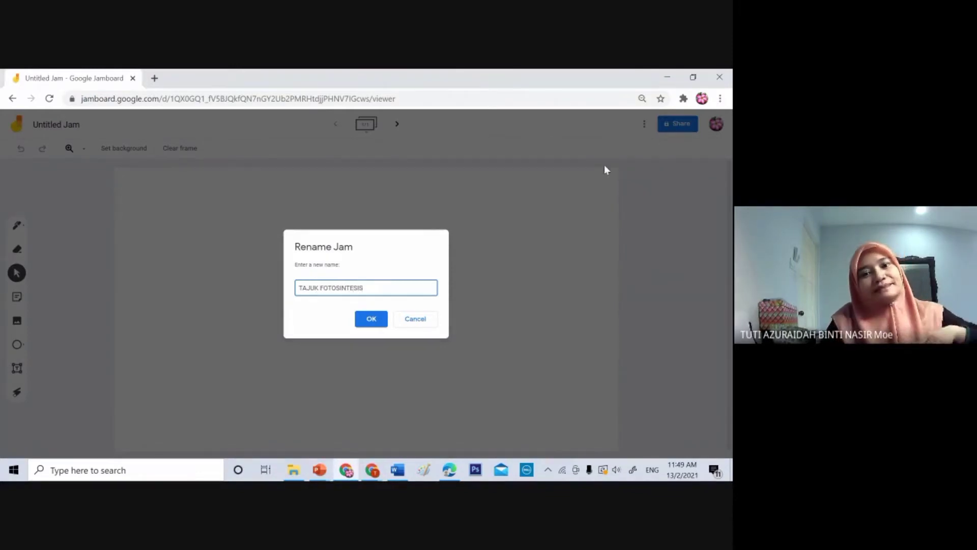
{"action": "left_click", "coordinate": [363, 326]}
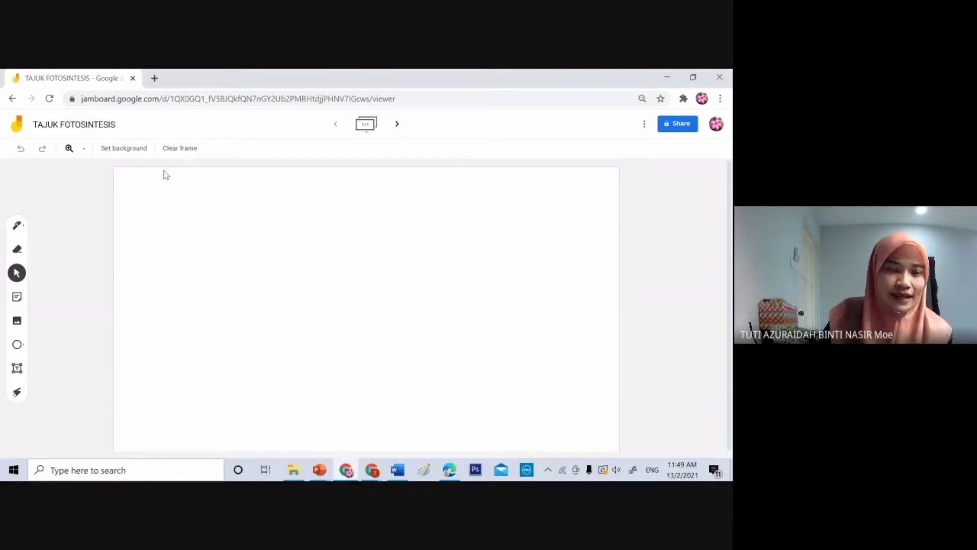
- Set the frame background to the rainbow pastel image from a Google Images search for 'PASTEL'
{"action": "left_click", "coordinate": [149, 154]}
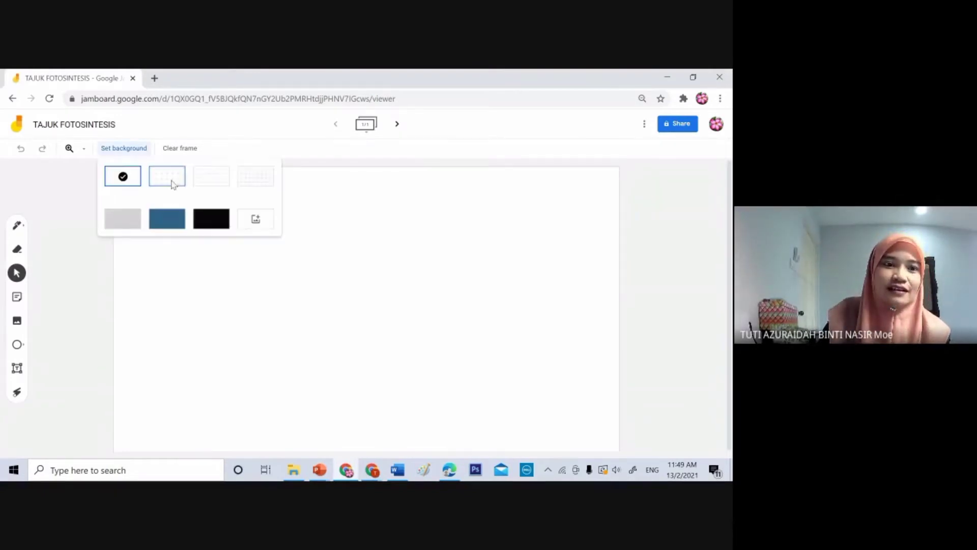
{"action": "left_click", "coordinate": [172, 218]}
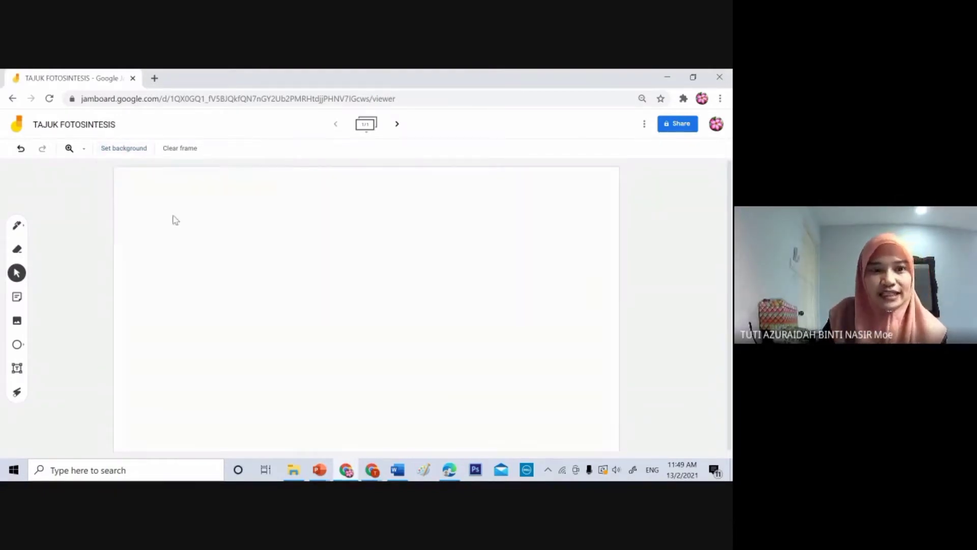
{"action": "left_click", "coordinate": [146, 146]}
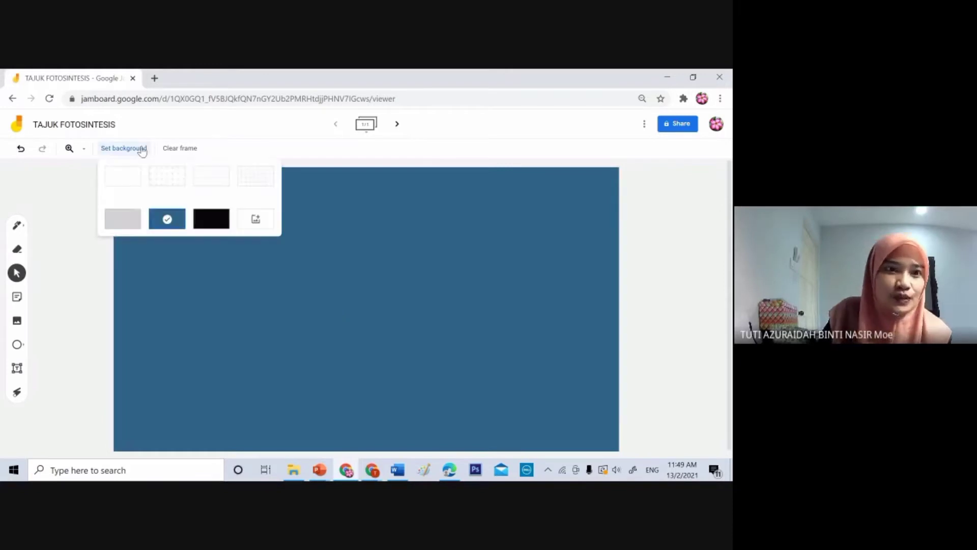
{"action": "left_click", "coordinate": [260, 219]}
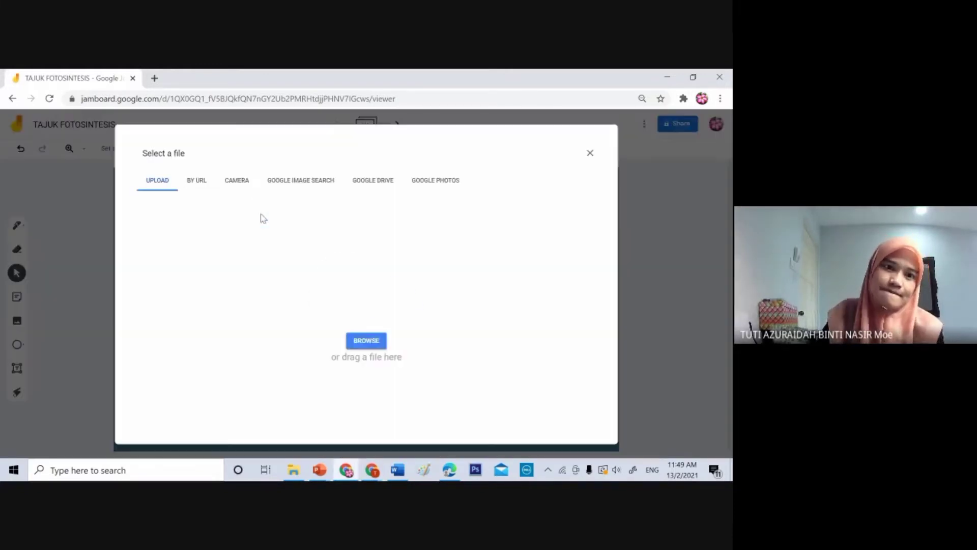
{"action": "left_click", "coordinate": [325, 188]}
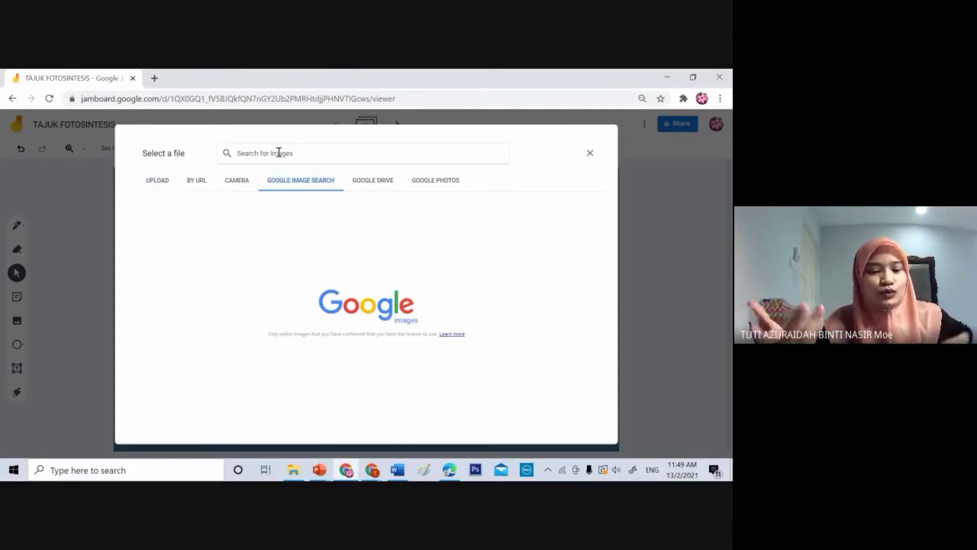
{"action": "type", "text": "PAST"}
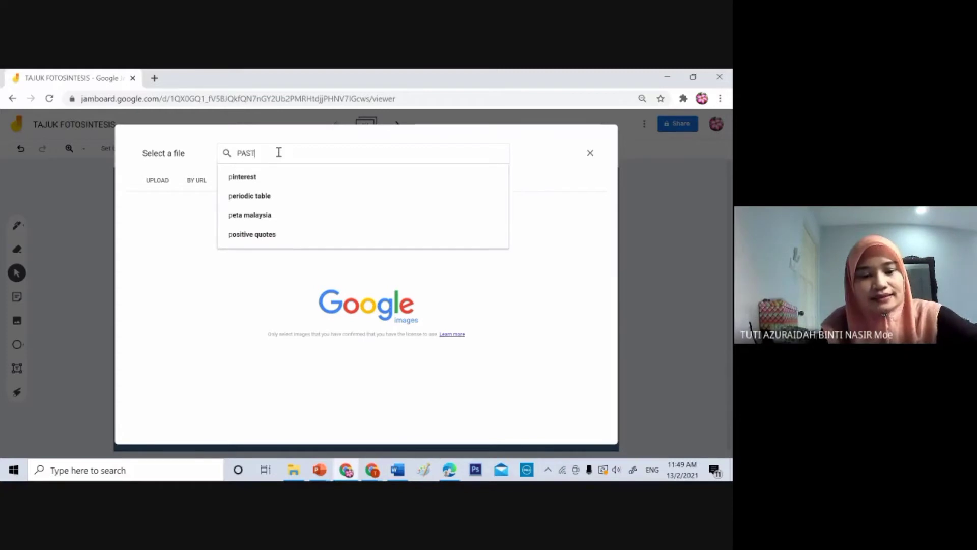
{"action": "type", "text": "EL"}
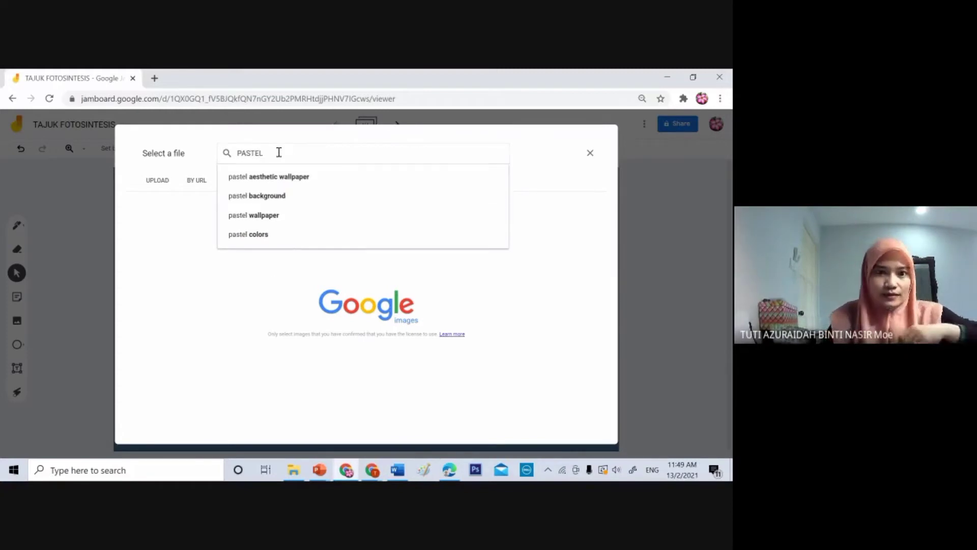
{"action": "left_click", "coordinate": [276, 198]}
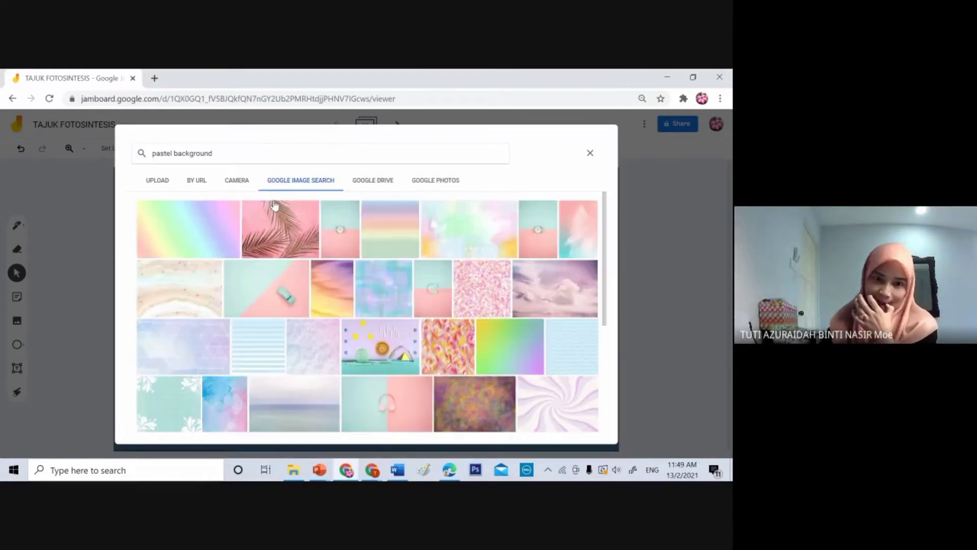
{"action": "left_click", "coordinate": [232, 236]}
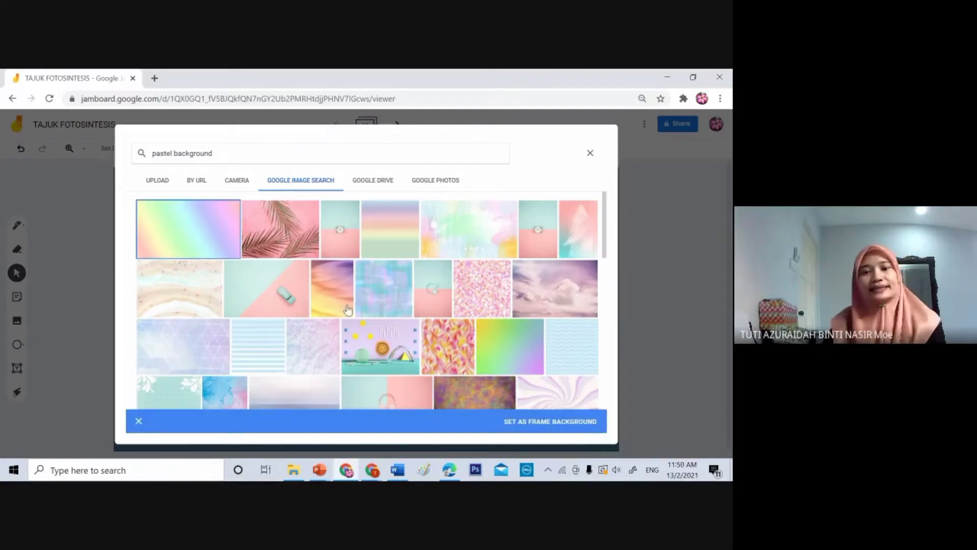
{"action": "double_click", "coordinate": [216, 232]}
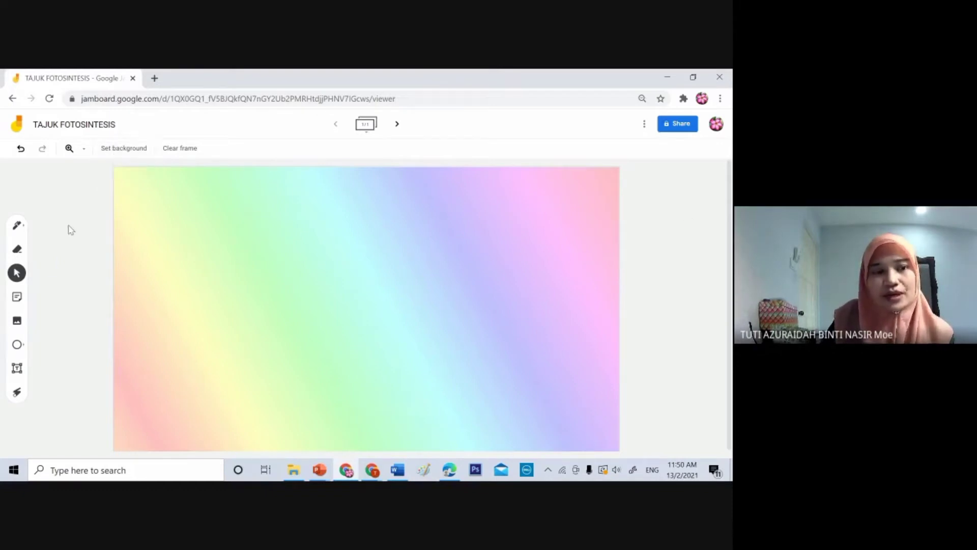
{"action": "left_click", "coordinate": [20, 227]}
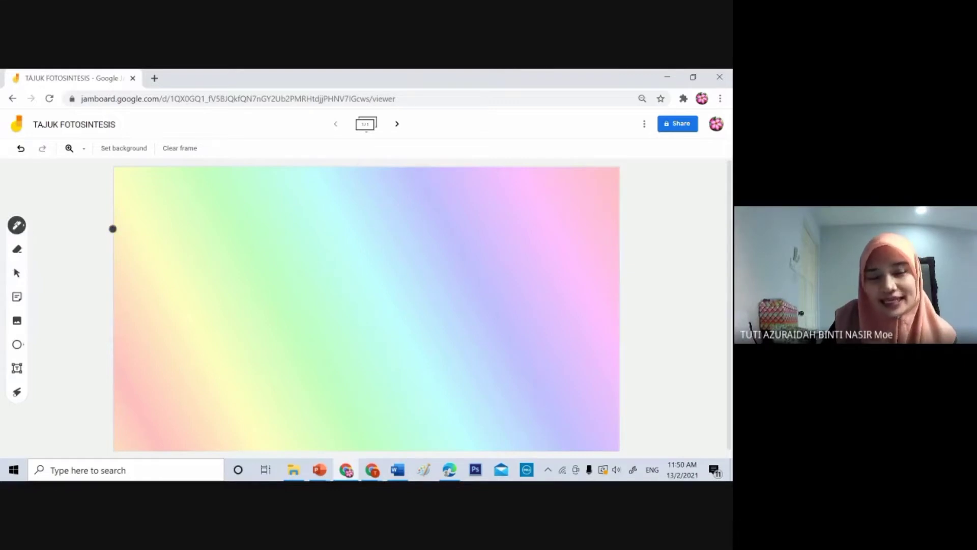
{"action": "right_click", "coordinate": [22, 227]}
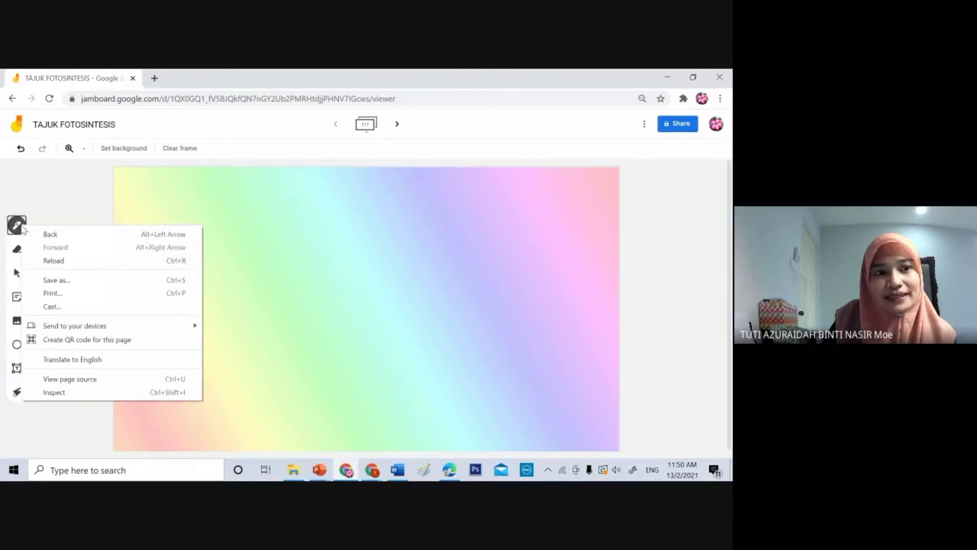
{"action": "left_click", "coordinate": [21, 229]}
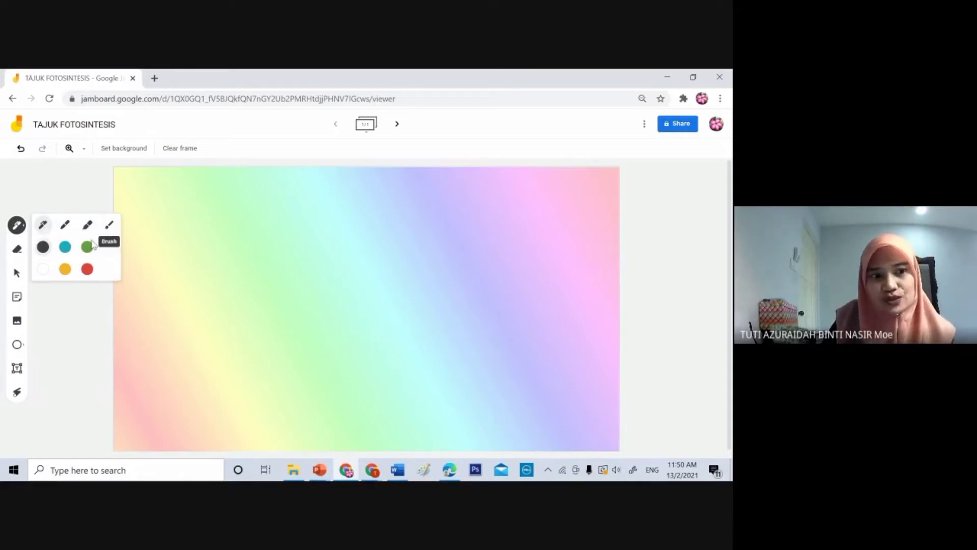
{"action": "left_click", "coordinate": [87, 270]}
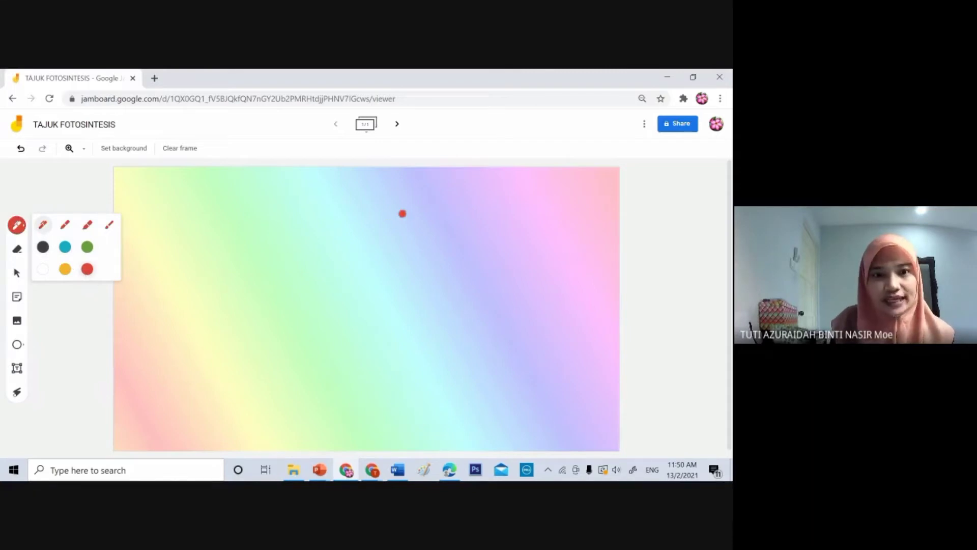
{"action": "left_click_drag", "start_coordinate": [292, 189], "coordinate": [297, 193]}
{"action": "left_click_drag", "start_coordinate": [300, 198], "coordinate": [324, 207]}
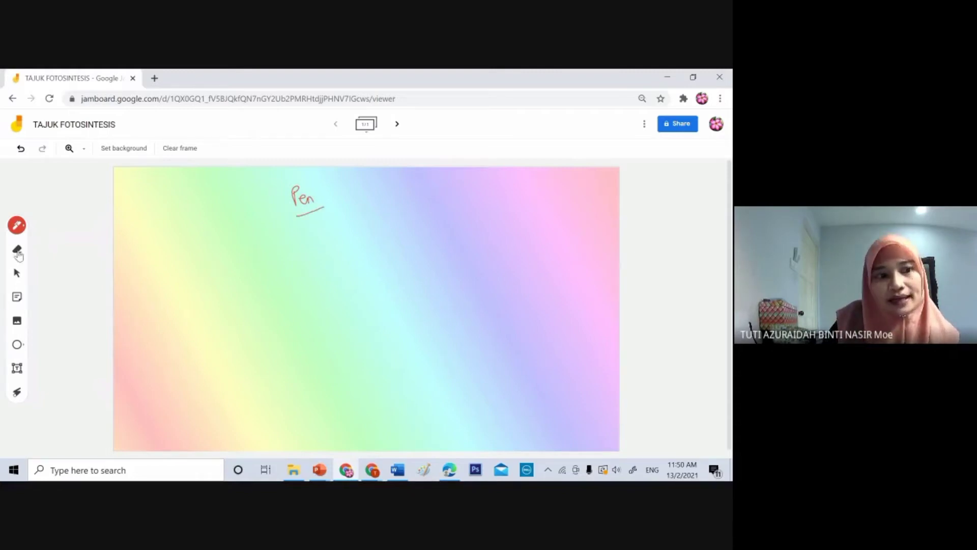
{"action": "left_click", "coordinate": [21, 149]}
{"action": "left_click", "coordinate": [21, 149]}
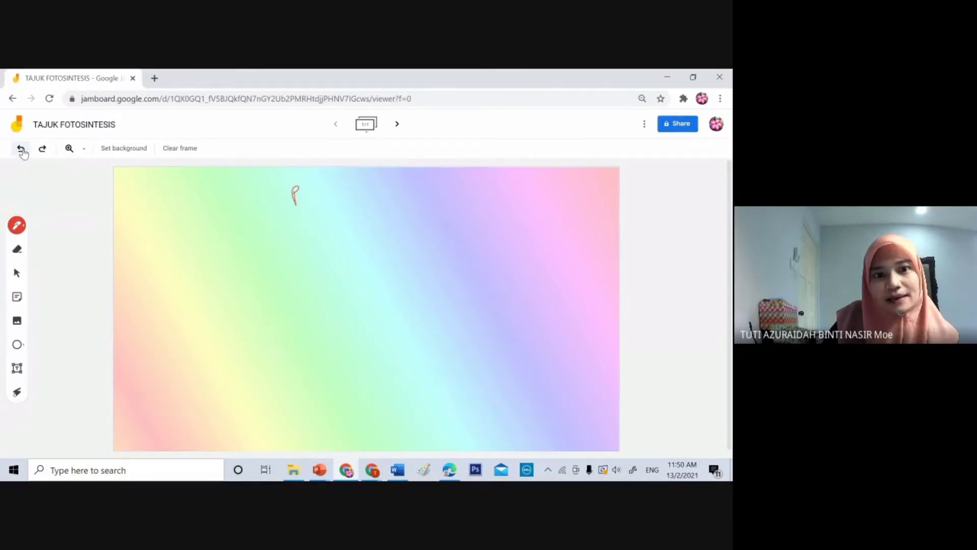
{"action": "left_click", "coordinate": [21, 149]}
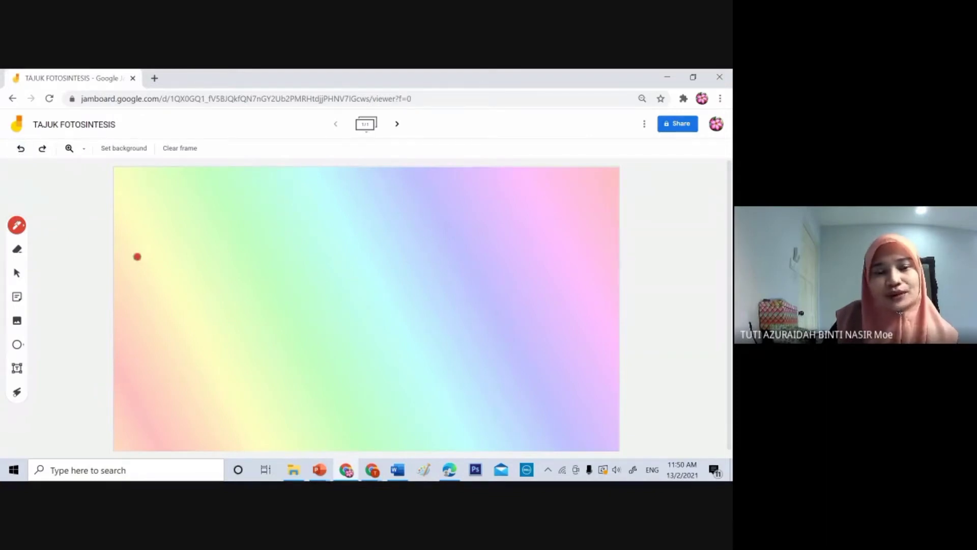
{"action": "left_click", "coordinate": [17, 227]}
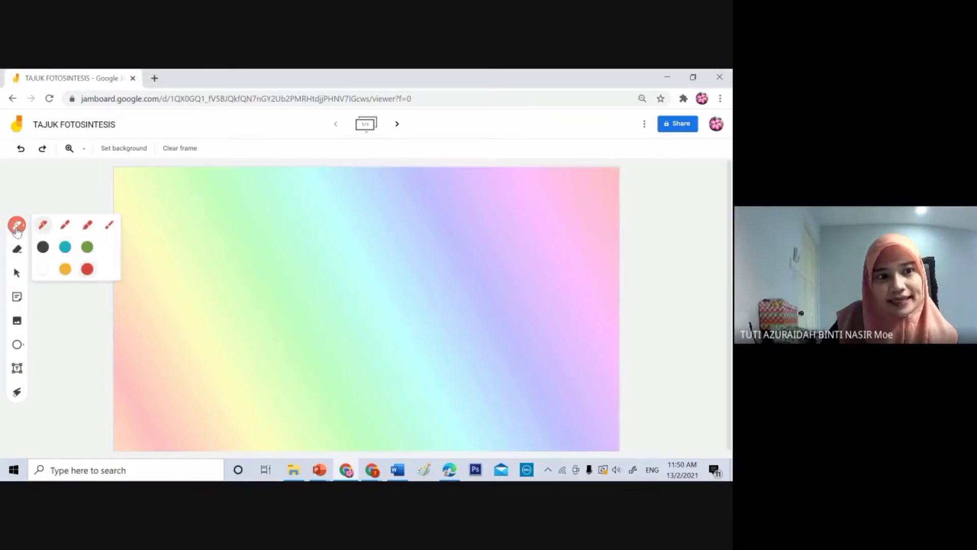
{"action": "left_click", "coordinate": [445, 304]}
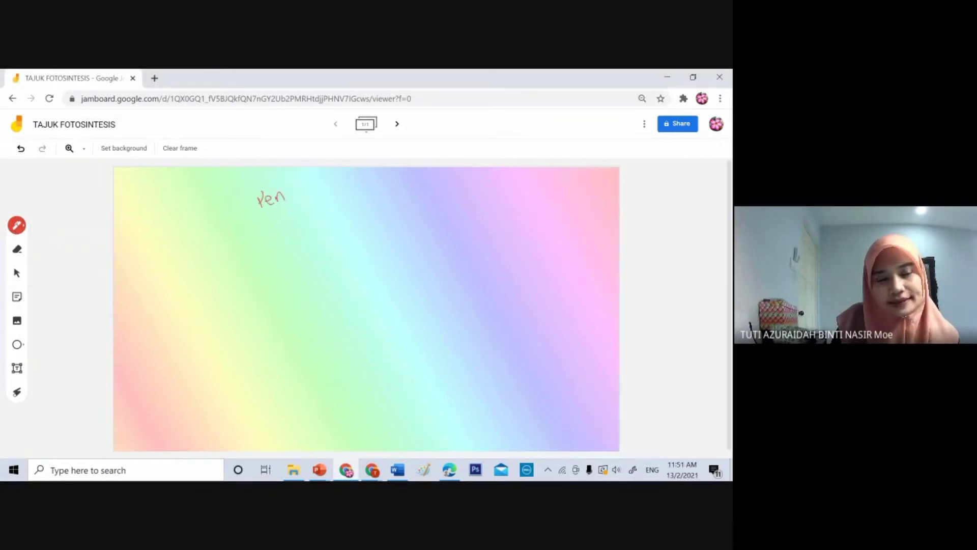
{"action": "left_click", "coordinate": [17, 249]}
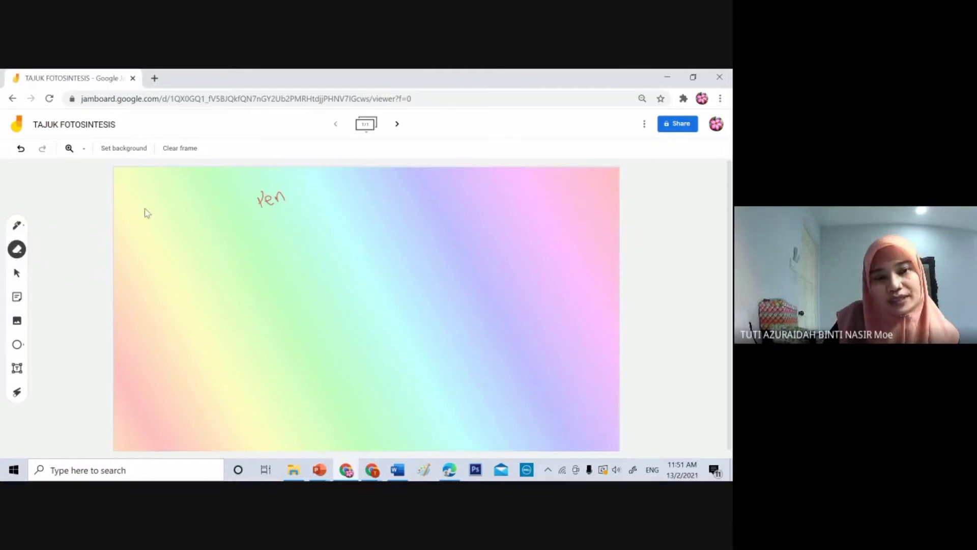
{"action": "mouse_move", "coordinate": [227, 194]}
{"action": "left_mouse_down"}
{"action": "mouse_move", "coordinate": [281, 201]}
{"action": "mouse_move", "coordinate": [296, 183]}
{"action": "mouse_move", "coordinate": [267, 211]}
{"action": "mouse_move", "coordinate": [260, 197]}
{"action": "left_mouse_up"}
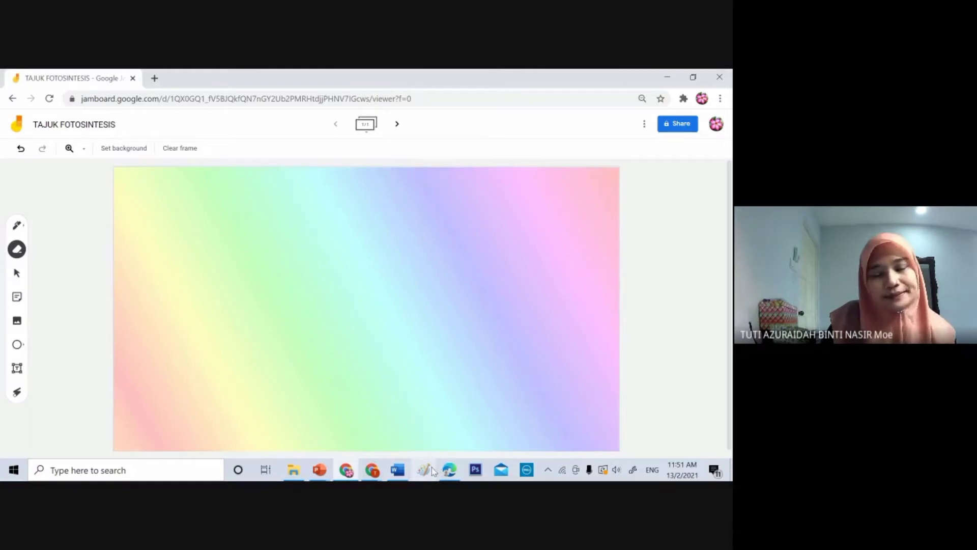
- Turn on Draw for the PDF in Edge with thicker red ink
{"action": "left_click", "coordinate": [450, 472]}
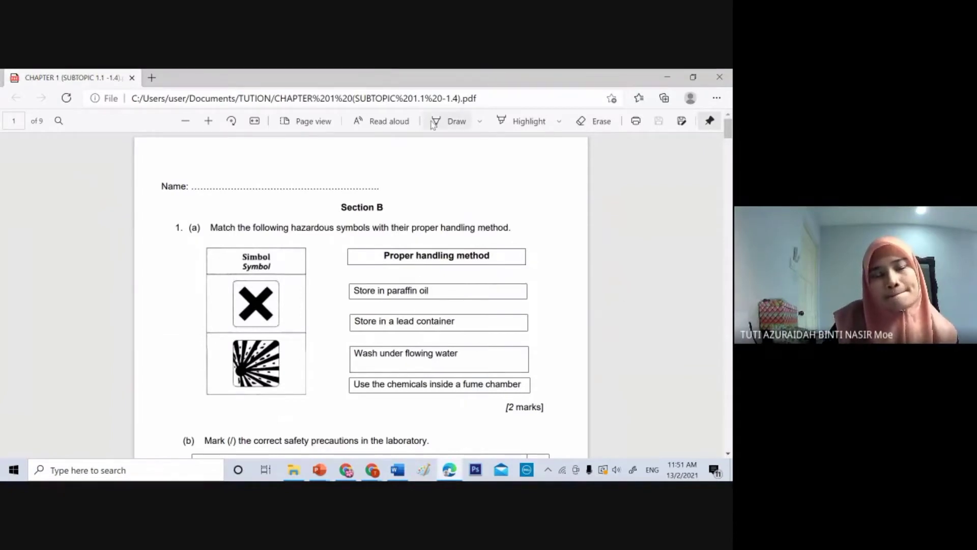
{"action": "left_click", "coordinate": [447, 122]}
{"action": "left_click", "coordinate": [480, 123]}
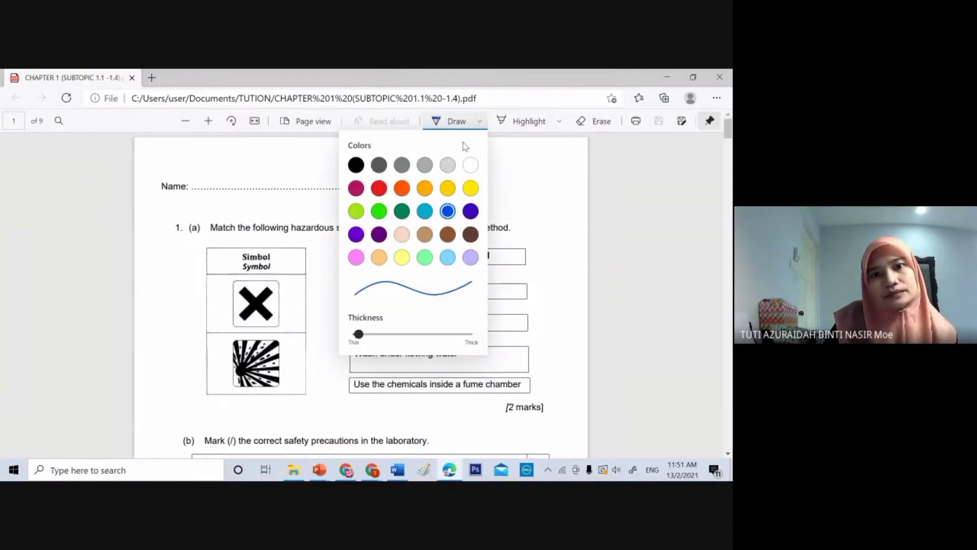
{"action": "left_click", "coordinate": [380, 190]}
{"action": "left_click_drag", "start_coordinate": [359, 334], "coordinate": [377, 334]}
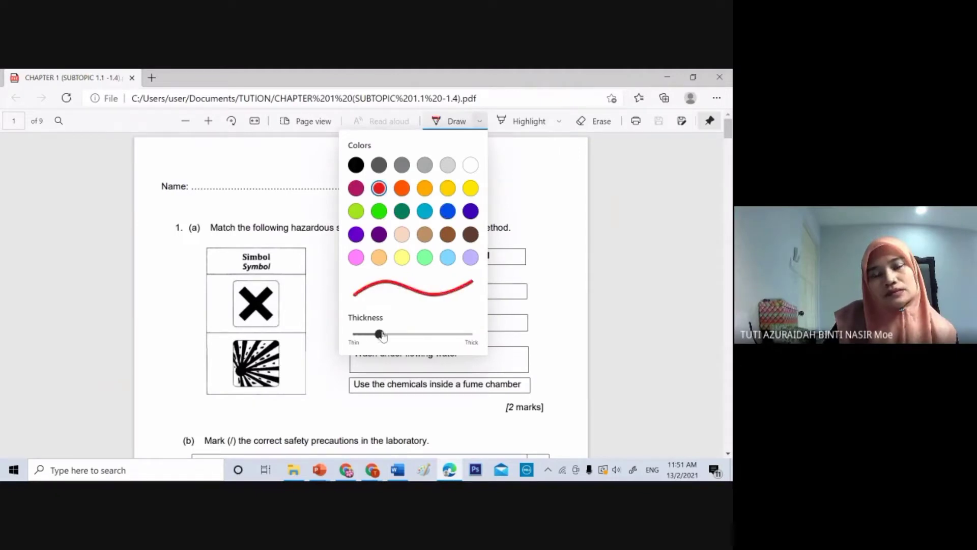
{"action": "left_click", "coordinate": [635, 290]}
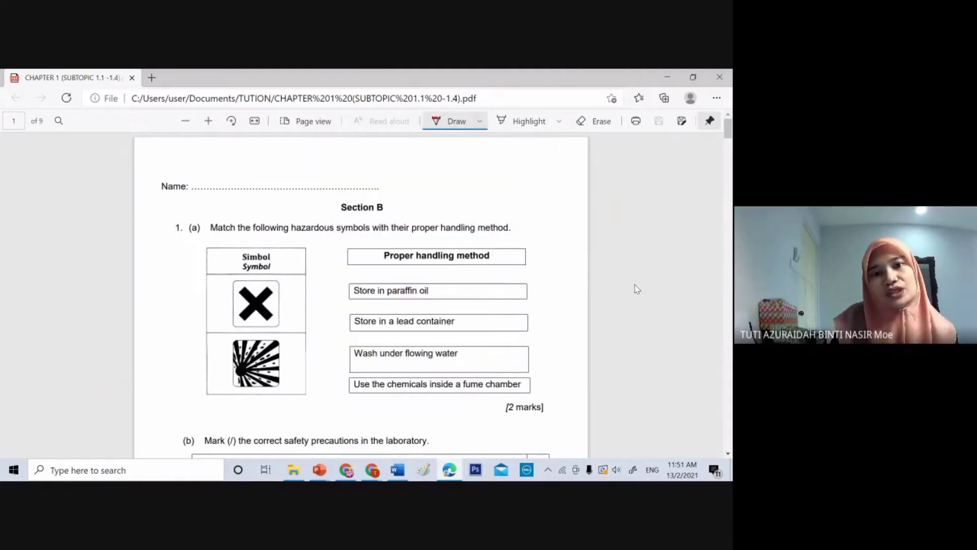
- Handwrite '+ Shift +S', a curly brace and 'Serentak' in red around the sketched Windows logo
{"action": "mouse_move", "coordinate": [401, 179]}
{"action": "left_mouse_down"}
{"action": "mouse_move", "coordinate": [429, 163]}
{"action": "mouse_move", "coordinate": [442, 184]}
{"action": "mouse_move", "coordinate": [408, 192]}
{"action": "mouse_move", "coordinate": [401, 179]}
{"action": "mouse_move", "coordinate": [460, 174]}
{"action": "mouse_move", "coordinate": [435, 165]}
{"action": "mouse_move", "coordinate": [469, 181]}
{"action": "mouse_move", "coordinate": [476, 198]}
{"action": "mouse_move", "coordinate": [449, 188]}
{"action": "mouse_move", "coordinate": [417, 202]}
{"action": "mouse_move", "coordinate": [447, 210]}
{"action": "mouse_move", "coordinate": [441, 193]}
{"action": "left_mouse_up"}
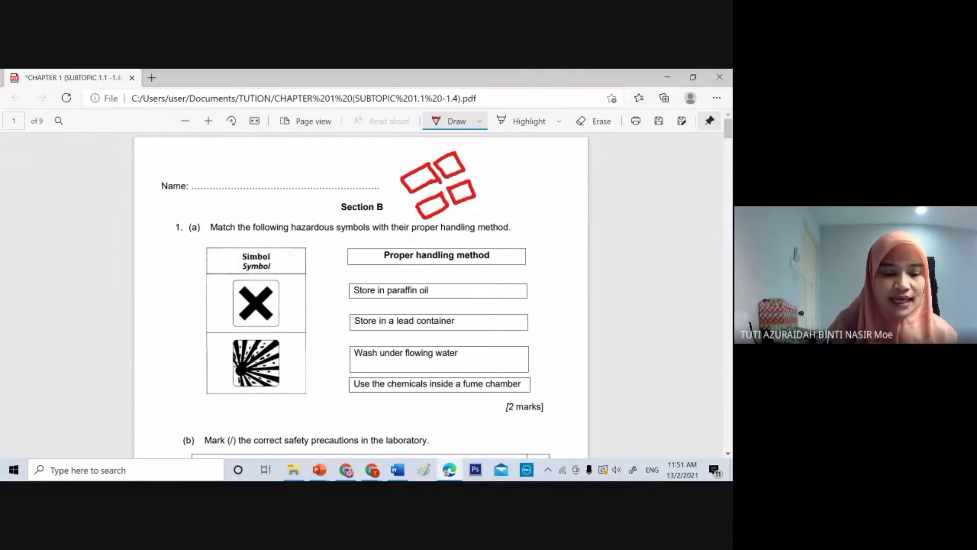
{"action": "left_click_drag", "start_coordinate": [482, 167], "coordinate": [480, 185]}
{"action": "mouse_move", "coordinate": [473, 181]}
{"action": "left_mouse_down"}
{"action": "mouse_move", "coordinate": [496, 176]}
{"action": "mouse_move", "coordinate": [491, 182]}
{"action": "left_mouse_up"}
{"action": "mouse_move", "coordinate": [507, 160]}
{"action": "left_mouse_down"}
{"action": "mouse_move", "coordinate": [504, 179]}
{"action": "mouse_move", "coordinate": [524, 183]}
{"action": "left_mouse_up"}
{"action": "left_click_drag", "start_coordinate": [519, 171], "coordinate": [537, 179]}
{"action": "left_click_drag", "start_coordinate": [531, 169], "coordinate": [567, 166]}
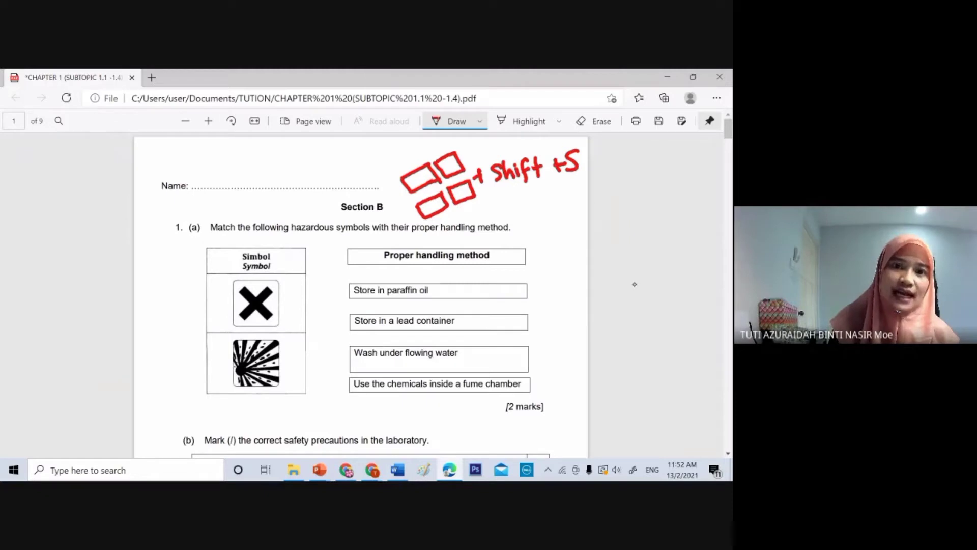
{"action": "mouse_move", "coordinate": [411, 146]}
{"action": "left_mouse_down"}
{"action": "mouse_move", "coordinate": [389, 174]}
{"action": "mouse_move", "coordinate": [396, 206]}
{"action": "mouse_move", "coordinate": [407, 209]}
{"action": "left_mouse_up"}
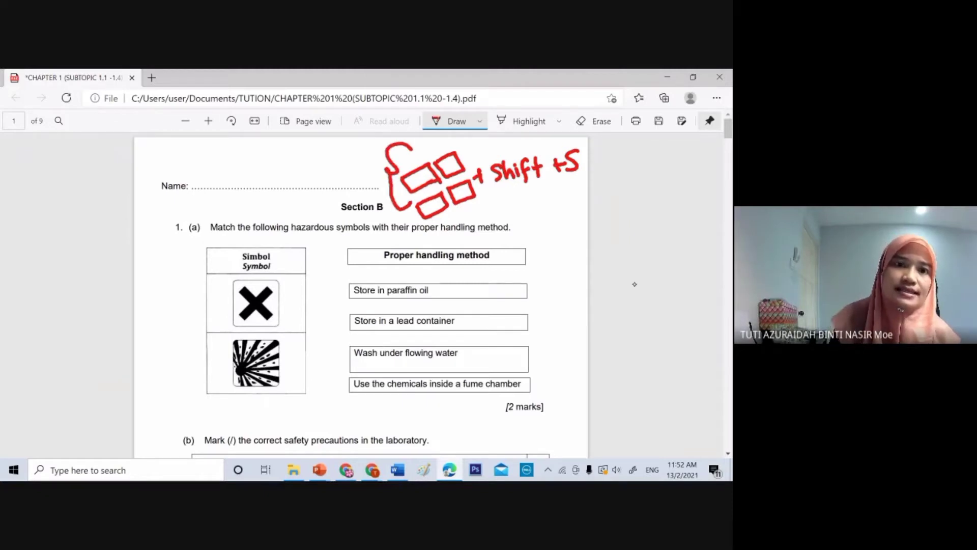
{"action": "mouse_move", "coordinate": [305, 161]}
{"action": "left_mouse_down"}
{"action": "mouse_move", "coordinate": [289, 175]}
{"action": "mouse_move", "coordinate": [361, 170]}
{"action": "left_mouse_up"}
{"action": "left_click", "coordinate": [314, 173]}
{"action": "left_click_drag", "start_coordinate": [369, 156], "coordinate": [370, 171]}
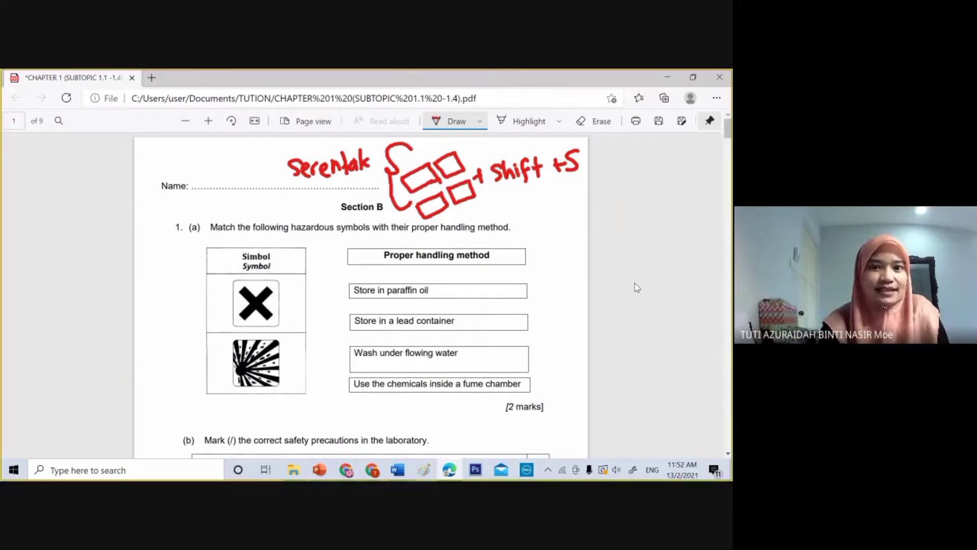
- Snip question 1(a) with Win+Shift+S, then return to the TAJUK FOTOSINTESIS jam in Chrome
{"action": "key", "text": "super+shift+s"}
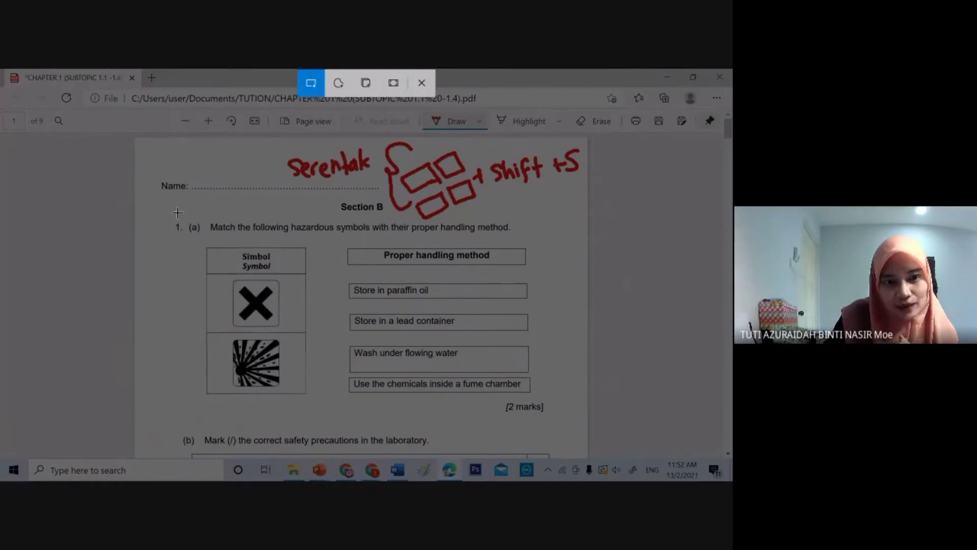
{"action": "left_click_drag", "start_coordinate": [173, 214], "coordinate": [553, 415]}
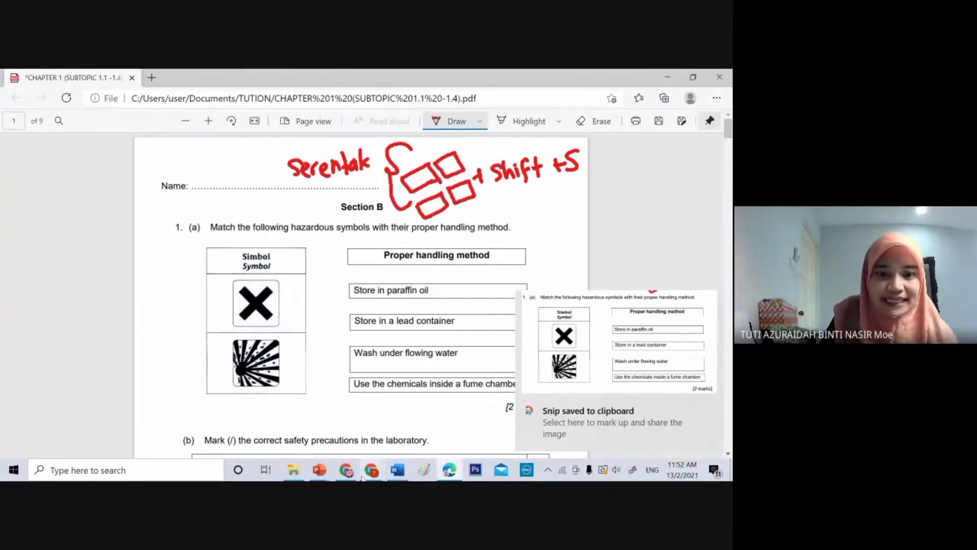
{"action": "left_click", "coordinate": [346, 470]}
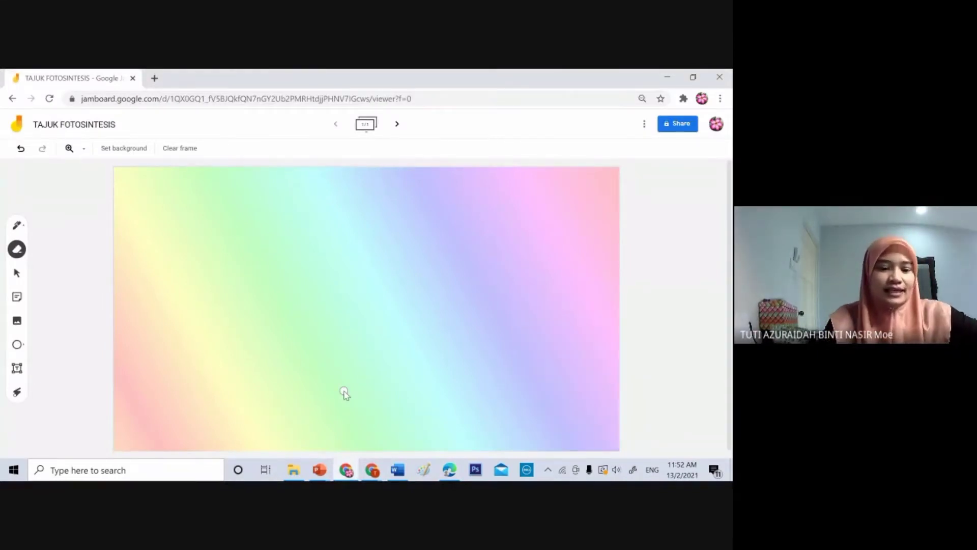
- Paste the snipped question 1(a) image onto the middle of the frame
{"action": "key", "text": "ctrl+v"}
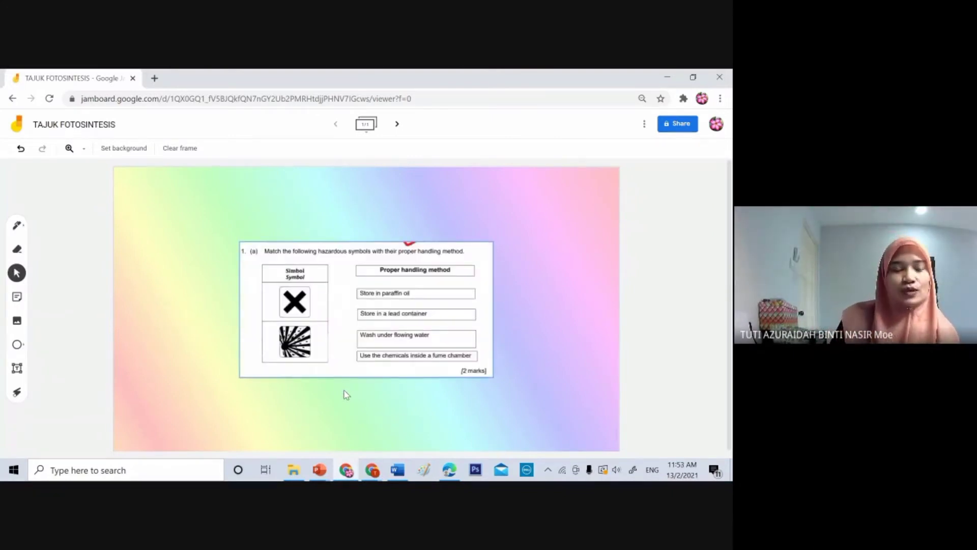
{"action": "left_click", "coordinate": [342, 373]}
{"action": "key", "text": "Escape"}
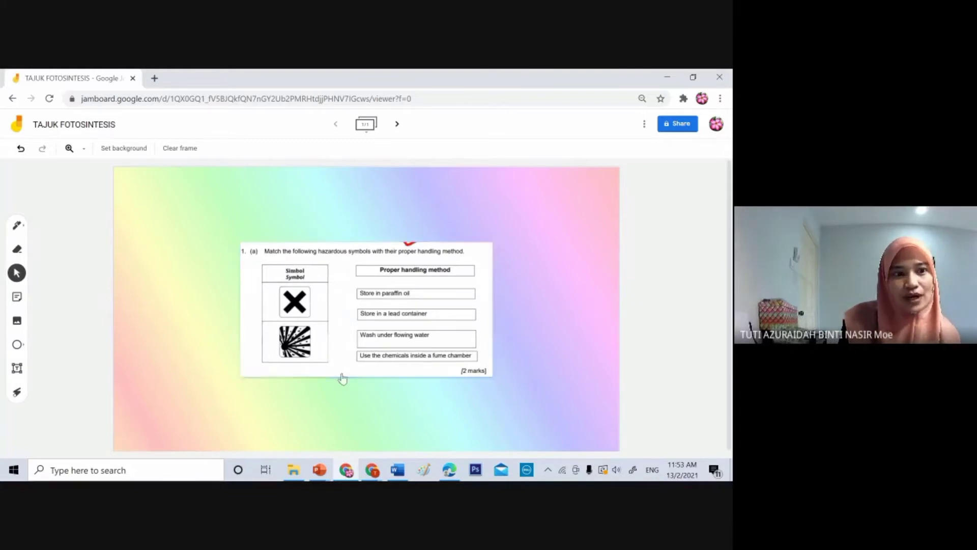
- Handwrite 'control + V serentak { Paste' in red pen above the image
{"action": "key", "text": "p"}
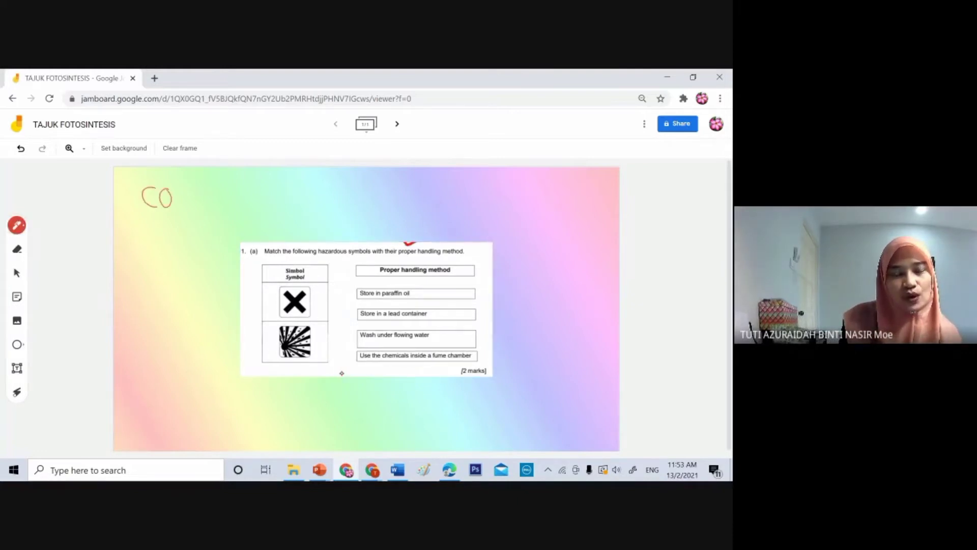
{"action": "left_click_drag", "start_coordinate": [179, 191], "coordinate": [205, 209]}
{"action": "left_click_drag", "start_coordinate": [193, 196], "coordinate": [228, 194]}
{"action": "mouse_move", "coordinate": [244, 182]}
{"action": "left_mouse_down"}
{"action": "mouse_move", "coordinate": [242, 200]}
{"action": "mouse_move", "coordinate": [284, 191]}
{"action": "mouse_move", "coordinate": [275, 202]}
{"action": "mouse_move", "coordinate": [321, 178]}
{"action": "mouse_move", "coordinate": [360, 199]}
{"action": "left_mouse_up"}
{"action": "left_click_drag", "start_coordinate": [374, 184], "coordinate": [416, 199]}
{"action": "mouse_move", "coordinate": [421, 198]}
{"action": "left_mouse_down"}
{"action": "mouse_move", "coordinate": [430, 187]}
{"action": "mouse_move", "coordinate": [475, 197]}
{"action": "left_mouse_up"}
{"action": "mouse_move", "coordinate": [487, 182]}
{"action": "left_mouse_down"}
{"action": "mouse_move", "coordinate": [487, 197]}
{"action": "mouse_move", "coordinate": [519, 173]}
{"action": "left_mouse_up"}
{"action": "mouse_move", "coordinate": [515, 174]}
{"action": "left_mouse_down"}
{"action": "mouse_move", "coordinate": [513, 206]}
{"action": "mouse_move", "coordinate": [539, 202]}
{"action": "left_mouse_up"}
{"action": "left_click_drag", "start_coordinate": [533, 182], "coordinate": [550, 190]}
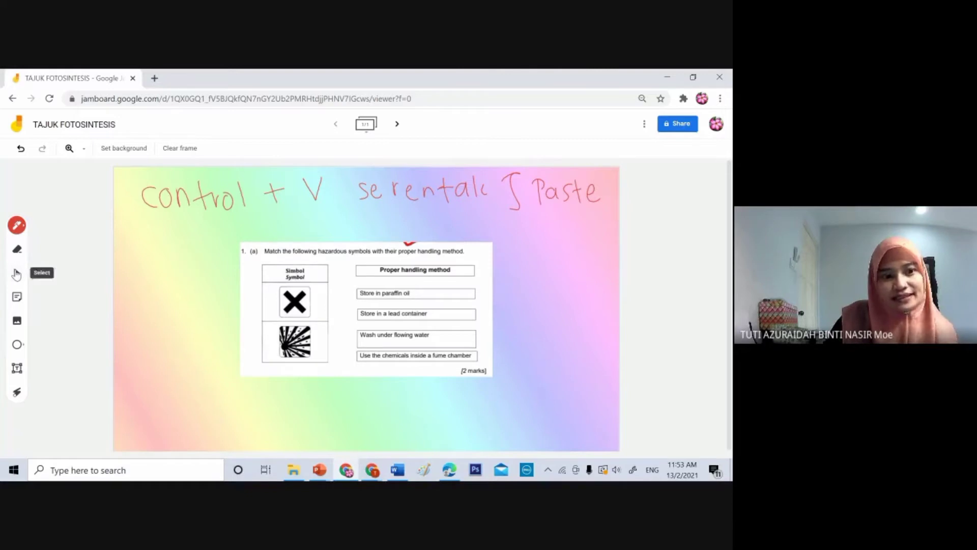
- Move the question image further left and enlarge it, keeping it level
{"action": "left_click", "coordinate": [17, 273]}
{"action": "left_click", "coordinate": [253, 278]}
{"action": "left_click_drag", "start_coordinate": [254, 277], "coordinate": [224, 290]}
{"action": "left_click_drag", "start_coordinate": [210, 255], "coordinate": [163, 271]}
{"action": "left_click_drag", "start_coordinate": [443, 323], "coordinate": [355, 326]}
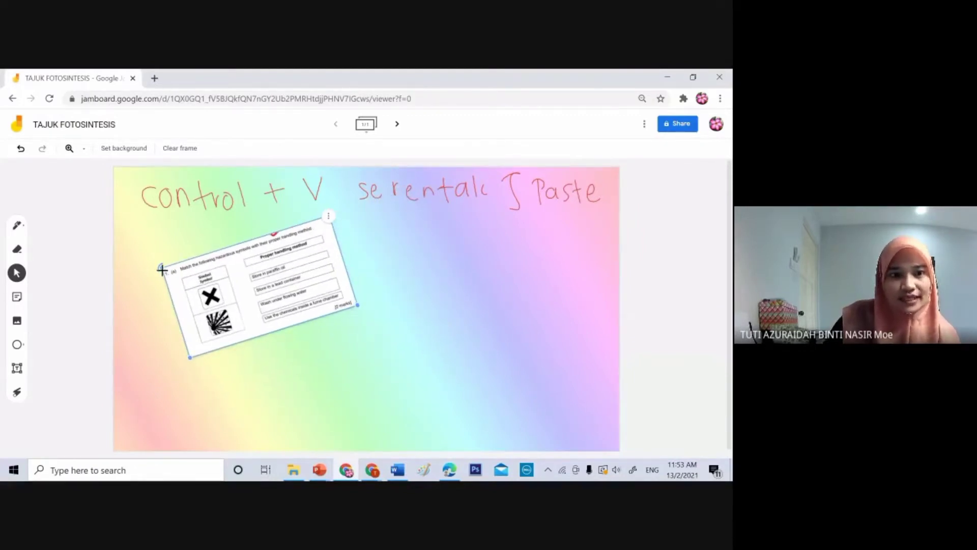
{"action": "left_click_drag", "start_coordinate": [161, 270], "coordinate": [184, 247]}
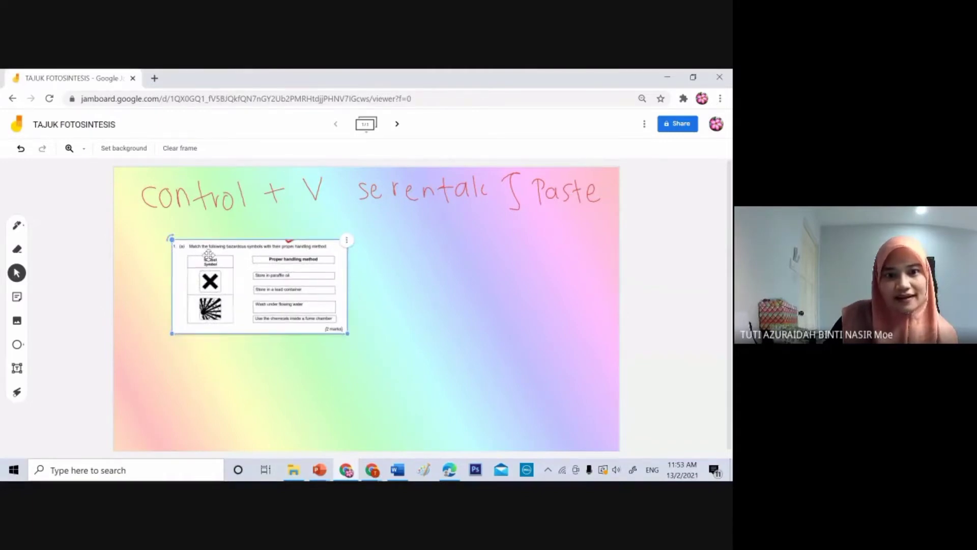
{"action": "left_click_drag", "start_coordinate": [347, 333], "coordinate": [466, 404]}
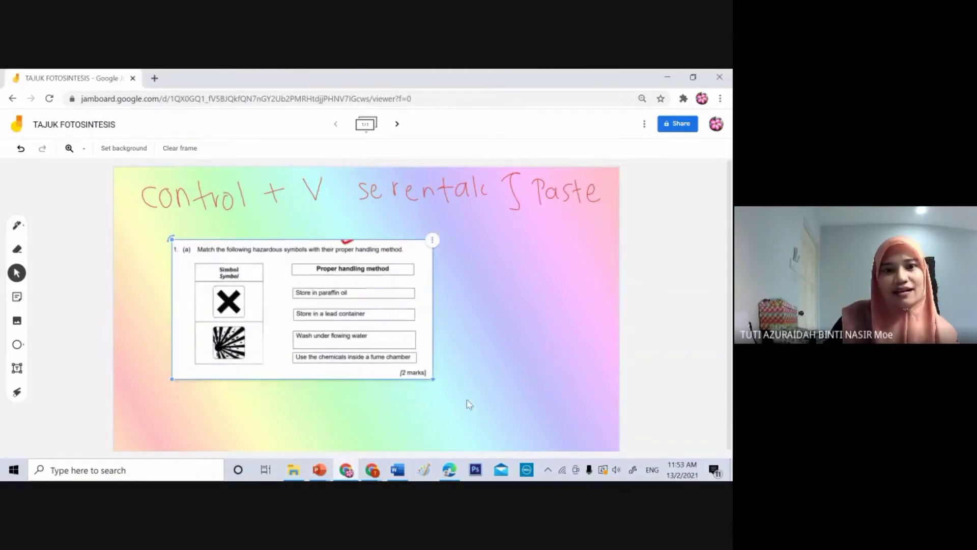
{"action": "left_click", "coordinate": [478, 363]}
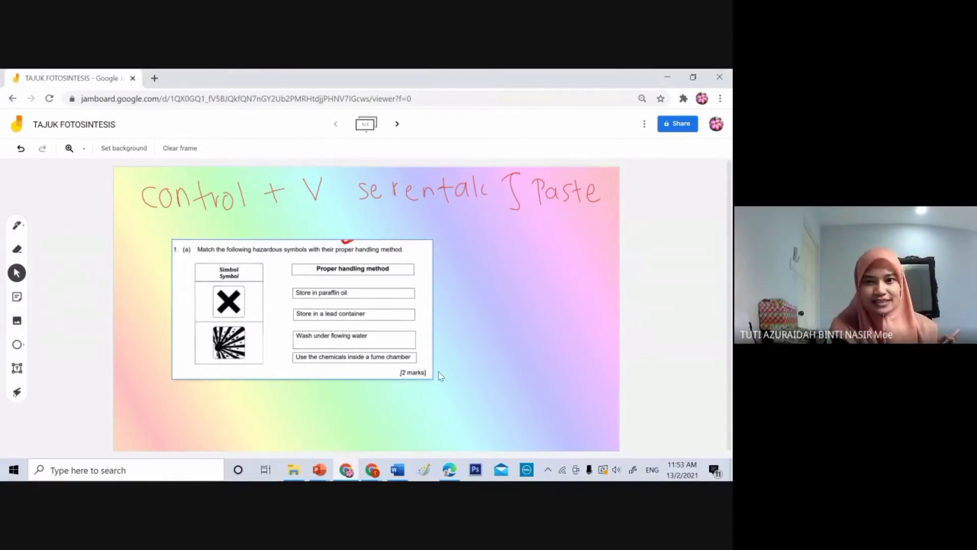
- Duplicate the question image, delete the copy, and minimize the Jamboard window
{"action": "left_click", "coordinate": [432, 271]}
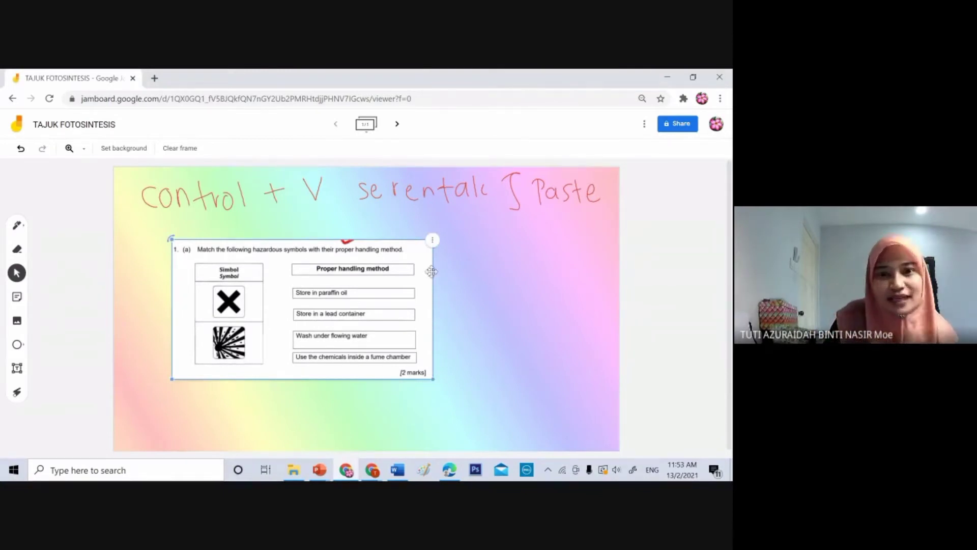
{"action": "left_click", "coordinate": [434, 241]}
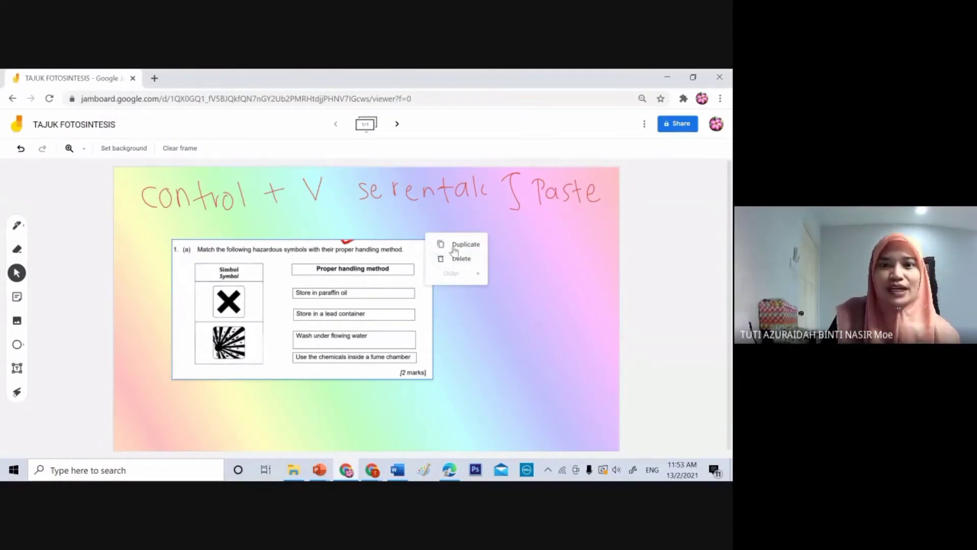
{"action": "left_click", "coordinate": [458, 245]}
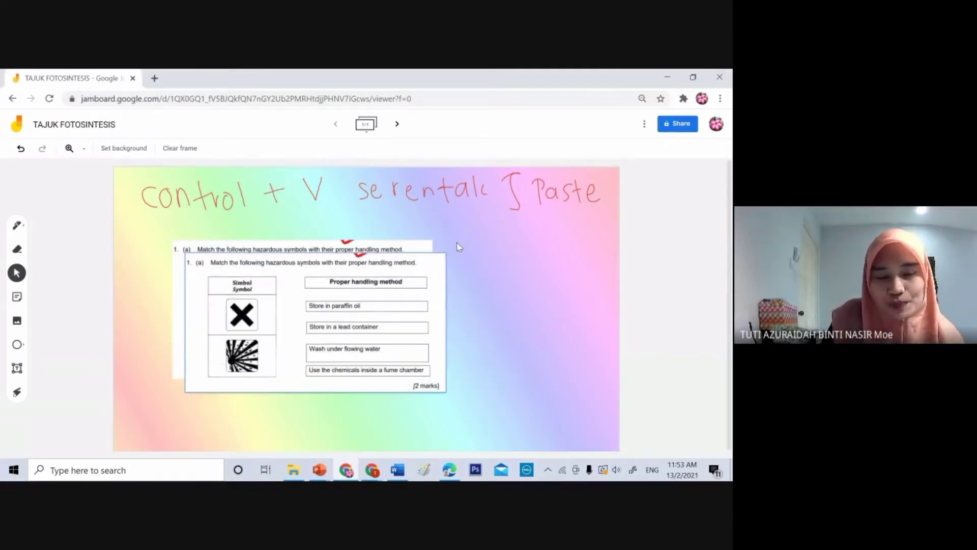
{"action": "left_click_drag", "start_coordinate": [424, 273], "coordinate": [605, 309]}
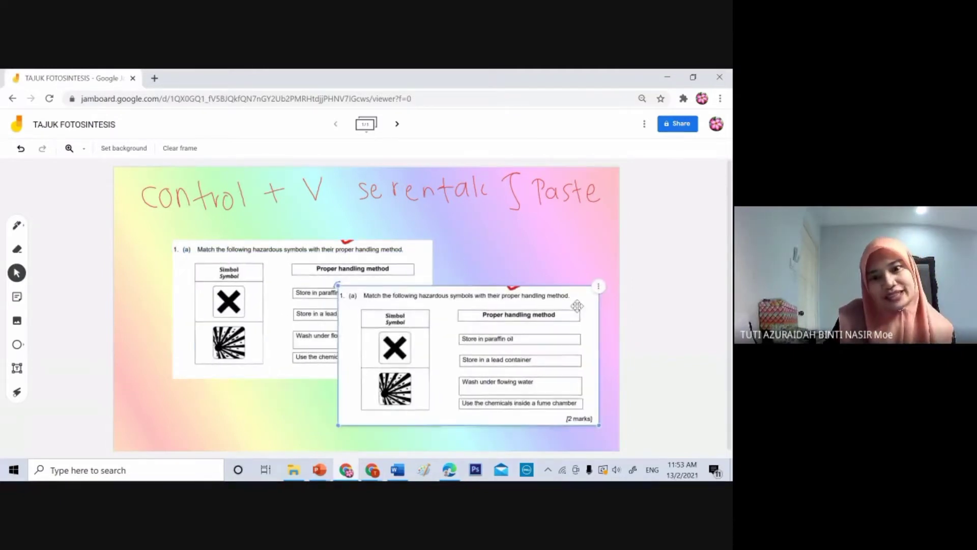
{"action": "left_click", "coordinate": [599, 286]}
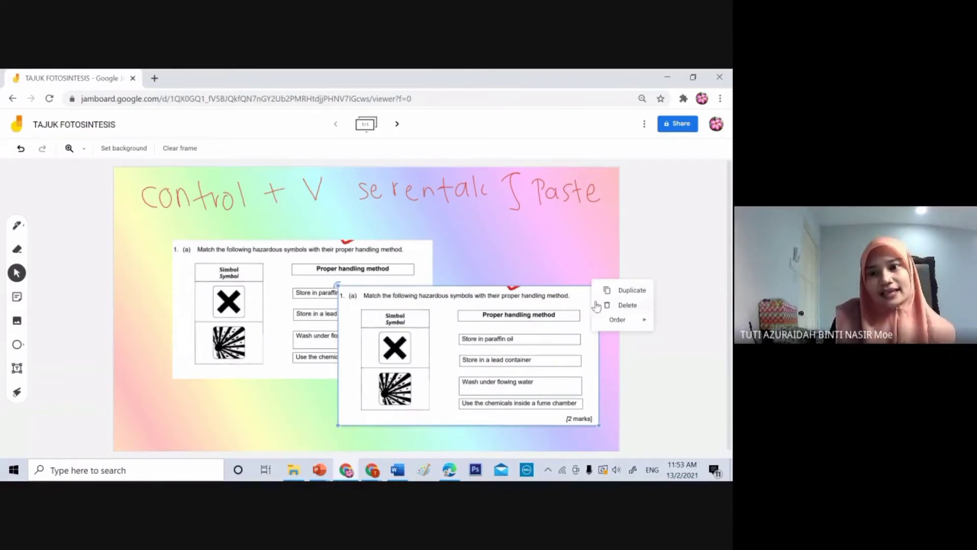
{"action": "left_click", "coordinate": [614, 307]}
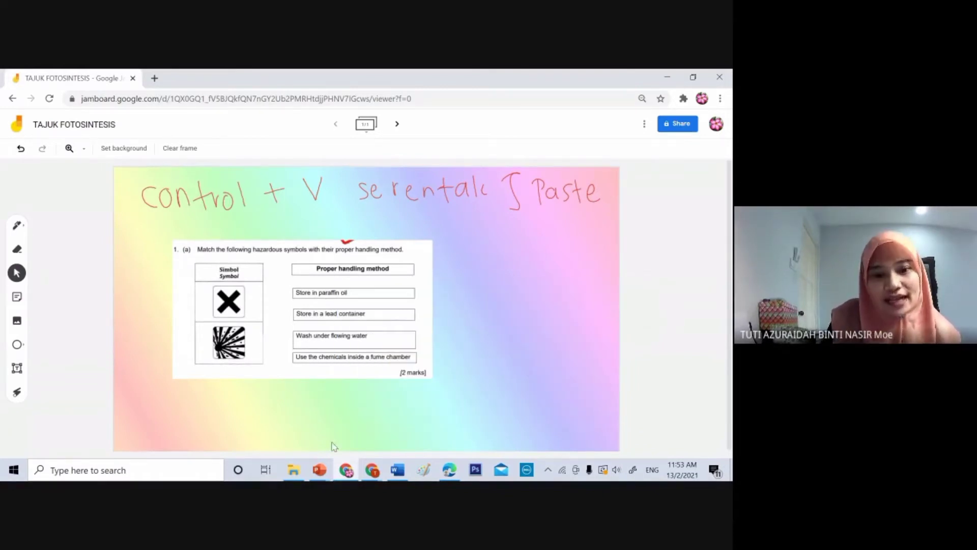
{"action": "mouse_move", "coordinate": [347, 471]}
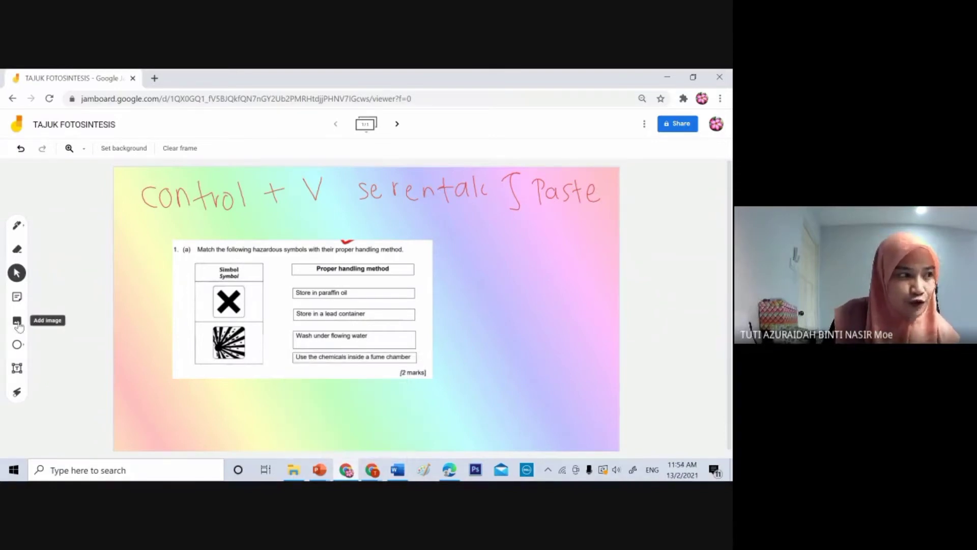
{"action": "left_click", "coordinate": [346, 470]}
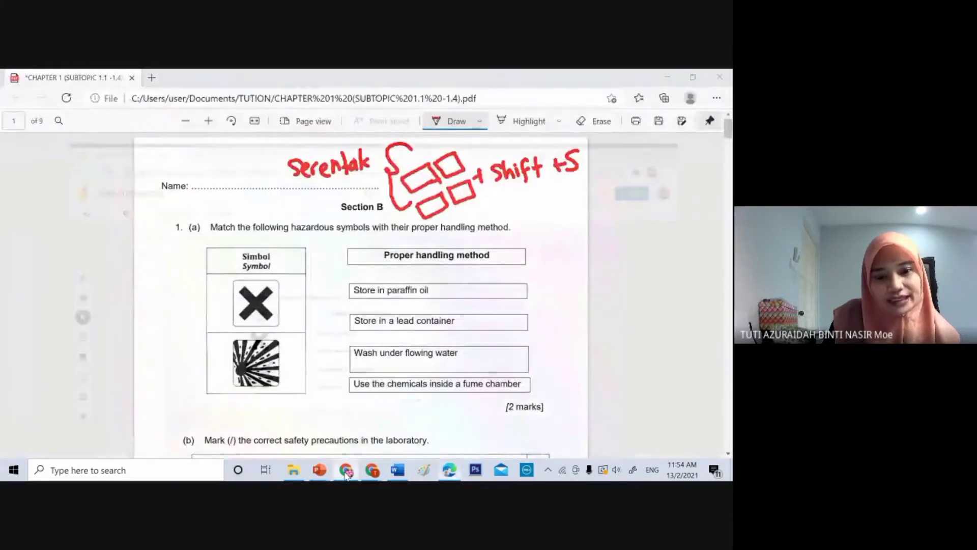
- Search Google for 'TEACHER ANIMATED GIF' in a new browser tab
{"action": "left_click", "coordinate": [346, 470]}
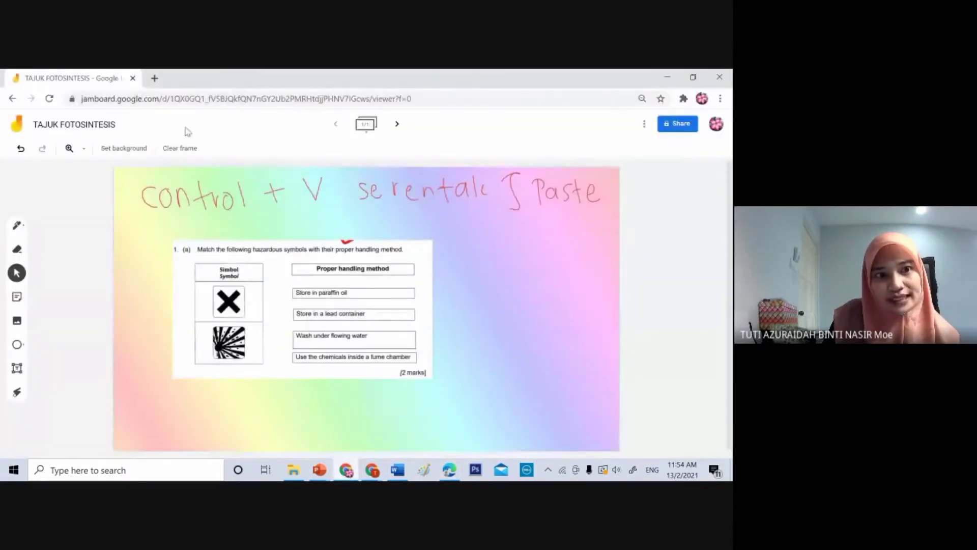
{"action": "left_click", "coordinate": [155, 78]}
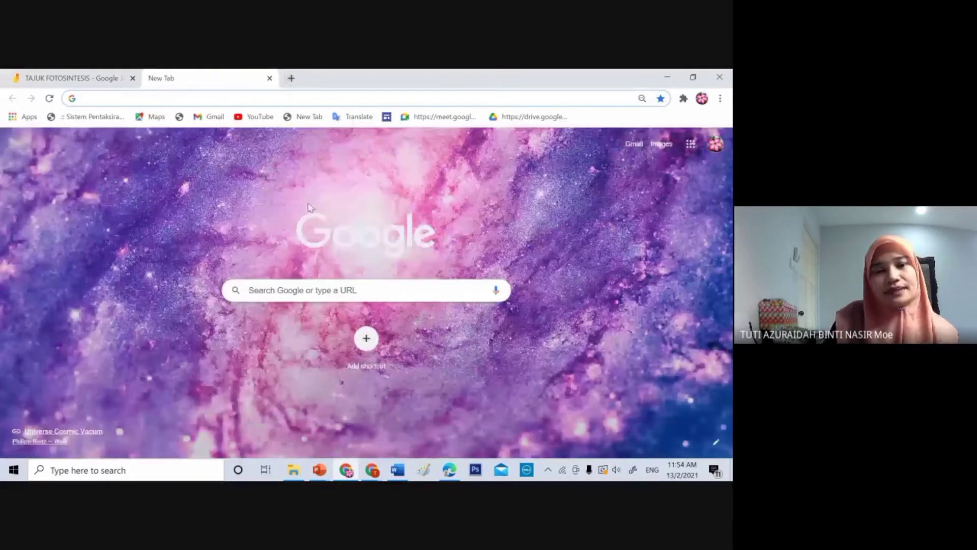
{"action": "left_click", "coordinate": [294, 289]}
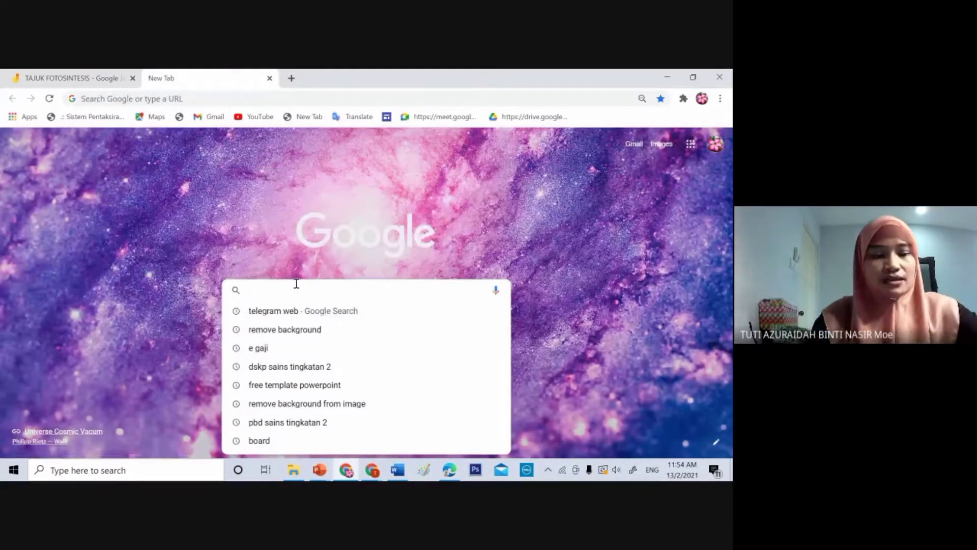
{"action": "type", "text": "TEACHER"}
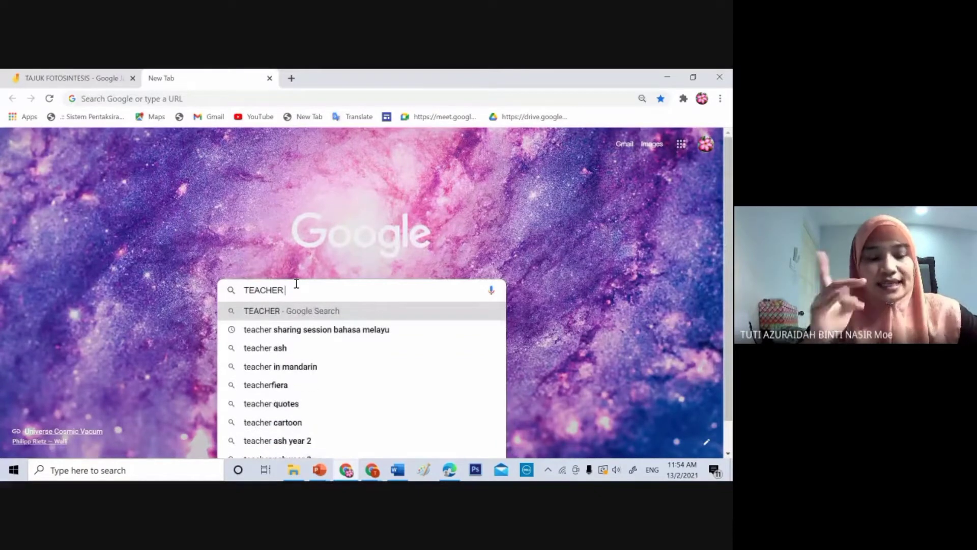
{"action": "type", "text": " ANIMAT"}
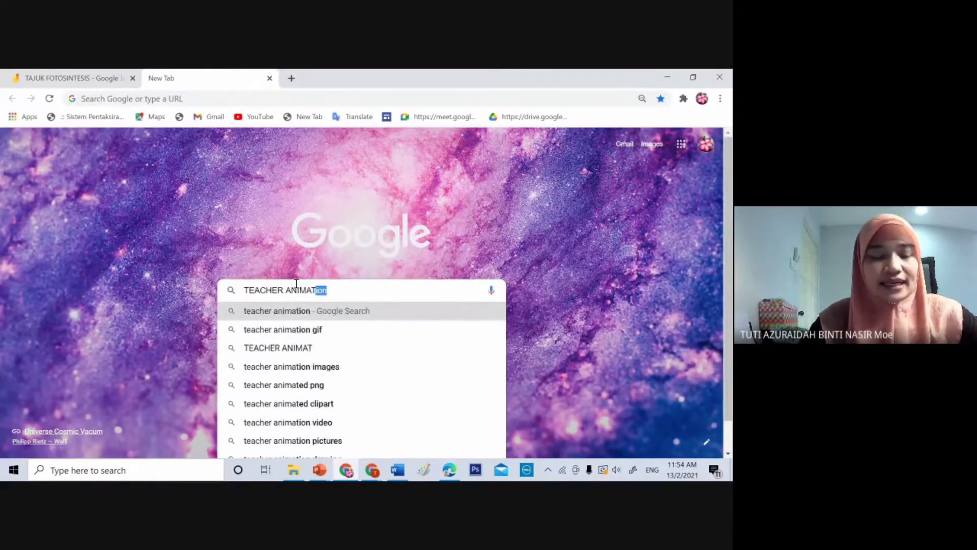
{"action": "type", "text": "ED"}
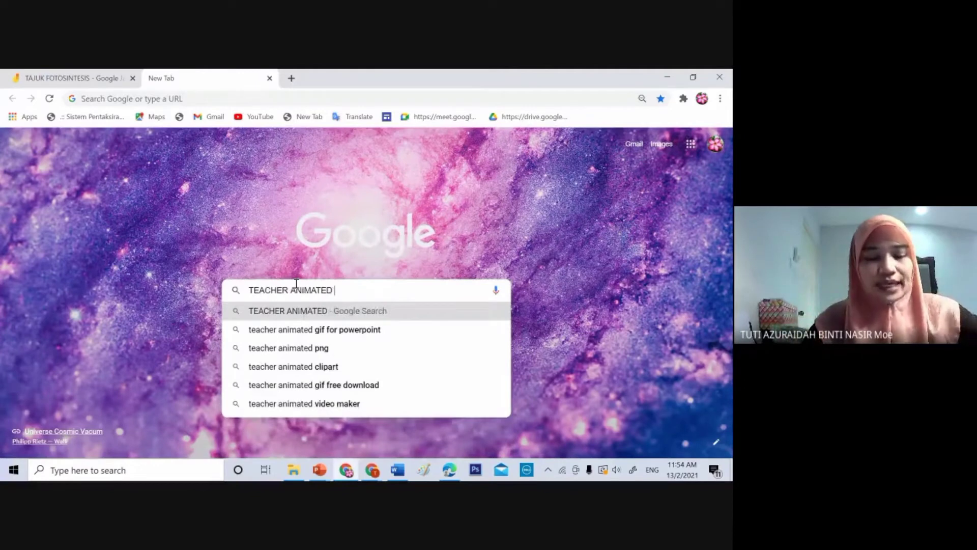
{"action": "type", "text": " G"}
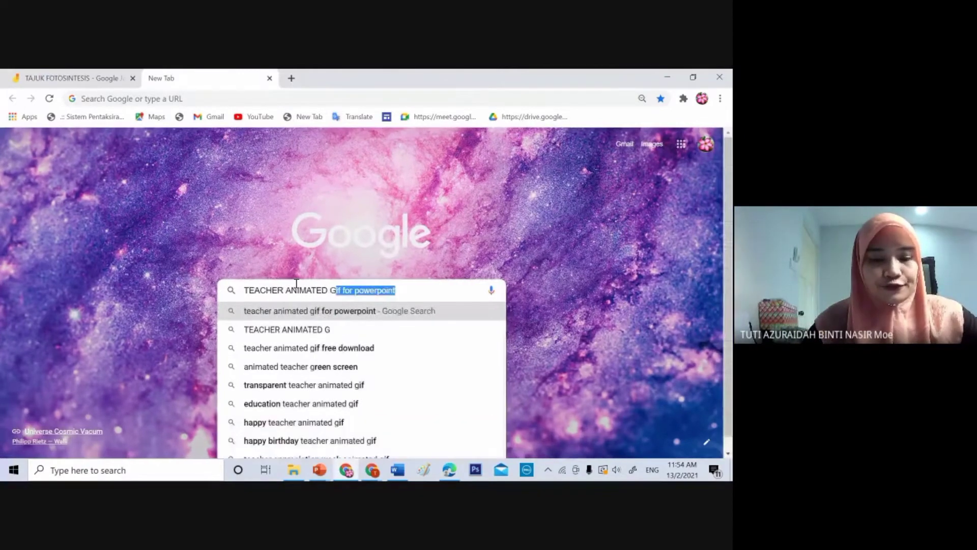
{"action": "type", "text": "IF"}
{"action": "key", "text": "Return"}
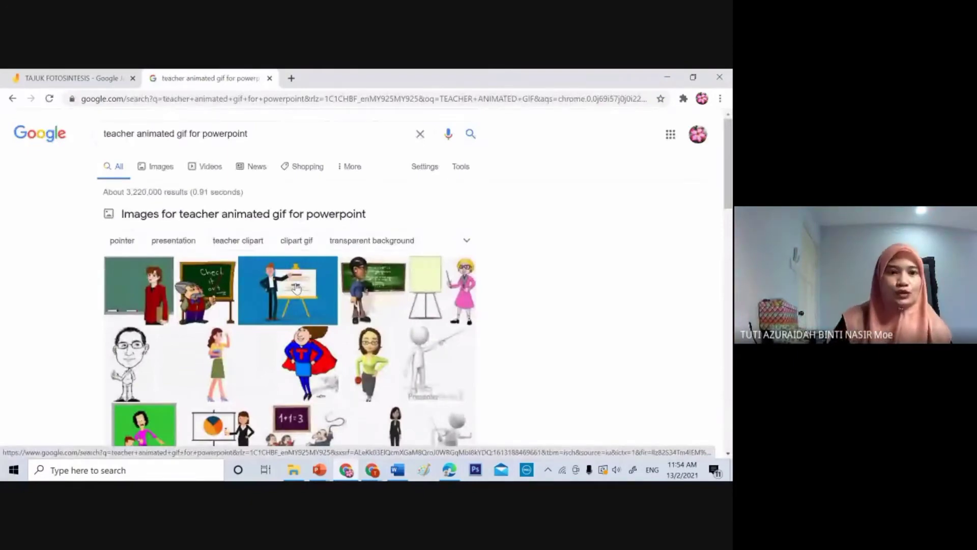
- Browse the image results and preview the teacher pointing at the 'Check it out' blackboard
{"action": "left_click", "coordinate": [171, 170]}
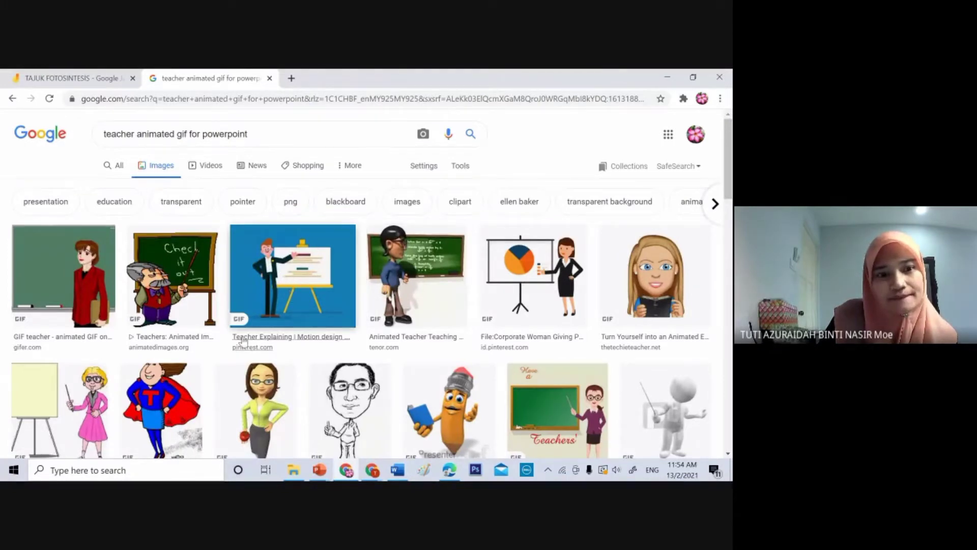
{"action": "scroll", "coordinate": [240, 341], "scroll_direction": "down", "scroll_amount": 3}
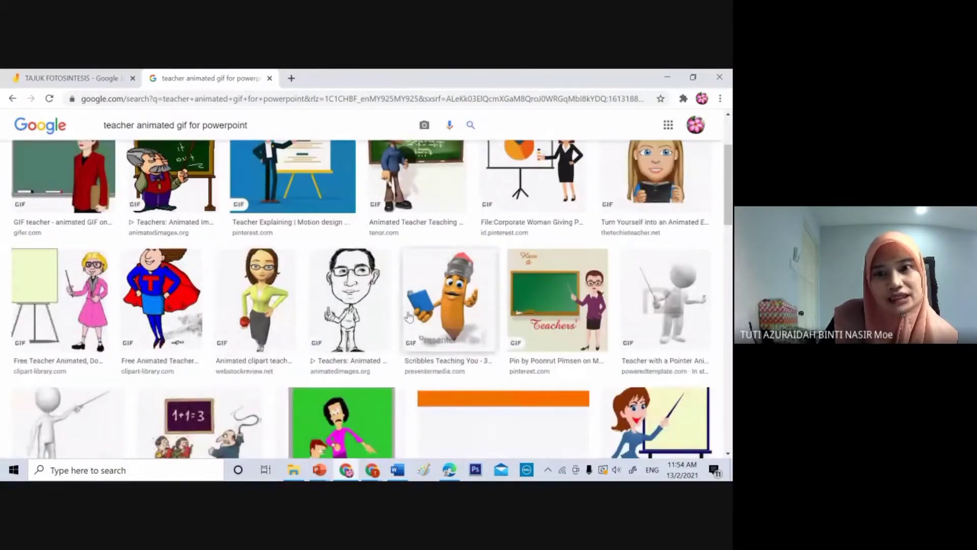
{"action": "scroll", "coordinate": [407, 317], "scroll_direction": "up", "scroll_amount": 2}
{"action": "scroll", "coordinate": [407, 316], "scroll_direction": "down", "scroll_amount": 8}
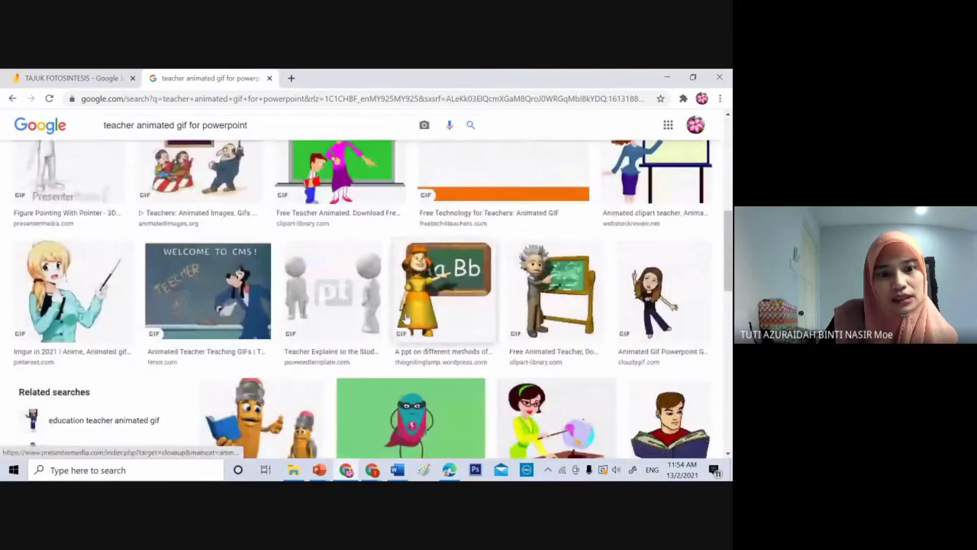
{"action": "scroll", "coordinate": [406, 318], "scroll_direction": "down", "scroll_amount": 7}
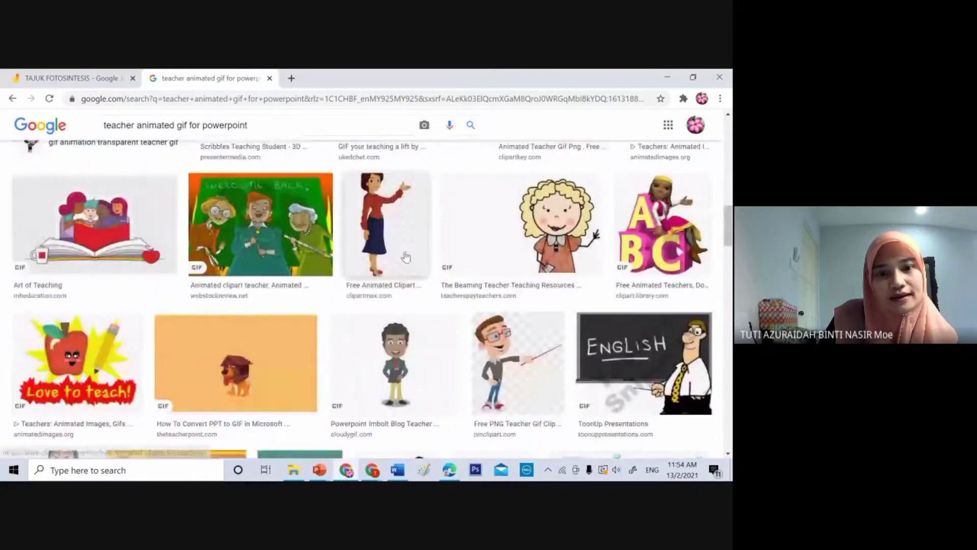
{"action": "scroll", "coordinate": [422, 310], "scroll_direction": "down", "scroll_amount": 5}
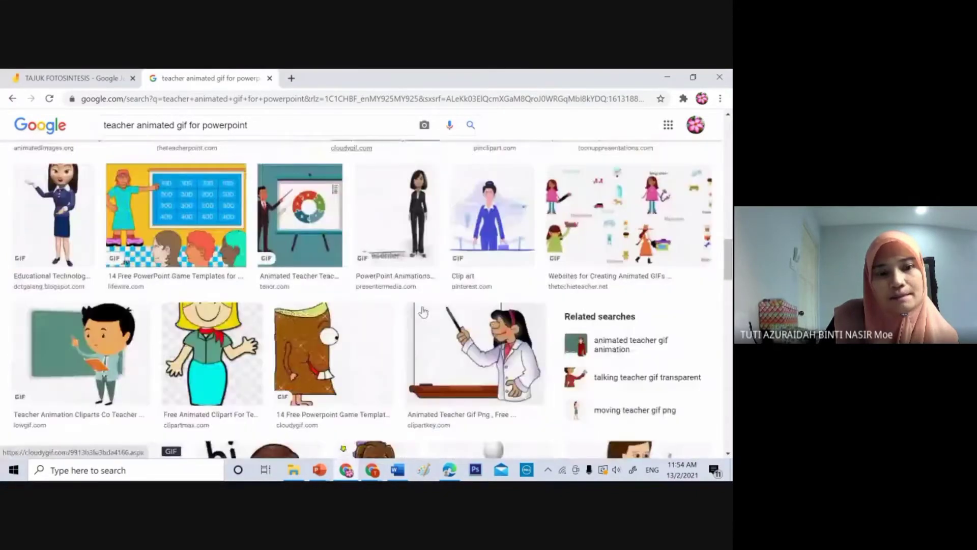
{"action": "scroll", "coordinate": [423, 311], "scroll_direction": "down", "scroll_amount": 7}
{"action": "scroll", "coordinate": [425, 311], "scroll_direction": "up", "scroll_amount": 6}
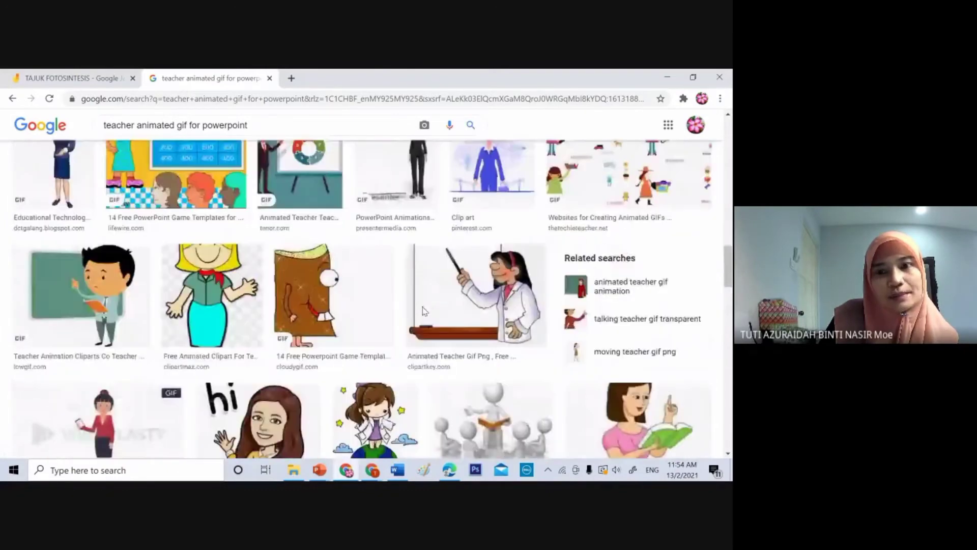
{"action": "scroll", "coordinate": [425, 312], "scroll_direction": "down", "scroll_amount": 10}
{"action": "scroll", "coordinate": [423, 312], "scroll_direction": "up", "scroll_amount": 4}
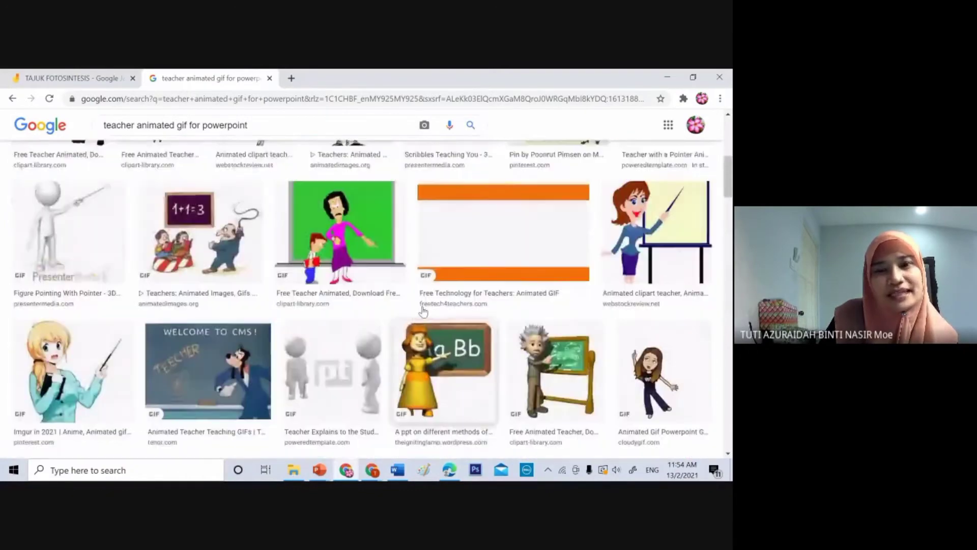
{"action": "scroll", "coordinate": [422, 310], "scroll_direction": "up", "scroll_amount": 5}
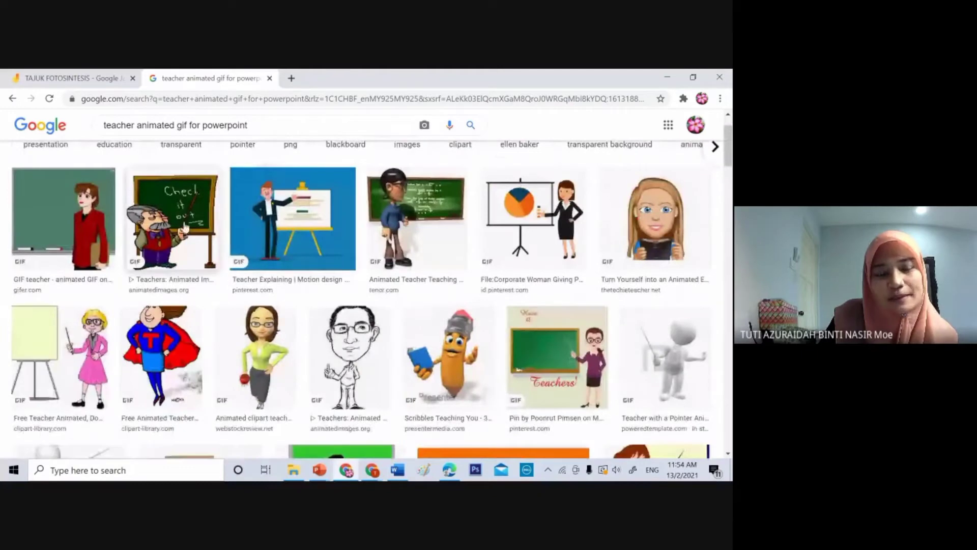
{"action": "scroll", "coordinate": [184, 226], "scroll_direction": "up", "scroll_amount": 1}
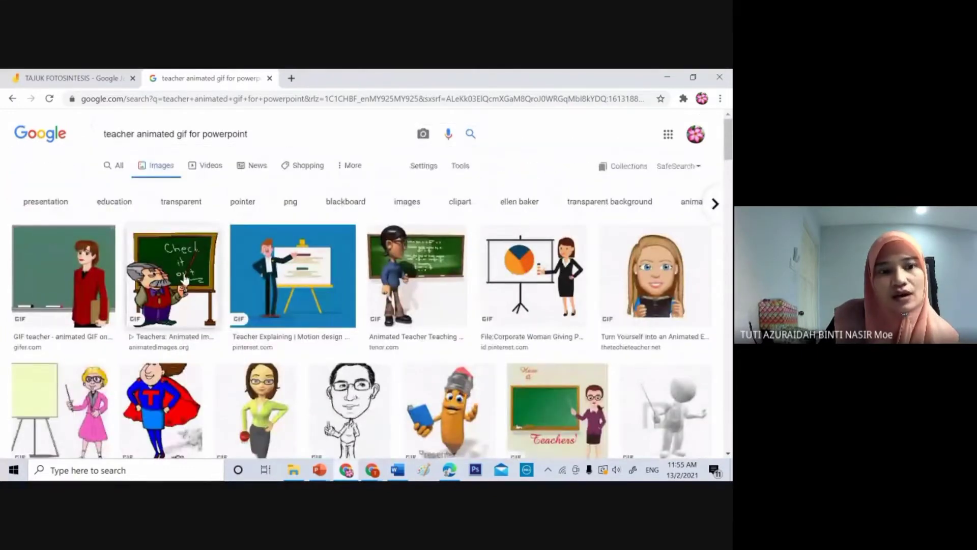
{"action": "left_click", "coordinate": [184, 279]}
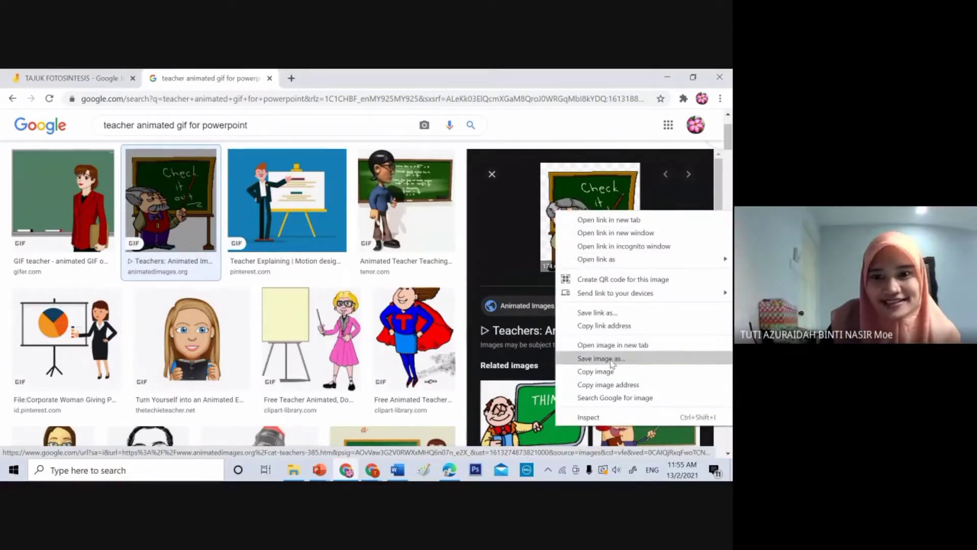
- Save the teacher GIF as animated-teacher-image-0002 in Pictures > JAMBOARD
{"action": "left_click", "coordinate": [601, 358]}
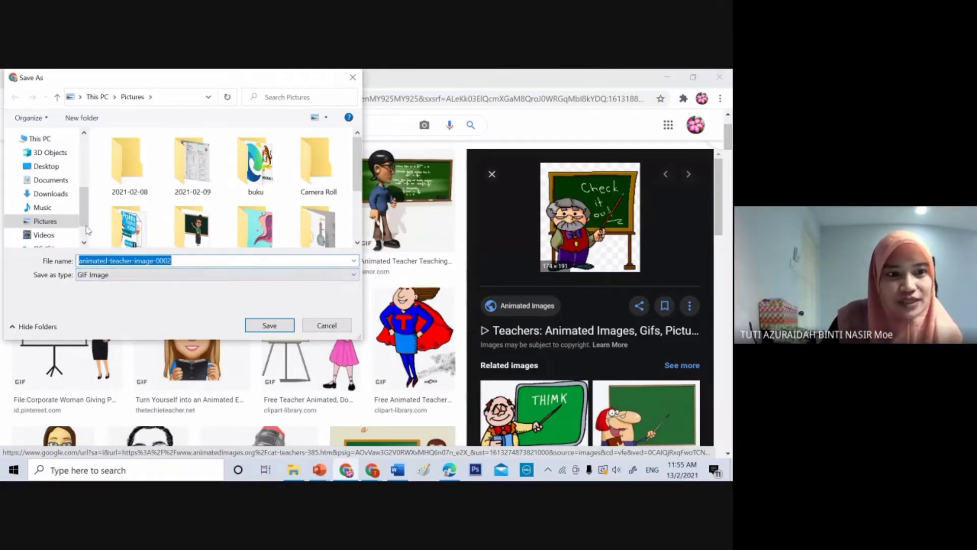
{"action": "scroll", "coordinate": [51, 214], "scroll_direction": "down", "scroll_amount": 2}
{"action": "scroll", "coordinate": [223, 201], "scroll_direction": "down", "scroll_amount": 2}
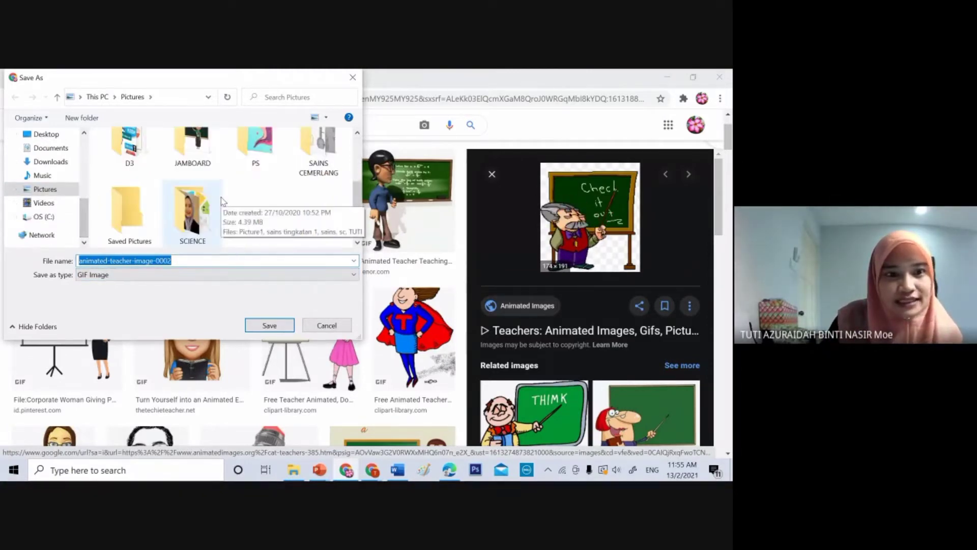
{"action": "left_click", "coordinate": [194, 173]}
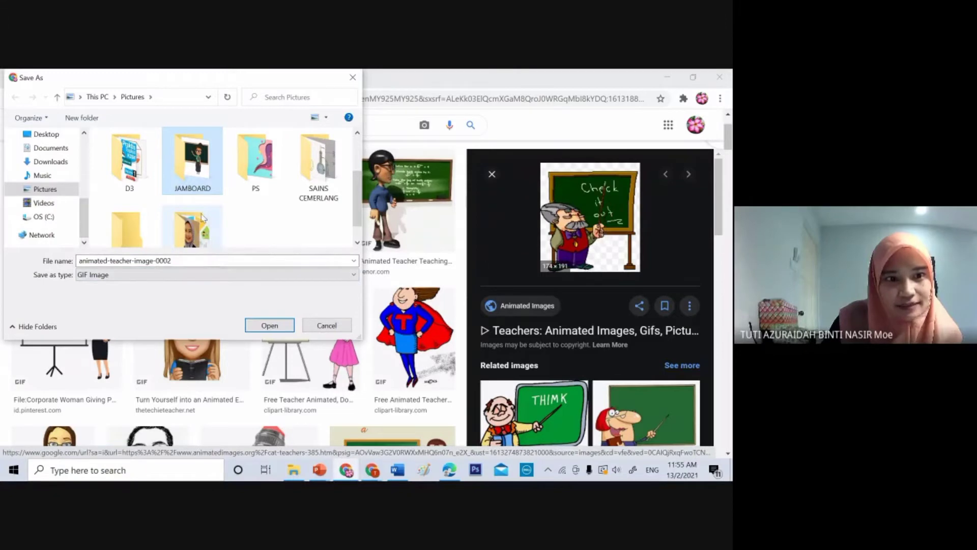
{"action": "double_click", "coordinate": [196, 164]}
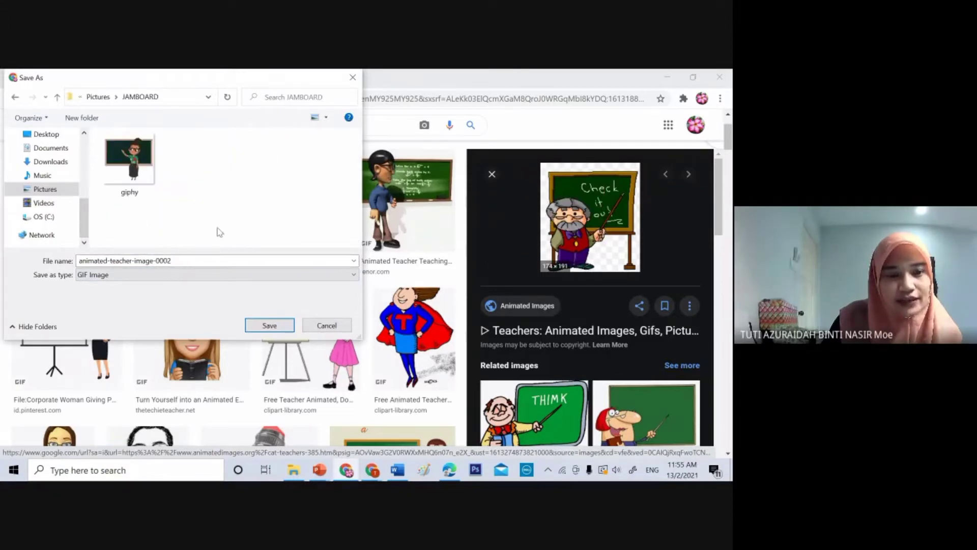
{"action": "left_click", "coordinate": [265, 327]}
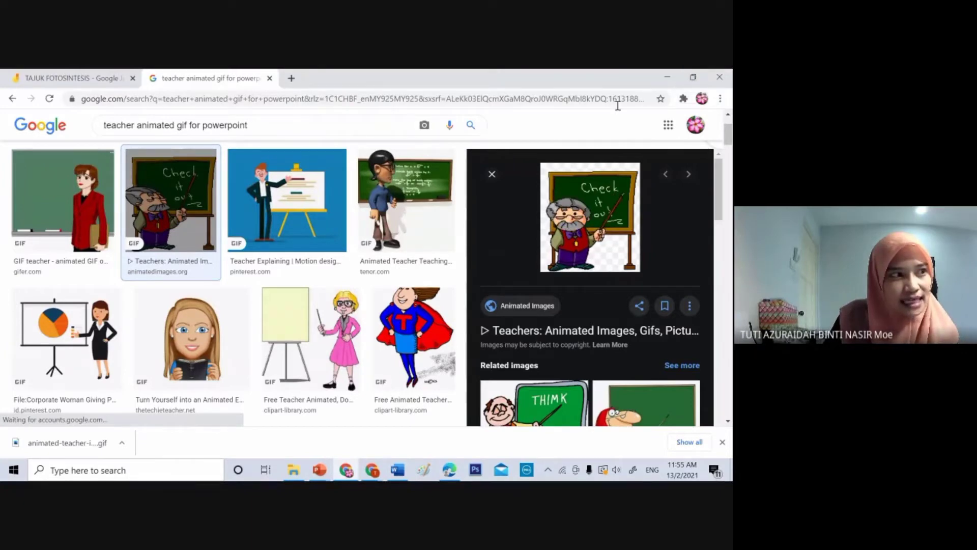
- Close the PDF window and minimize Google Meet, leaving the browser in view
{"action": "left_click", "coordinate": [696, 77]}
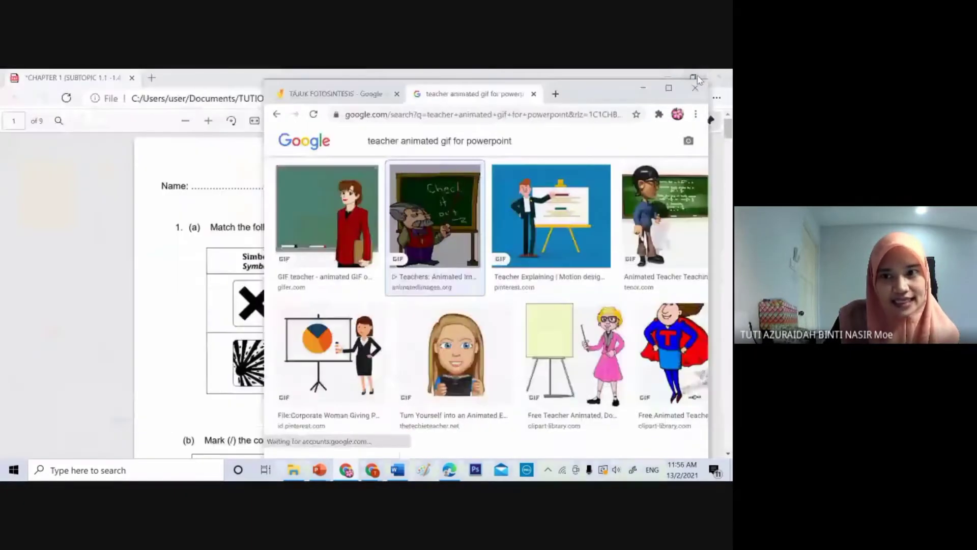
{"action": "left_click", "coordinate": [472, 193]}
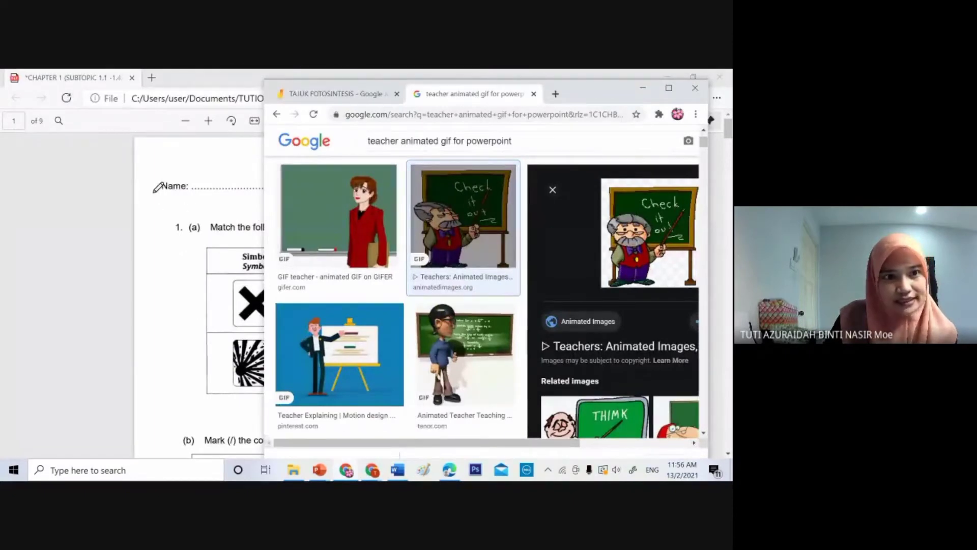
{"action": "left_click", "coordinate": [720, 77]}
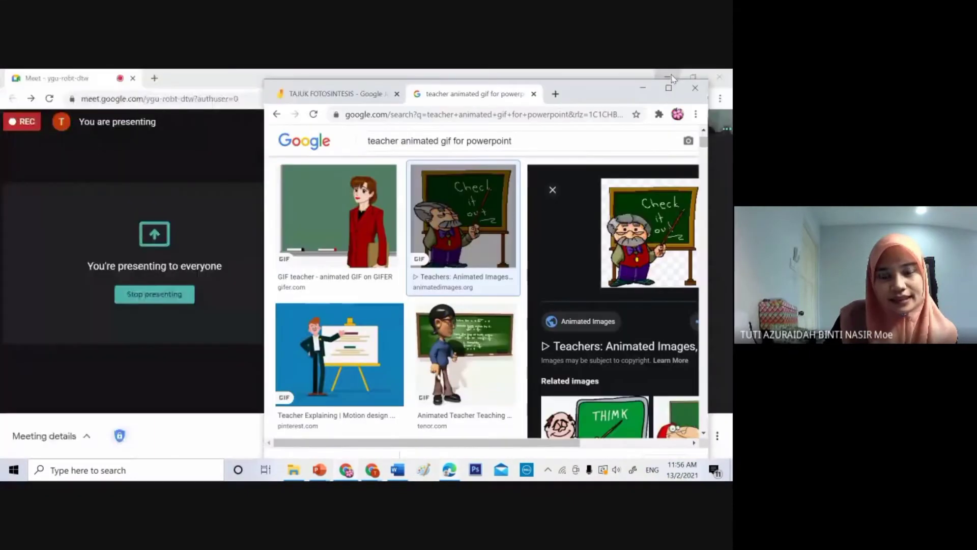
{"action": "left_click", "coordinate": [668, 78]}
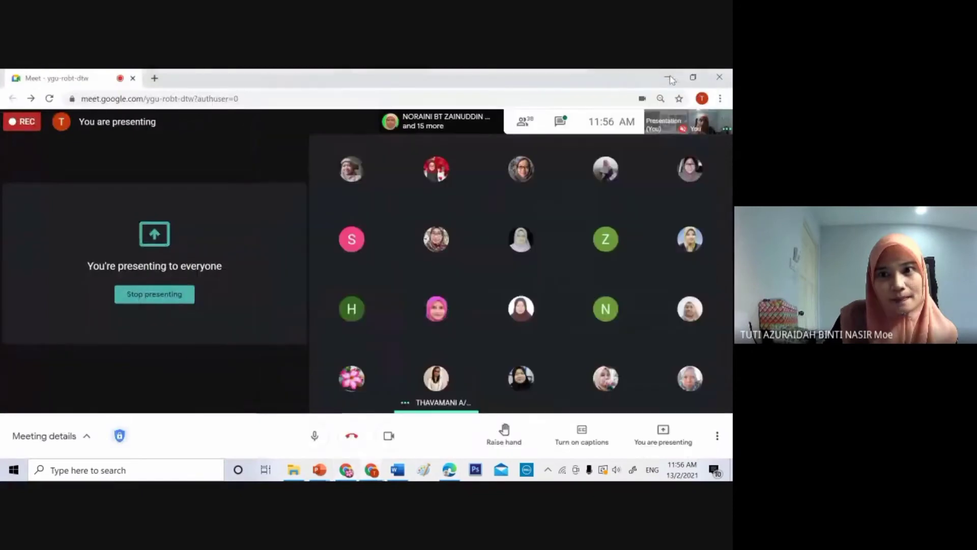
{"action": "left_click", "coordinate": [372, 468]}
{"action": "left_click", "coordinate": [351, 471]}
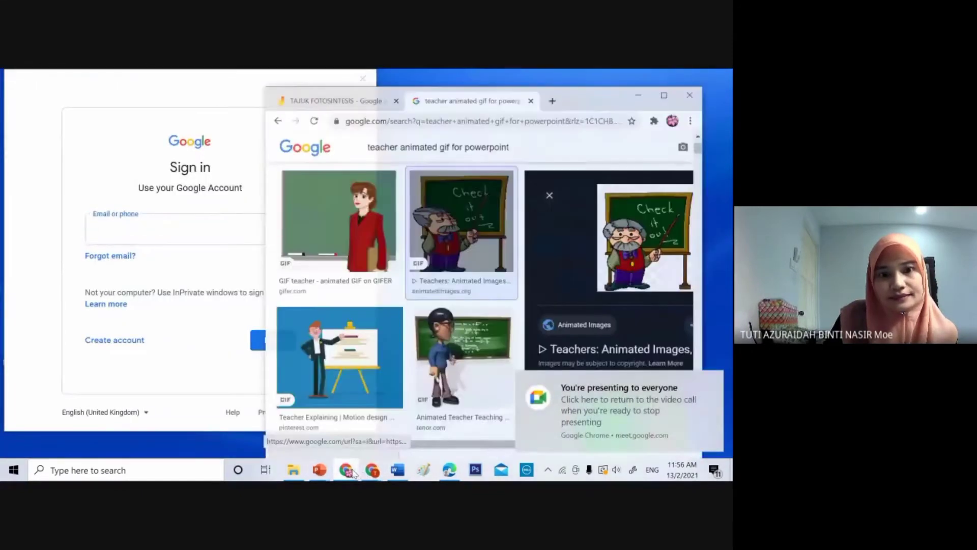
{"action": "left_click", "coordinate": [352, 474]}
{"action": "left_click", "coordinate": [352, 474]}
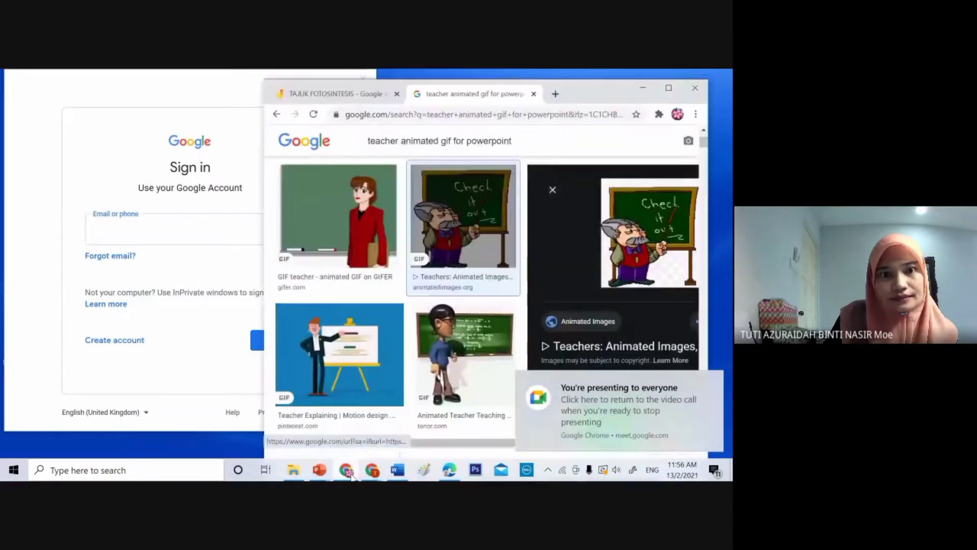
- Drag the teacher GIF from Google Images onto the Jamboard frame, right of the worksheet
{"action": "left_click", "coordinate": [345, 96]}
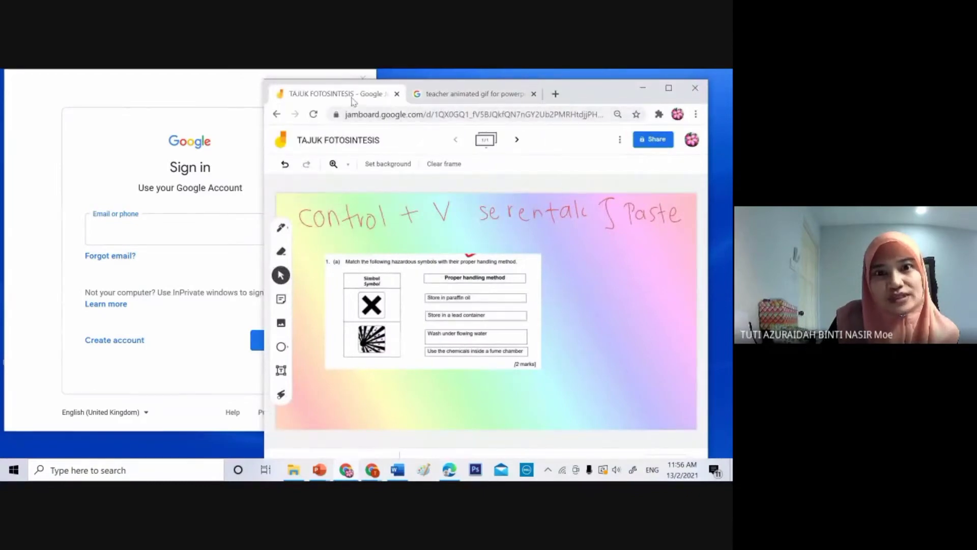
{"action": "left_click", "coordinate": [498, 99]}
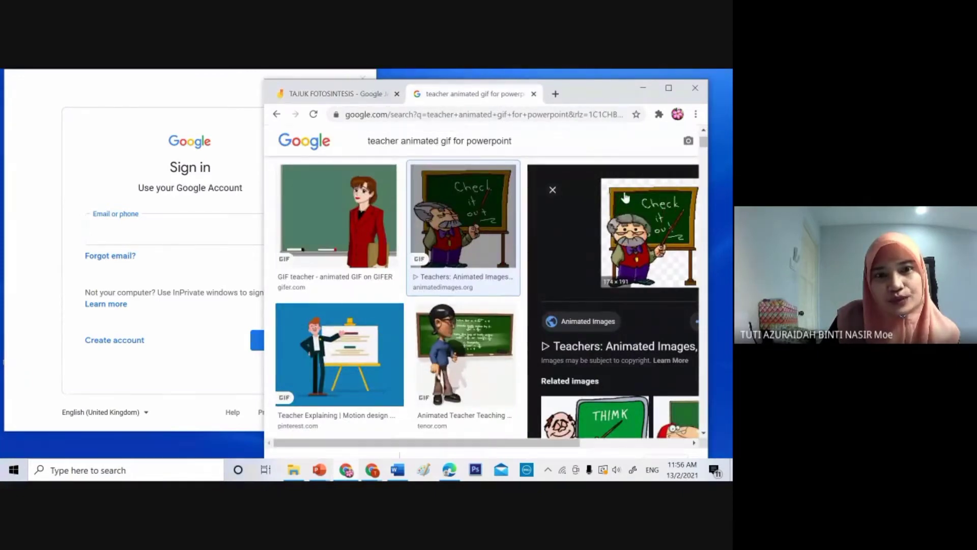
{"action": "left_click_drag", "start_coordinate": [626, 198], "coordinate": [420, 99]}
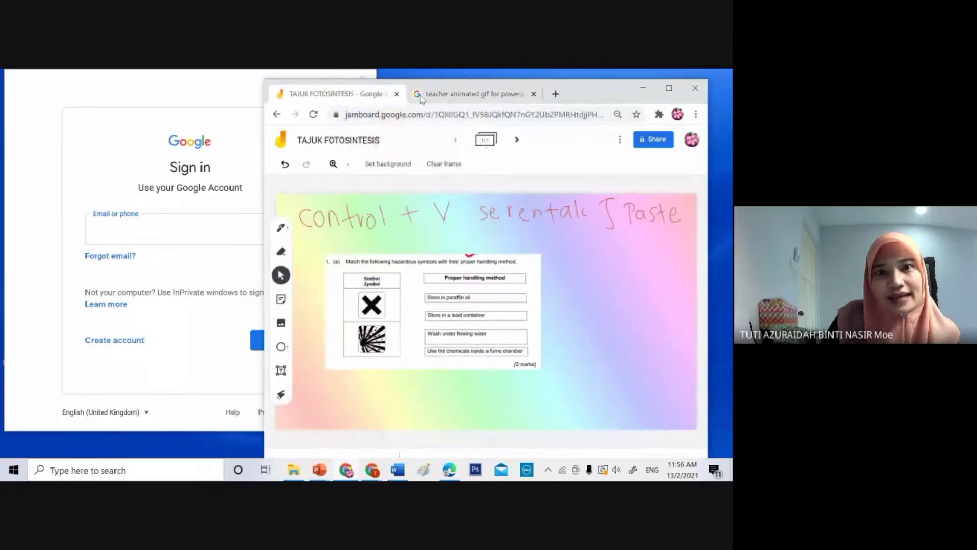
{"action": "left_click", "coordinate": [488, 100]}
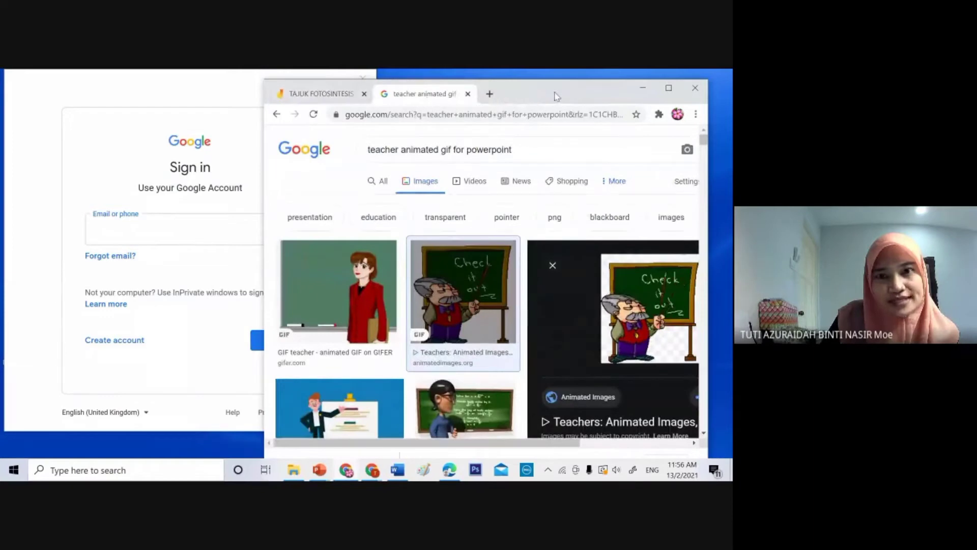
{"action": "left_click_drag", "start_coordinate": [559, 91], "coordinate": [486, 80]}
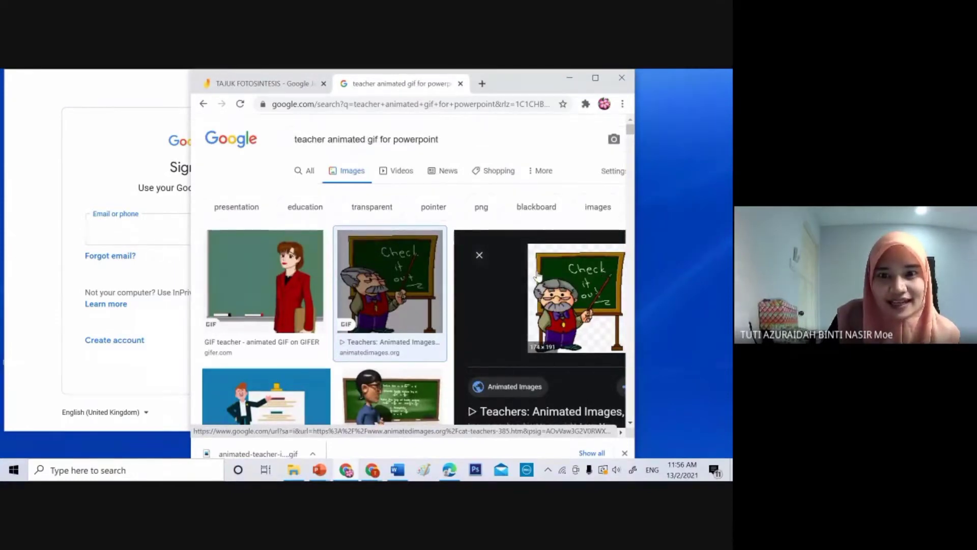
{"action": "left_click_drag", "start_coordinate": [538, 275], "coordinate": [281, 206]}
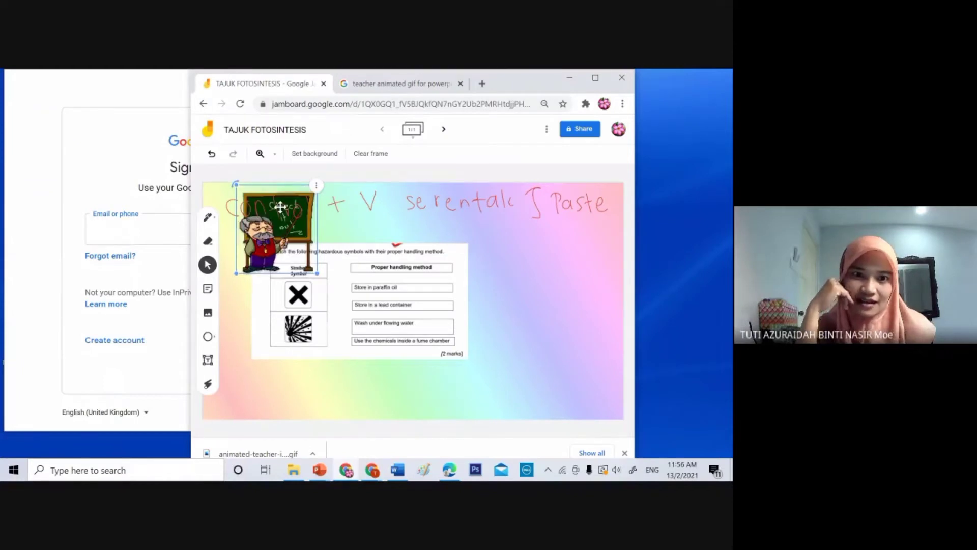
{"action": "left_click_drag", "start_coordinate": [279, 236], "coordinate": [513, 272]}
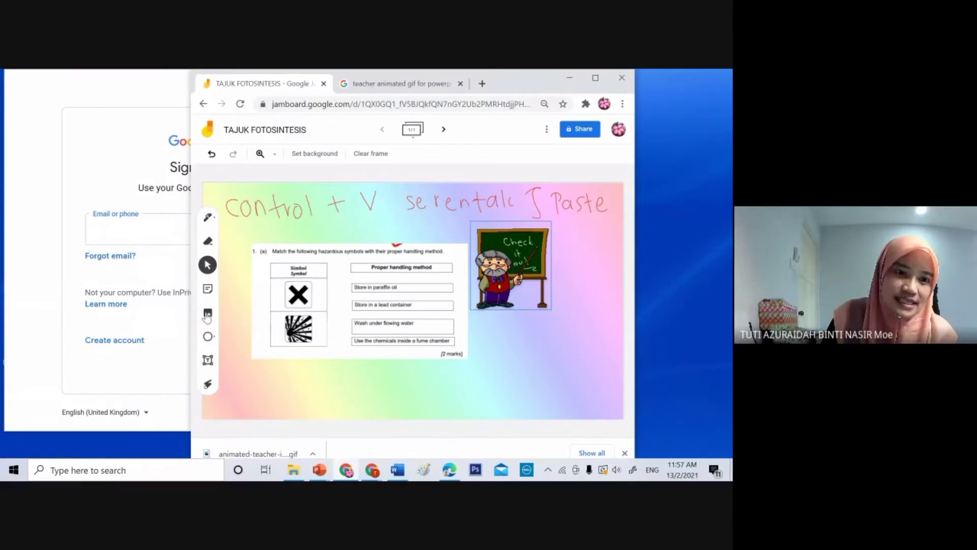
- Insert animated-teacher-image-0002 from Pictures > JAMBOARD and place it below the first teacher
{"action": "left_click", "coordinate": [596, 79]}
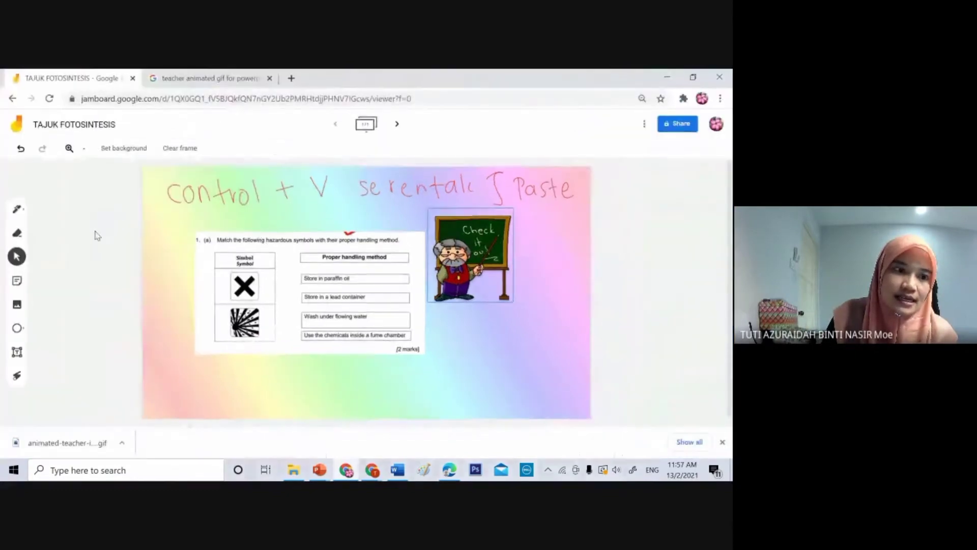
{"action": "left_click", "coordinate": [20, 306]}
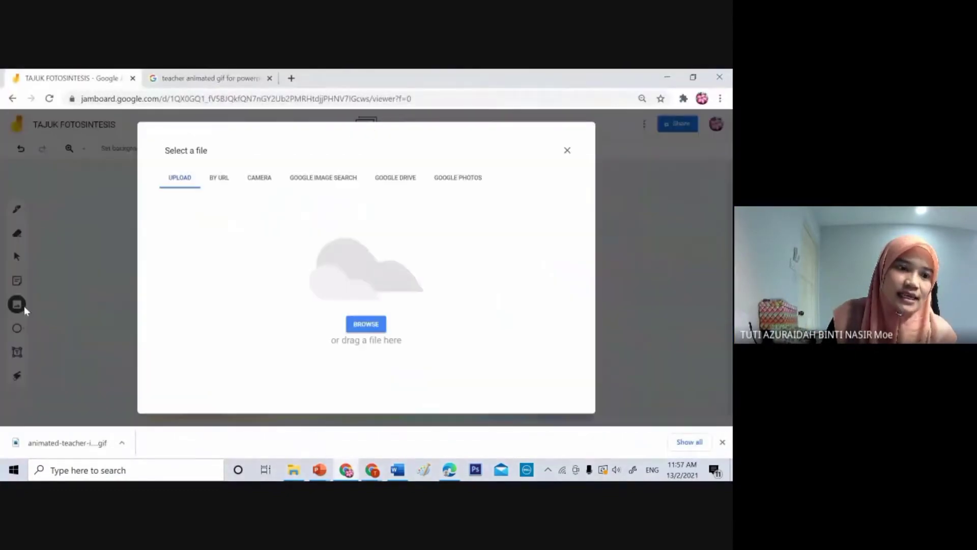
{"action": "left_click", "coordinate": [383, 331]}
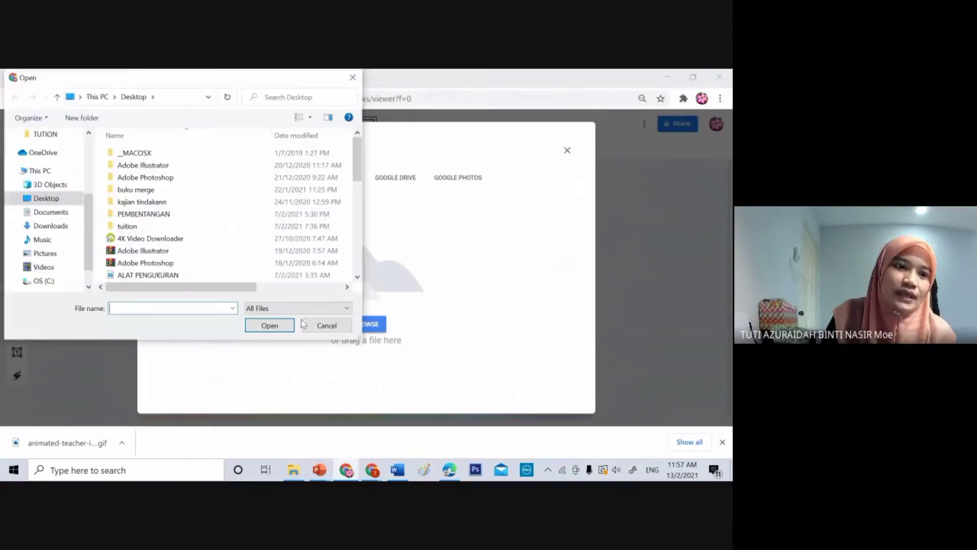
{"action": "left_click", "coordinate": [47, 254]}
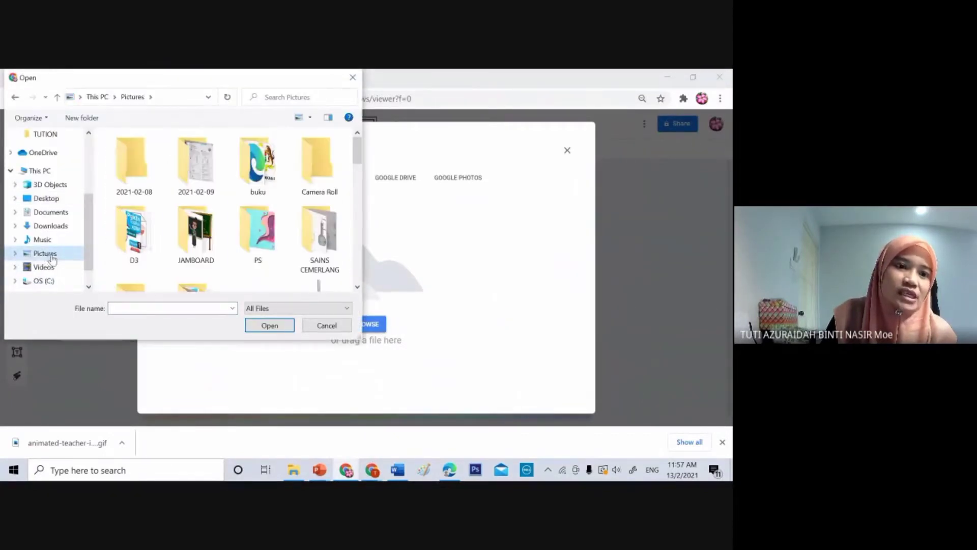
{"action": "double_click", "coordinate": [208, 239]}
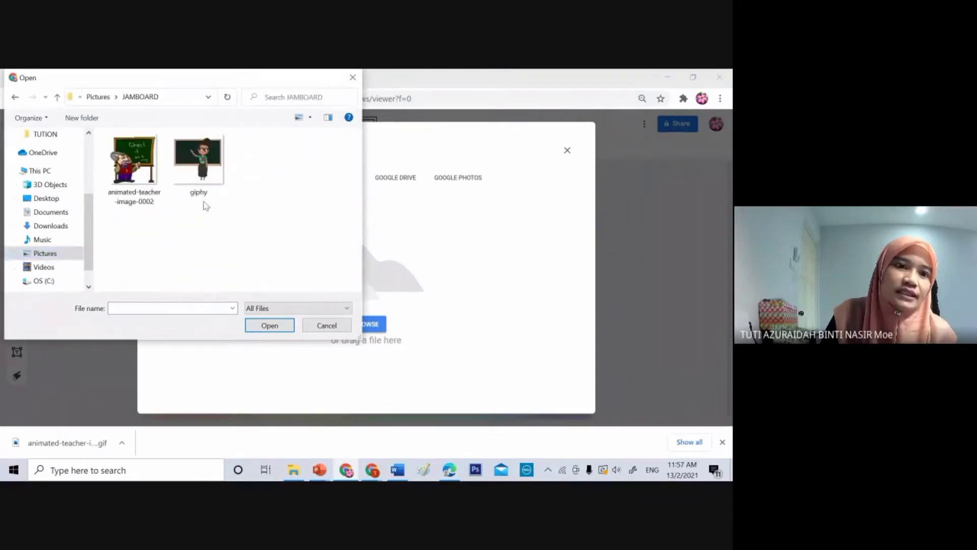
{"action": "left_click", "coordinate": [133, 162]}
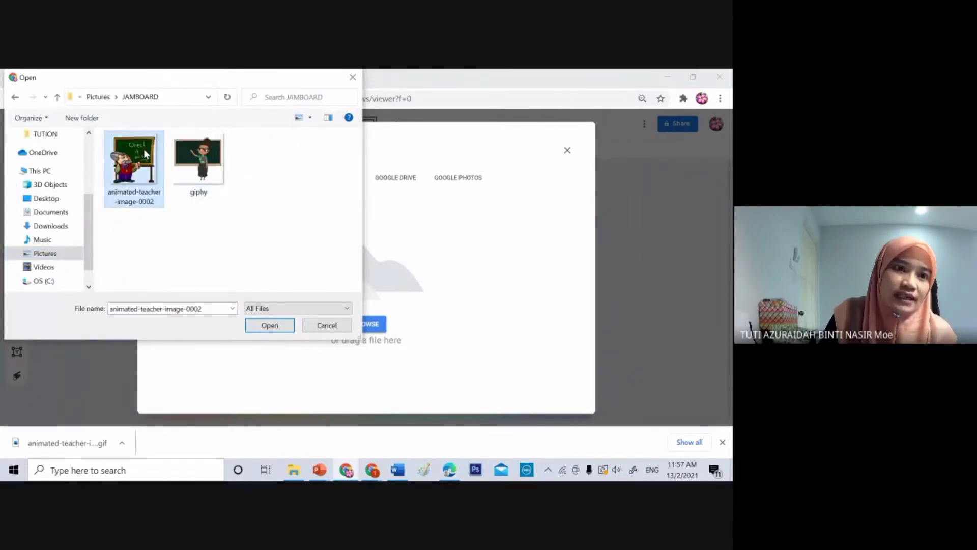
{"action": "left_click", "coordinate": [268, 326]}
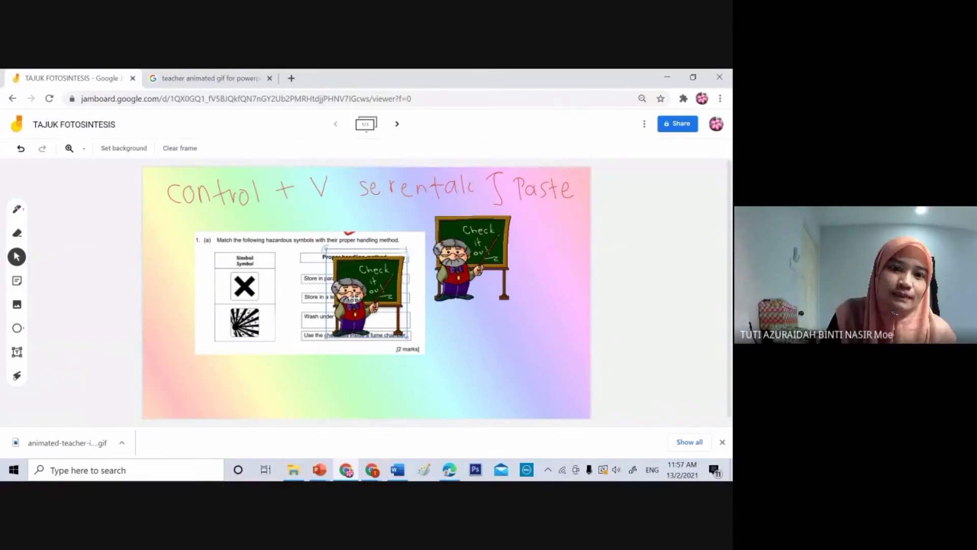
{"action": "left_click_drag", "start_coordinate": [354, 297], "coordinate": [511, 345]}
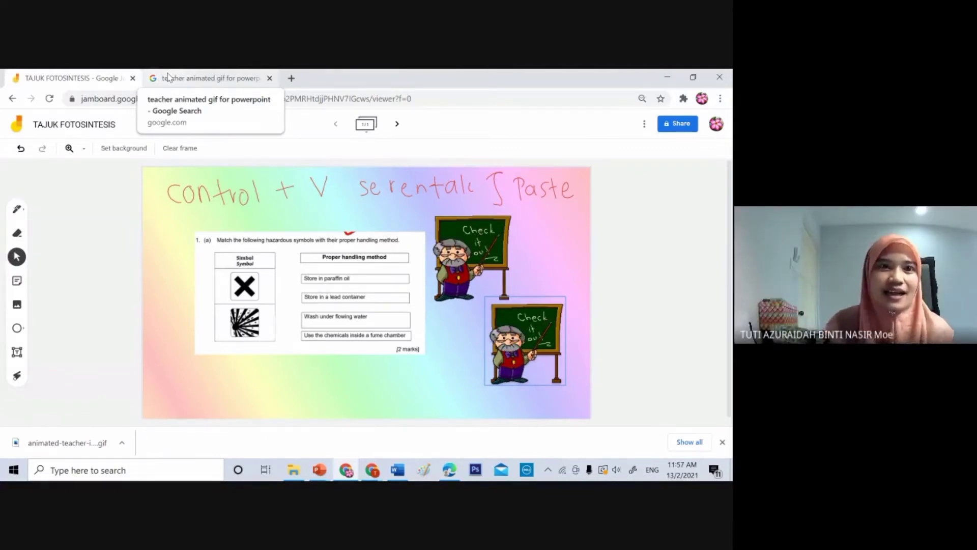
{"action": "left_click", "coordinate": [169, 77]}
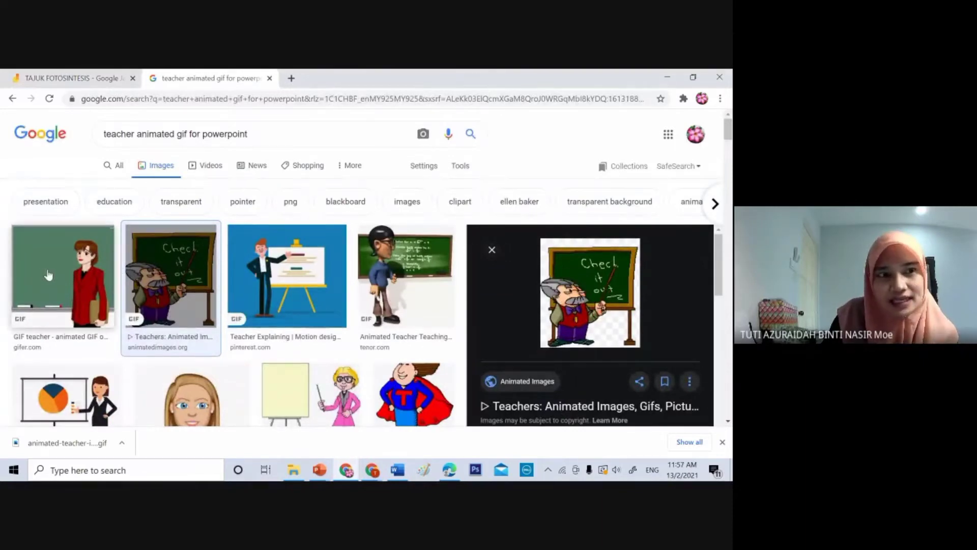
{"action": "left_click_drag", "start_coordinate": [48, 274], "coordinate": [191, 253]}
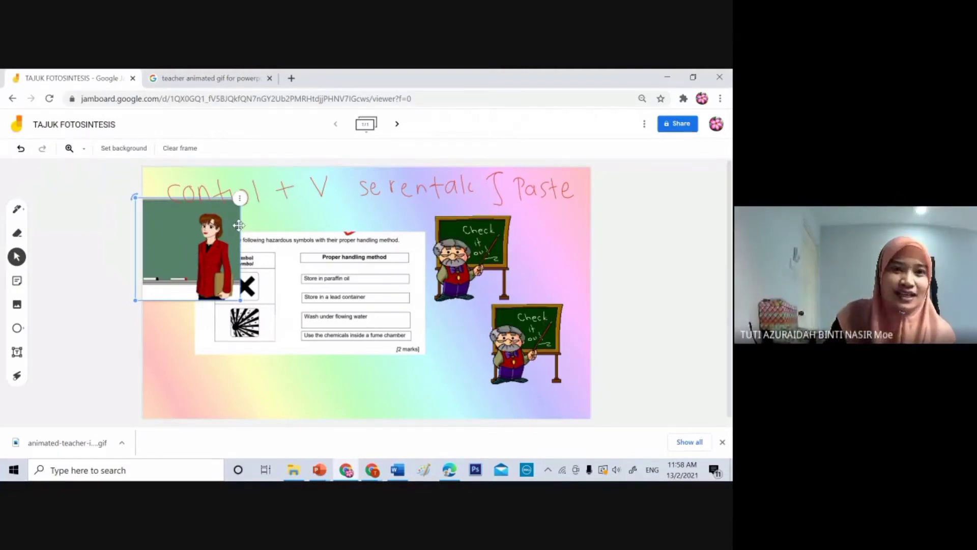
{"action": "left_click_drag", "start_coordinate": [238, 225], "coordinate": [238, 329]}
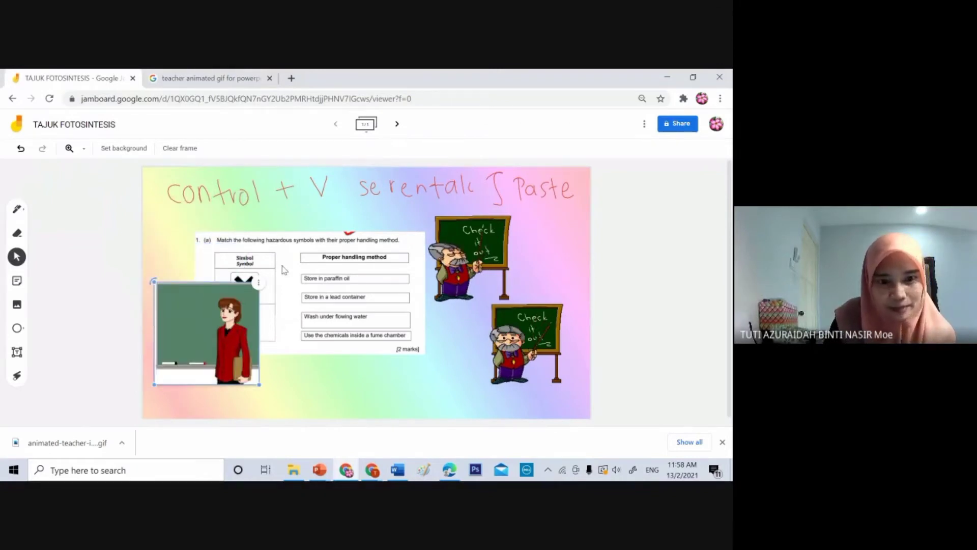
{"action": "left_click", "coordinate": [268, 301]}
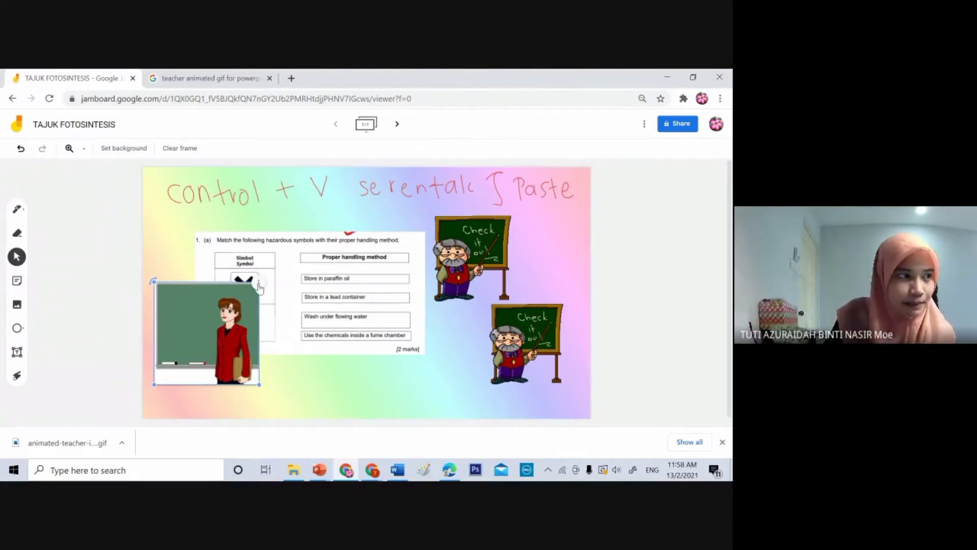
{"action": "right_click", "coordinate": [259, 288]}
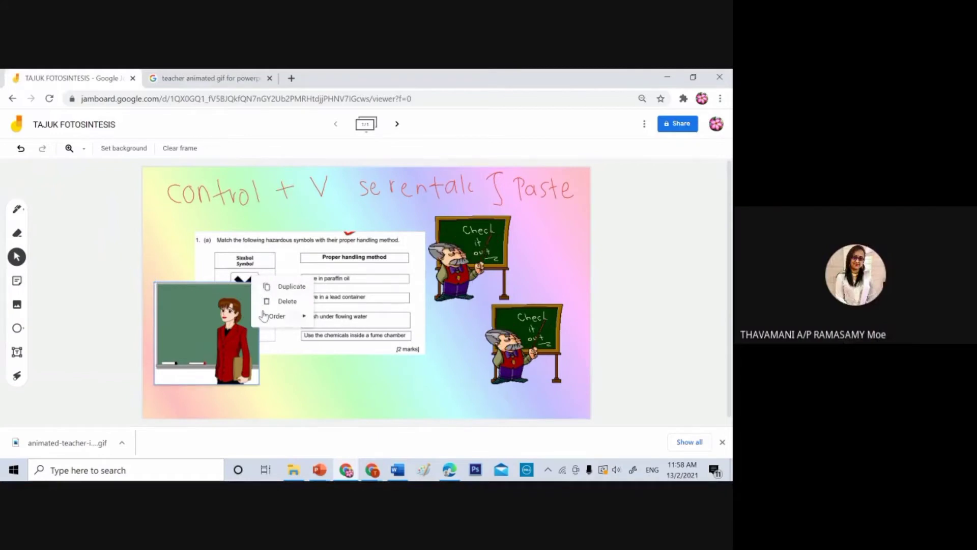
{"action": "mouse_move", "coordinate": [264, 320]}
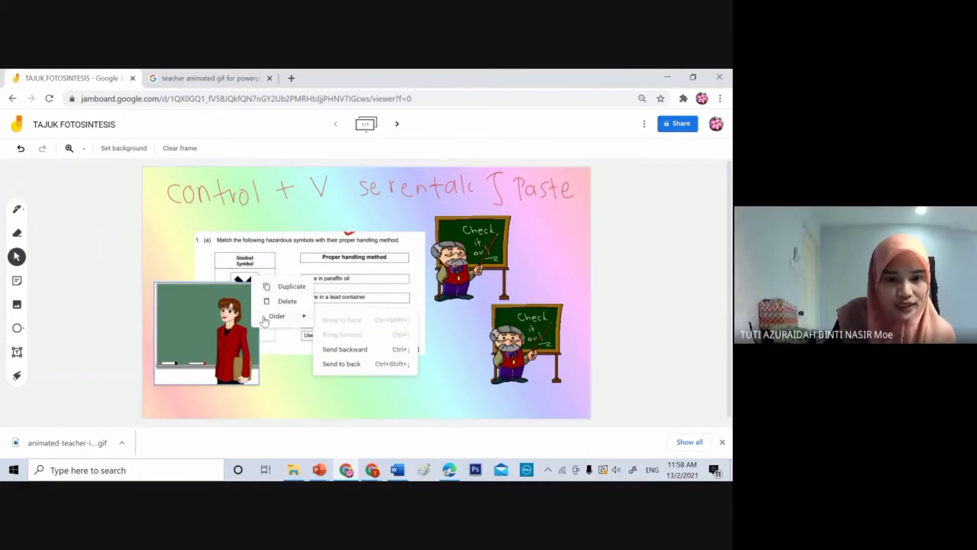
{"action": "left_click", "coordinate": [326, 366]}
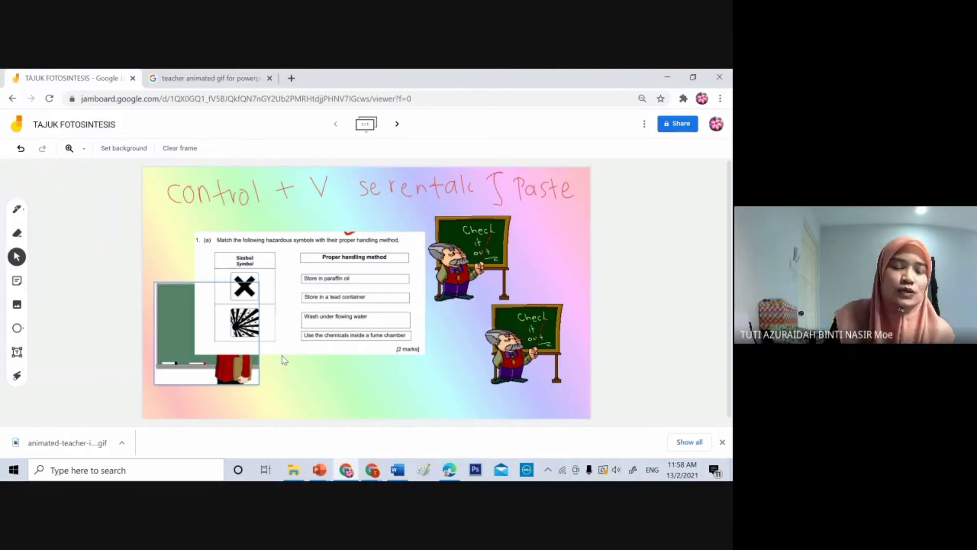
{"action": "right_click", "coordinate": [257, 284]}
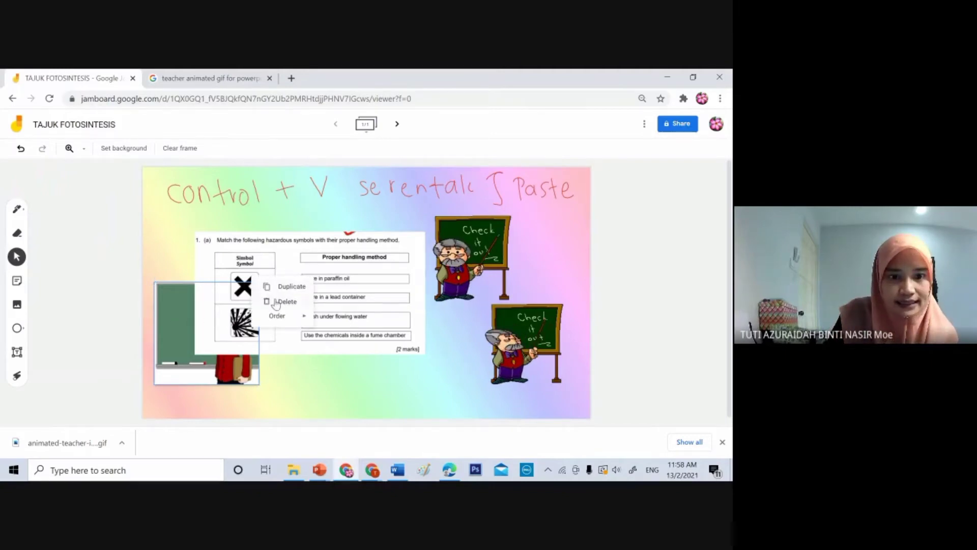
{"action": "left_click", "coordinate": [276, 302]}
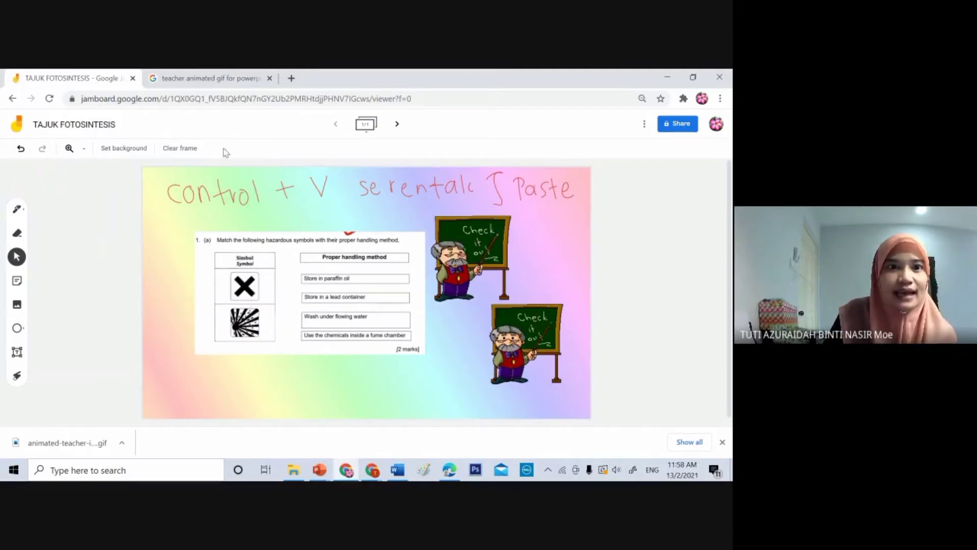
{"action": "left_click", "coordinate": [214, 78]}
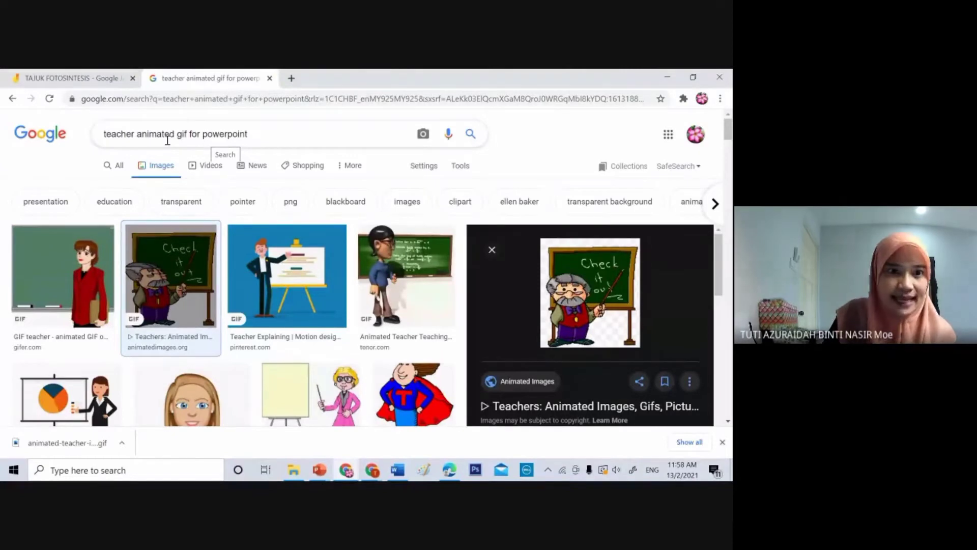
- Drop the Teacher Explaining GIF onto the worksheet, resized and tilted, then open a new tab
{"action": "left_click", "coordinate": [265, 252]}
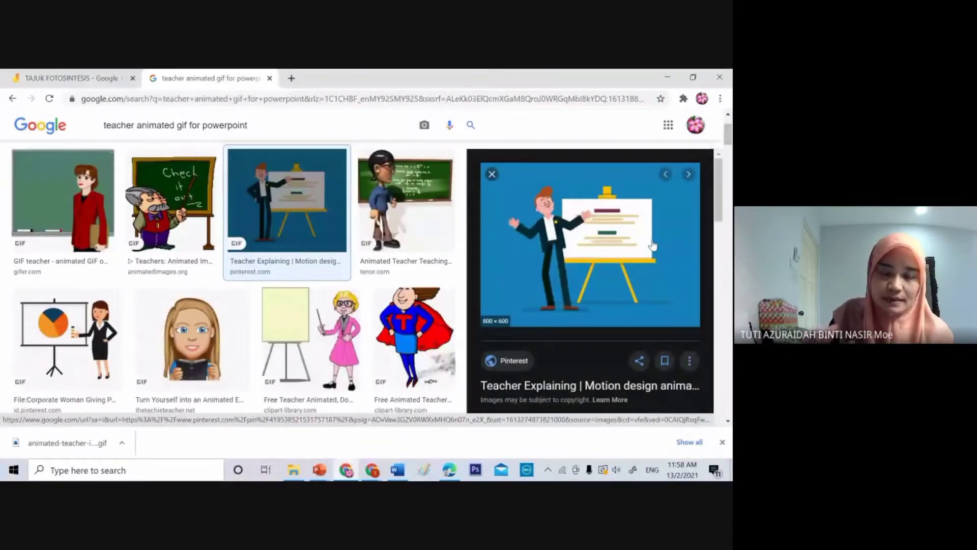
{"action": "left_click_drag", "start_coordinate": [652, 246], "coordinate": [249, 243]}
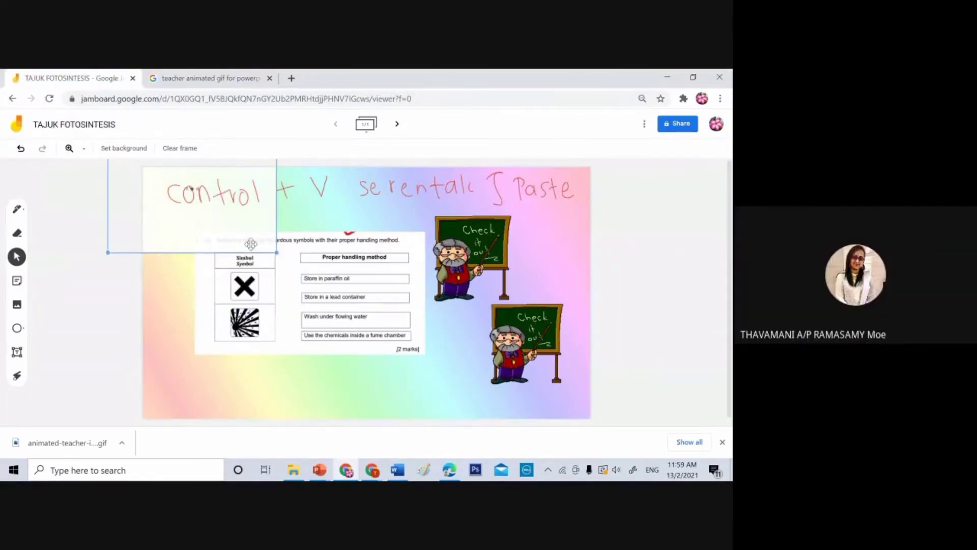
{"action": "left_click_drag", "start_coordinate": [251, 244], "coordinate": [303, 307]}
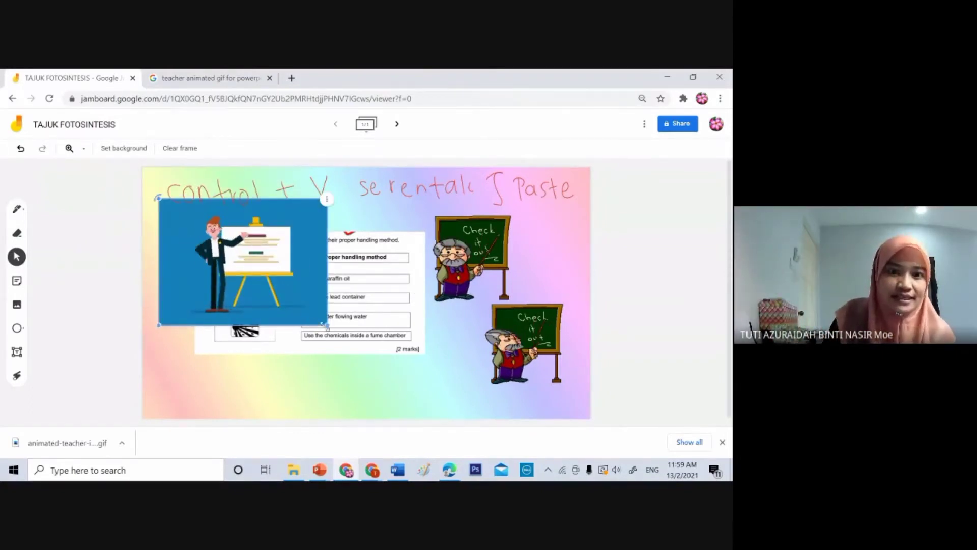
{"action": "left_click_drag", "start_coordinate": [326, 324], "coordinate": [366, 353]}
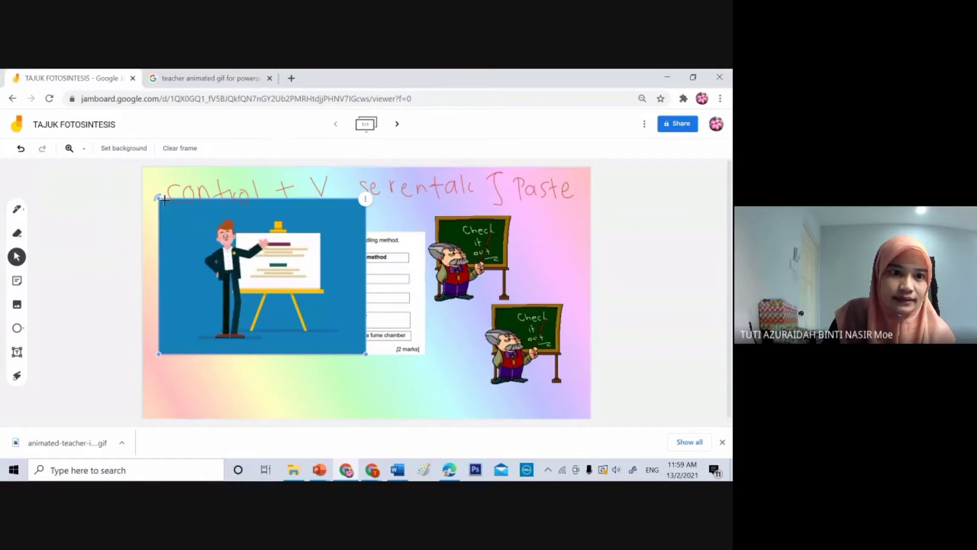
{"action": "left_click_drag", "start_coordinate": [158, 197], "coordinate": [145, 218]}
{"action": "left_click_drag", "start_coordinate": [263, 264], "coordinate": [279, 294]}
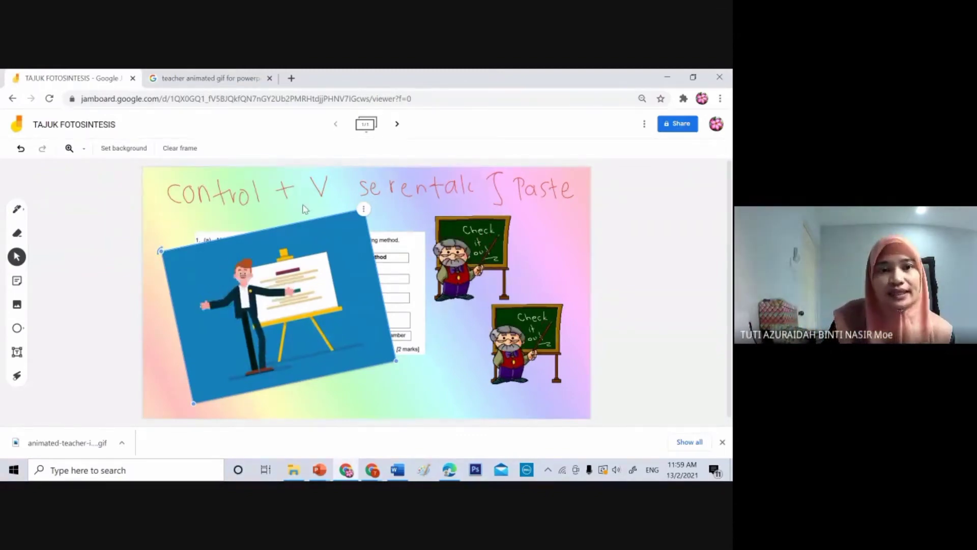
{"action": "left_click", "coordinate": [291, 78]}
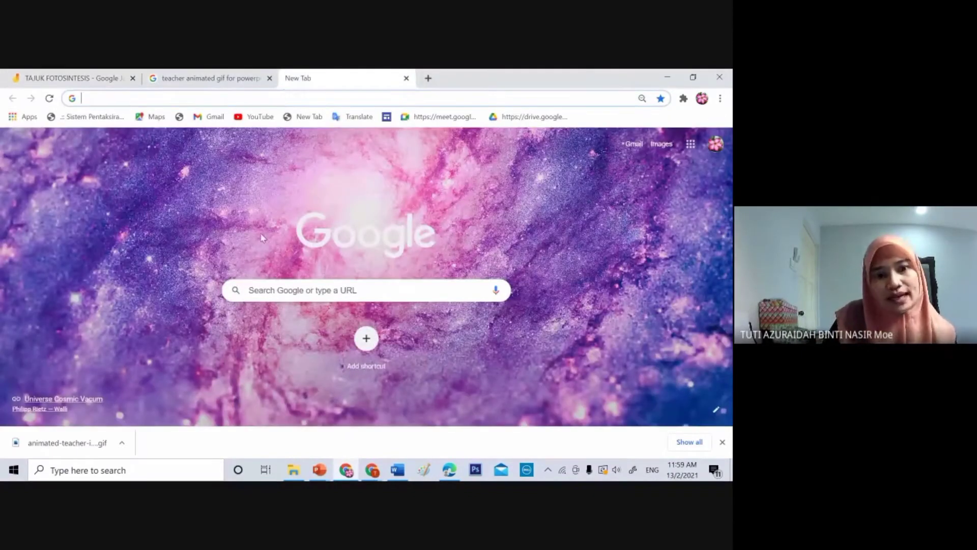
- Search Google Images for 'BEAKER DRAW' and preview the first beaker drawing
{"action": "left_click", "coordinate": [254, 292]}
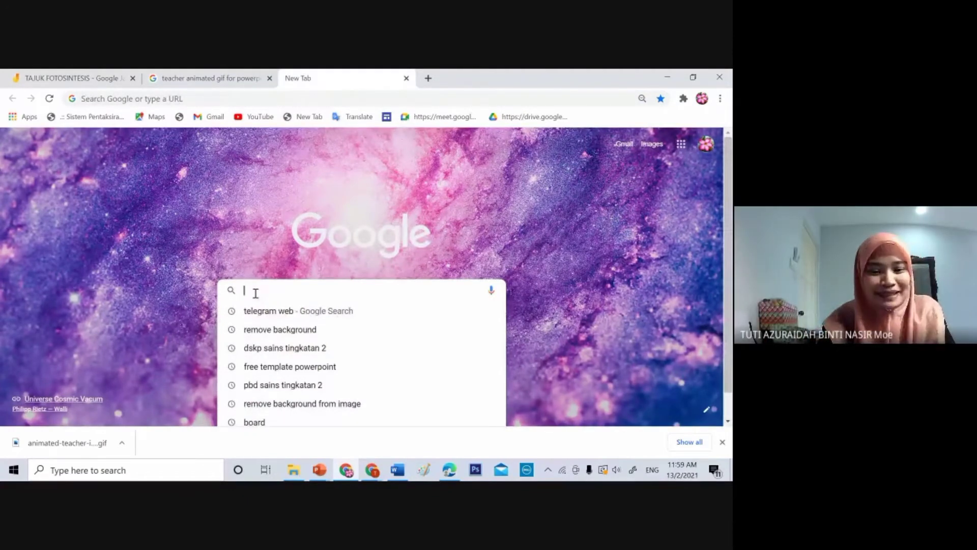
{"action": "type", "text": "e"}
{"action": "key", "text": "Escape"}
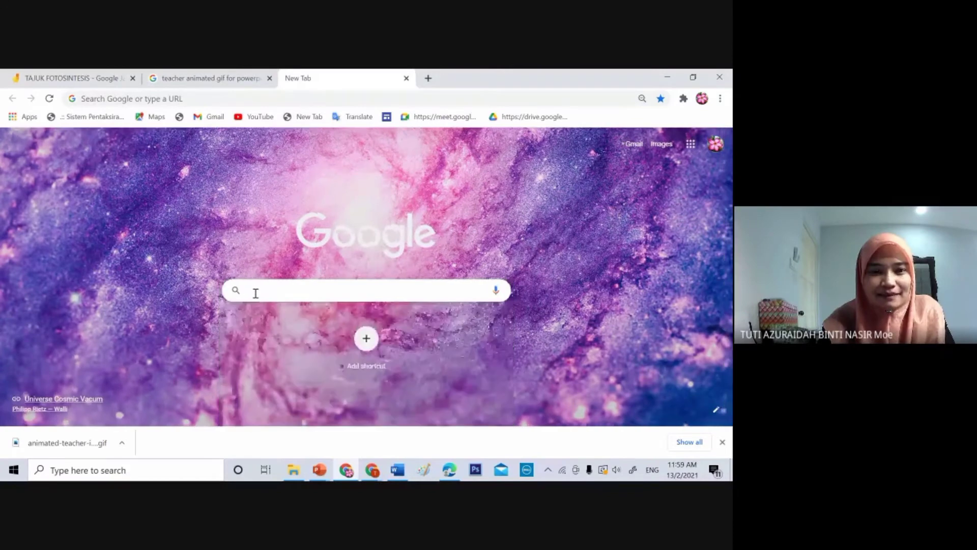
{"action": "type", "text": "BEAKER"}
{"action": "key", "text": "Return"}
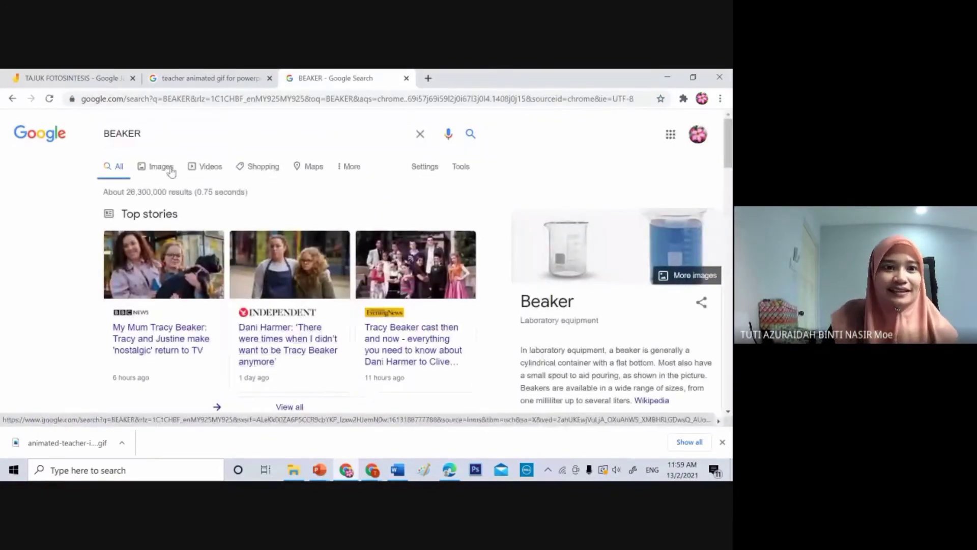
{"action": "left_click", "coordinate": [168, 170]}
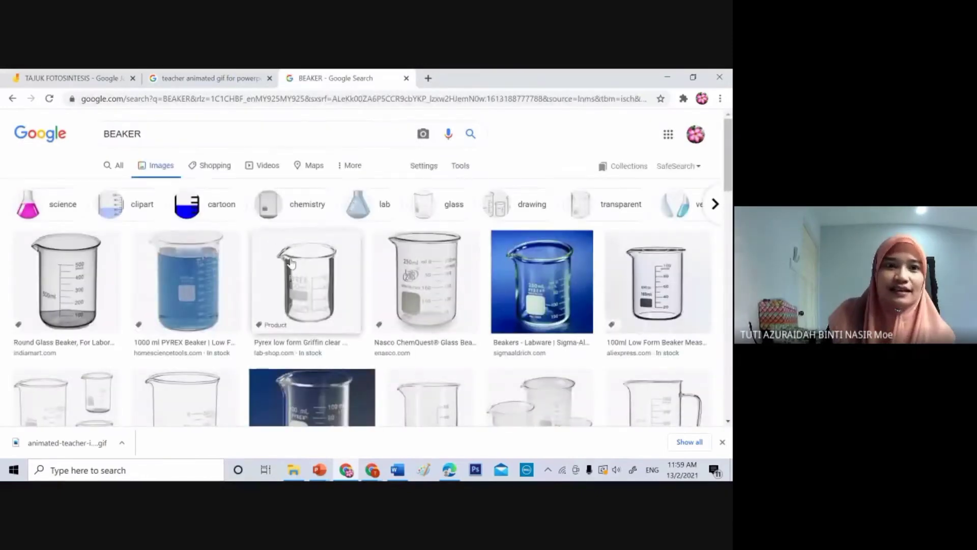
{"action": "left_click", "coordinate": [174, 133]}
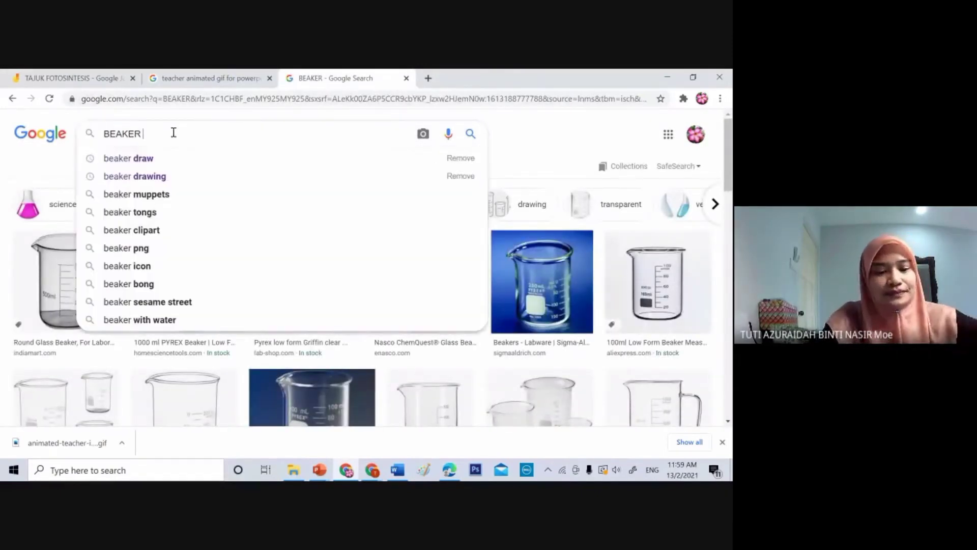
{"action": "type", "text": "DRAW"}
{"action": "key", "text": "Return"}
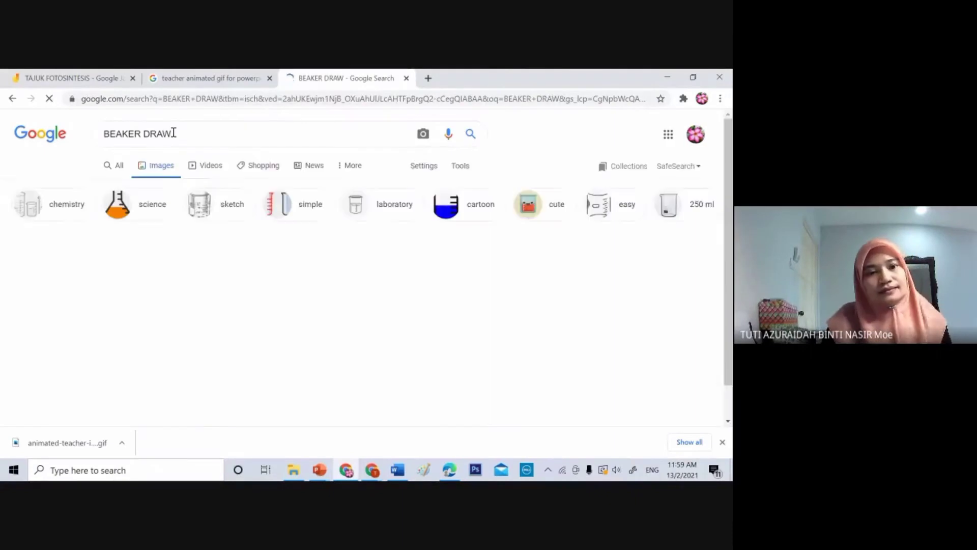
{"action": "left_click", "coordinate": [82, 255]}
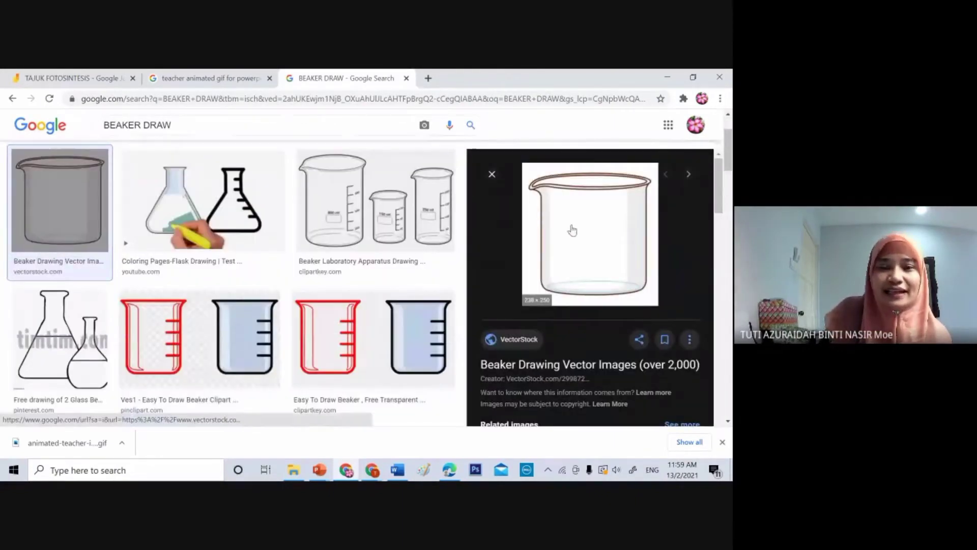
- Drag the previewed beaker drawing onto the Jamboard frame between the teacher images
{"action": "left_click_drag", "start_coordinate": [575, 224], "coordinate": [427, 297]}
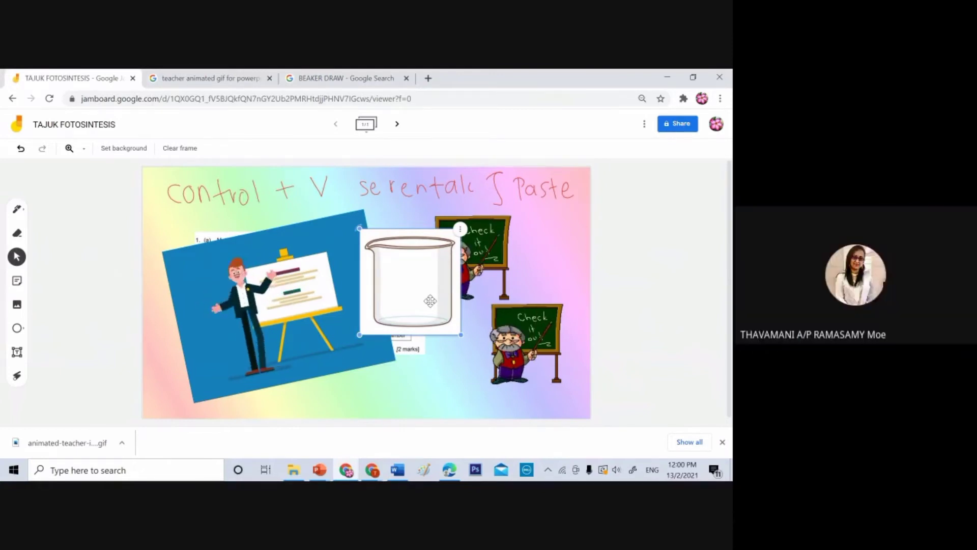
- Send the beaker to the back, move it lower right, and go to a new second frame
{"action": "right_click", "coordinate": [433, 274]}
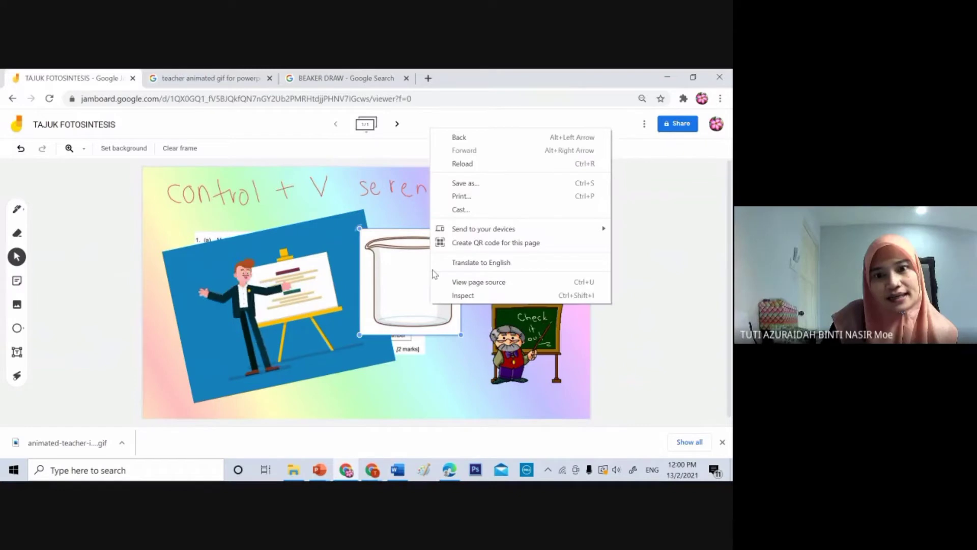
{"action": "key", "text": "Escape"}
{"action": "key", "text": "ctrl+v"}
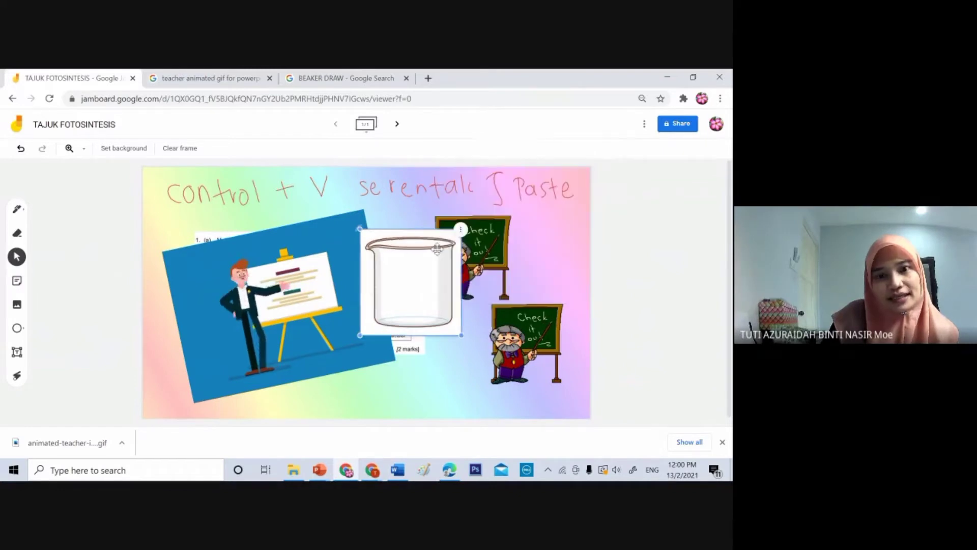
{"action": "left_click", "coordinate": [461, 232]}
{"action": "mouse_move", "coordinate": [504, 263]}
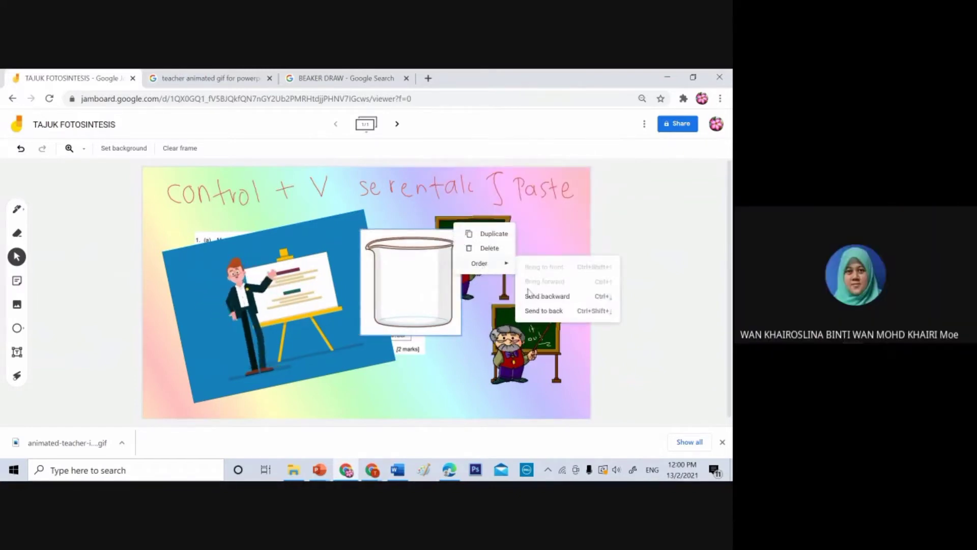
{"action": "left_click", "coordinate": [532, 311]}
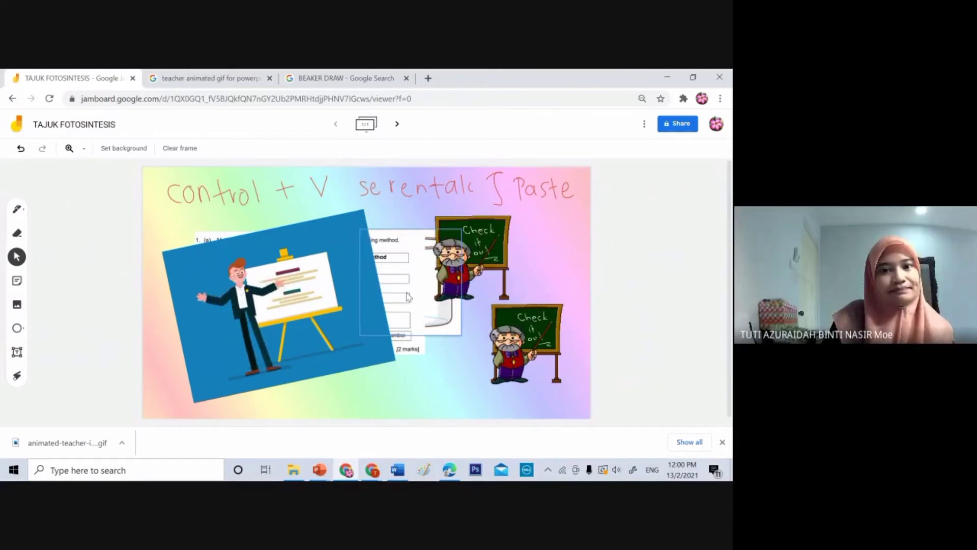
{"action": "left_click_drag", "start_coordinate": [428, 298], "coordinate": [466, 379]}
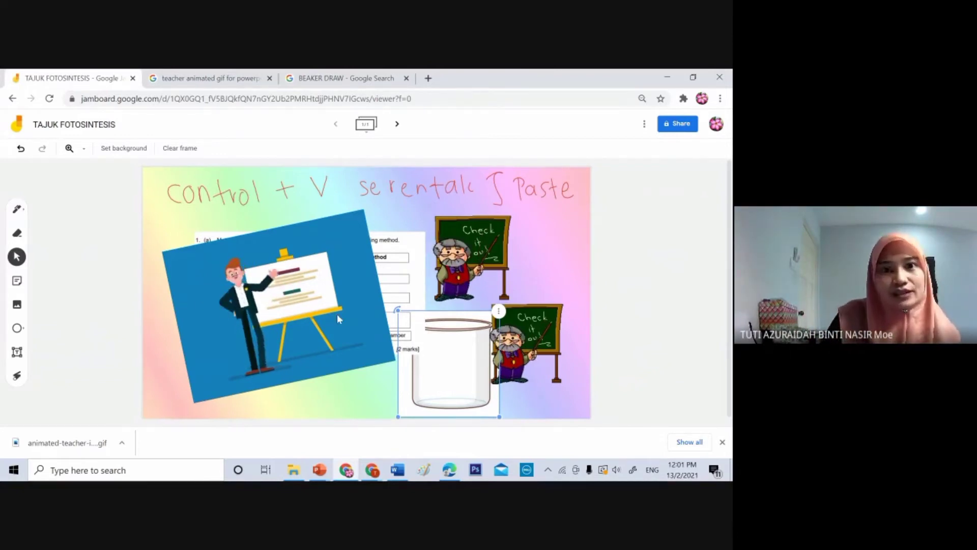
{"action": "left_click", "coordinate": [397, 128]}
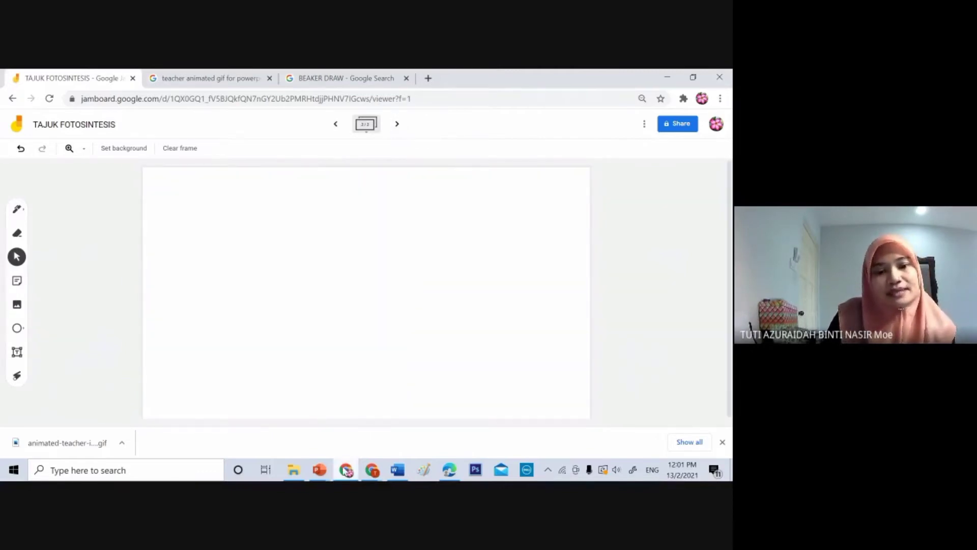
- Snip the MATEMATIK graph slide from the JAMBOARD presentation to the clipboard, then go back to Jamboard
{"action": "left_click", "coordinate": [319, 469]}
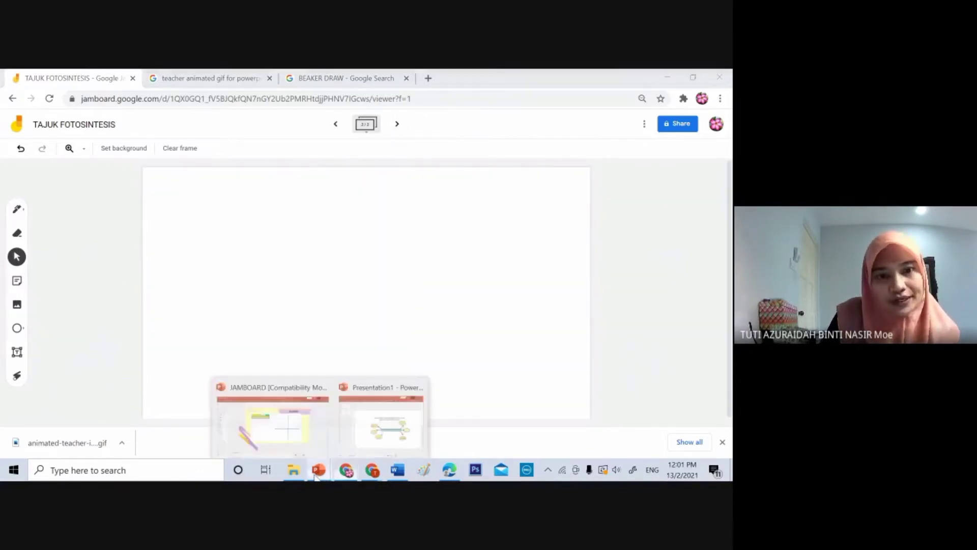
{"action": "left_click", "coordinate": [301, 437]}
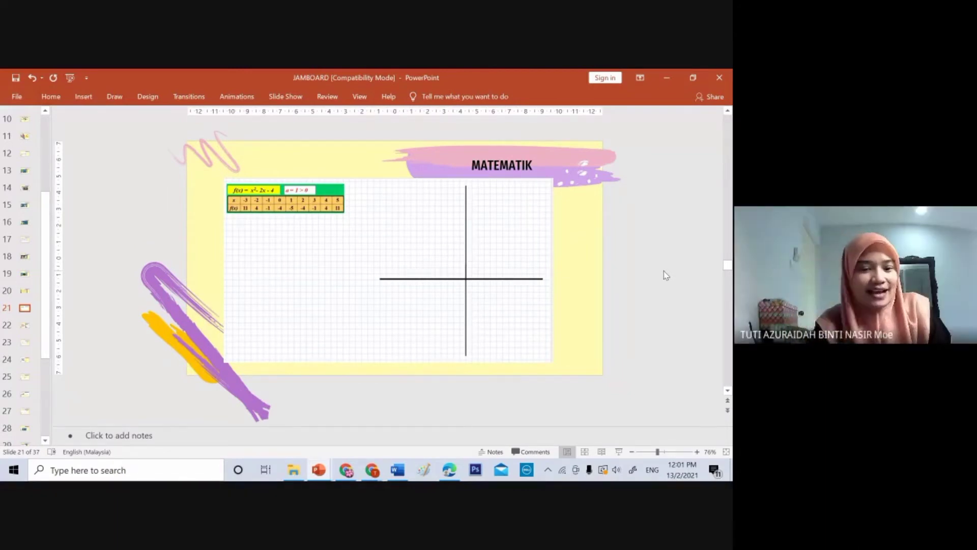
{"action": "key", "text": "super+shift+s"}
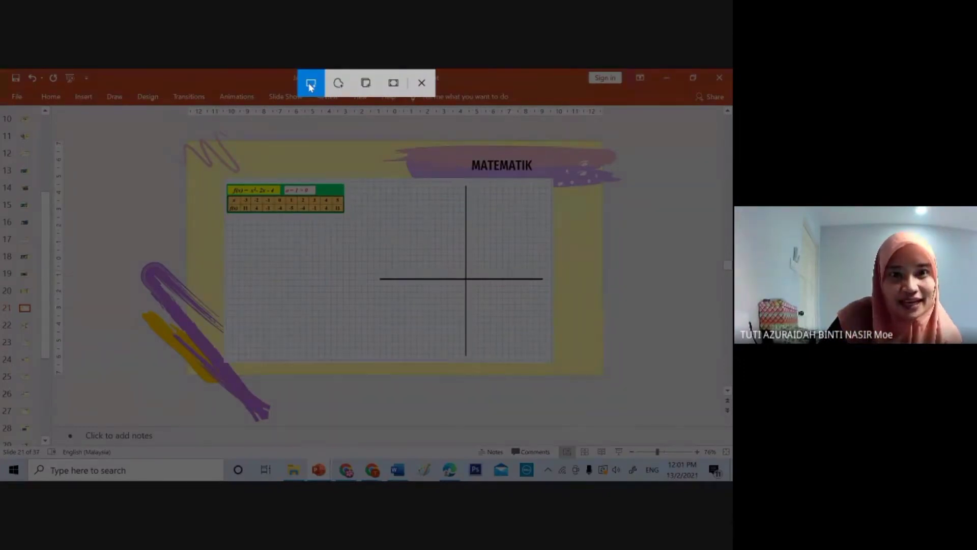
{"action": "left_click_drag", "start_coordinate": [189, 141], "coordinate": [602, 373]}
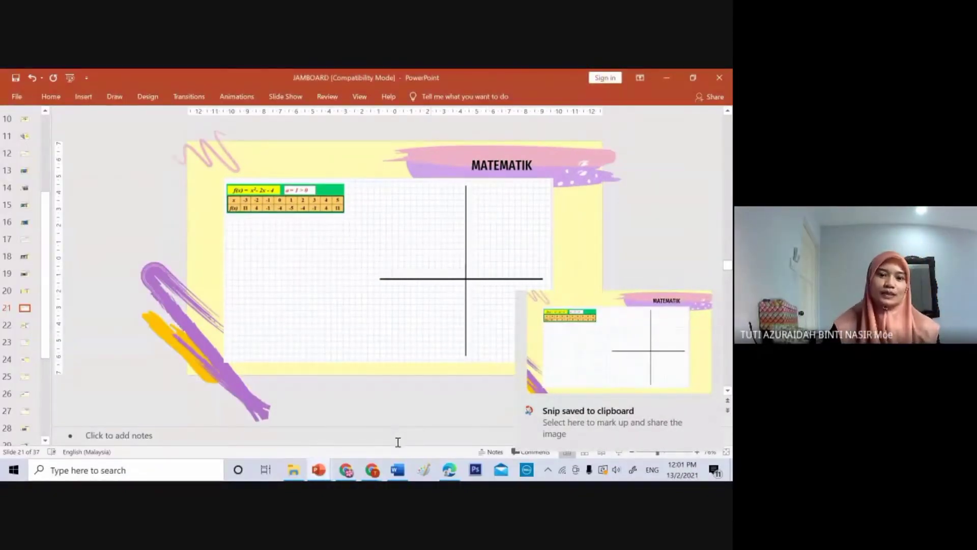
{"action": "left_click", "coordinate": [356, 466]}
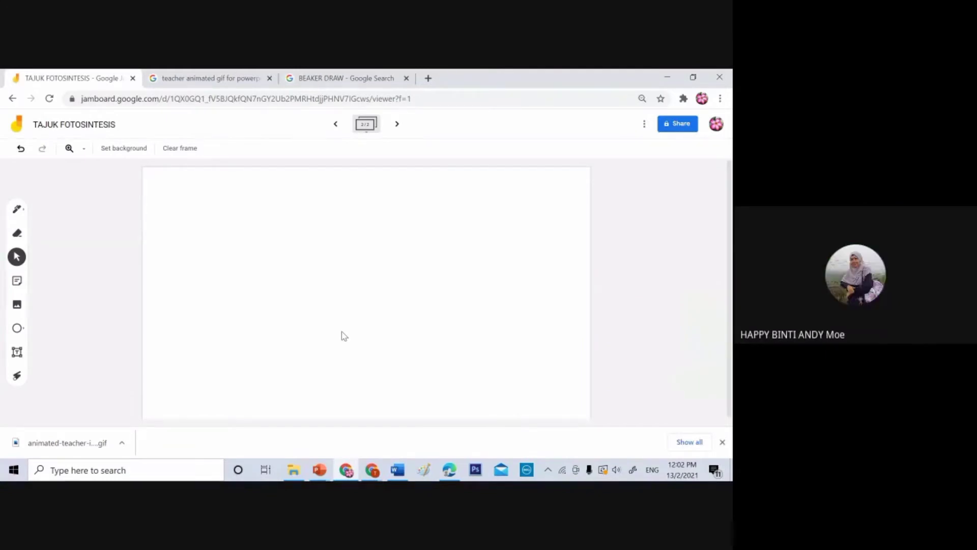
- Paste the MATEMATIK graph snip and stretch it from the top-left corner to cover the second frame
{"action": "key", "text": "ctrl+v"}
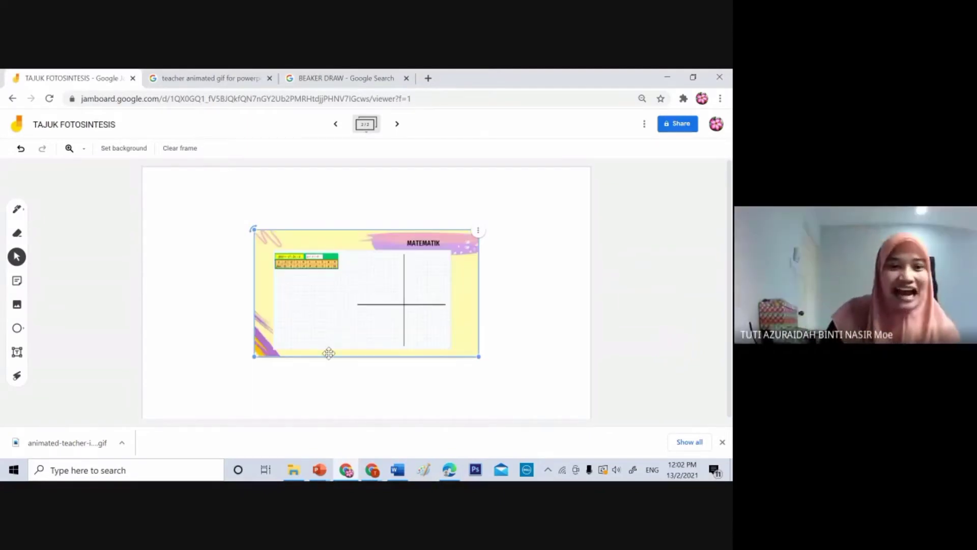
{"action": "left_click_drag", "start_coordinate": [478, 356], "coordinate": [580, 413]}
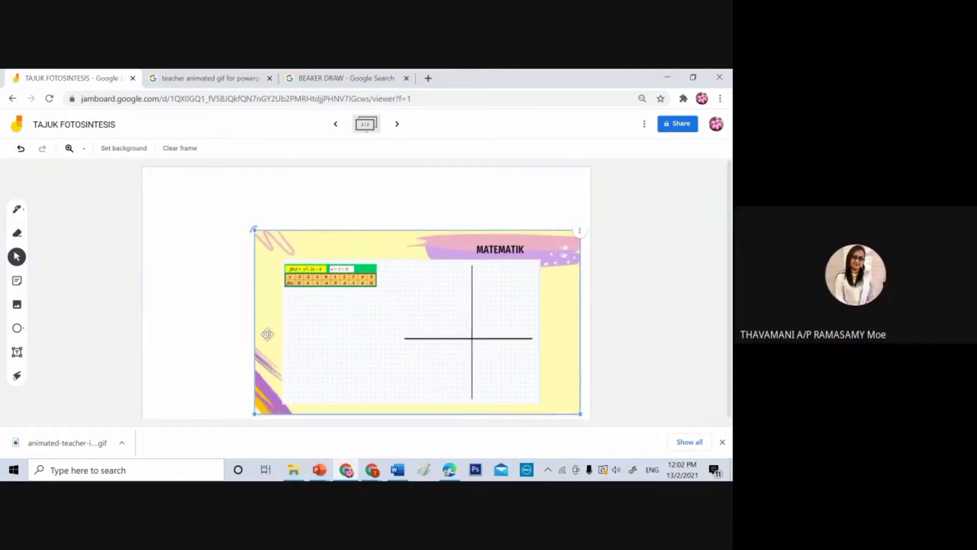
{"action": "left_click_drag", "start_coordinate": [261, 240], "coordinate": [148, 178]}
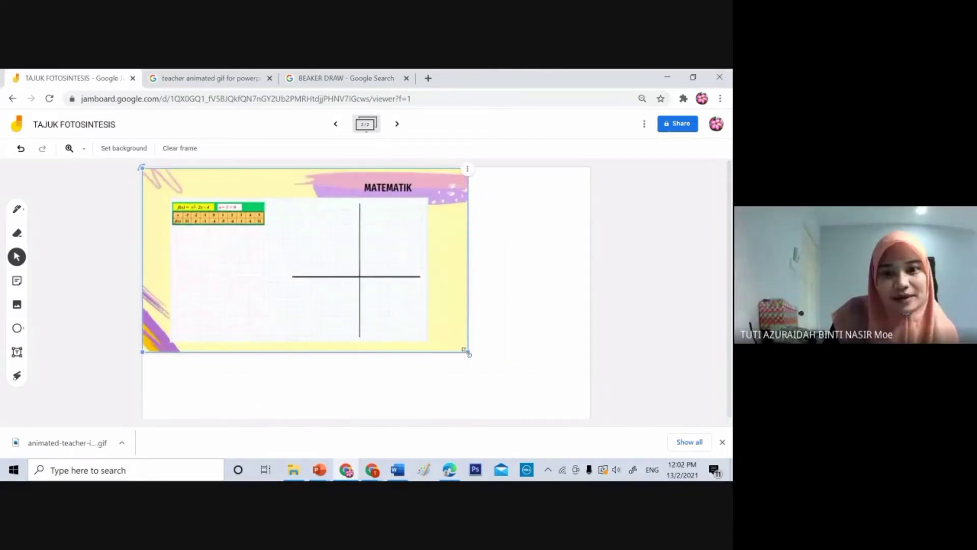
{"action": "left_click_drag", "start_coordinate": [468, 352], "coordinate": [591, 398]}
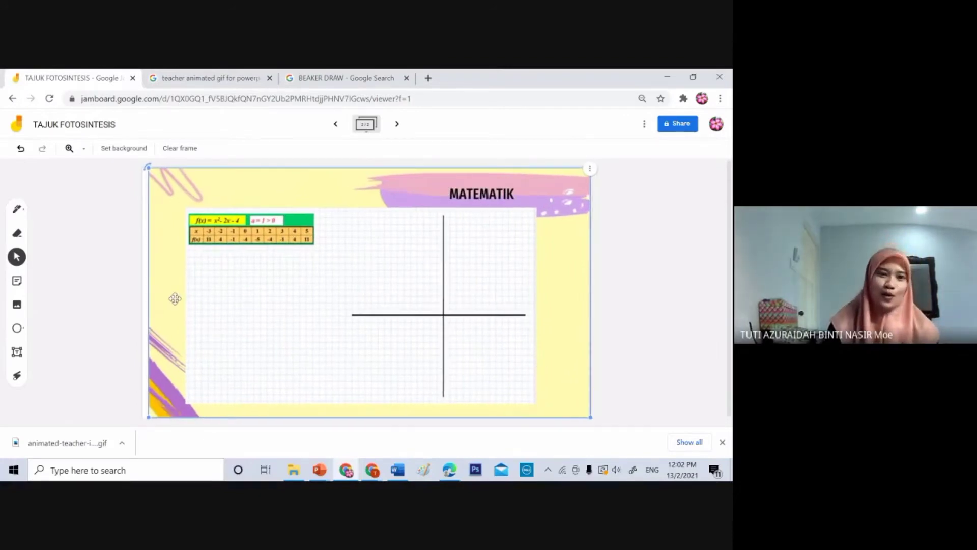
{"action": "left_click_drag", "start_coordinate": [173, 299], "coordinate": [170, 298]}
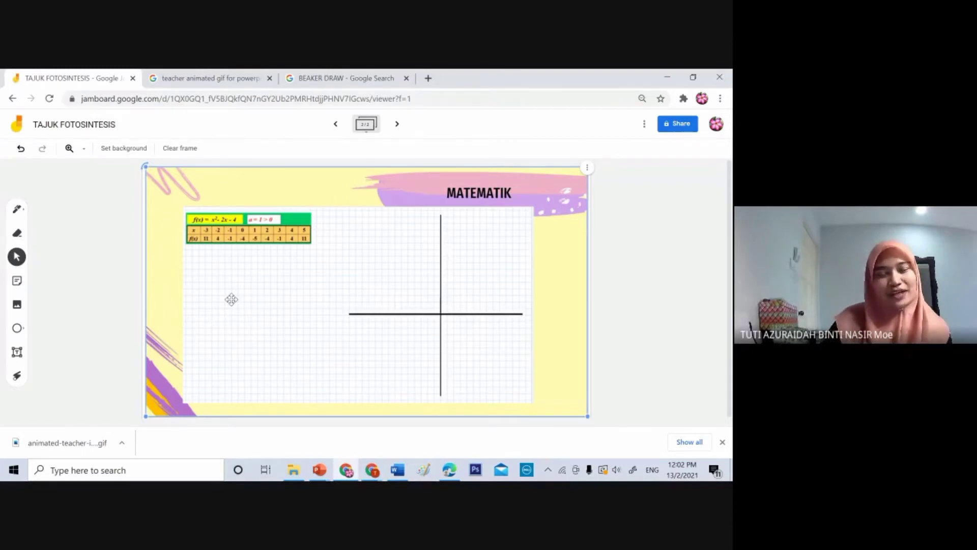
{"action": "left_click", "coordinate": [36, 325]}
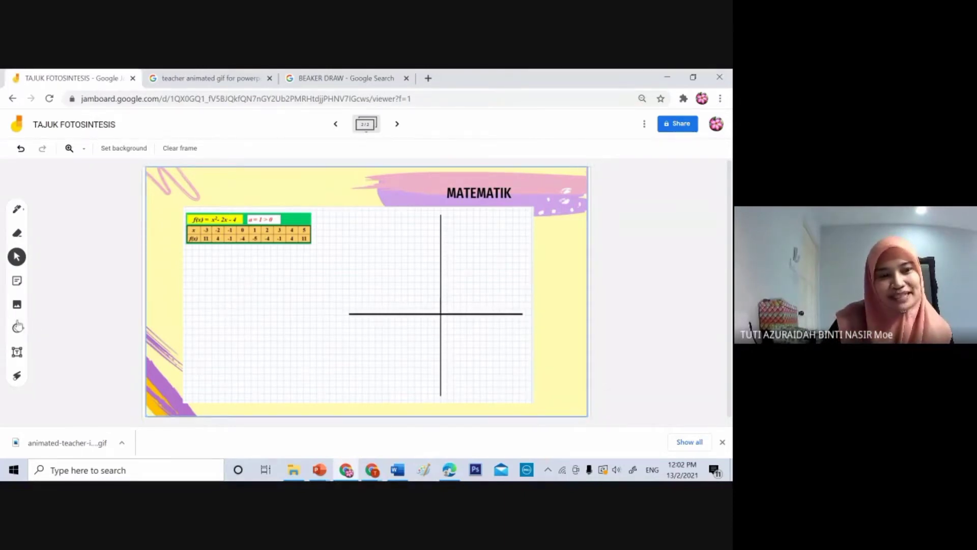
{"action": "left_click", "coordinate": [560, 176]}
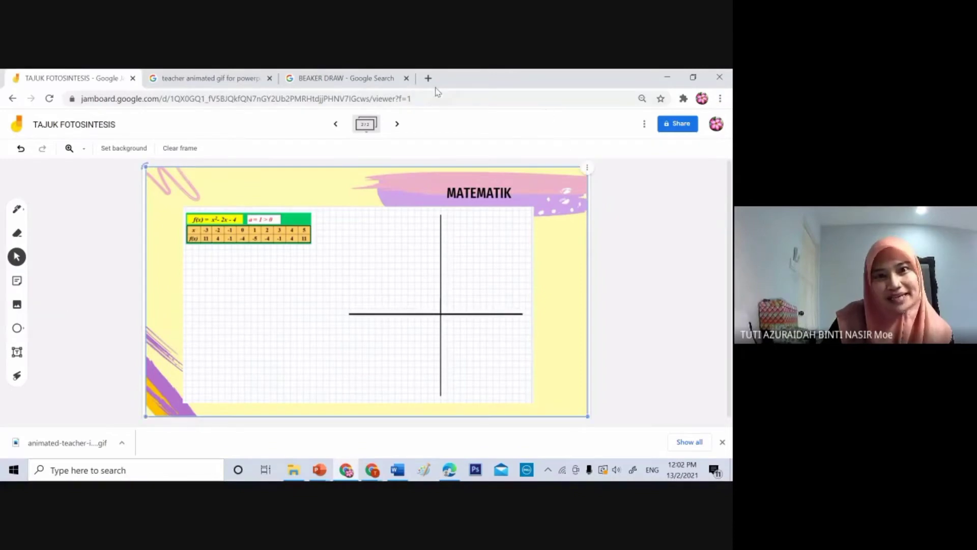
{"action": "key", "text": "Escape"}
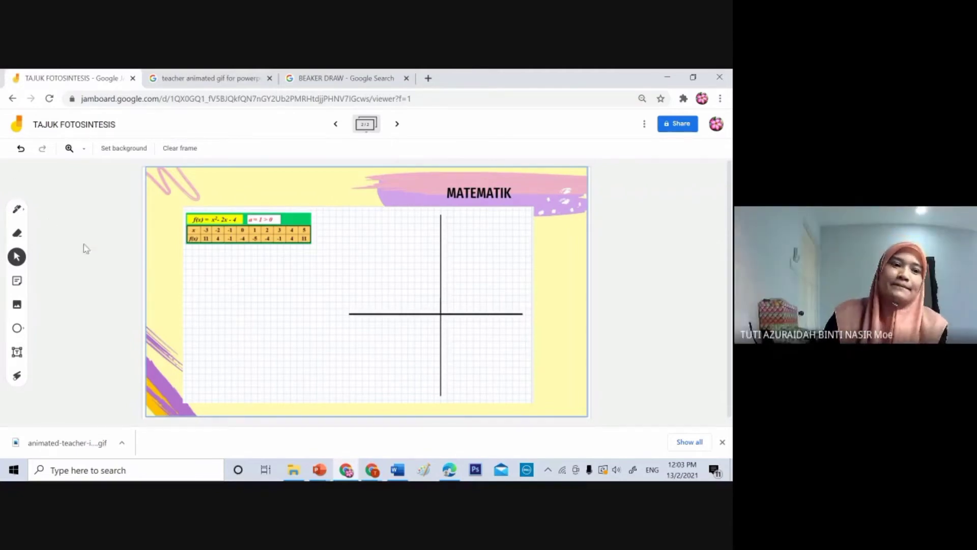
{"action": "left_click", "coordinate": [296, 385]}
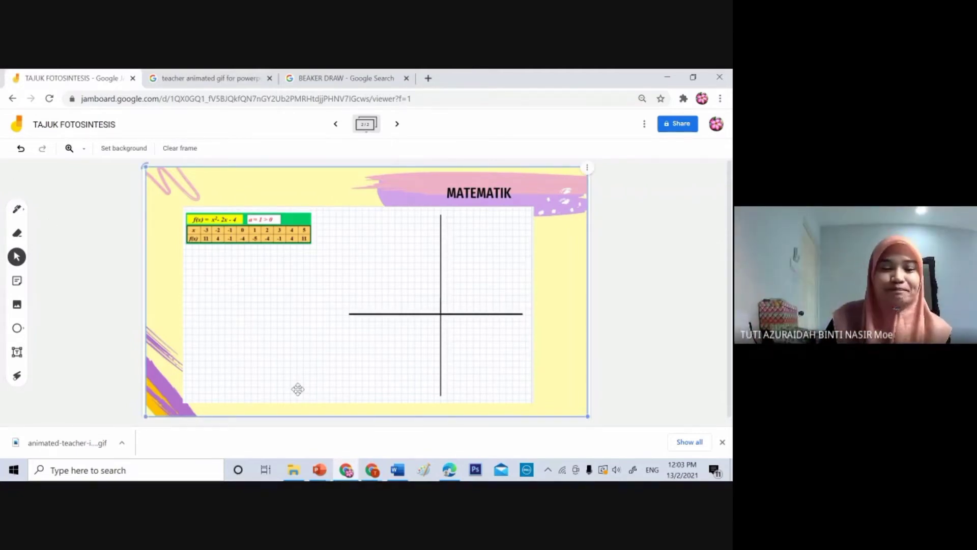
{"action": "mouse_move", "coordinate": [347, 468]}
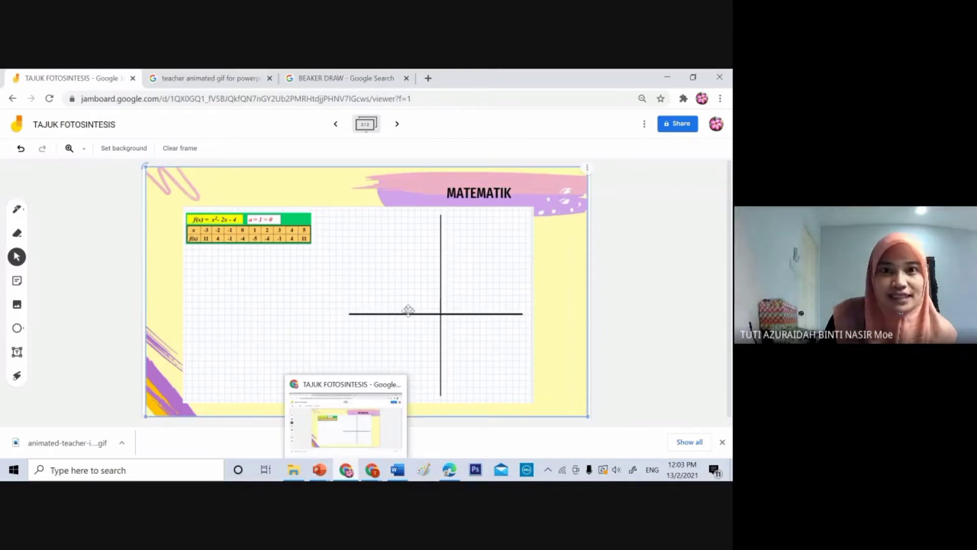
- In a new tab, search for a way to remove image backgrounds
{"action": "left_click", "coordinate": [429, 79]}
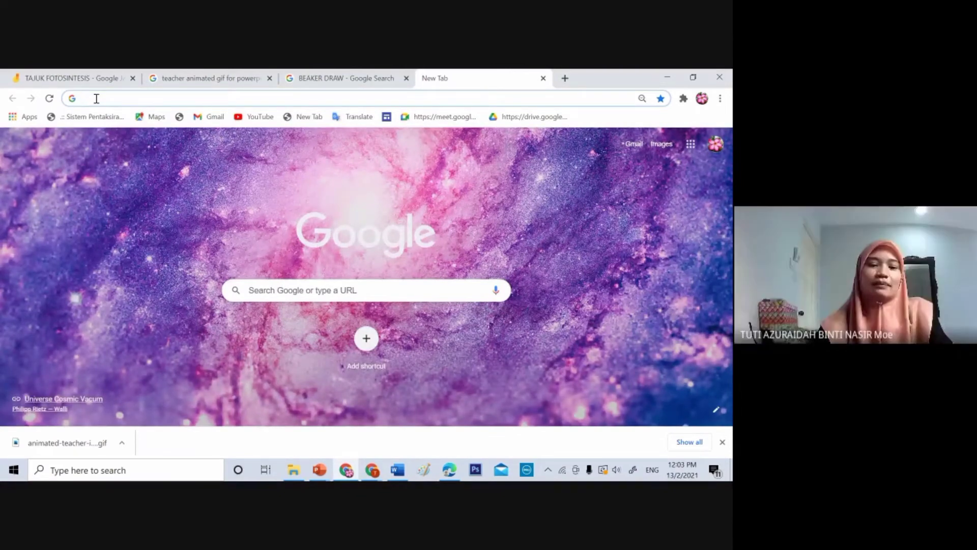
{"action": "type", "text": "RE"}
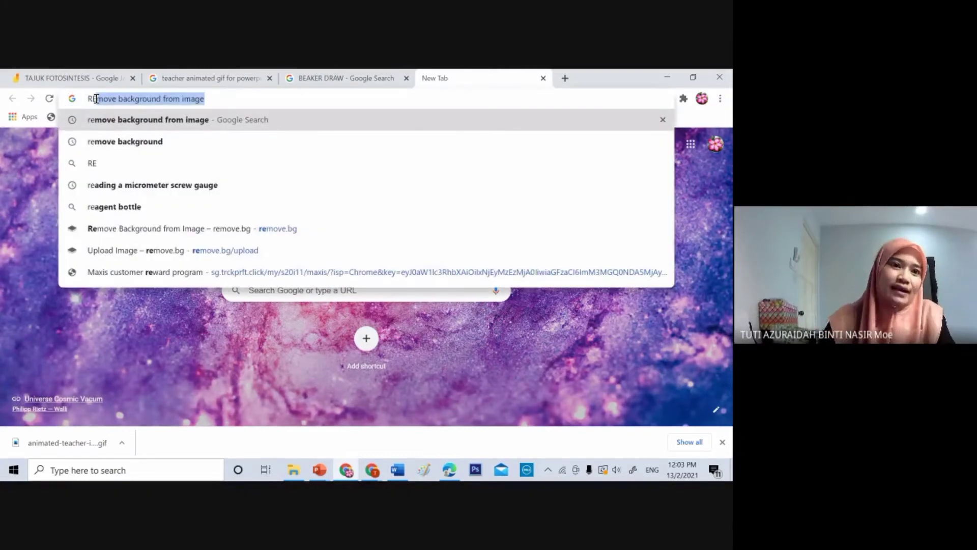
{"action": "left_click", "coordinate": [100, 144]}
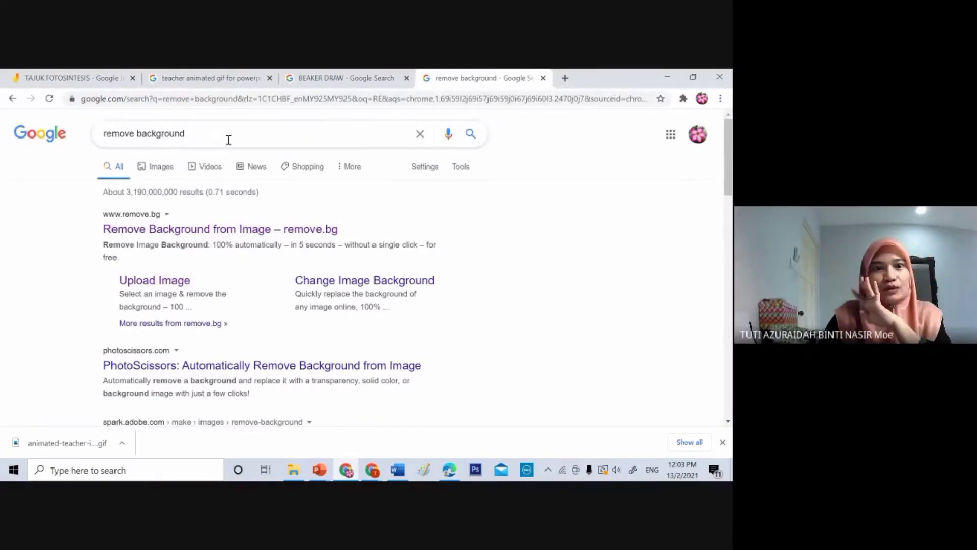
- On the BEAKER DRAW image results, preview the 'Doodle science lab beakers' drawing
{"action": "left_click", "coordinate": [307, 79]}
{"action": "scroll", "coordinate": [234, 298], "scroll_direction": "down", "scroll_amount": 6}
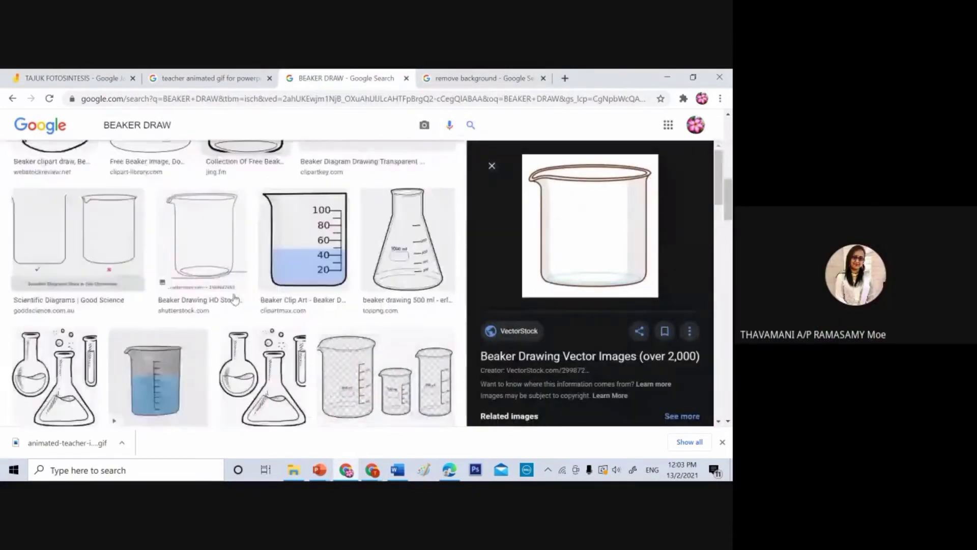
{"action": "scroll", "coordinate": [235, 299], "scroll_direction": "down", "scroll_amount": 8}
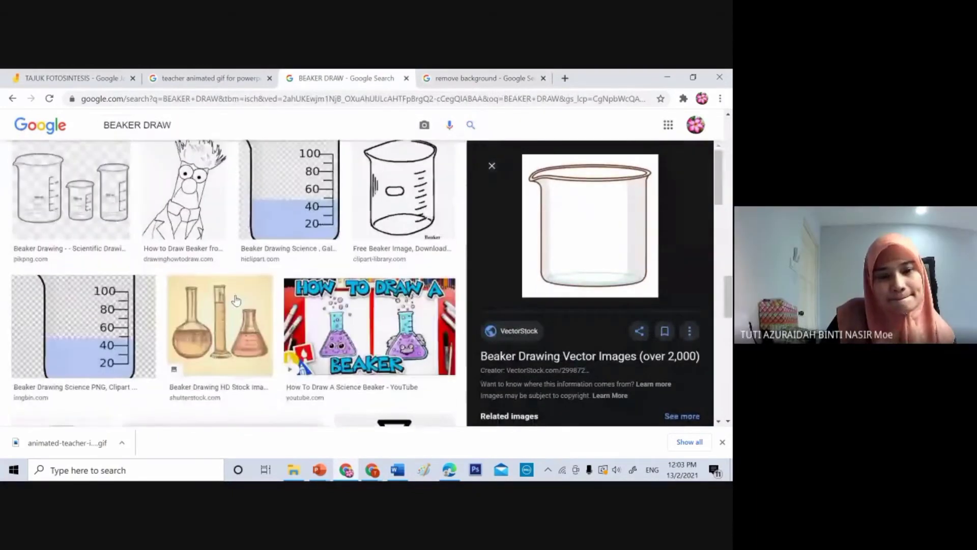
{"action": "scroll", "coordinate": [234, 300], "scroll_direction": "down", "scroll_amount": 5}
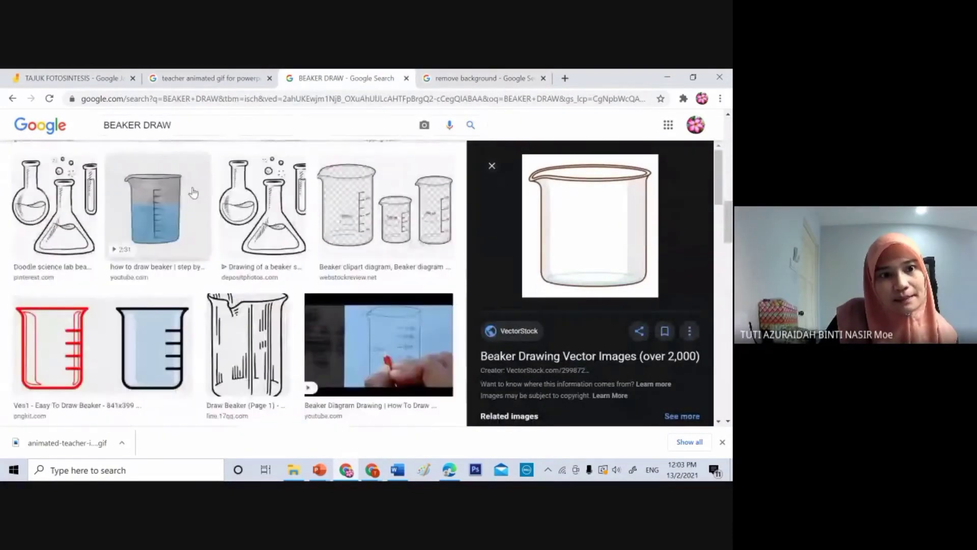
{"action": "left_click", "coordinate": [53, 206]}
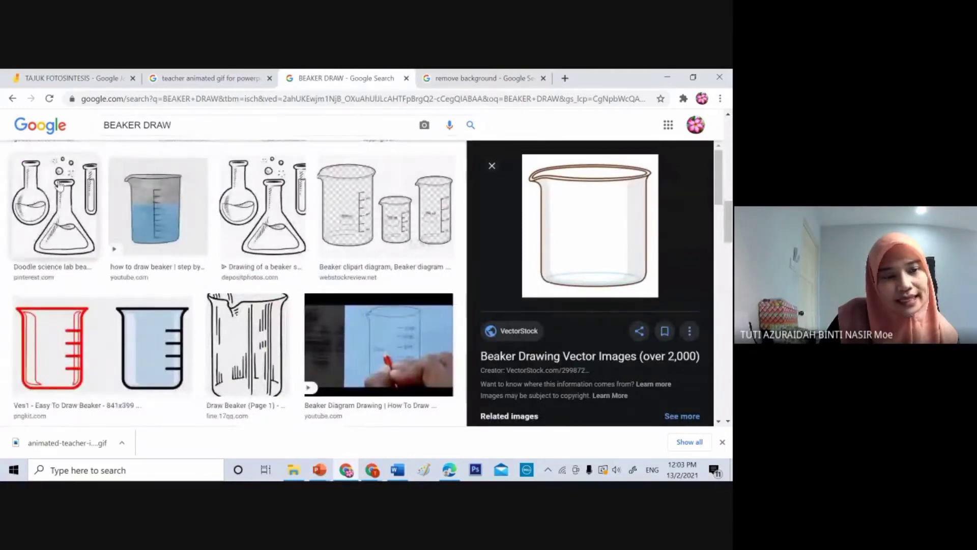
{"action": "scroll", "coordinate": [562, 229], "scroll_direction": "down", "scroll_amount": 5}
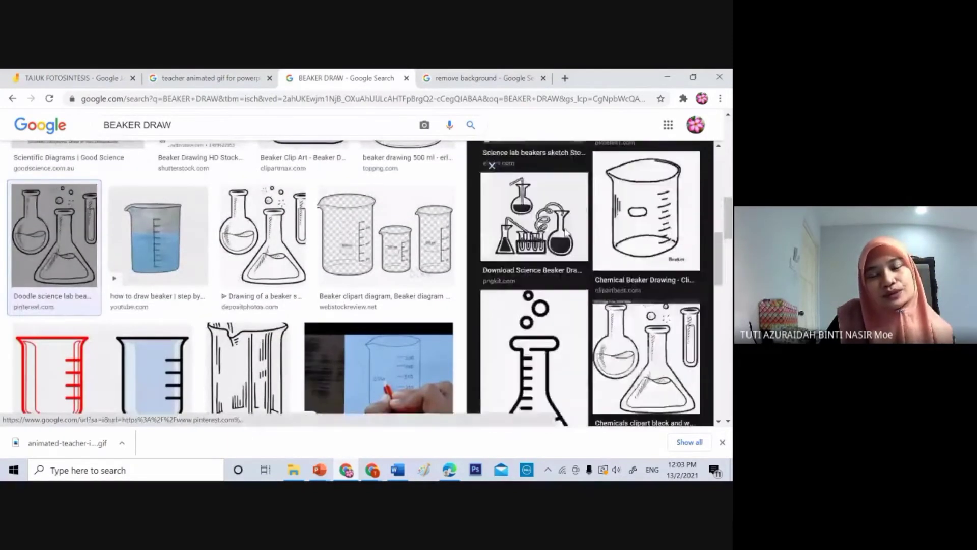
{"action": "scroll", "coordinate": [565, 229], "scroll_direction": "up", "scroll_amount": 3}
{"action": "scroll", "coordinate": [117, 322], "scroll_direction": "down", "scroll_amount": 4}
{"action": "scroll", "coordinate": [117, 322], "scroll_direction": "down", "scroll_amount": 8}
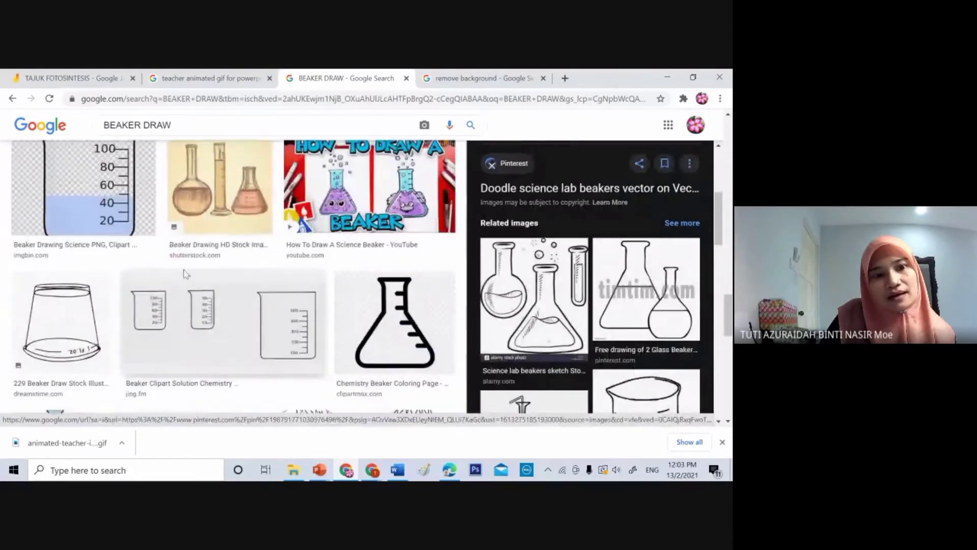
{"action": "scroll", "coordinate": [227, 220], "scroll_direction": "down", "scroll_amount": 8}
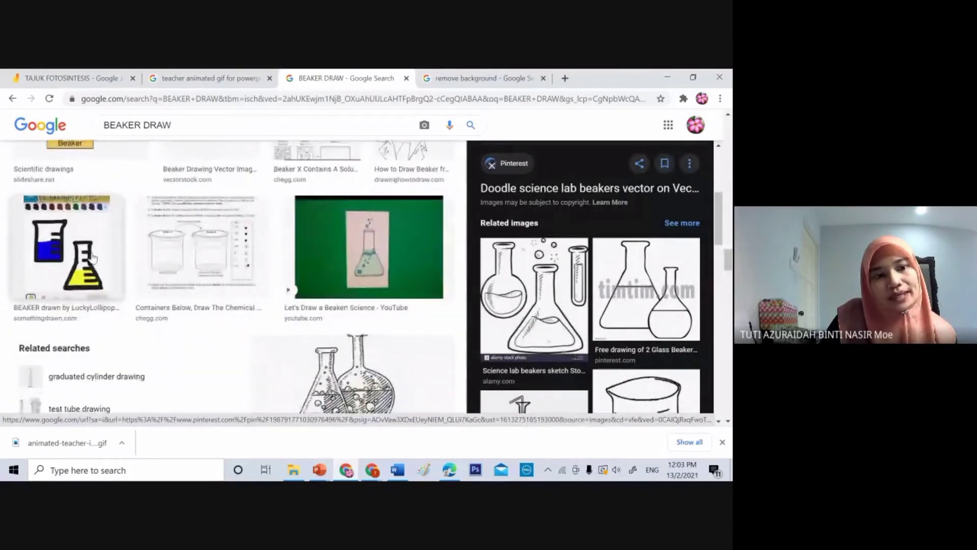
{"action": "scroll", "coordinate": [93, 257], "scroll_direction": "down", "scroll_amount": 10}
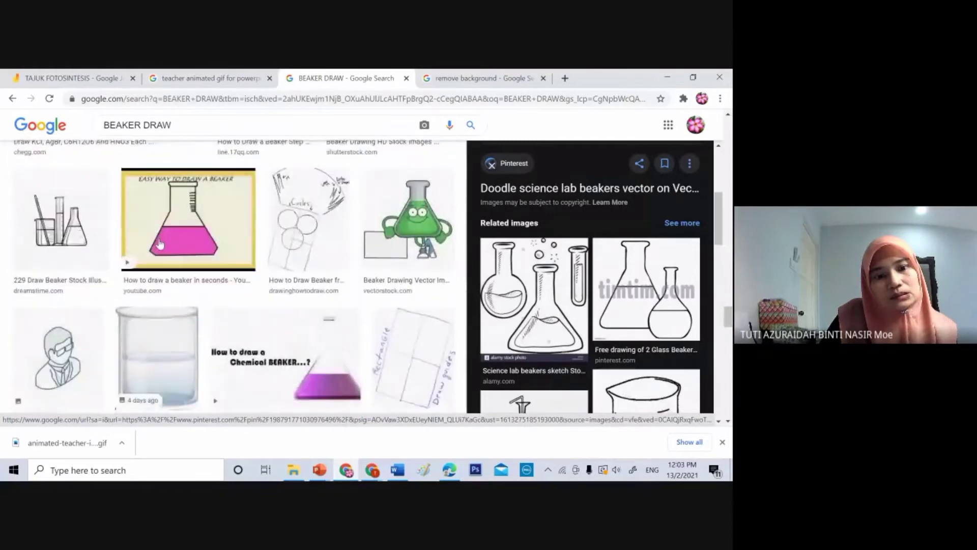
{"action": "scroll", "coordinate": [160, 245], "scroll_direction": "down", "scroll_amount": 8}
- Replace the search text with LEMON and run the image search
{"action": "scroll", "coordinate": [159, 235], "scroll_direction": "up", "scroll_amount": 7}
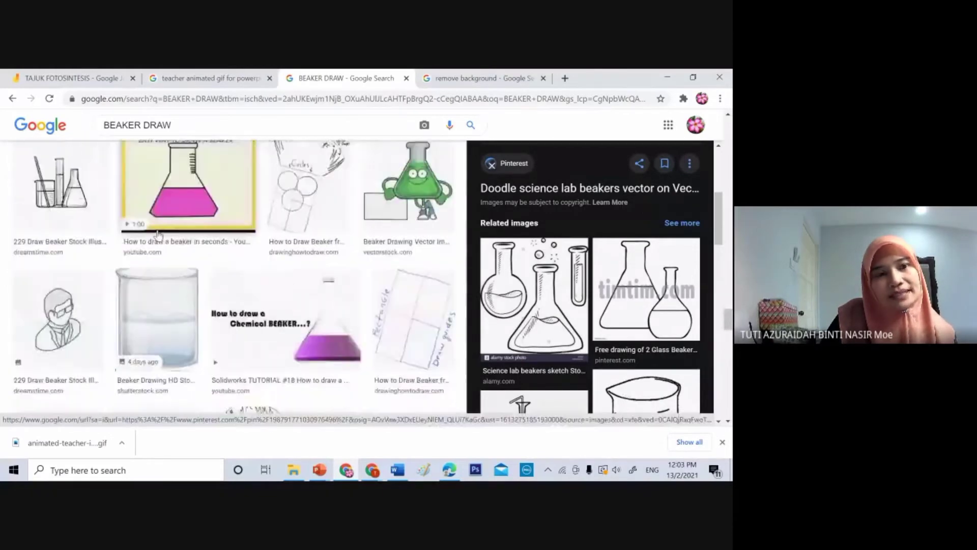
{"action": "scroll", "coordinate": [158, 235], "scroll_direction": "up", "scroll_amount": 2}
{"action": "left_click_drag", "start_coordinate": [178, 126], "coordinate": [91, 127]}
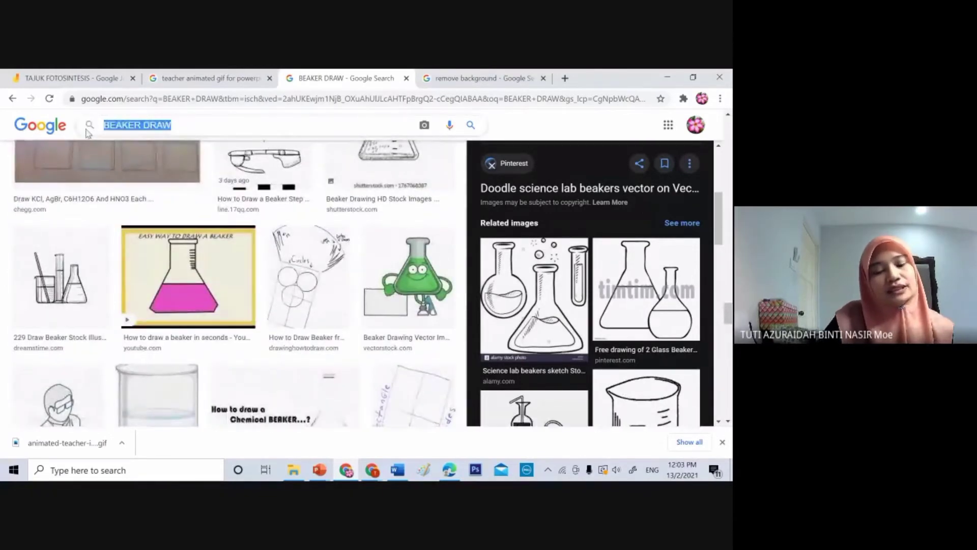
{"action": "type", "text": "BU"}
{"action": "key", "text": "BackSpace"}
{"action": "key", "text": "BackSpace"}
{"action": "type", "text": "L"}
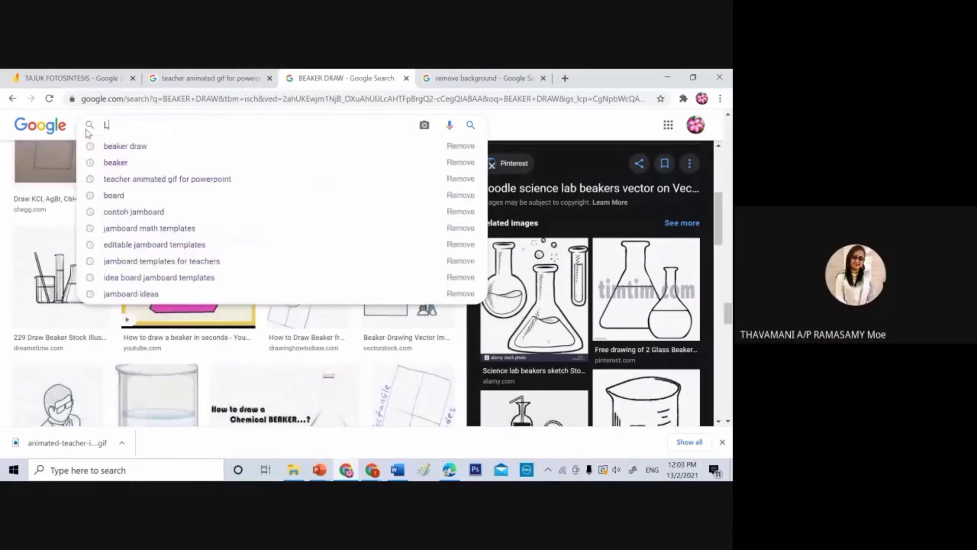
{"action": "type", "text": "ENON"}
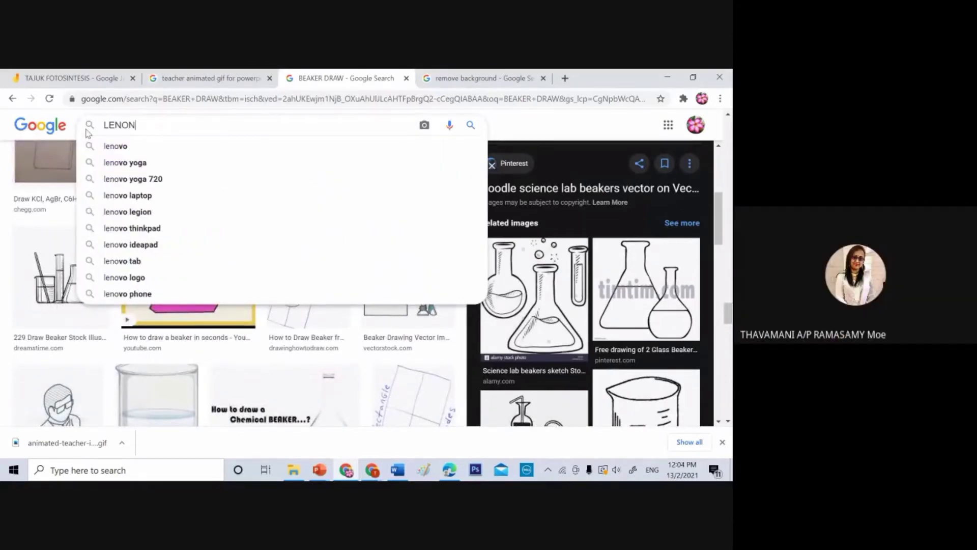
{"action": "key", "text": "BackSpace"}
{"action": "key", "text": "BackSpace"}
{"action": "key", "text": "BackSpace"}
{"action": "type", "text": "MO"}
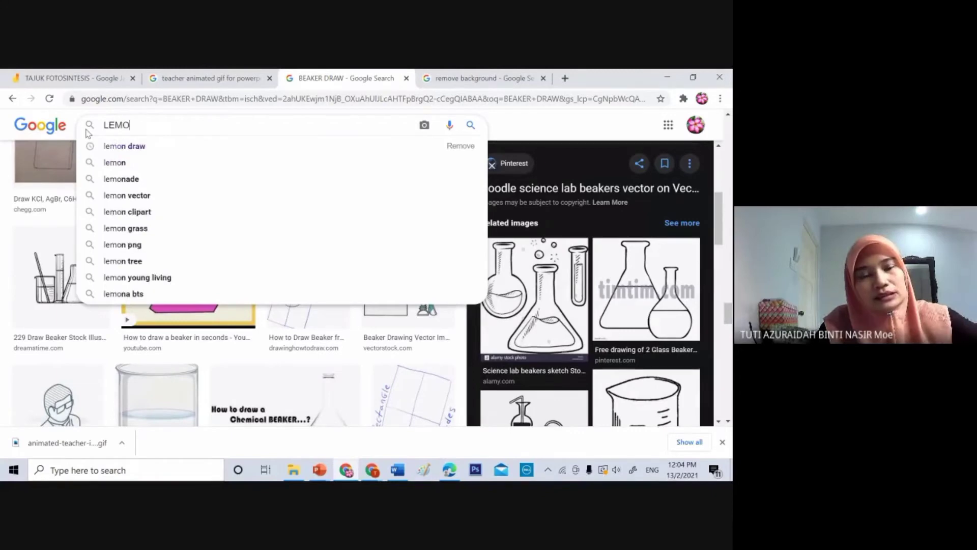
{"action": "type", "text": "N"}
{"action": "key", "text": "Return"}
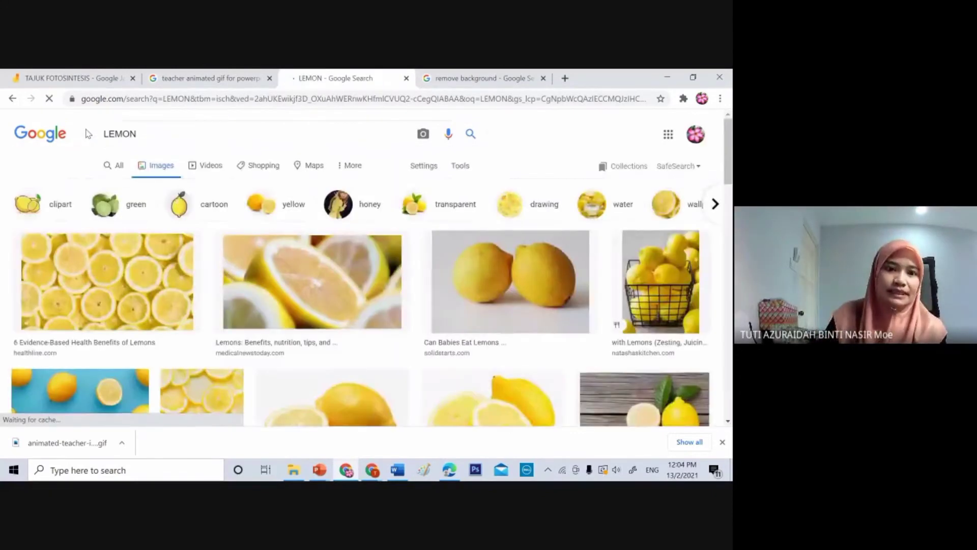
- Preview the 'Lemon - Wikipedia' whole-and-halved lemon image, briefly opening its source page
{"action": "scroll", "coordinate": [201, 225], "scroll_direction": "down", "scroll_amount": 3}
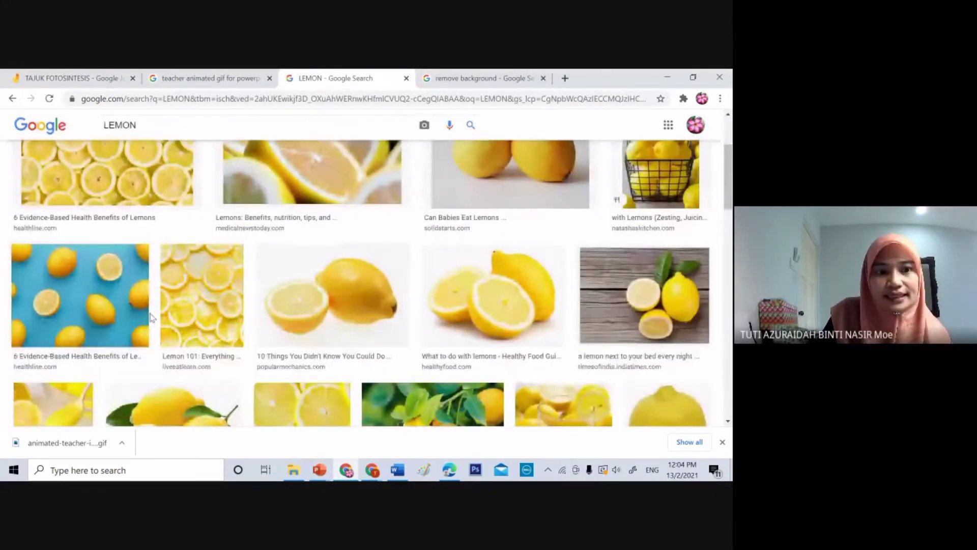
{"action": "scroll", "coordinate": [151, 318], "scroll_direction": "down", "scroll_amount": 3}
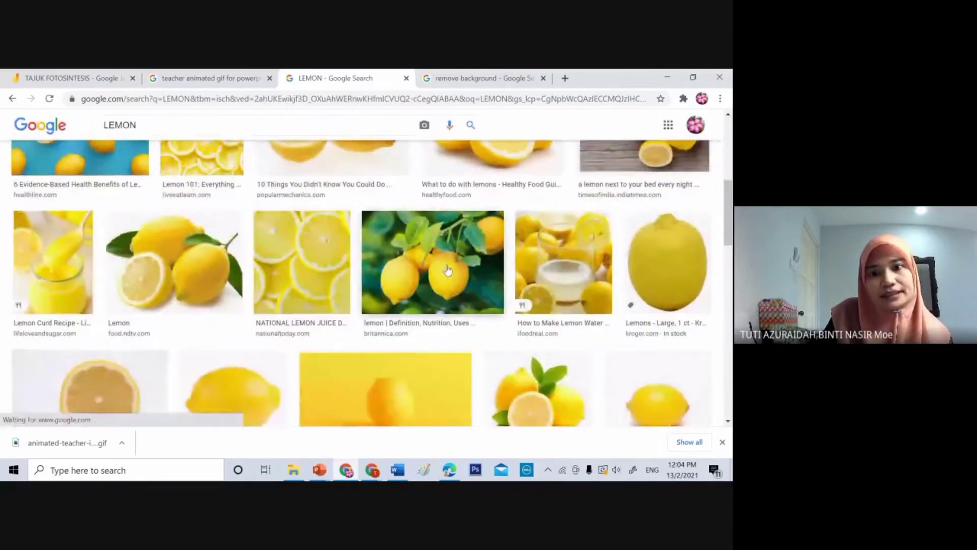
{"action": "scroll", "coordinate": [509, 301], "scroll_direction": "down", "scroll_amount": 5}
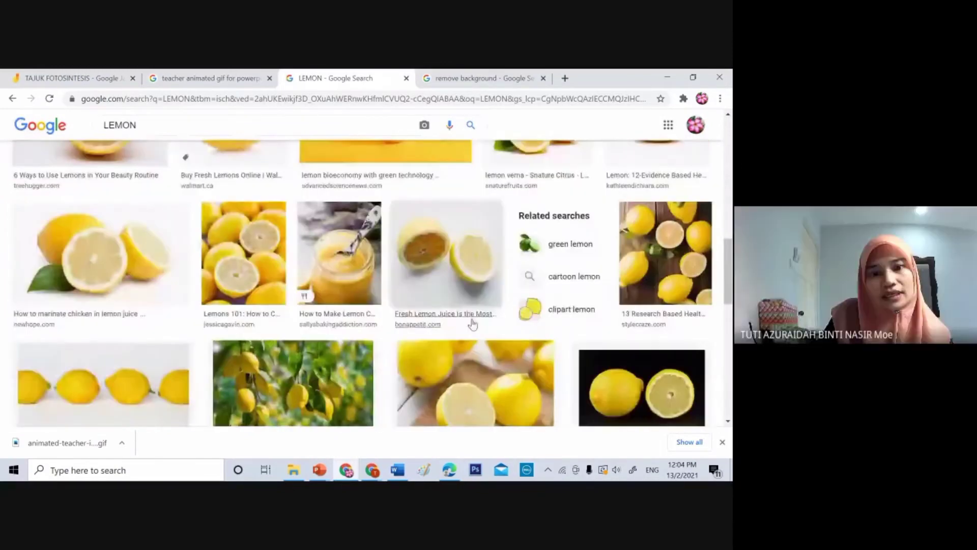
{"action": "scroll", "coordinate": [479, 322], "scroll_direction": "down", "scroll_amount": 3}
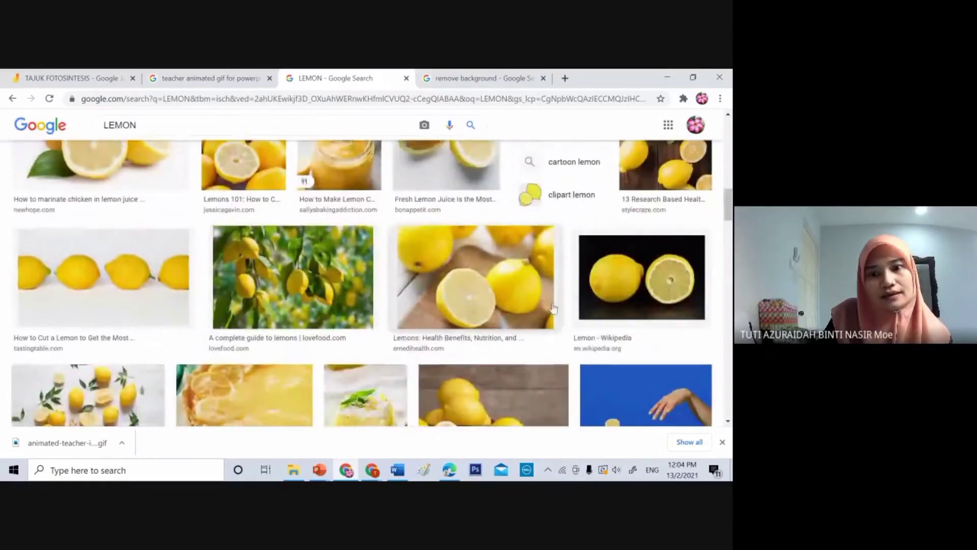
{"action": "left_click", "coordinate": [627, 288]}
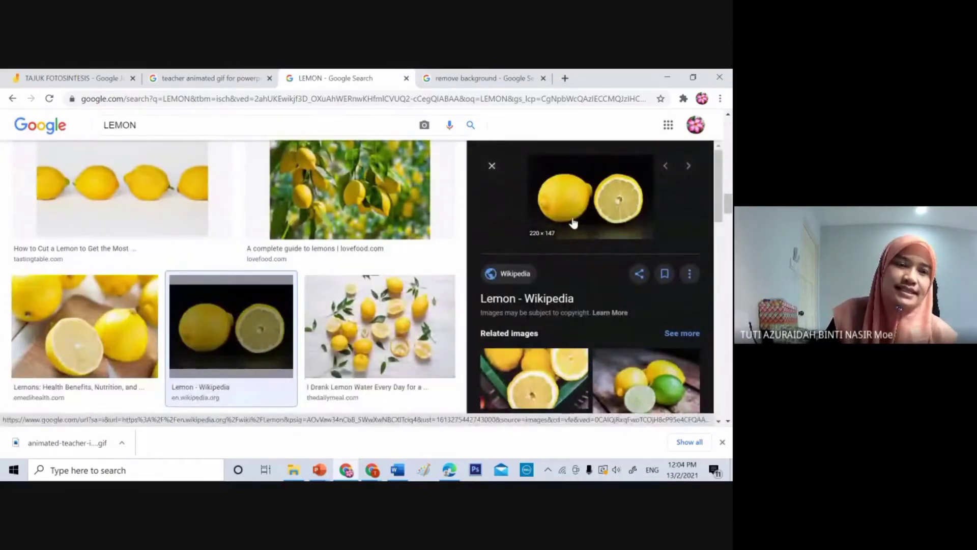
{"action": "left_click", "coordinate": [573, 222]}
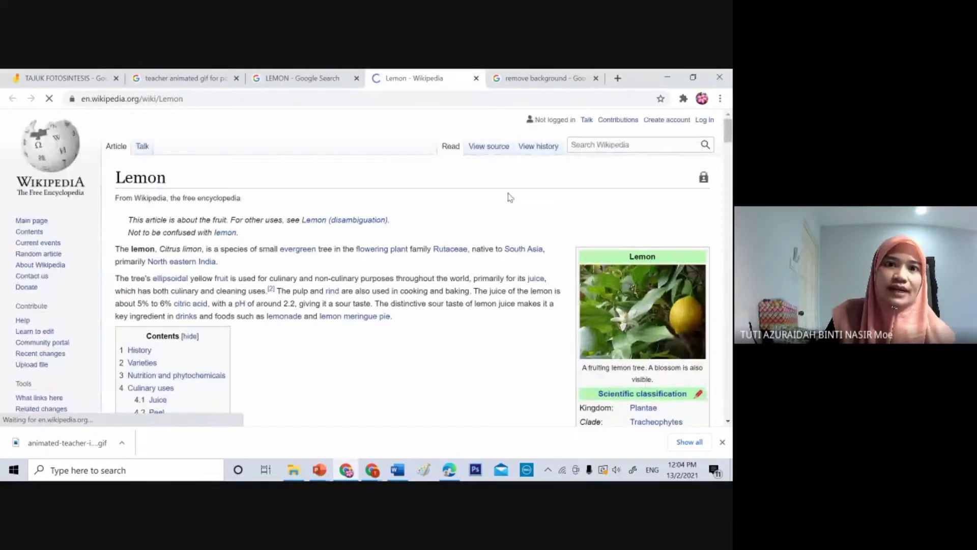
{"action": "left_click", "coordinate": [476, 78]}
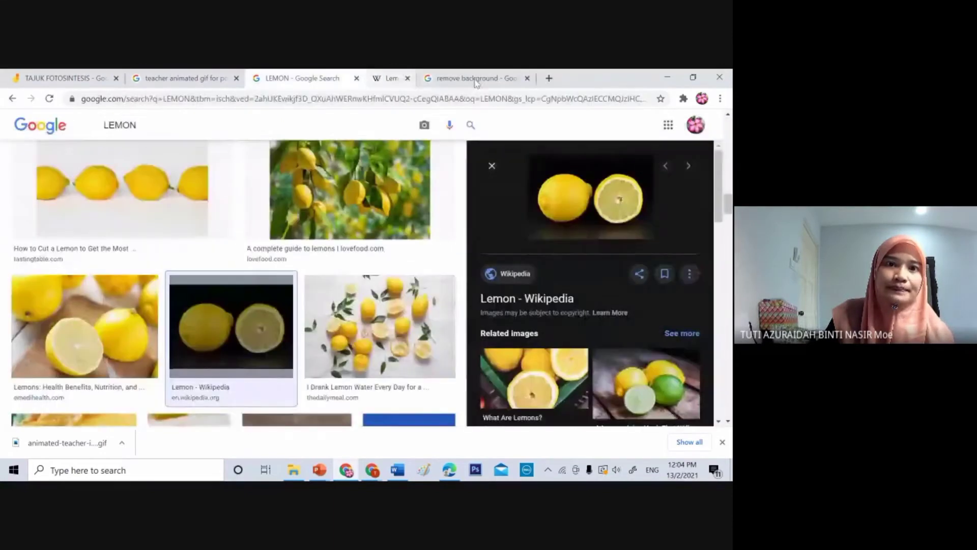
- Save the previewed lemon image as 220px-Lemon_-_whole_and_split.jpg in Pictures > JAMBOARD
{"action": "right_click", "coordinate": [548, 193]}
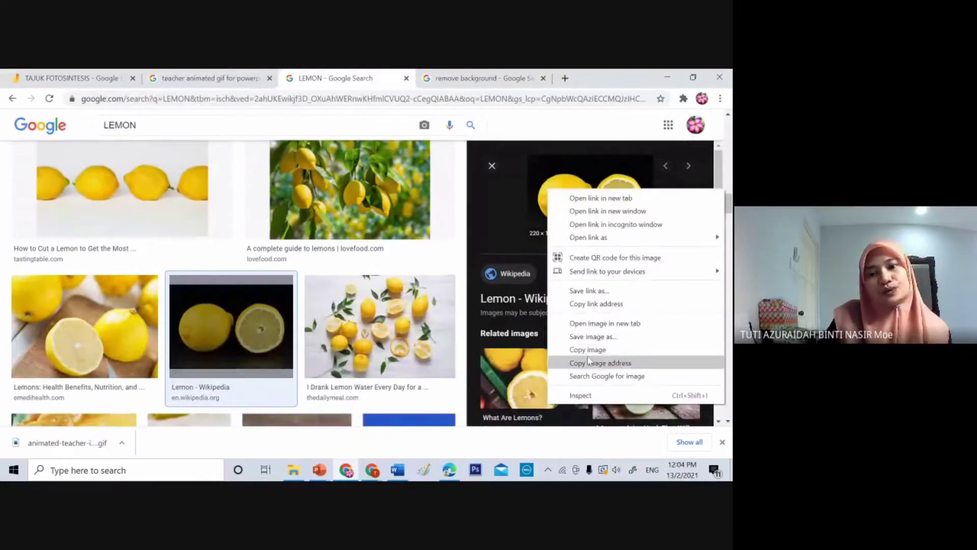
{"action": "left_click", "coordinate": [589, 337]}
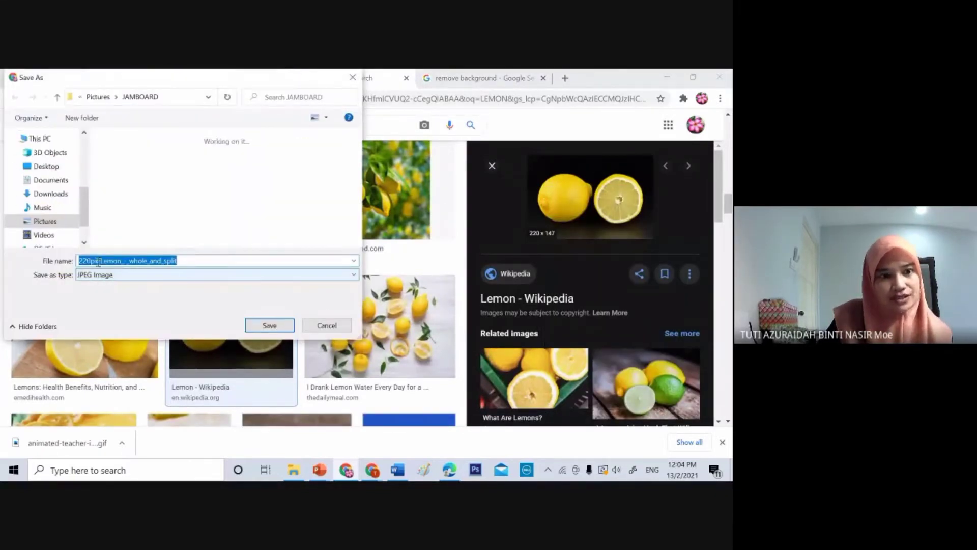
{"action": "left_click", "coordinate": [45, 221]}
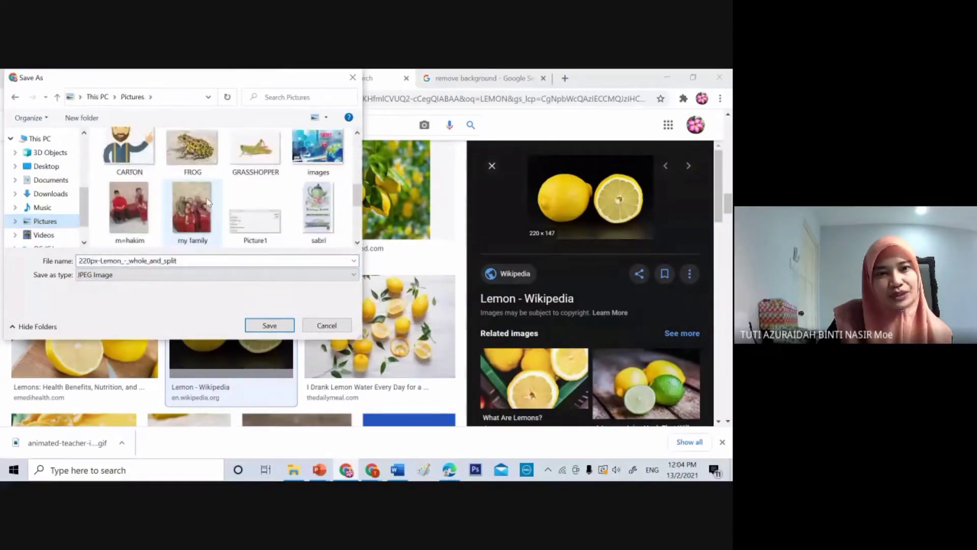
{"action": "scroll", "coordinate": [207, 202], "scroll_direction": "up", "scroll_amount": 3}
{"action": "scroll", "coordinate": [254, 189], "scroll_direction": "down", "scroll_amount": 2}
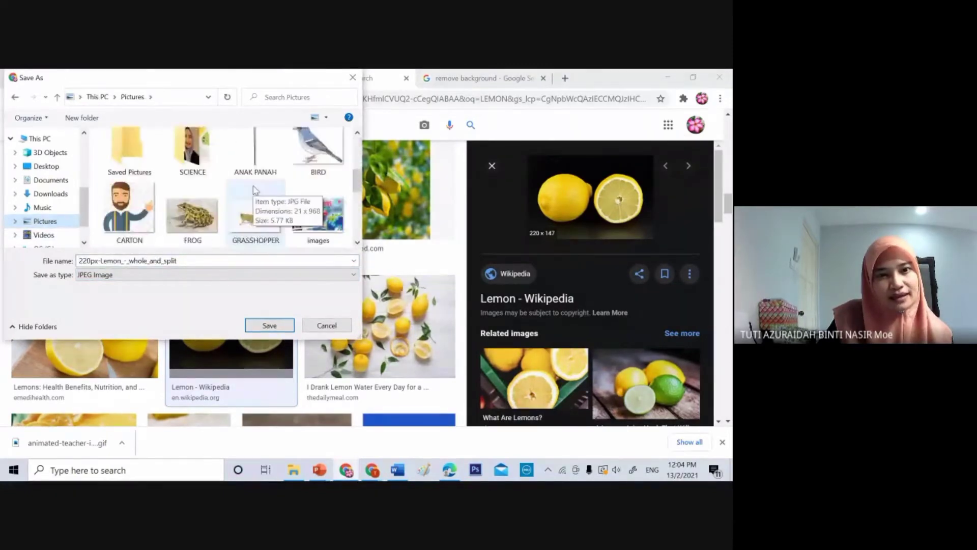
{"action": "scroll", "coordinate": [255, 189], "scroll_direction": "down", "scroll_amount": 2}
{"action": "scroll", "coordinate": [265, 175], "scroll_direction": "up", "scroll_amount": 4}
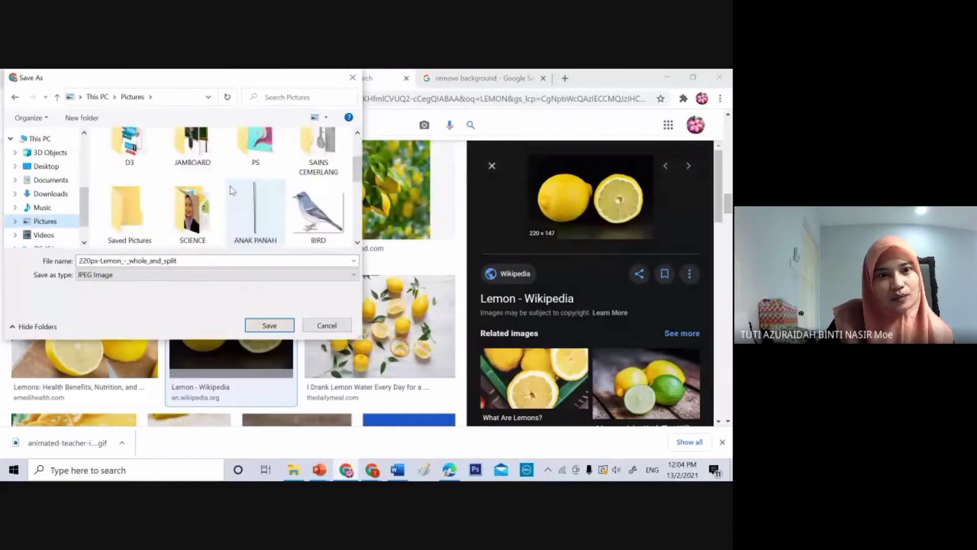
{"action": "double_click", "coordinate": [206, 171]}
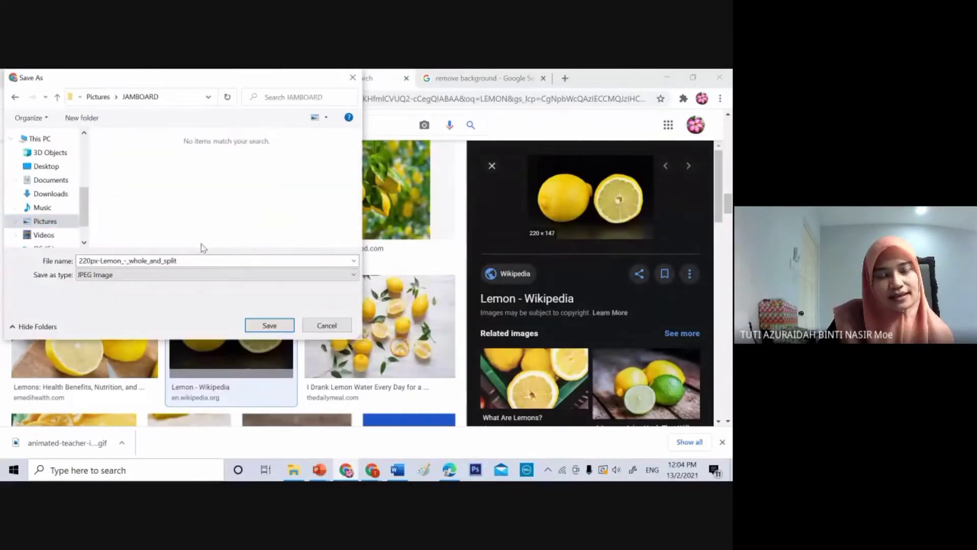
{"action": "left_click", "coordinate": [266, 325]}
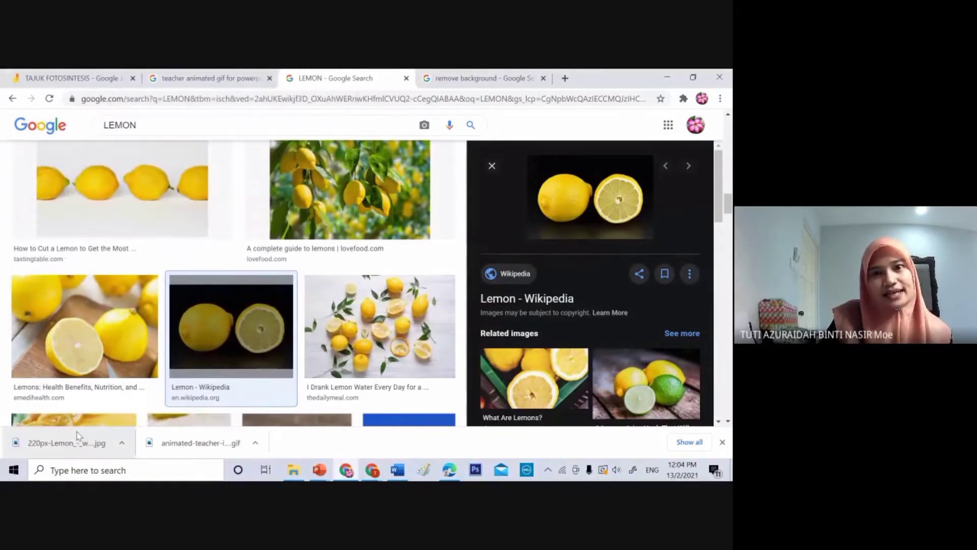
- Open remove.bg and upload 220px-Lemon_-_whole_and_split to strip its background
{"action": "left_click", "coordinate": [467, 83]}
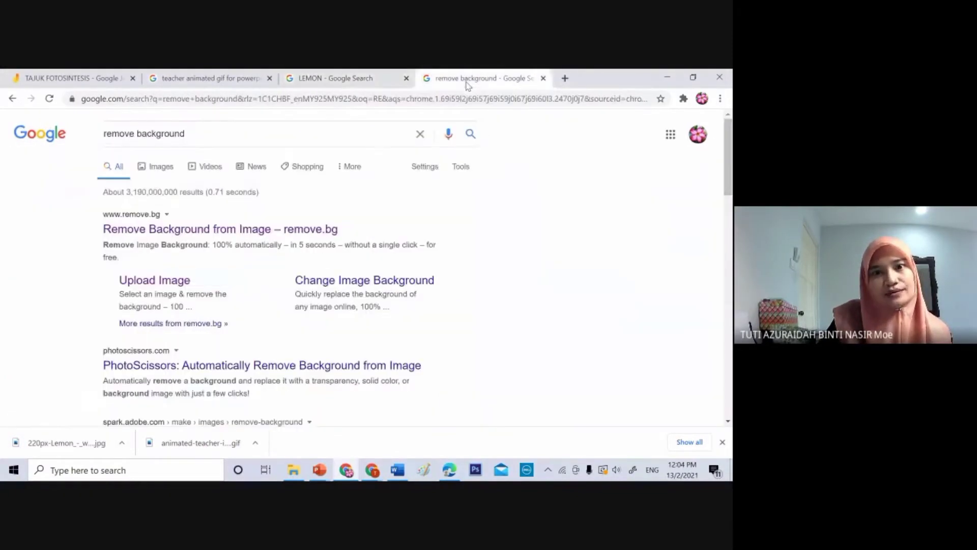
{"action": "left_click", "coordinate": [189, 232]}
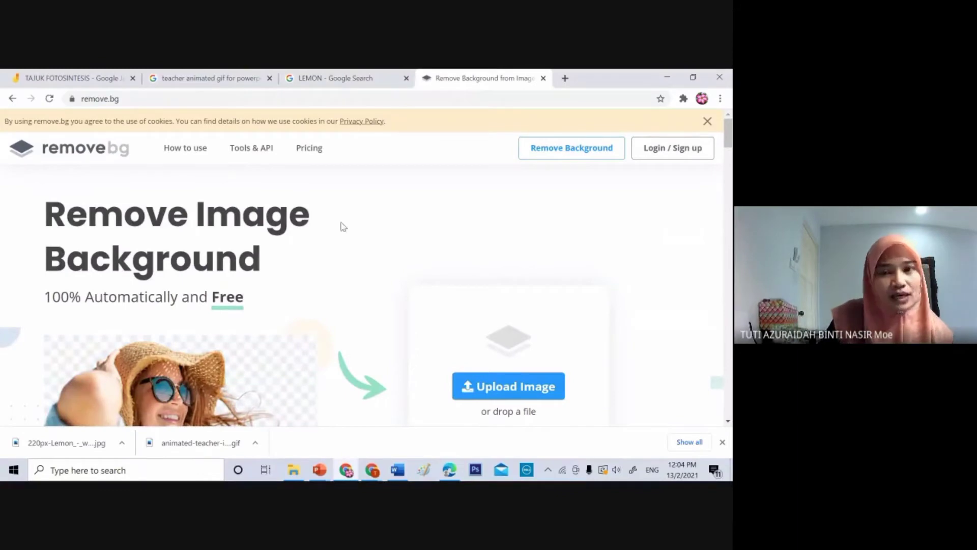
{"action": "left_click", "coordinate": [557, 164]}
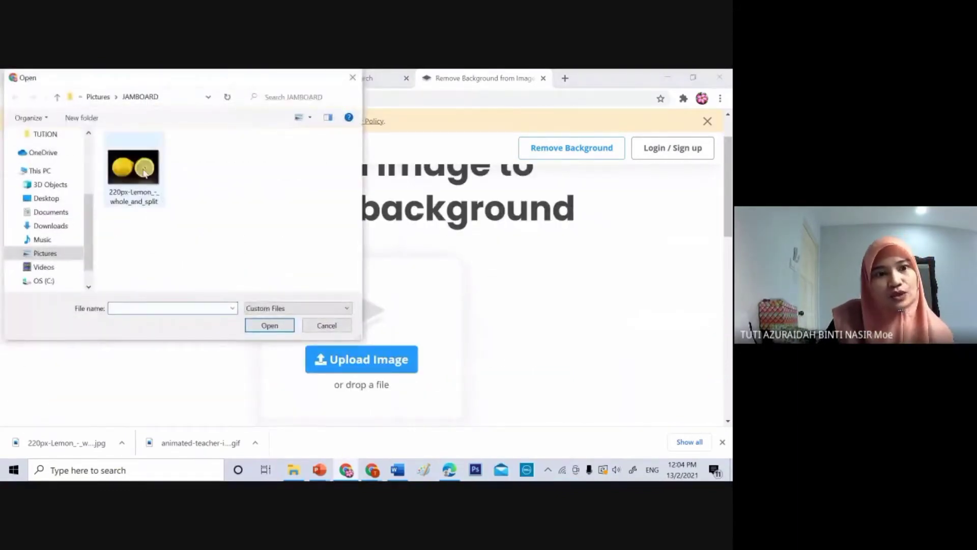
{"action": "left_click", "coordinate": [145, 173]}
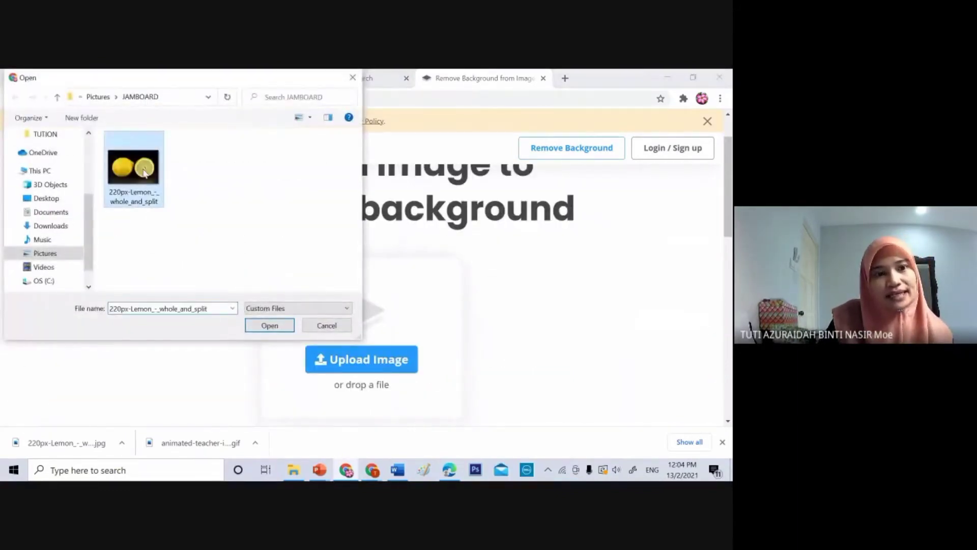
{"action": "left_click", "coordinate": [272, 330]}
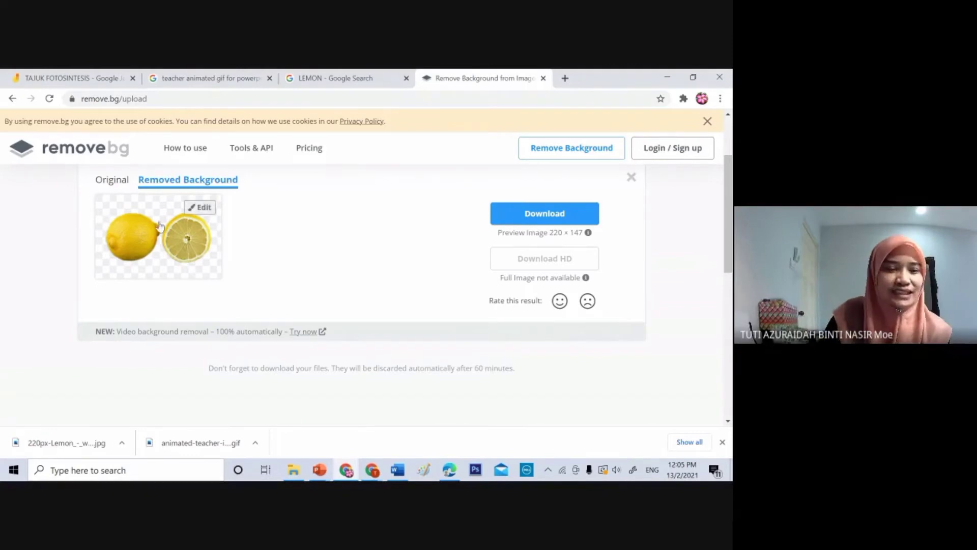
- Download the lemon cutout PNG, open it in Photos, and copy the image to the clipboard
{"action": "left_click", "coordinate": [167, 244]}
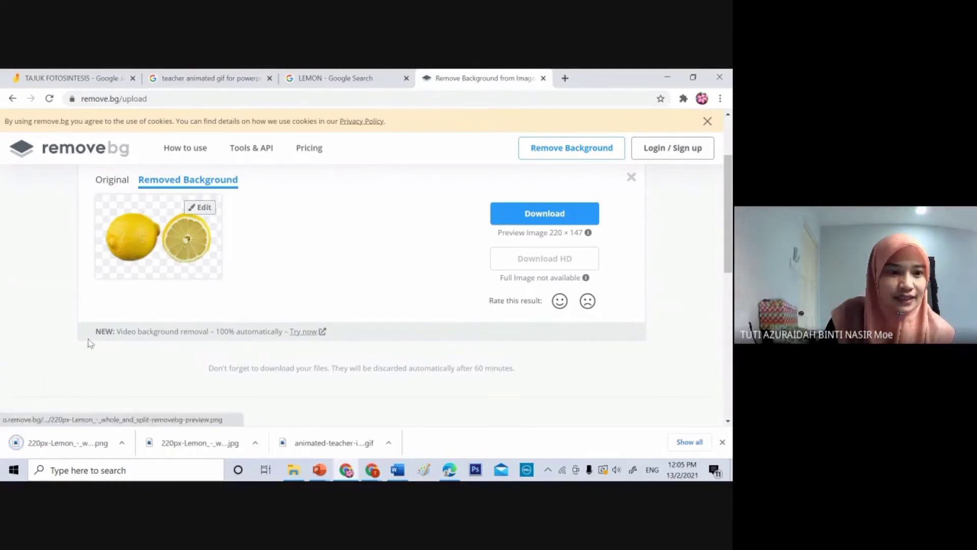
{"action": "left_click", "coordinate": [51, 443]}
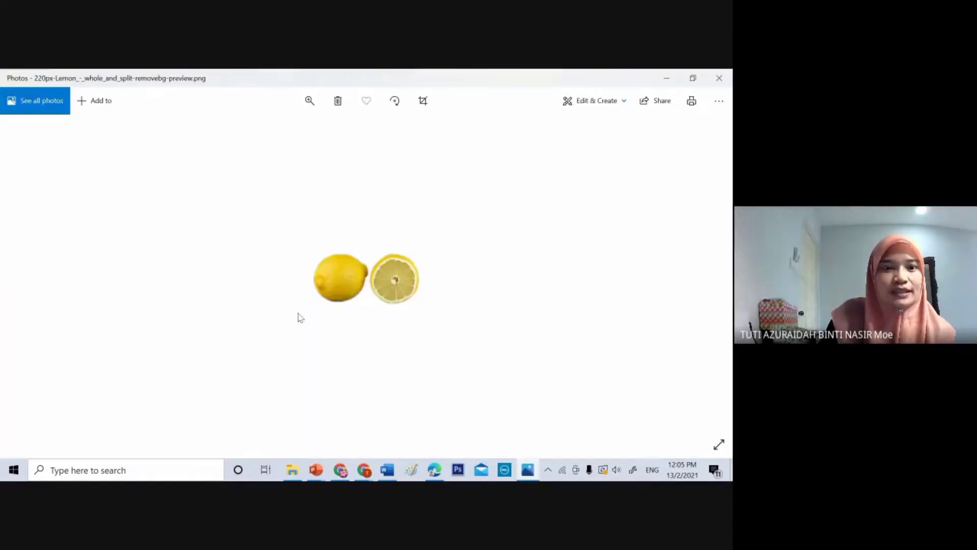
{"action": "right_click", "coordinate": [342, 292]}
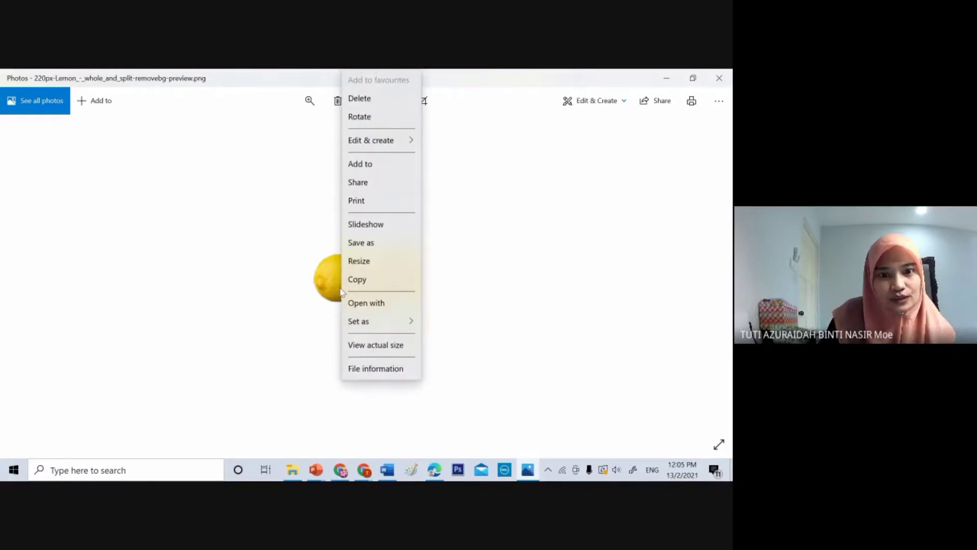
{"action": "left_click", "coordinate": [328, 288]}
{"action": "right_click", "coordinate": [328, 290]}
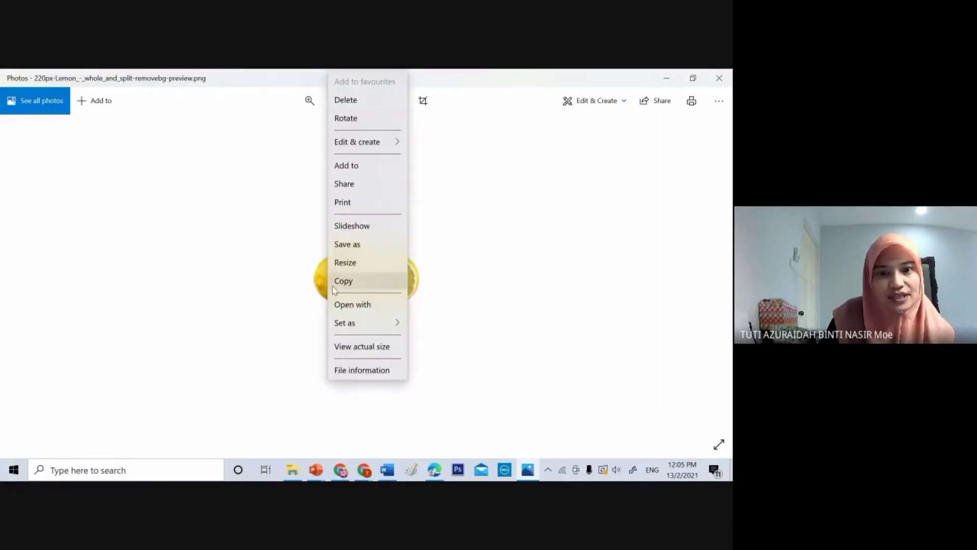
{"action": "left_click", "coordinate": [341, 280]}
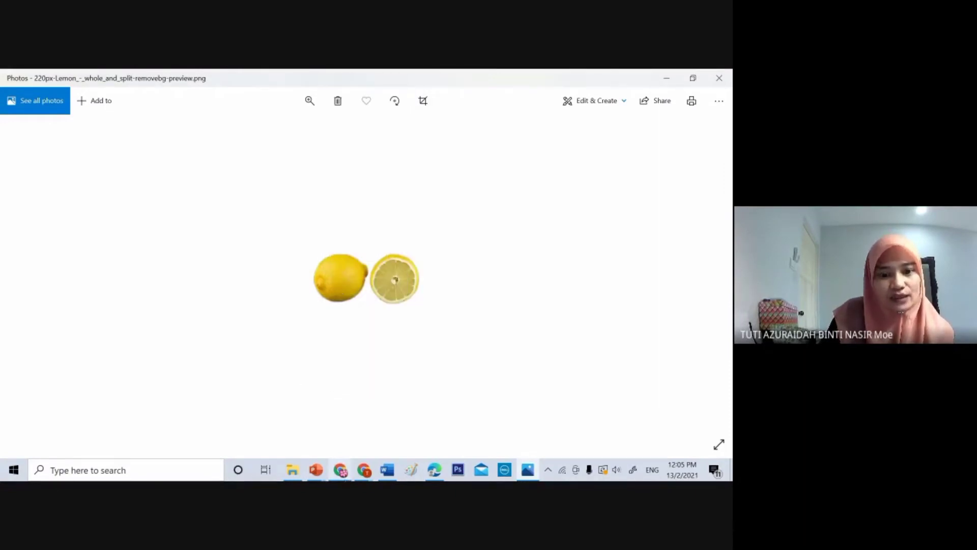
{"action": "mouse_move", "coordinate": [364, 469]}
{"action": "left_click", "coordinate": [316, 412]}
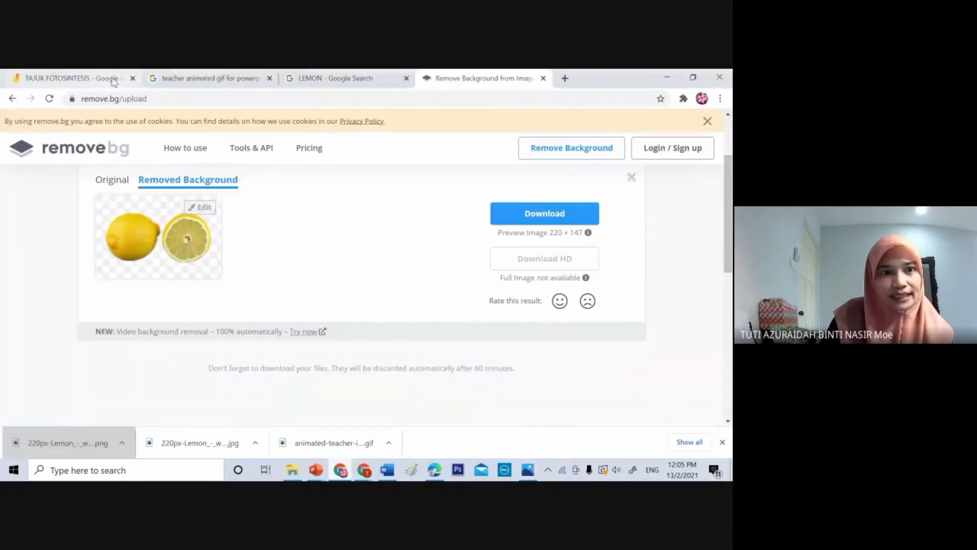
{"action": "left_click", "coordinate": [71, 78]}
{"action": "key", "text": "ctrl+v"}
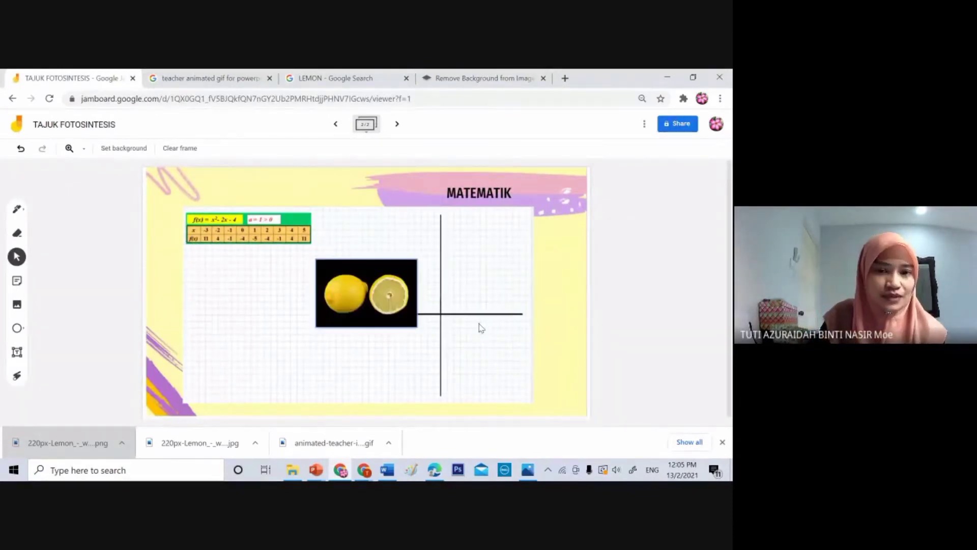
{"action": "left_click", "coordinate": [387, 289]}
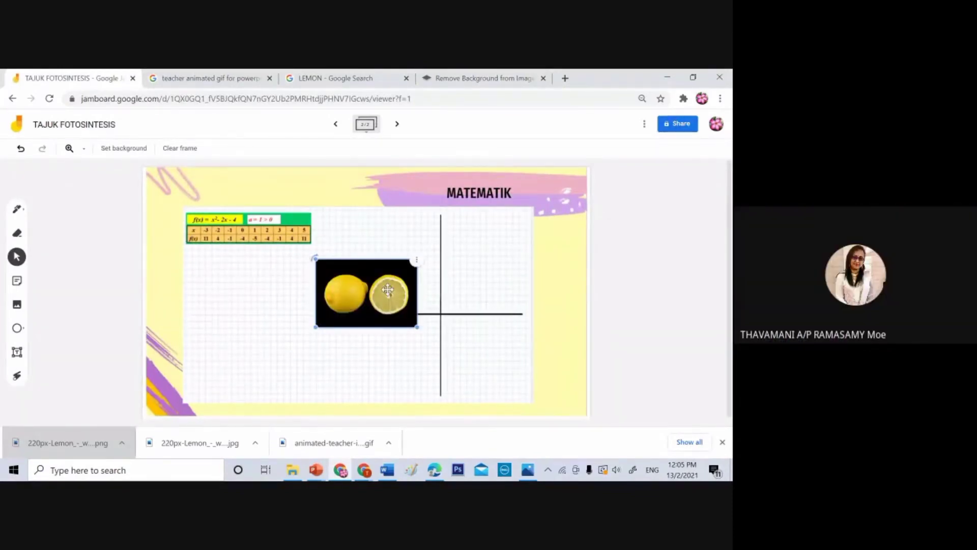
{"action": "left_click", "coordinate": [417, 260]}
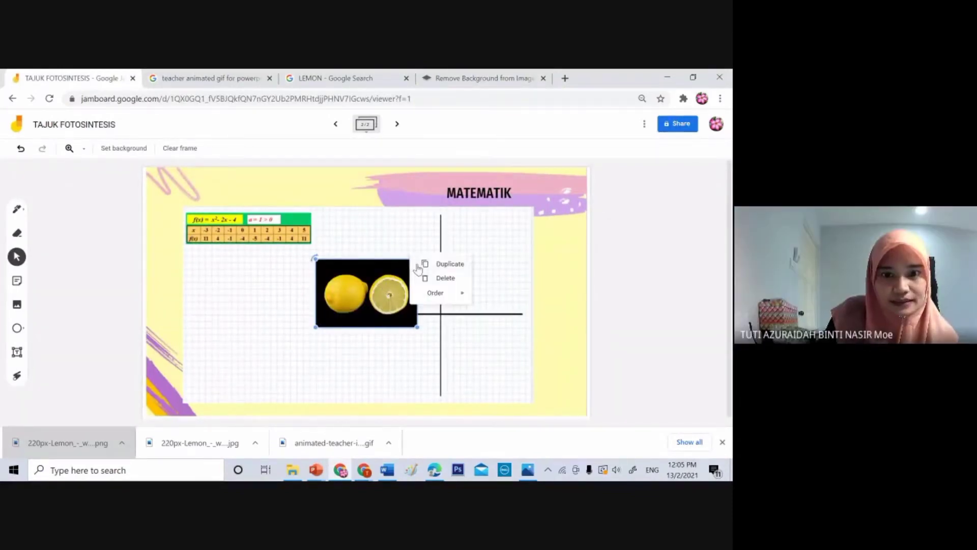
{"action": "left_click", "coordinate": [442, 282]}
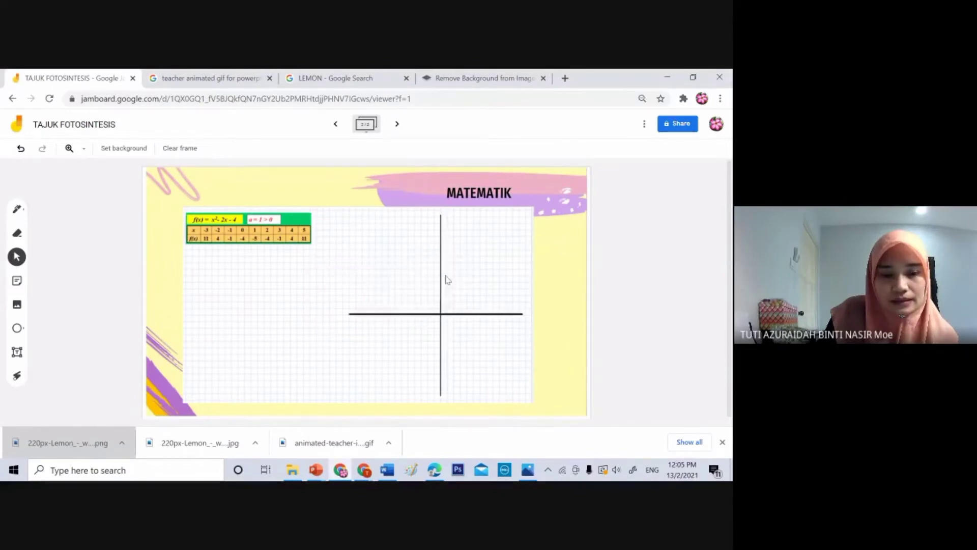
{"action": "left_click", "coordinate": [449, 80]}
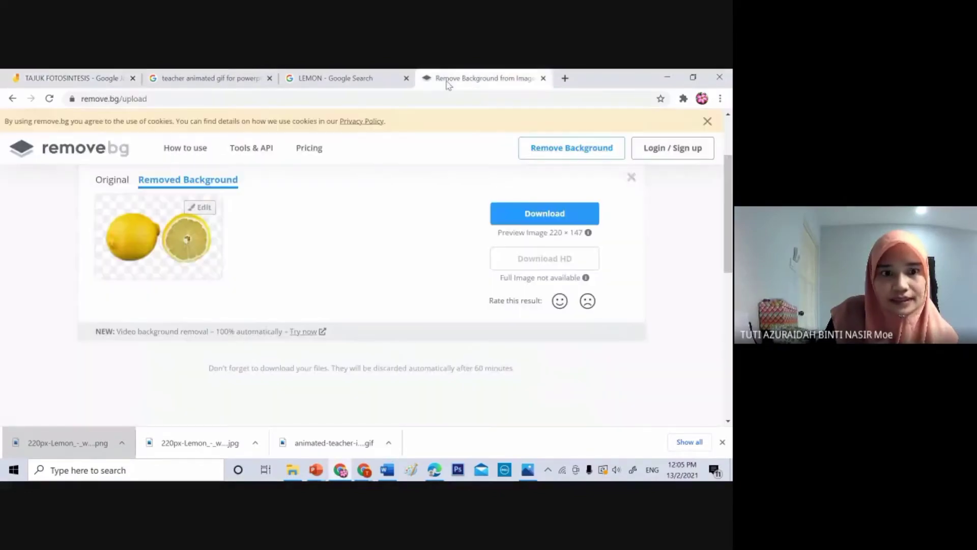
- Download the lemon cutout again, save a copy from Photos into Pictures, and return to the Jamboard
{"action": "right_click", "coordinate": [188, 242]}
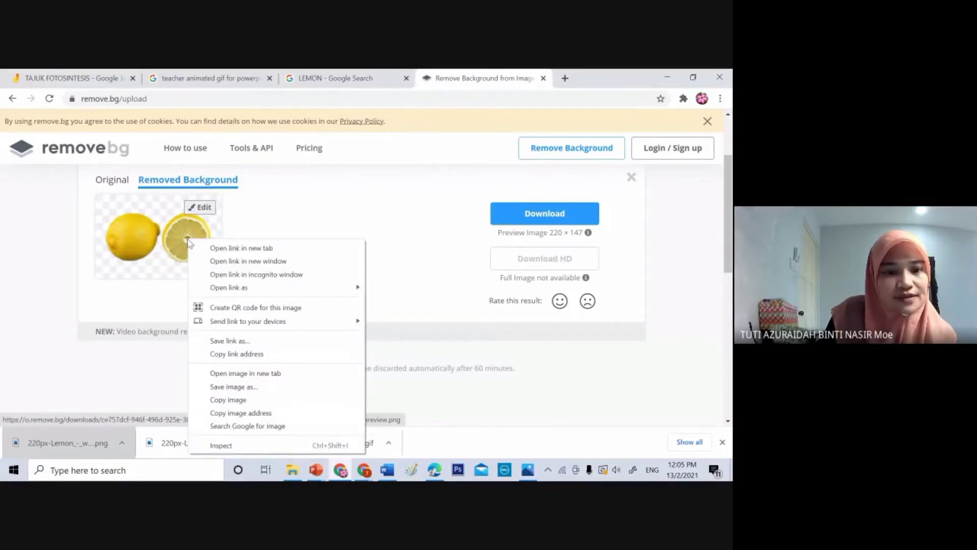
{"action": "left_click", "coordinate": [171, 236]}
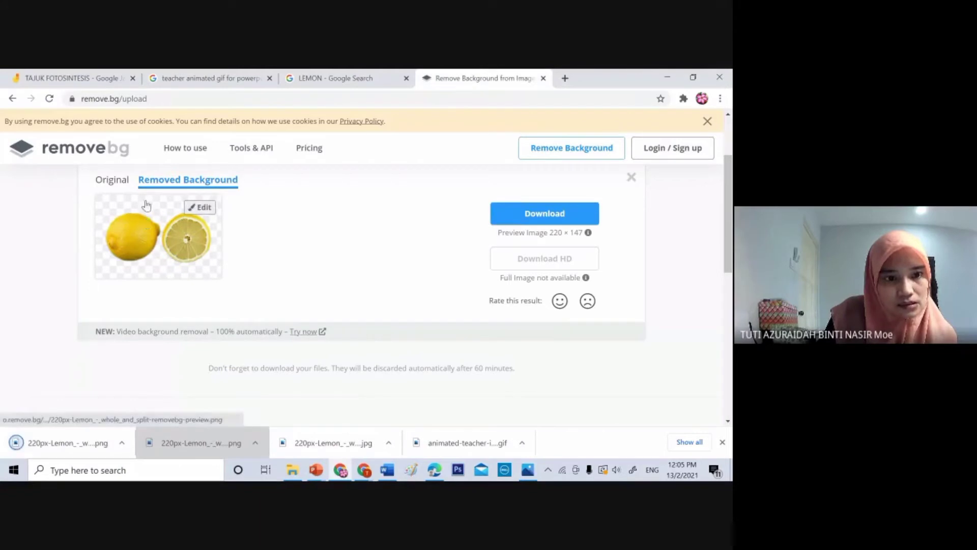
{"action": "left_click", "coordinate": [109, 445]}
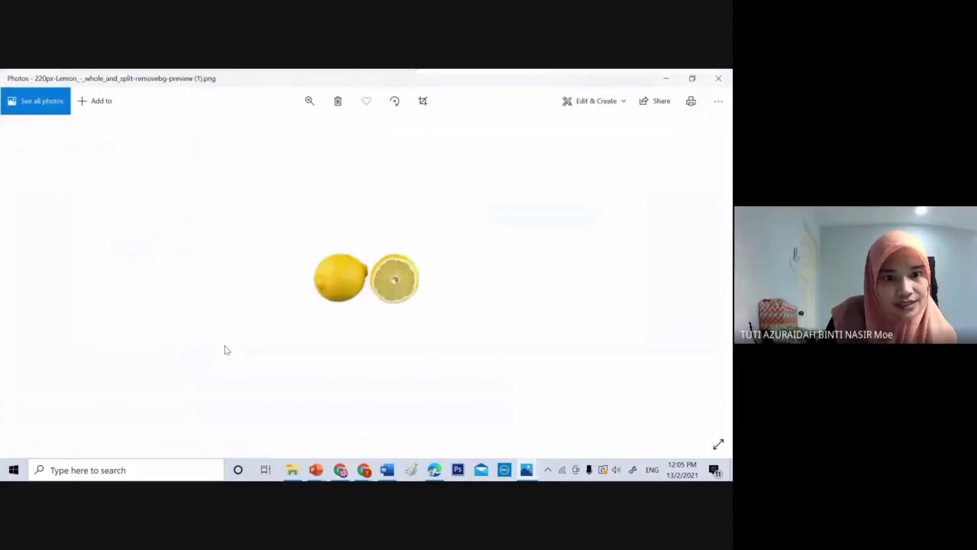
{"action": "right_click", "coordinate": [327, 279]}
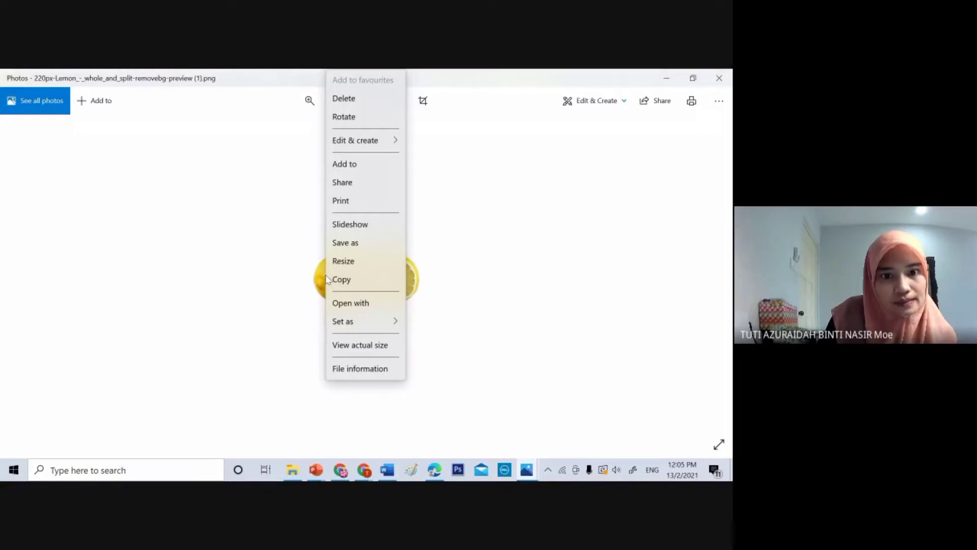
{"action": "left_click", "coordinate": [338, 242]}
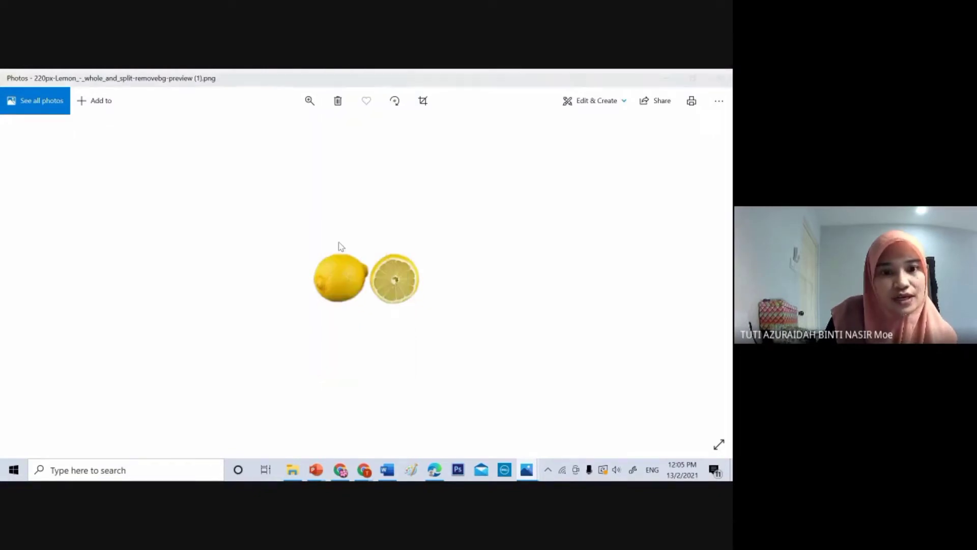
{"action": "left_click", "coordinate": [273, 325]}
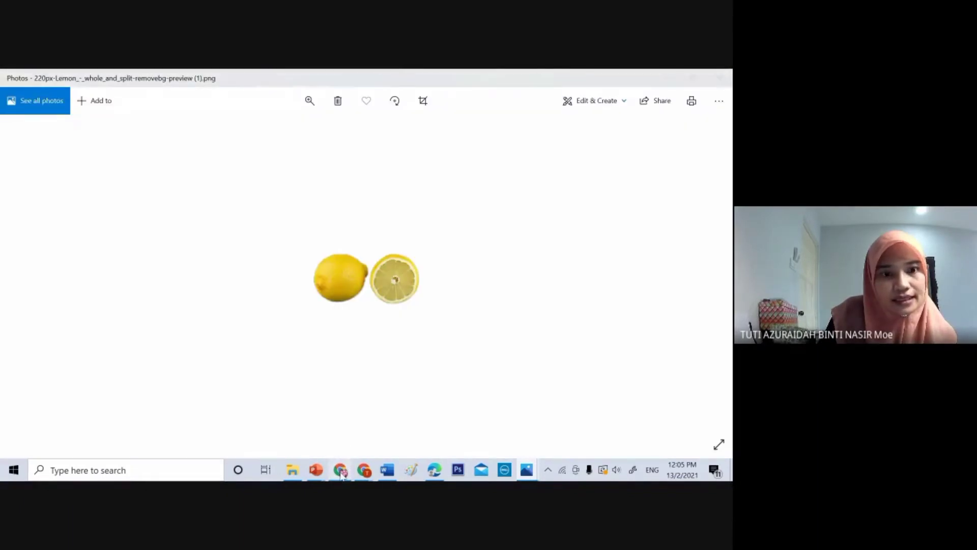
{"action": "left_click", "coordinate": [342, 473]}
{"action": "left_click", "coordinate": [100, 81]}
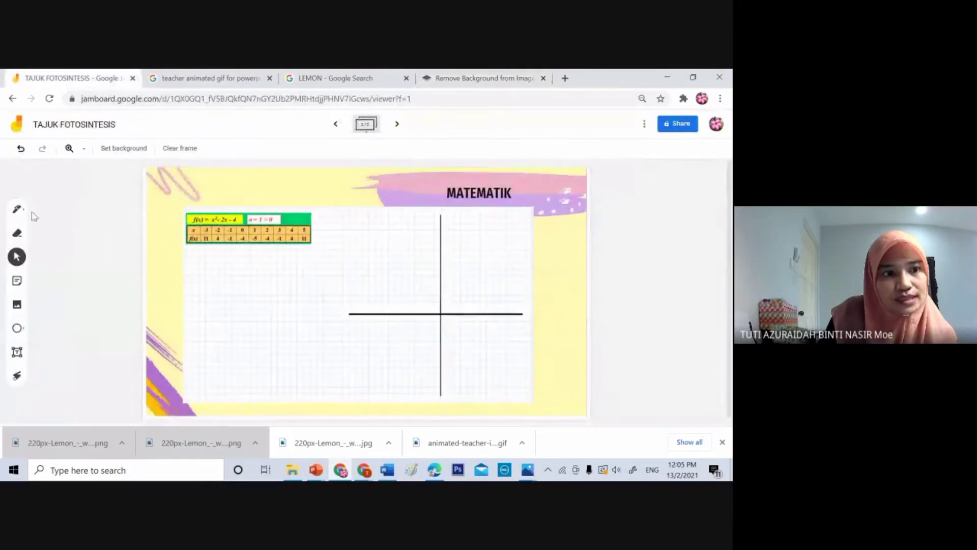
- Upload the removebg-preview (1) lemon file from Pictures onto the MATEMATIK frame
{"action": "left_click", "coordinate": [20, 305]}
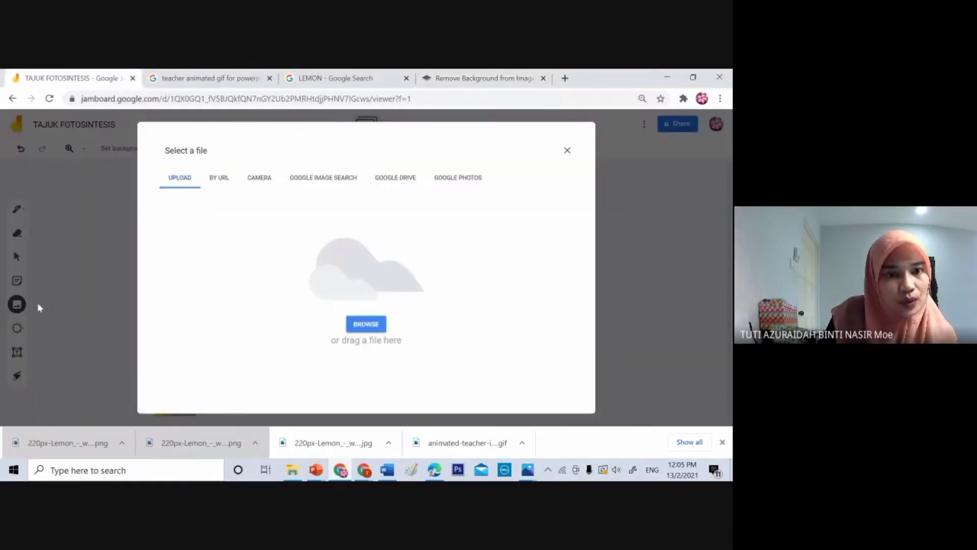
{"action": "left_click", "coordinate": [365, 325]}
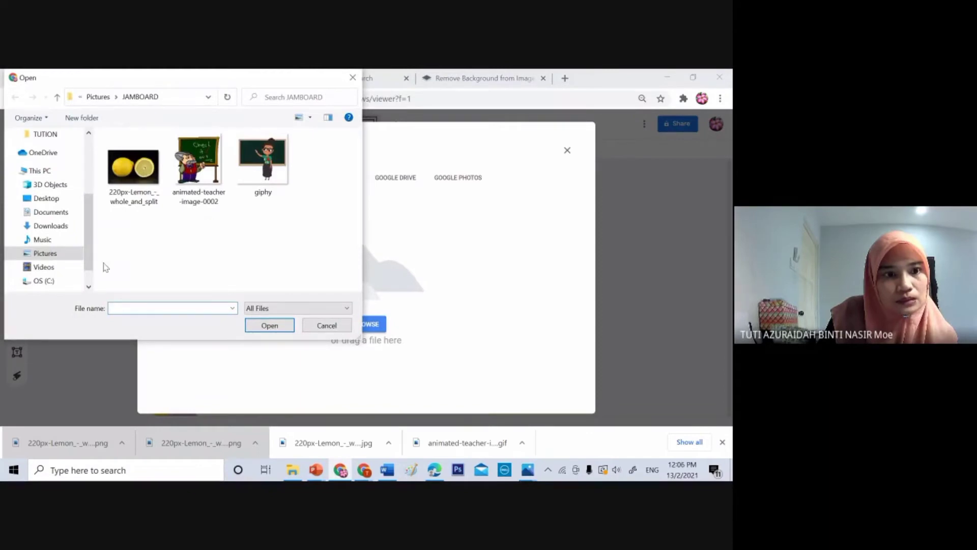
{"action": "left_click", "coordinate": [45, 252]}
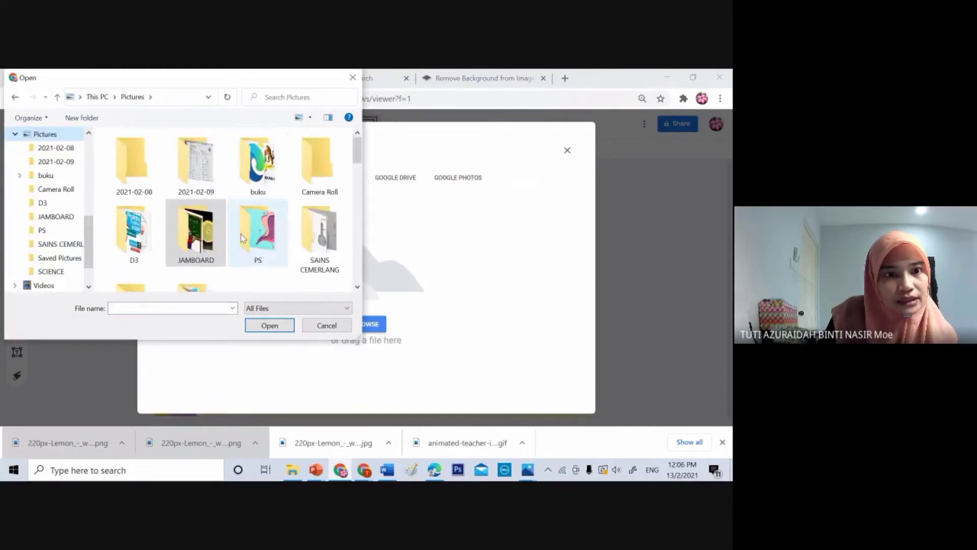
{"action": "scroll", "coordinate": [244, 236], "scroll_direction": "down", "scroll_amount": 10}
{"action": "scroll", "coordinate": [250, 240], "scroll_direction": "up", "scroll_amount": 10}
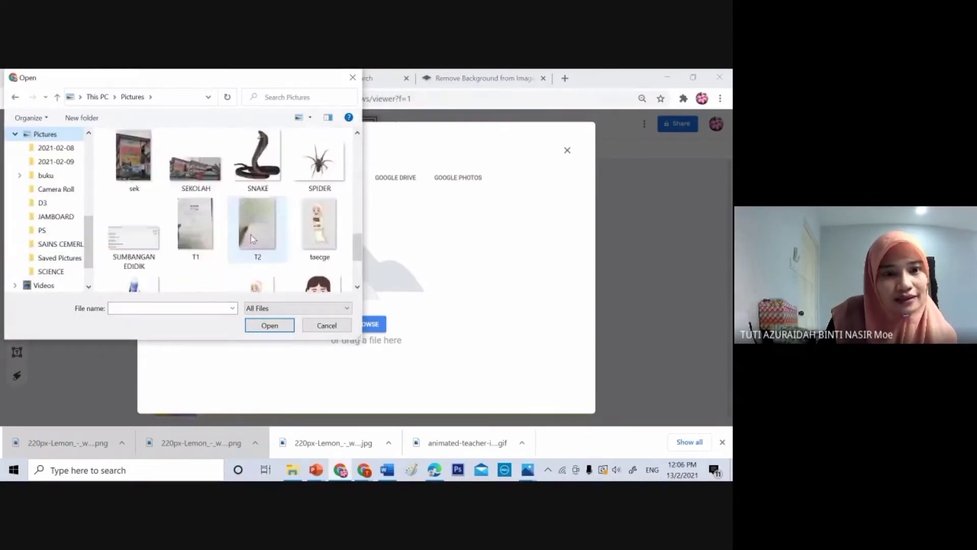
{"action": "scroll", "coordinate": [253, 244], "scroll_direction": "down", "scroll_amount": 2}
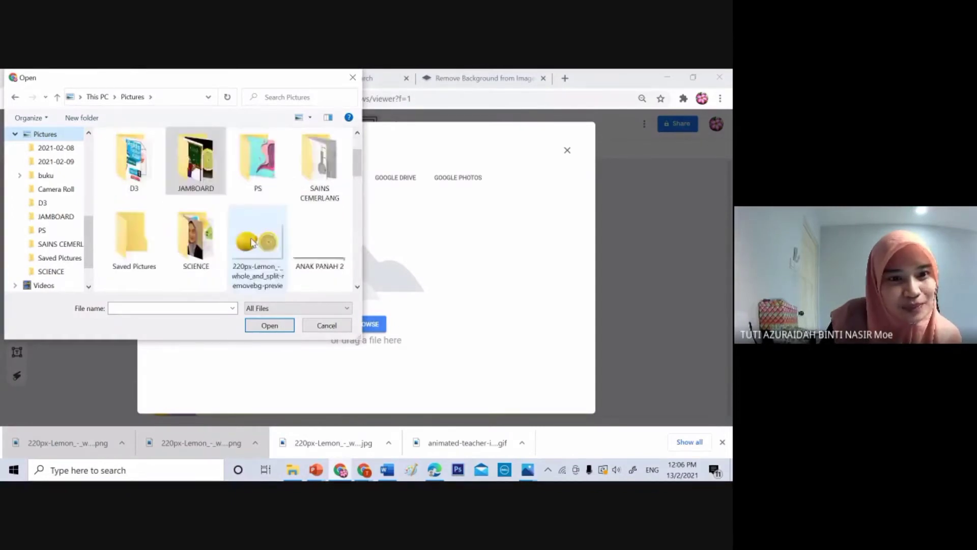
{"action": "scroll", "coordinate": [252, 243], "scroll_direction": "down", "scroll_amount": 1}
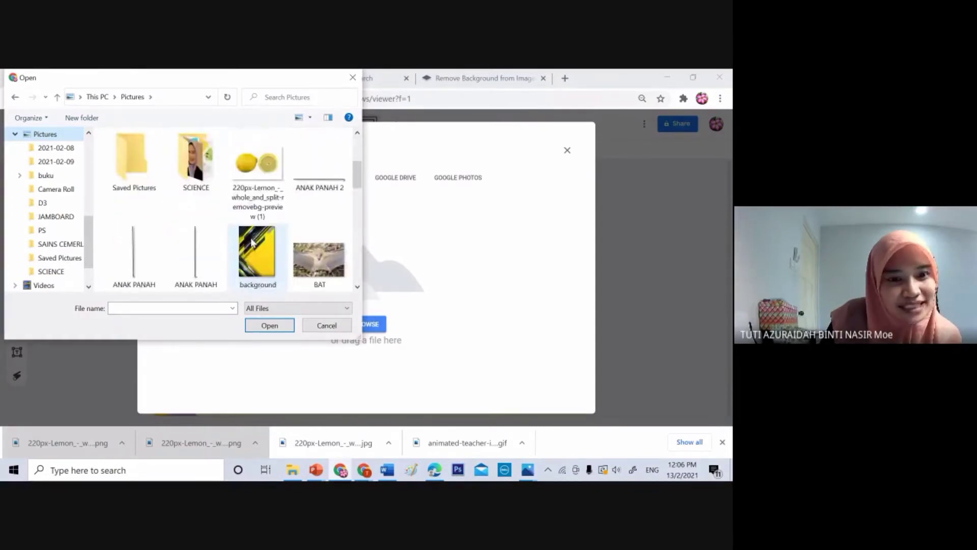
{"action": "left_click", "coordinate": [256, 178]}
{"action": "left_click", "coordinate": [289, 328]}
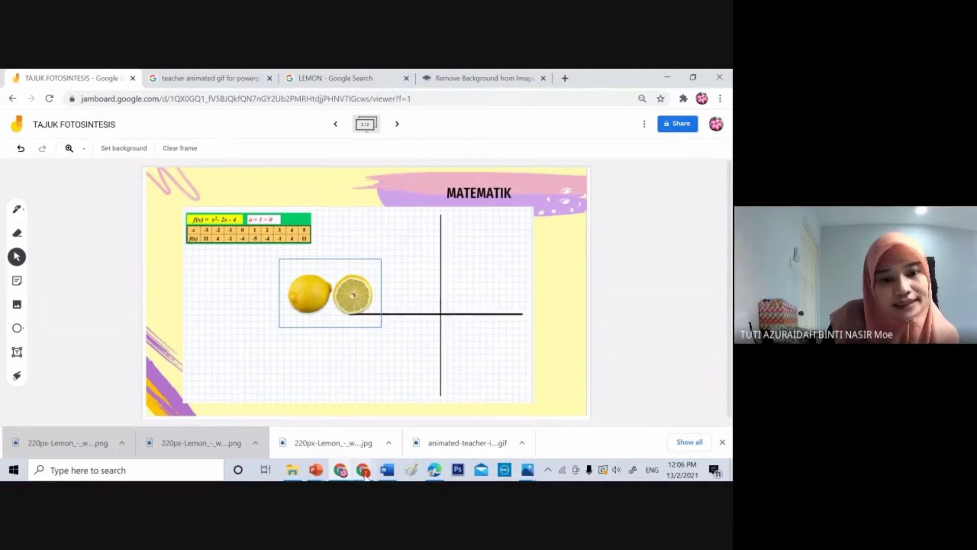
{"action": "left_click", "coordinate": [486, 78]}
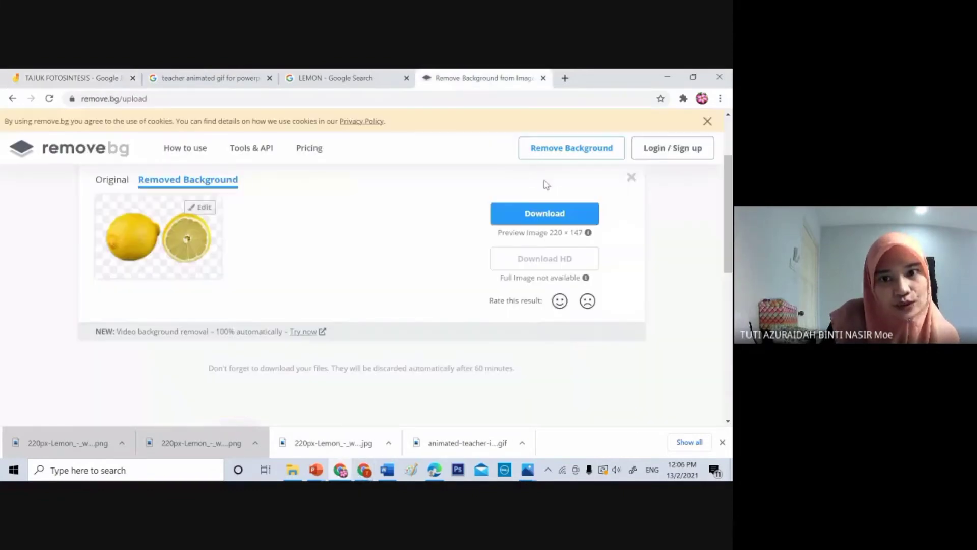
- Upload the portrait photo from Pictures > SCIENCE to remove.bg for background removal
{"action": "left_click", "coordinate": [577, 159]}
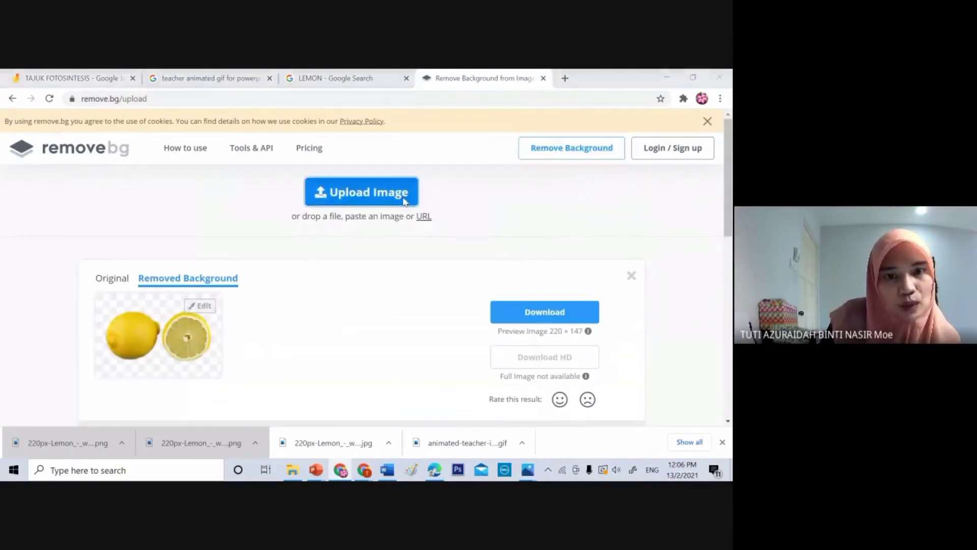
{"action": "left_click", "coordinate": [404, 202]}
{"action": "scroll", "coordinate": [293, 207], "scroll_direction": "down", "scroll_amount": 6}
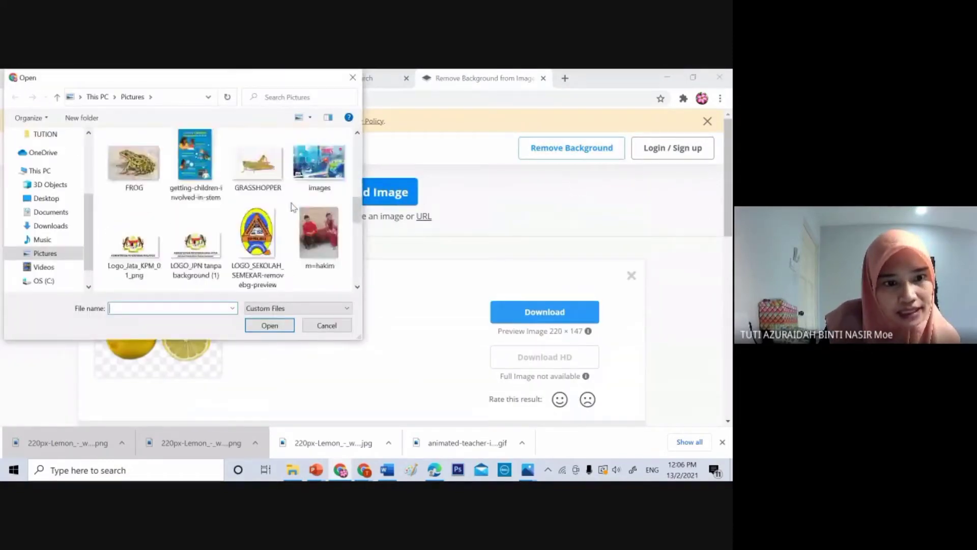
{"action": "scroll", "coordinate": [292, 206], "scroll_direction": "down", "scroll_amount": 5}
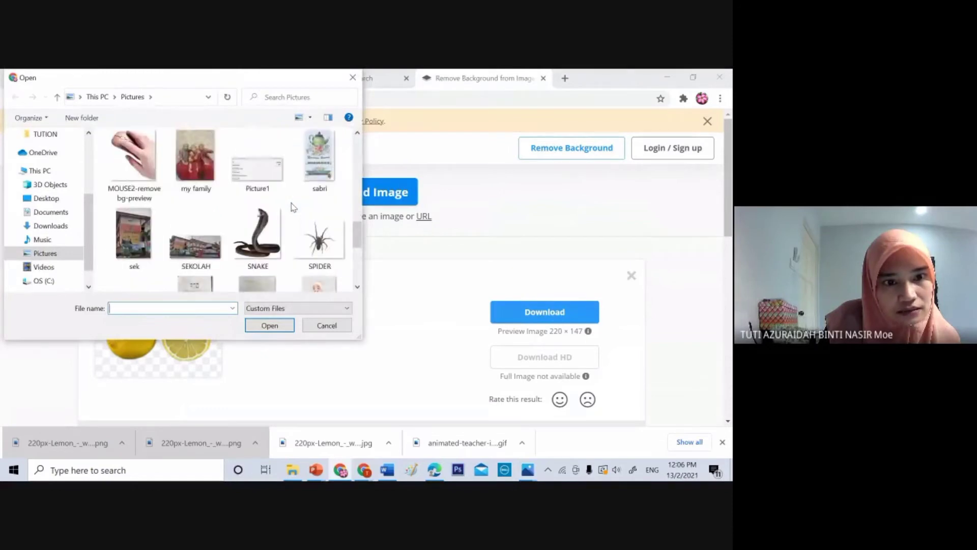
{"action": "scroll", "coordinate": [292, 206], "scroll_direction": "up", "scroll_amount": 3}
{"action": "scroll", "coordinate": [293, 206], "scroll_direction": "down", "scroll_amount": 3}
{"action": "scroll", "coordinate": [292, 206], "scroll_direction": "up", "scroll_amount": 5}
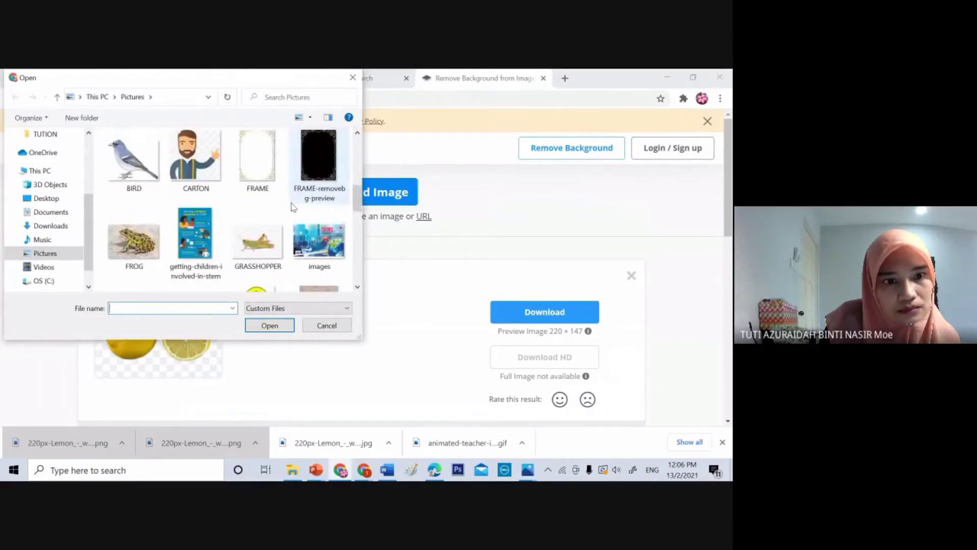
{"action": "scroll", "coordinate": [293, 207], "scroll_direction": "down", "scroll_amount": 3}
{"action": "scroll", "coordinate": [293, 206], "scroll_direction": "up", "scroll_amount": 6}
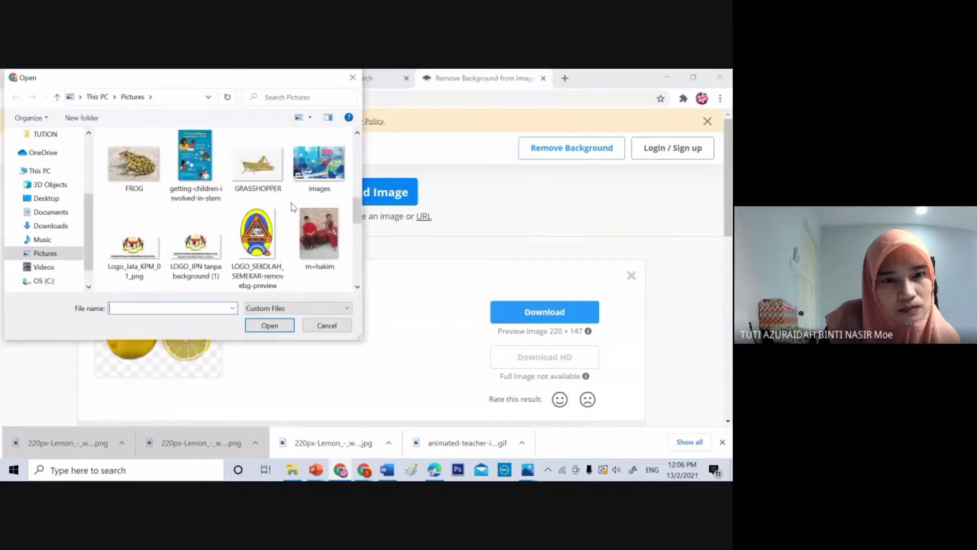
{"action": "left_click", "coordinate": [207, 169]}
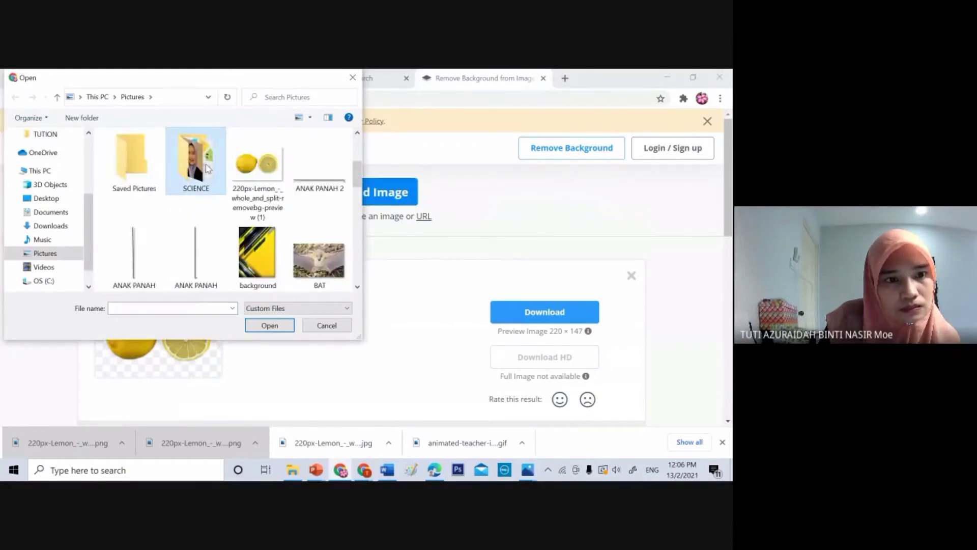
{"action": "double_click", "coordinate": [207, 169]}
{"action": "left_click", "coordinate": [159, 249]}
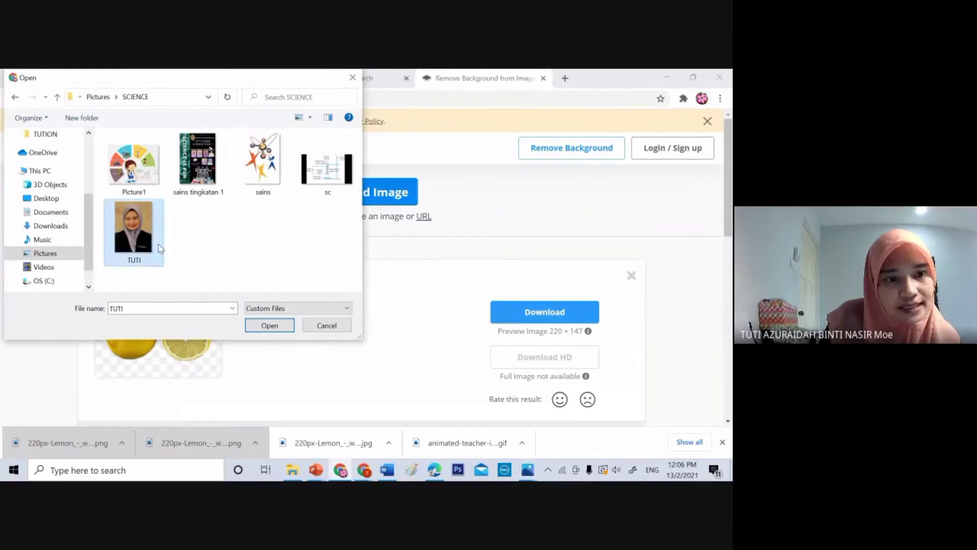
{"action": "left_click", "coordinate": [285, 324]}
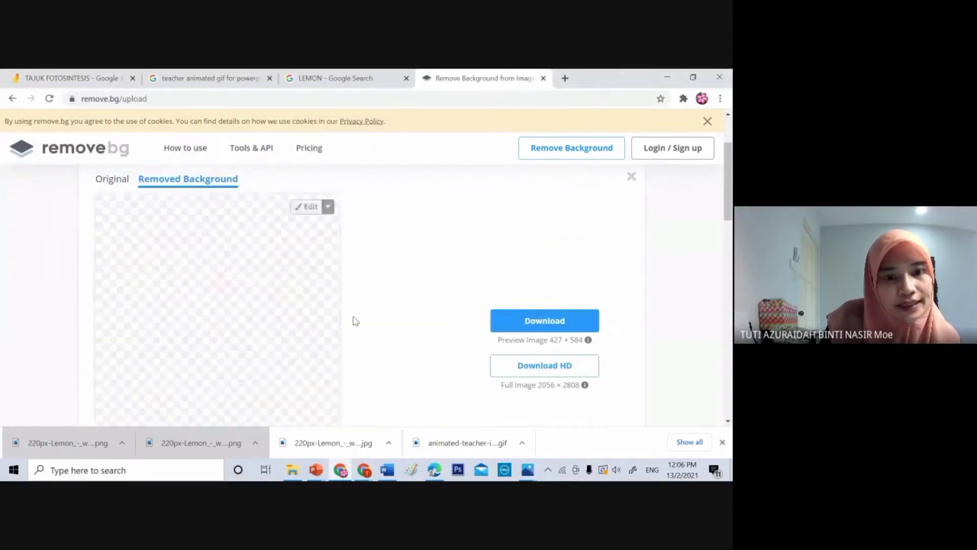
- Save the remove.bg portrait cutout as a PNG in Pictures > JAMBOARD, then return to the jam
{"action": "scroll", "coordinate": [355, 321], "scroll_direction": "down", "scroll_amount": 1}
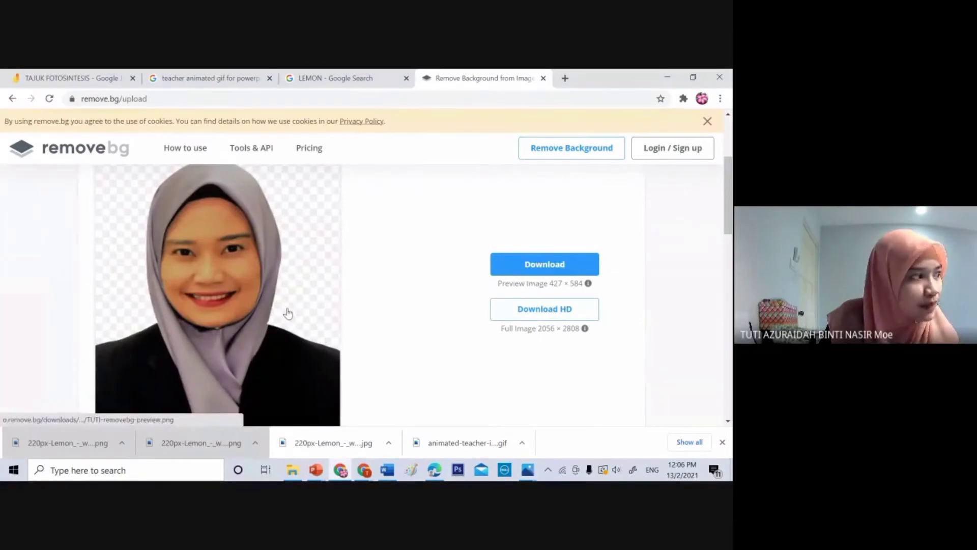
{"action": "right_click", "coordinate": [254, 310]}
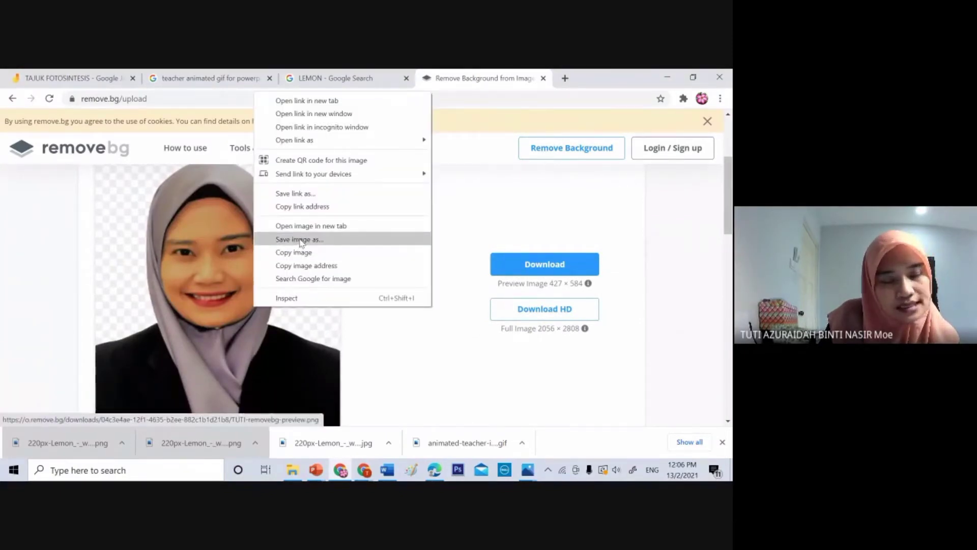
{"action": "left_click", "coordinate": [301, 240]}
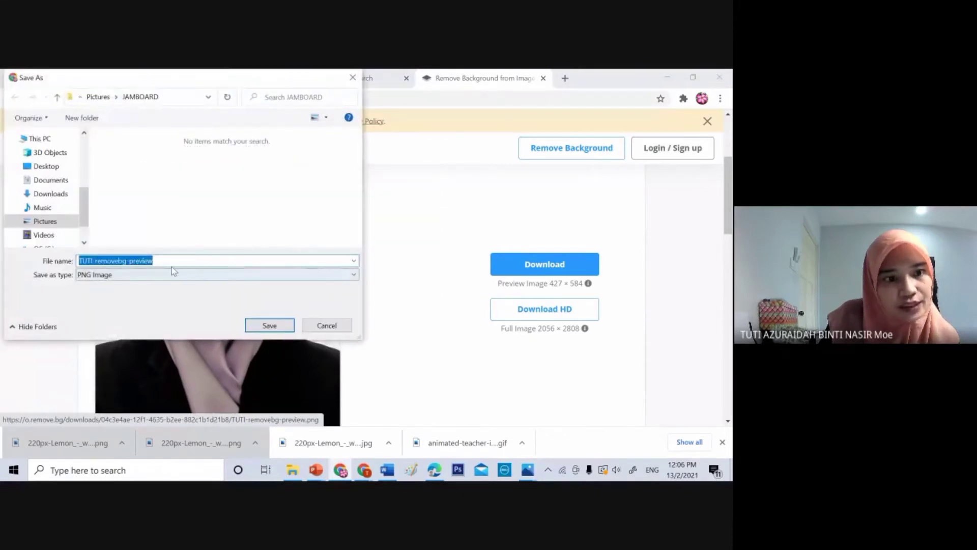
{"action": "left_click", "coordinate": [66, 222]}
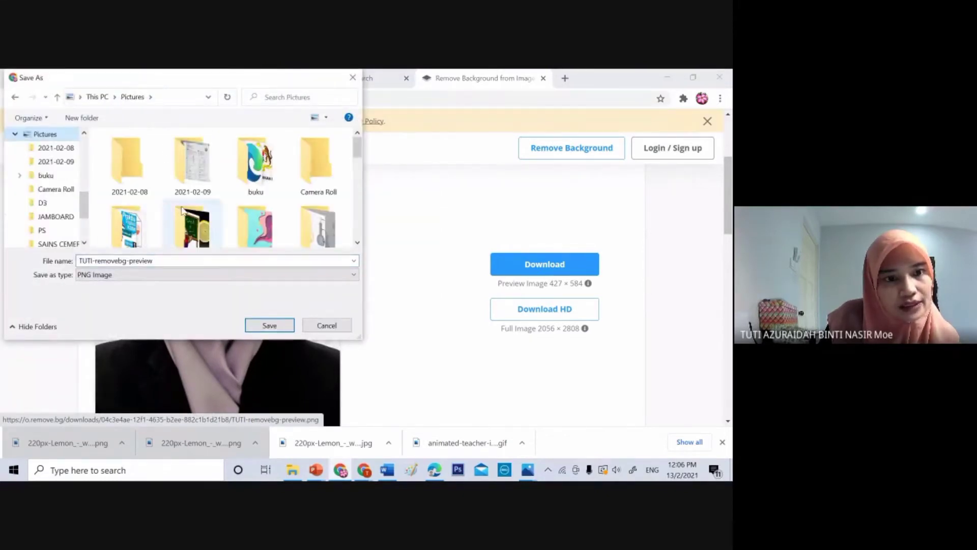
{"action": "scroll", "coordinate": [186, 210], "scroll_direction": "down", "scroll_amount": 3}
{"action": "scroll", "coordinate": [187, 210], "scroll_direction": "down", "scroll_amount": 3}
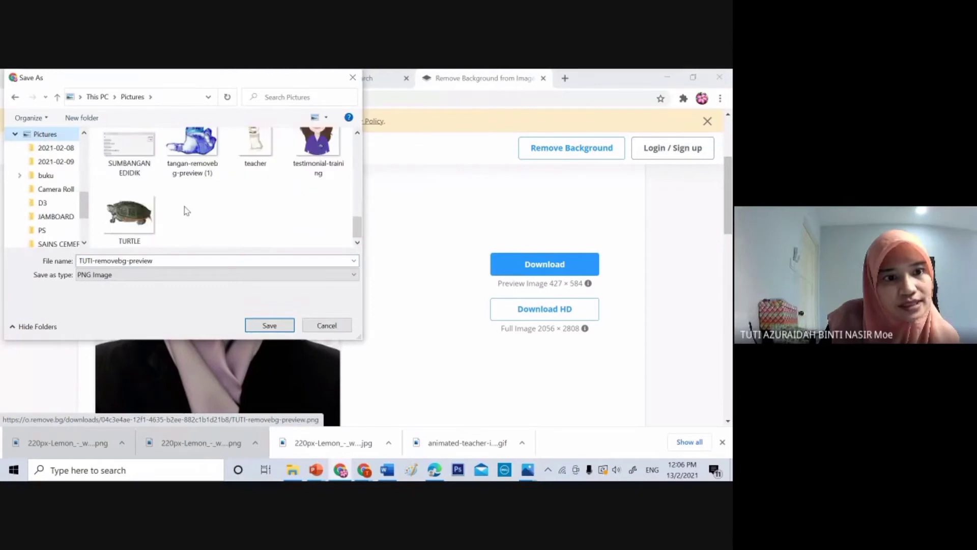
{"action": "scroll", "coordinate": [186, 210], "scroll_direction": "up", "scroll_amount": 5}
{"action": "scroll", "coordinate": [187, 206], "scroll_direction": "up", "scroll_amount": 2}
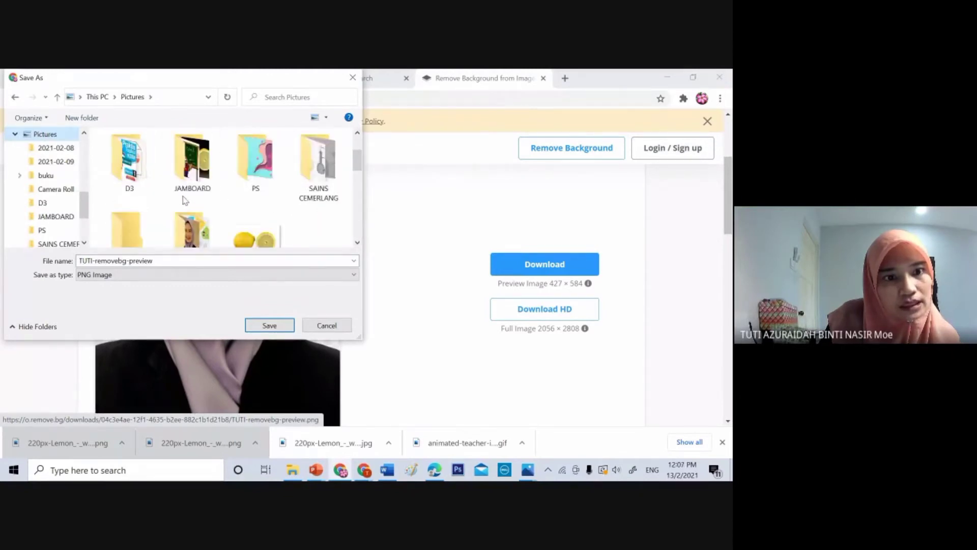
{"action": "double_click", "coordinate": [192, 175]}
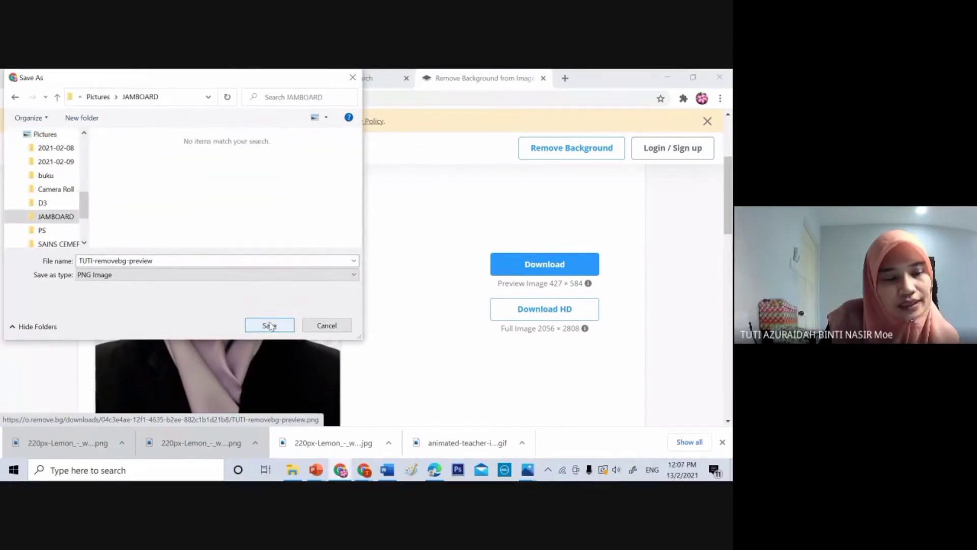
{"action": "left_click", "coordinate": [250, 329]}
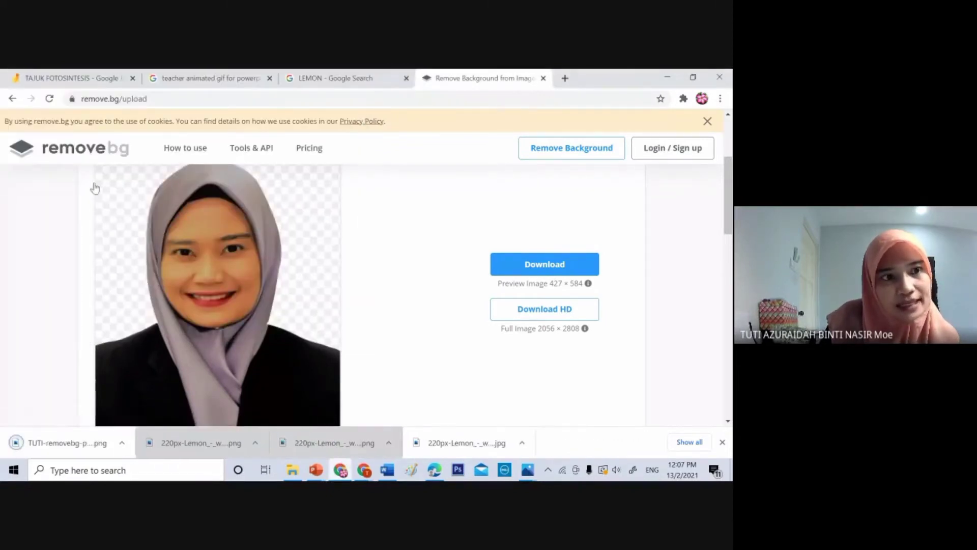
{"action": "left_click", "coordinate": [98, 78]}
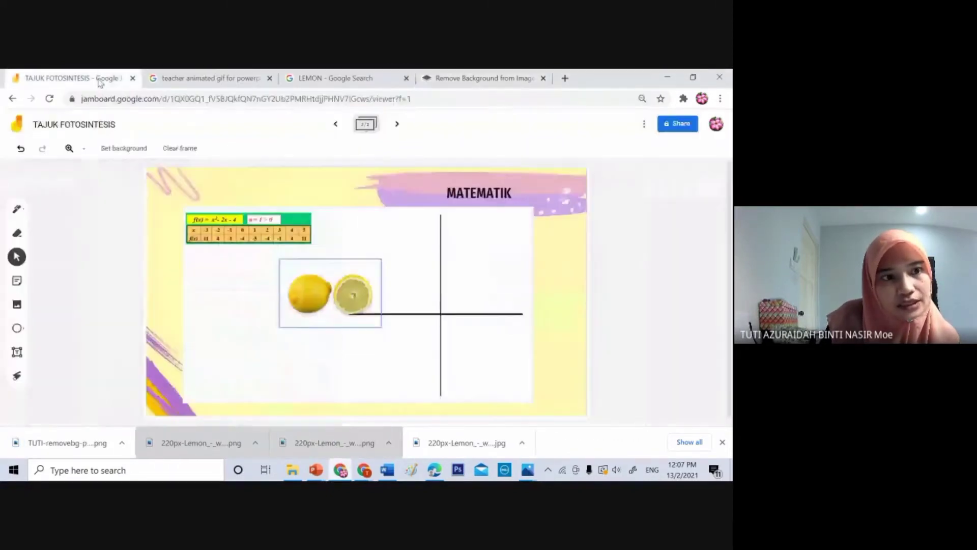
- Deselect the lemon and browse the computer's Pictures > JAMBOARD folder for an image to add
{"action": "left_click", "coordinate": [389, 227]}
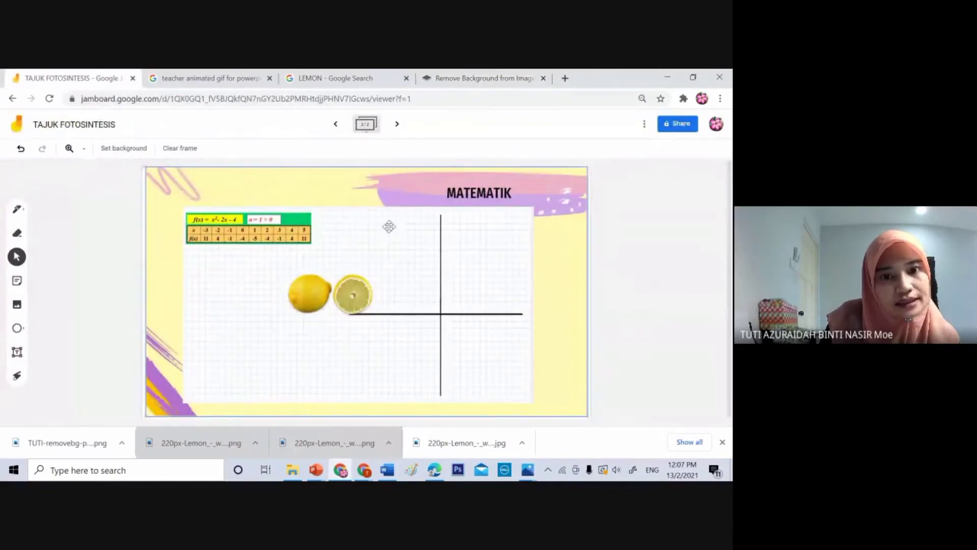
{"action": "left_click", "coordinate": [23, 314]}
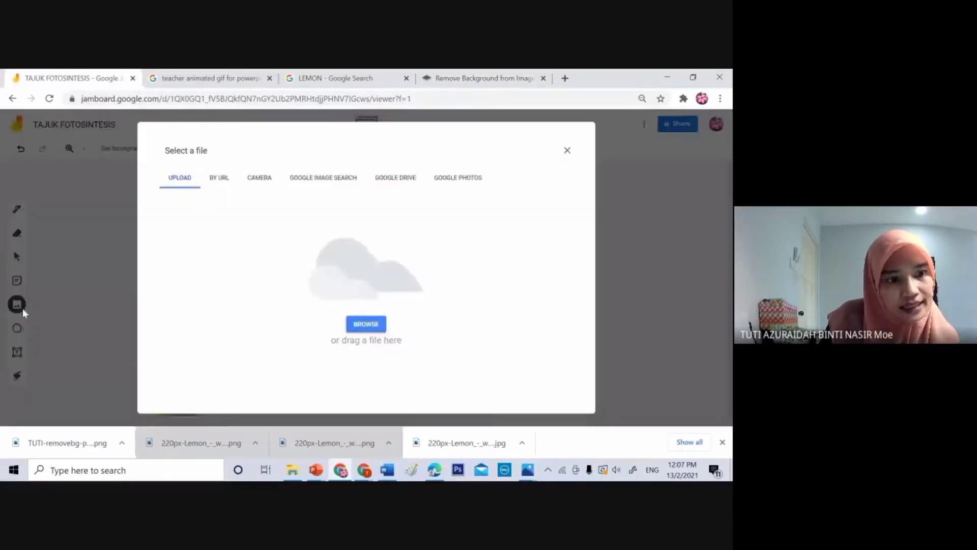
{"action": "left_click", "coordinate": [359, 325]}
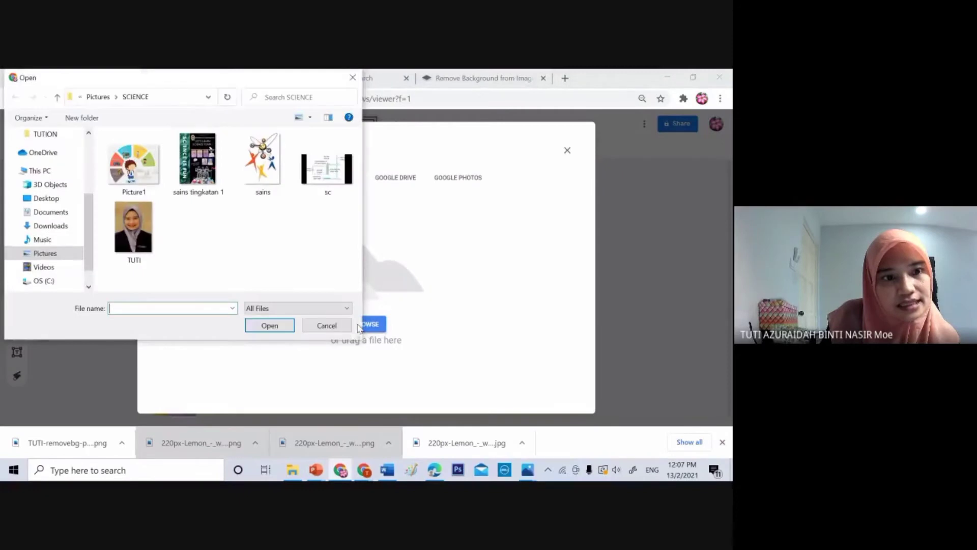
{"action": "left_click", "coordinate": [57, 255]}
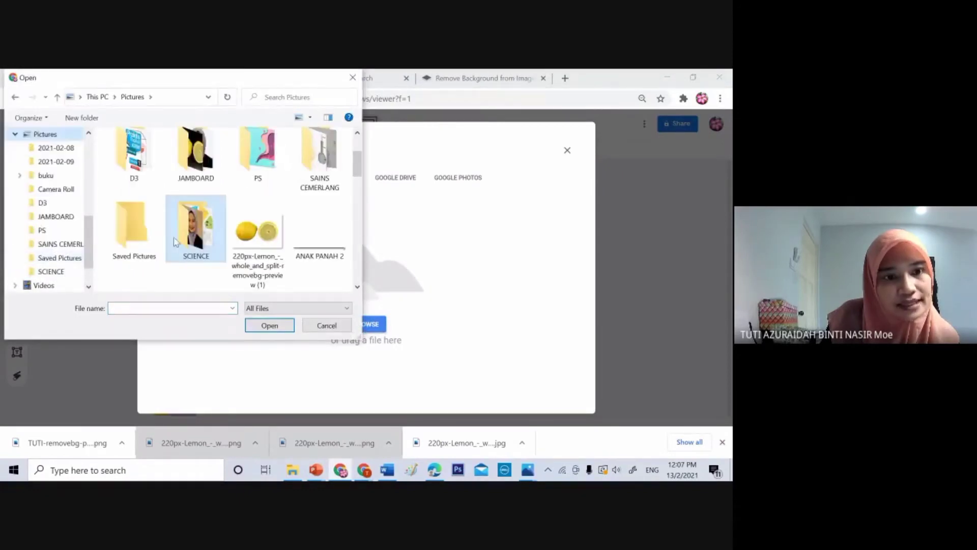
{"action": "scroll", "coordinate": [204, 233], "scroll_direction": "down", "scroll_amount": 1}
{"action": "scroll", "coordinate": [204, 233], "scroll_direction": "down", "scroll_amount": 2}
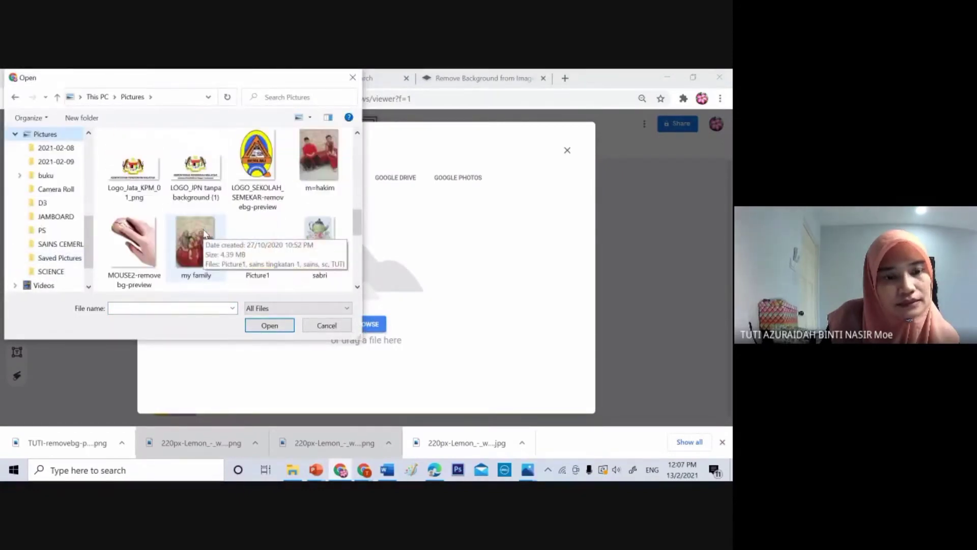
{"action": "scroll", "coordinate": [204, 233], "scroll_direction": "up", "scroll_amount": 3}
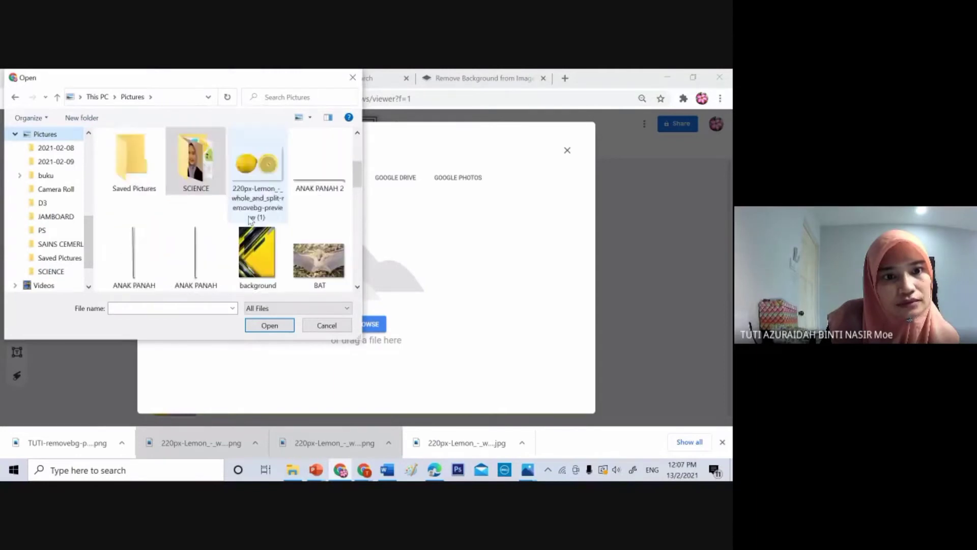
{"action": "scroll", "coordinate": [250, 219], "scroll_direction": "up", "scroll_amount": 1}
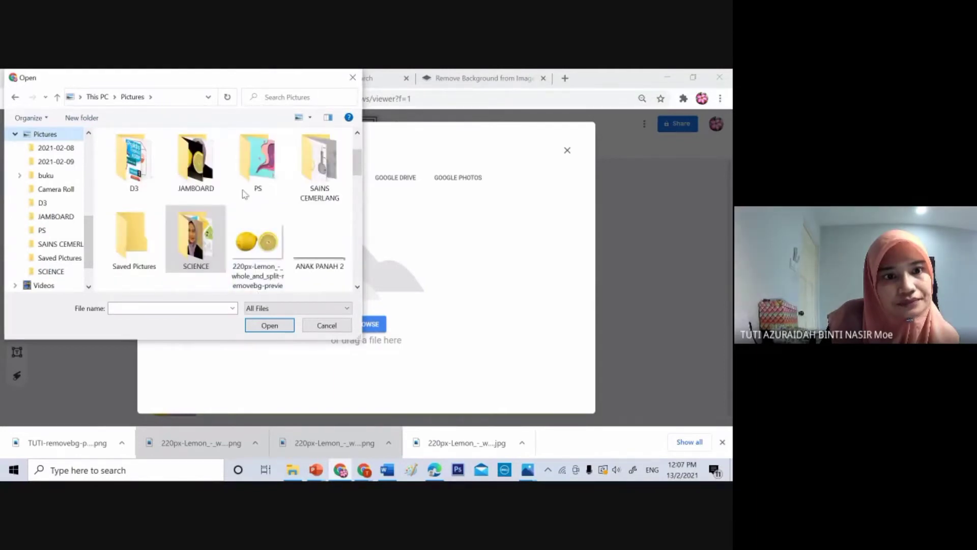
{"action": "double_click", "coordinate": [223, 168]}
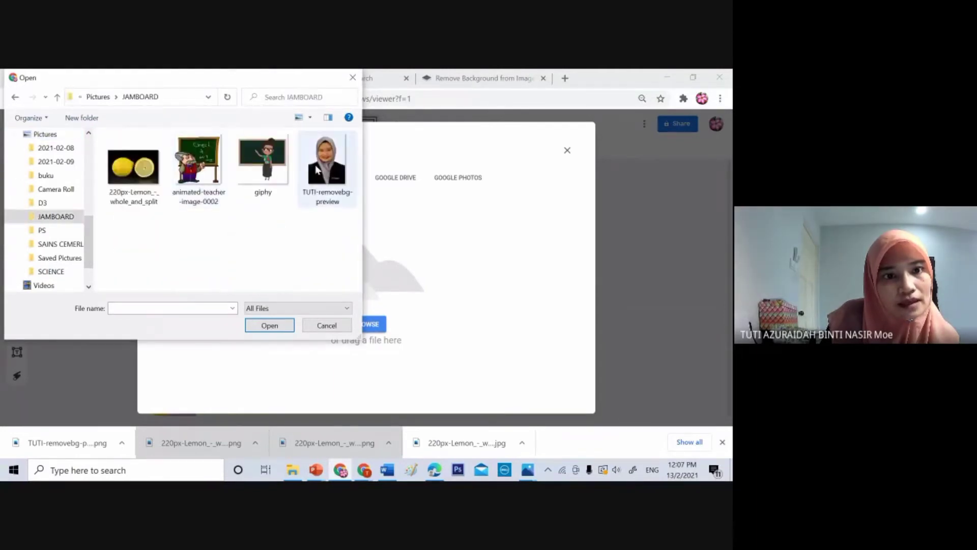
- Upload the removebg portrait and place it right of the vertical axis beside the lemon
{"action": "left_click", "coordinate": [323, 170]}
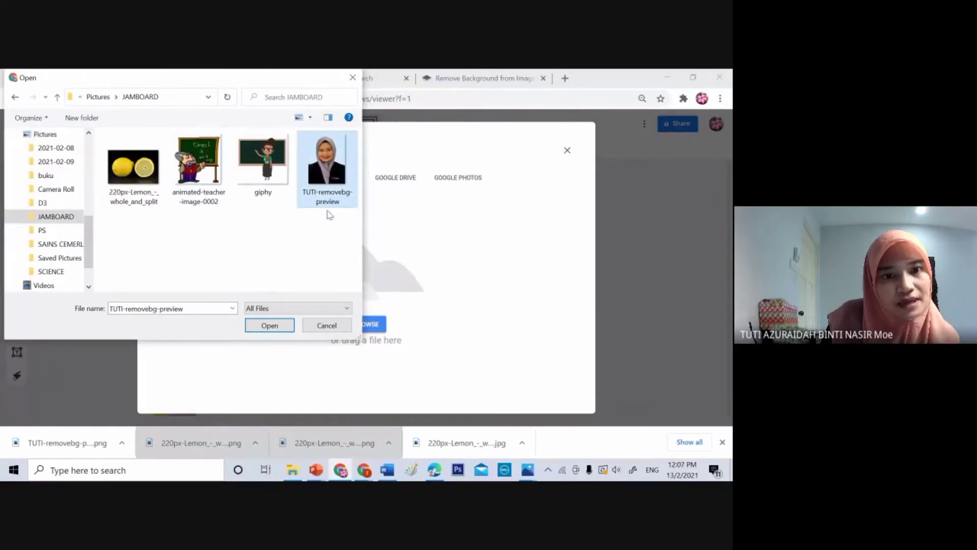
{"action": "left_click", "coordinate": [281, 326]}
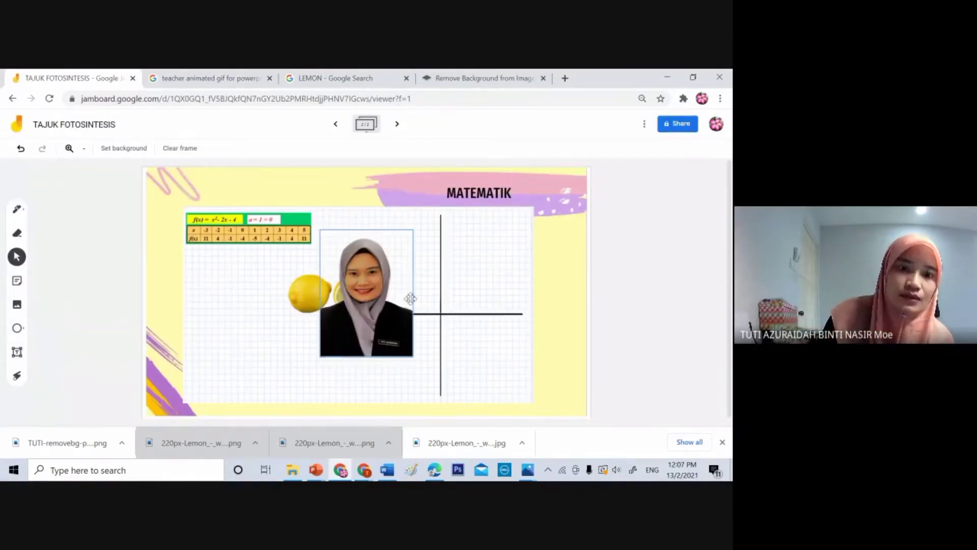
{"action": "left_click_drag", "start_coordinate": [402, 293], "coordinate": [533, 332]}
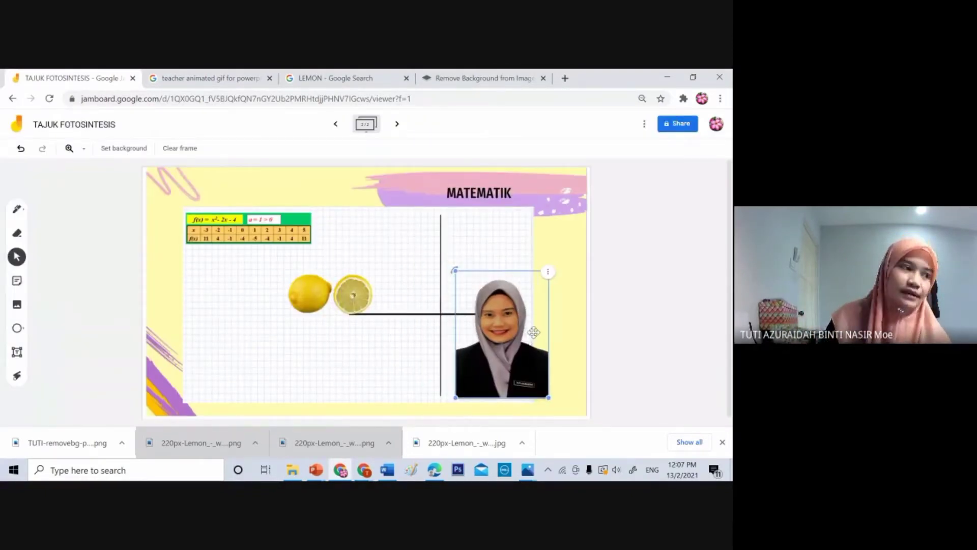
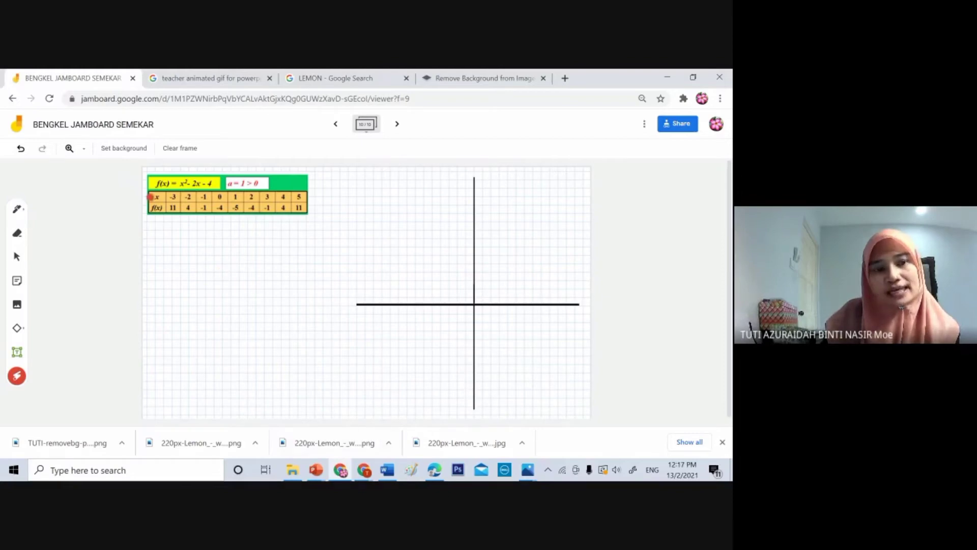
- Copy the X² + 5 = 10 equation line and its ink sketch in the Word document
{"action": "mouse_move", "coordinate": [392, 476]}
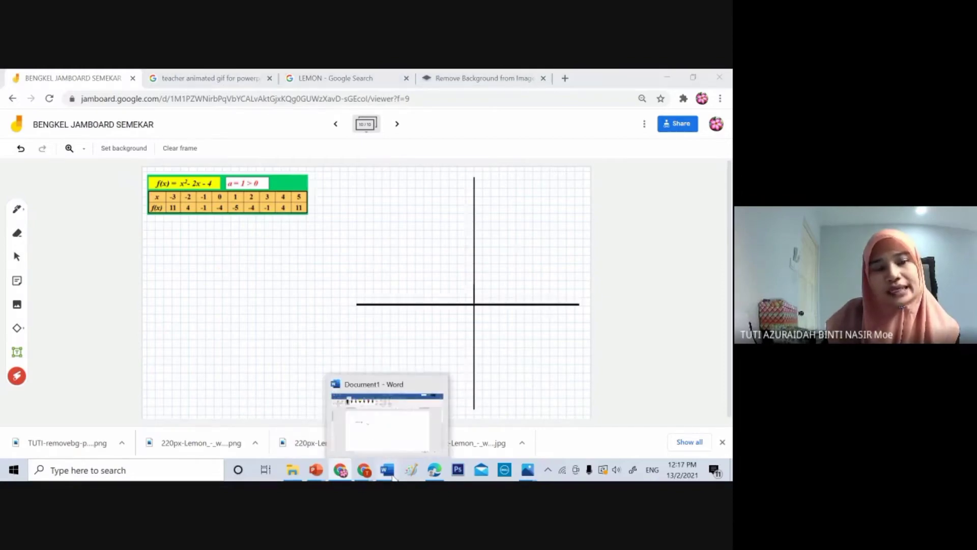
{"action": "left_click", "coordinate": [345, 399]}
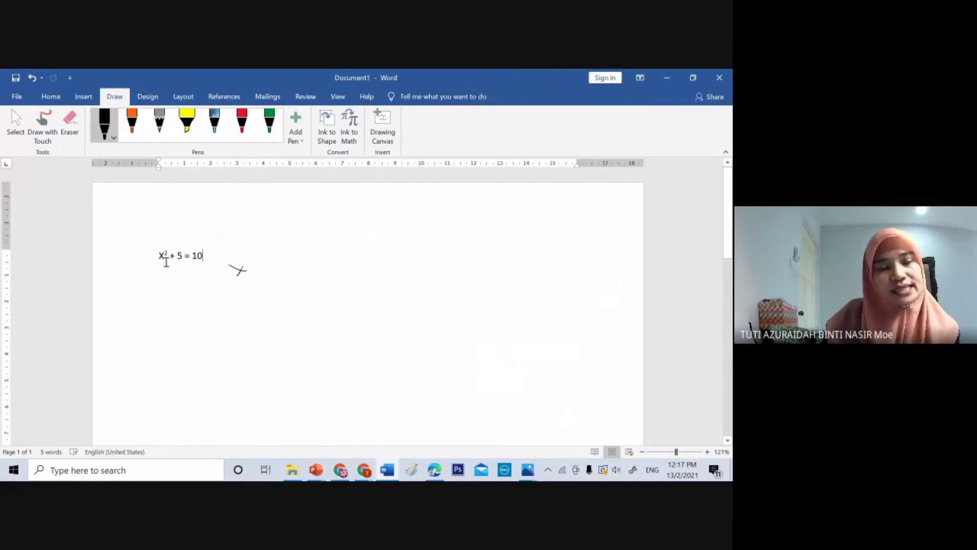
{"action": "left_click", "coordinate": [51, 96]}
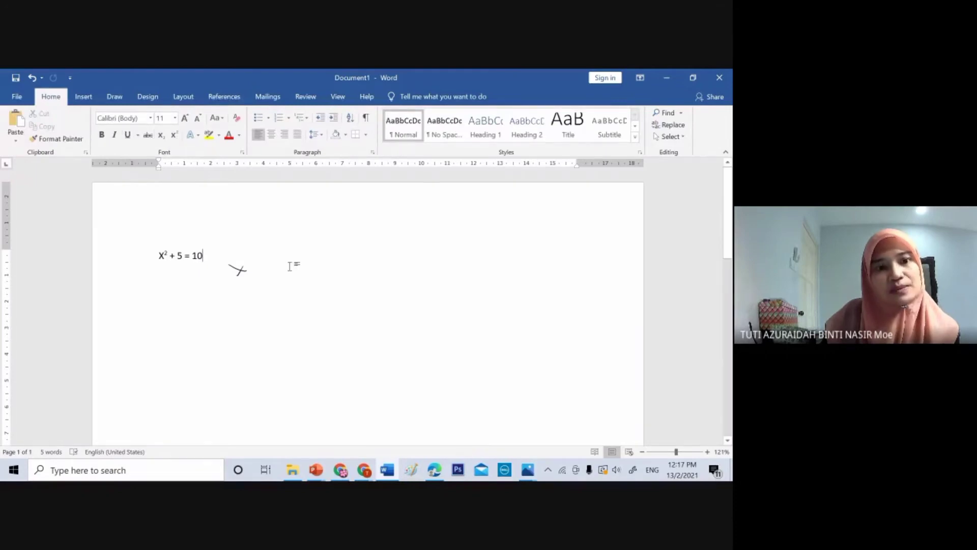
{"action": "left_click", "coordinate": [157, 255]}
{"action": "left_click_drag", "start_coordinate": [159, 256], "coordinate": [212, 255]}
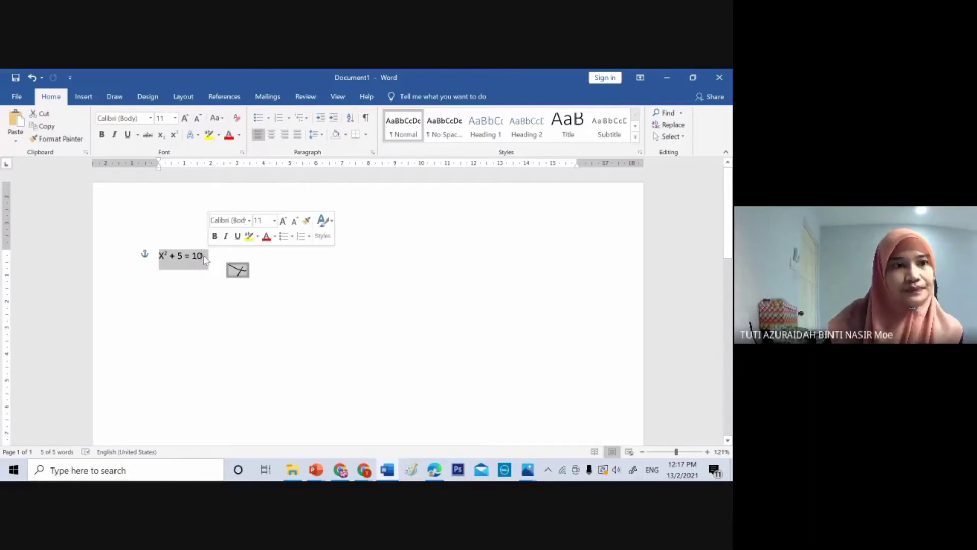
{"action": "left_click", "coordinate": [47, 126]}
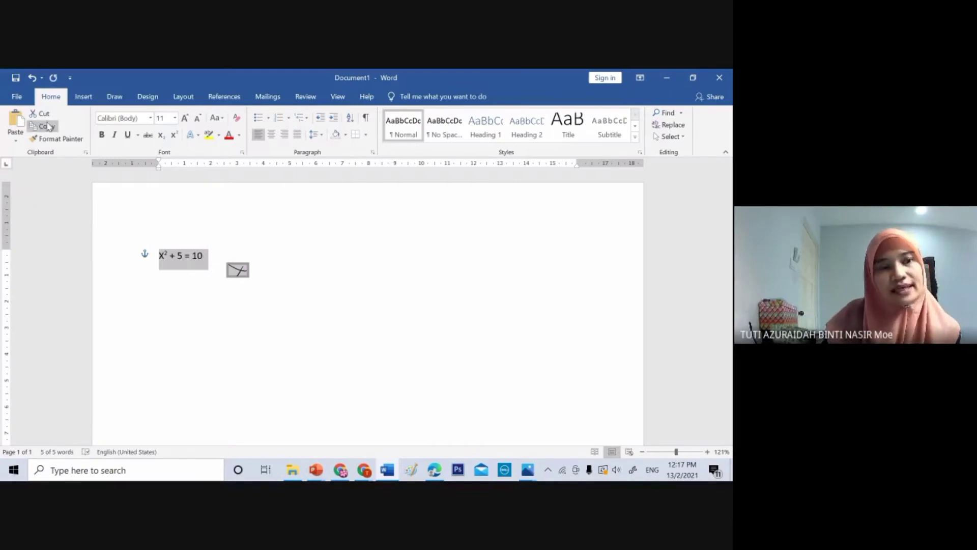
- Reselect the equation in Word, then return to the Jamboard frame
{"action": "left_click", "coordinate": [339, 471]}
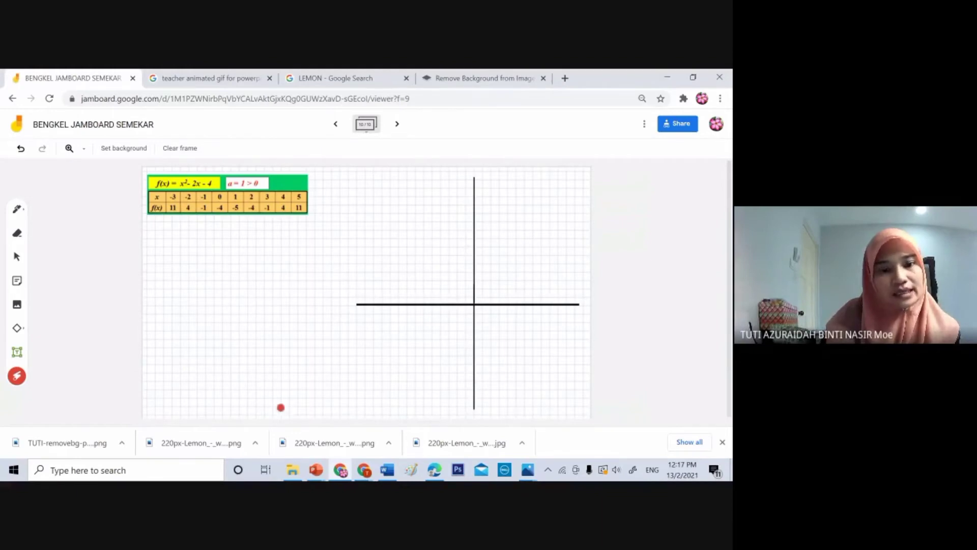
{"action": "left_click", "coordinate": [386, 470]}
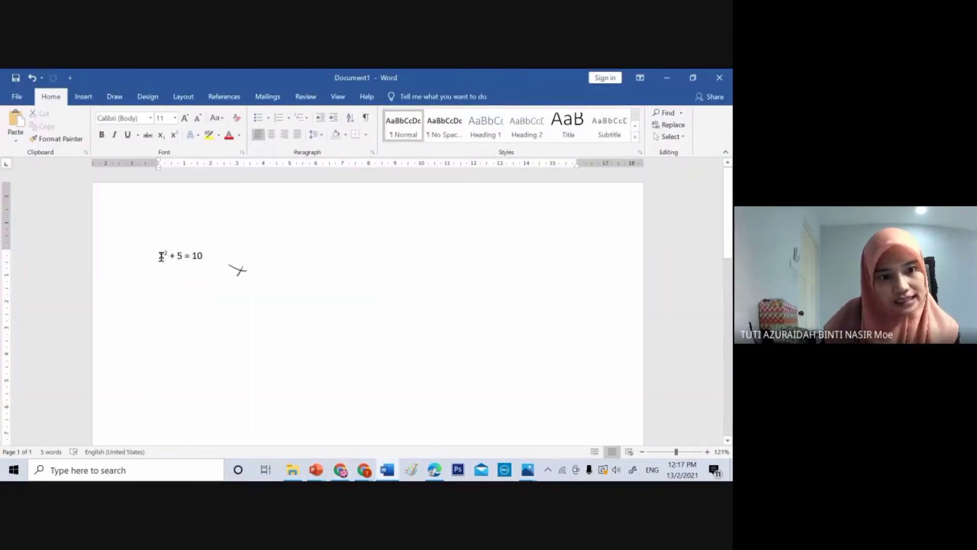
{"action": "left_click", "coordinate": [183, 261]}
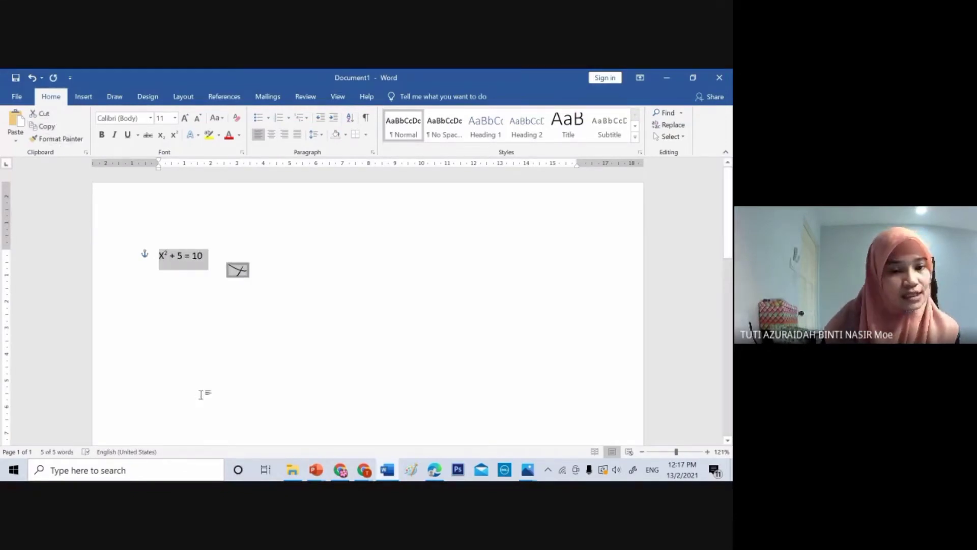
{"action": "left_click", "coordinate": [340, 470]}
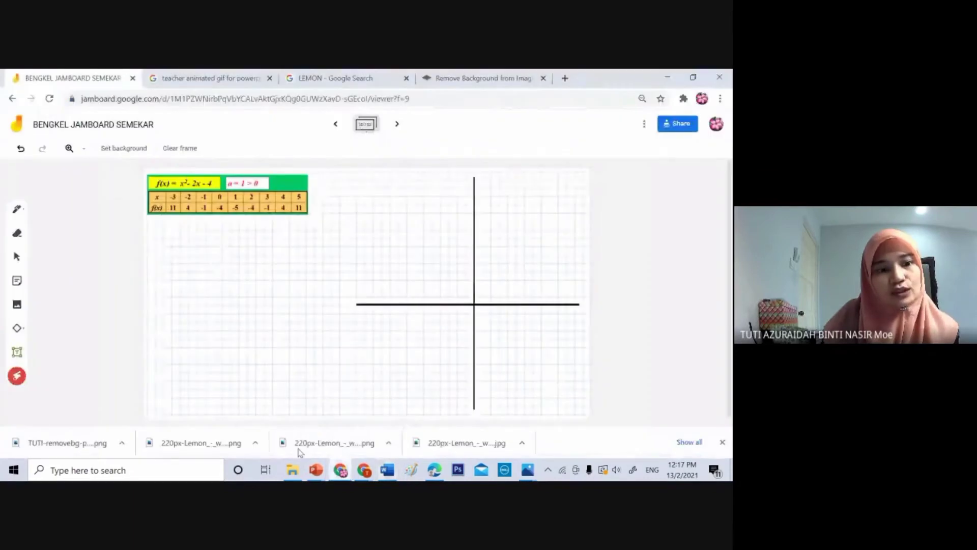
- Add an 'X2 + 5 = 10' text box left of the axes, widened to one line
{"action": "left_click", "coordinate": [21, 353]}
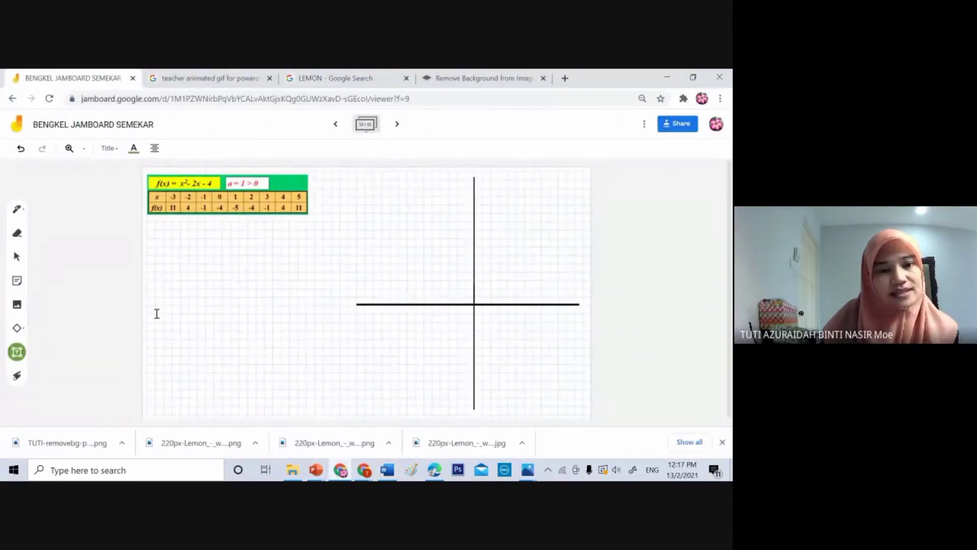
{"action": "left_click", "coordinate": [168, 304]}
{"action": "left_click", "coordinate": [243, 318]}
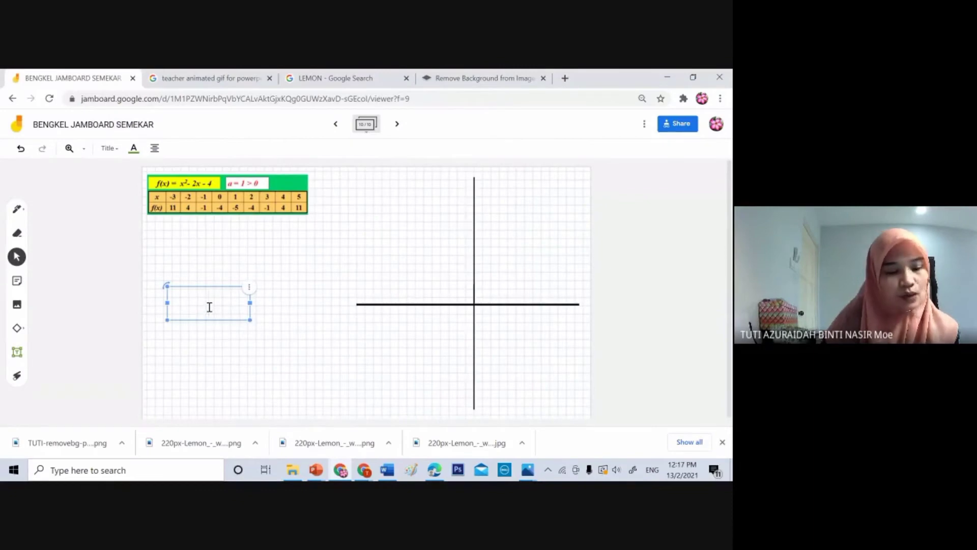
{"action": "type", "text": "X2 + 5 = 10"}
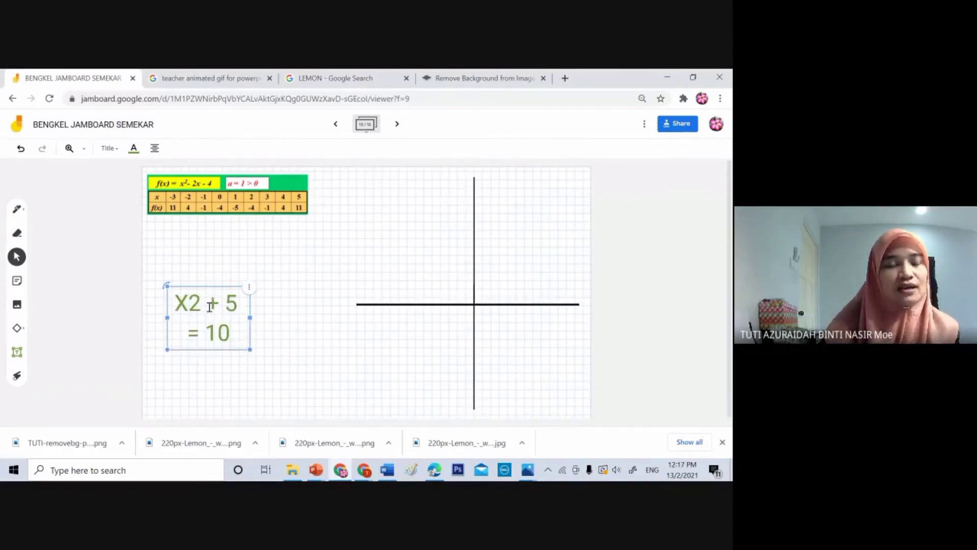
{"action": "left_click_drag", "start_coordinate": [250, 318], "coordinate": [314, 309]}
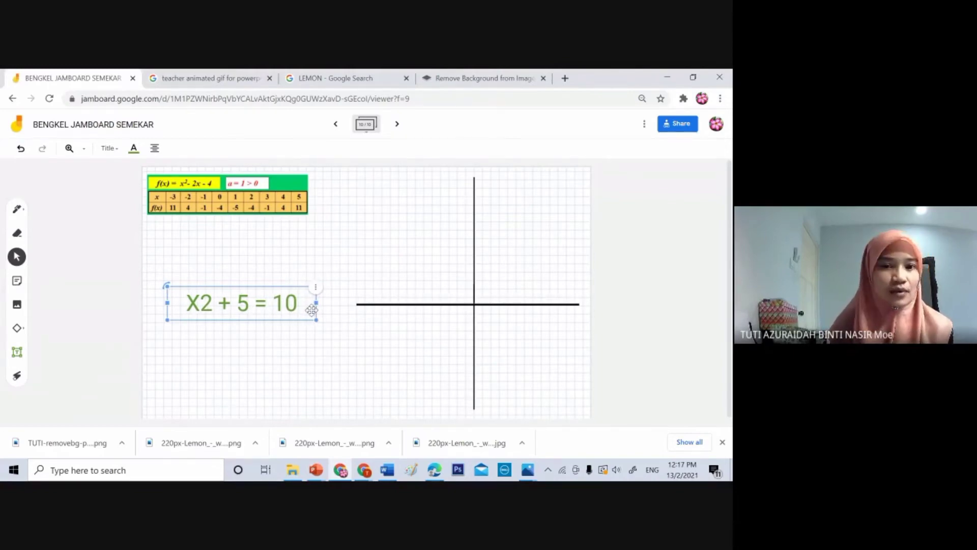
{"action": "left_click", "coordinate": [391, 470]}
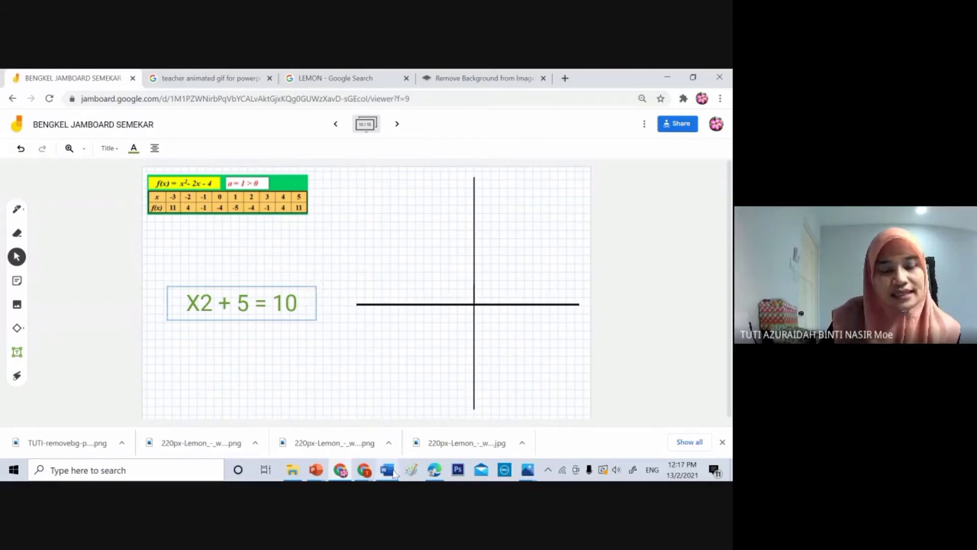
- Snip the X² + 5 = 10 equation in Word with Win+Shift+S, then return to Jamboard
{"action": "left_click", "coordinate": [355, 355]}
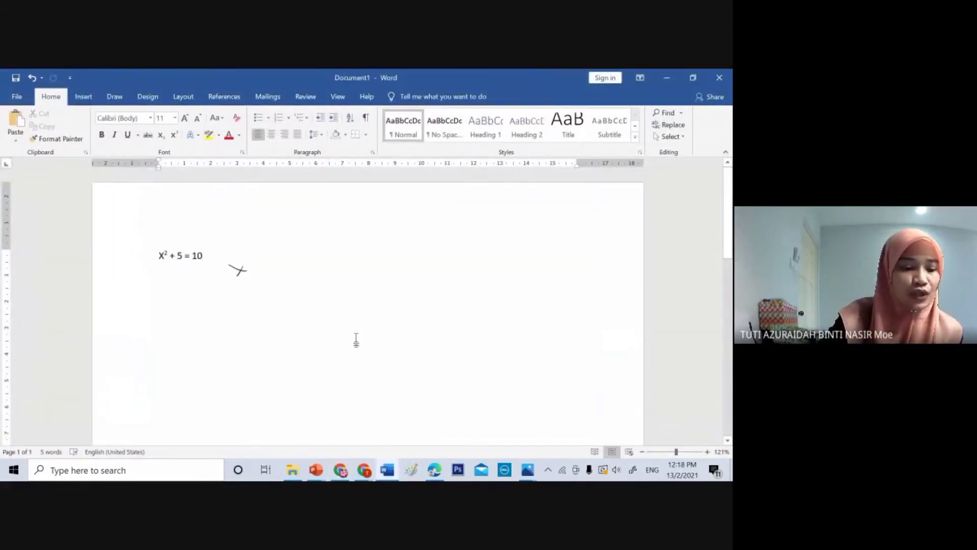
{"action": "key", "text": "super+shift+s"}
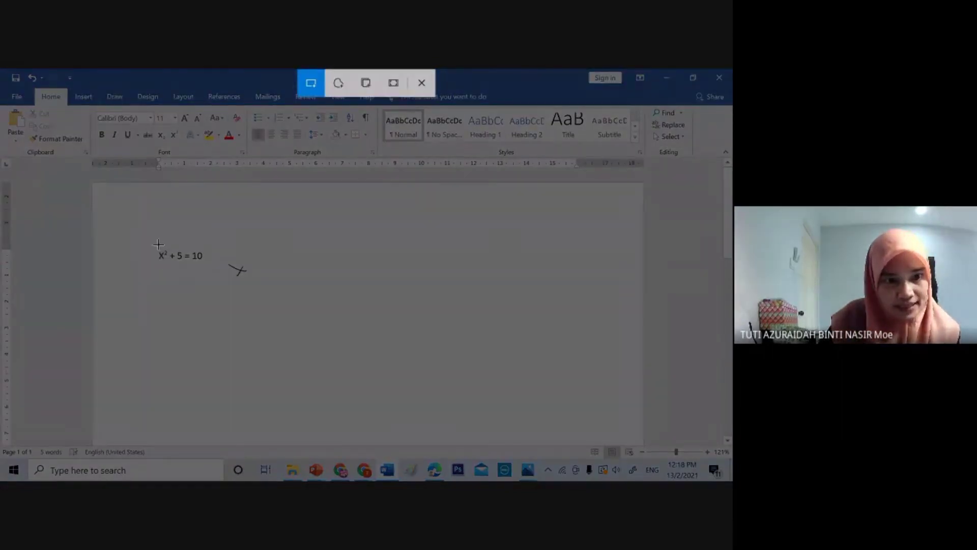
{"action": "left_click_drag", "start_coordinate": [154, 245], "coordinate": [207, 264]}
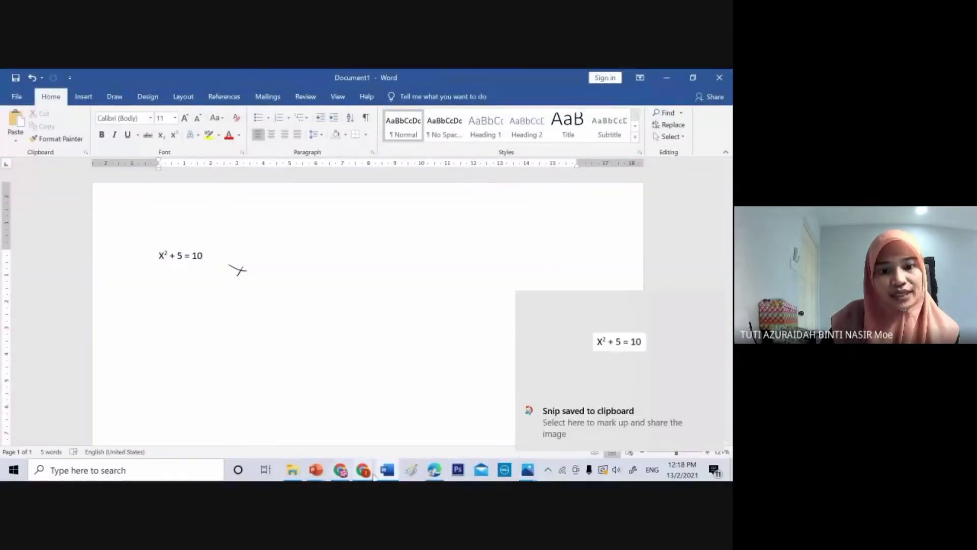
{"action": "left_click", "coordinate": [340, 469]}
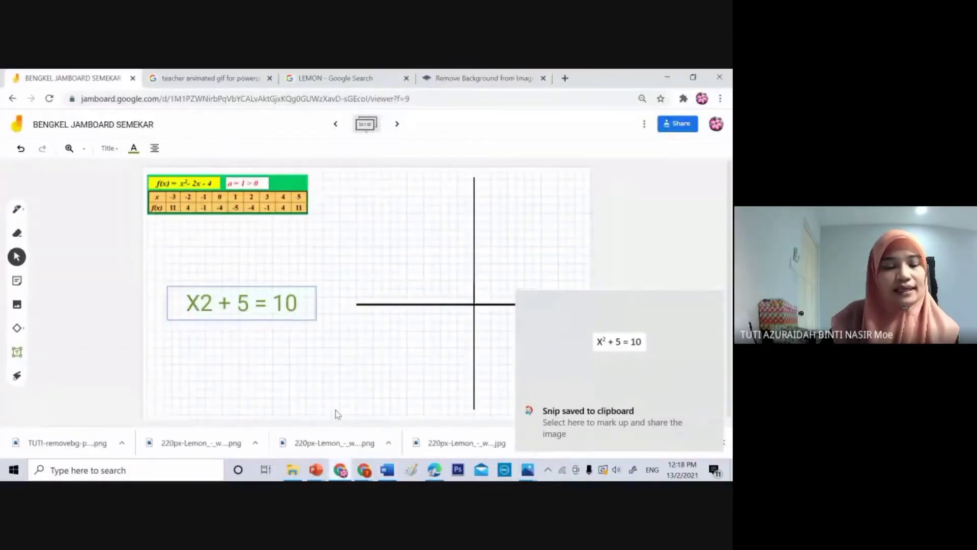
- Paste the equation snip beneath the value table and nudge the X² + 5 = 10 box up
{"action": "key", "text": "ctrl+v"}
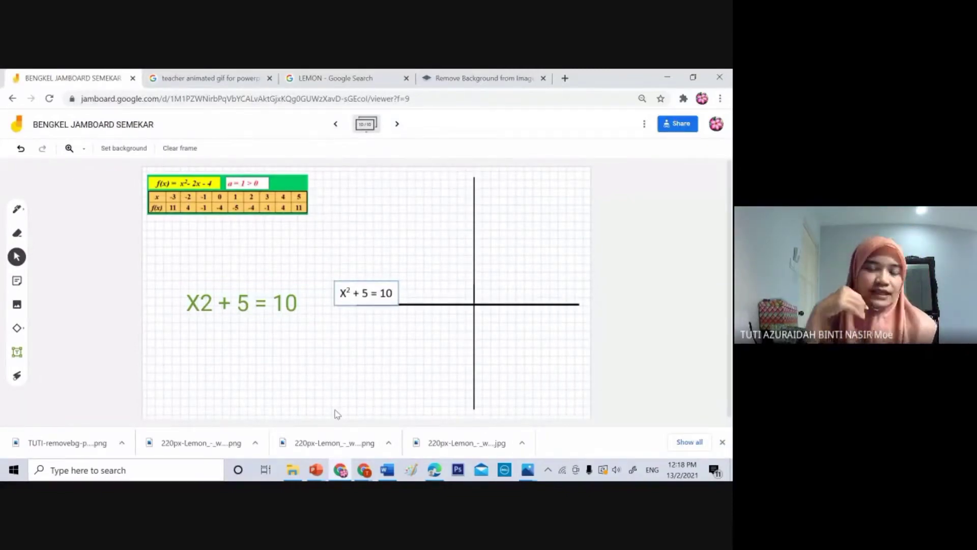
{"action": "left_click_drag", "start_coordinate": [343, 294], "coordinate": [220, 276]}
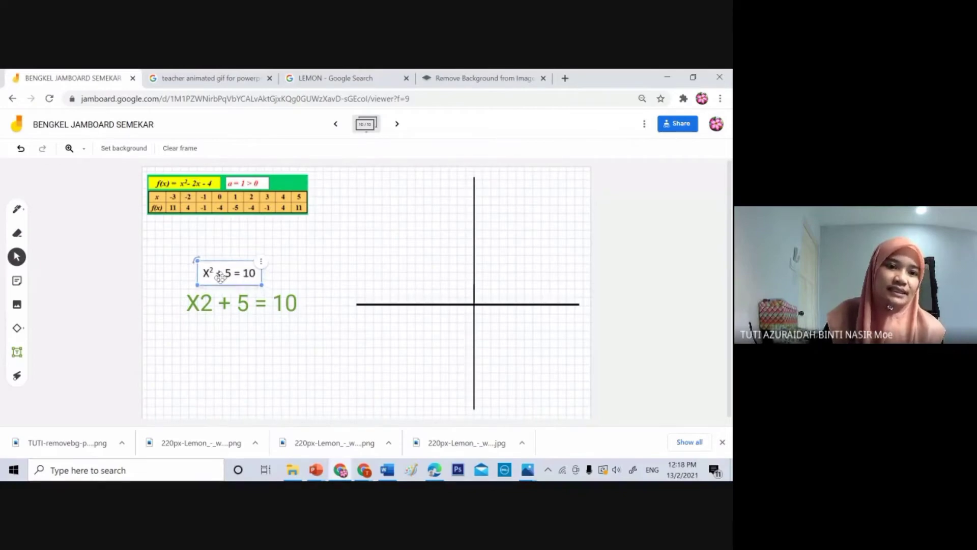
{"action": "left_click", "coordinate": [307, 370]}
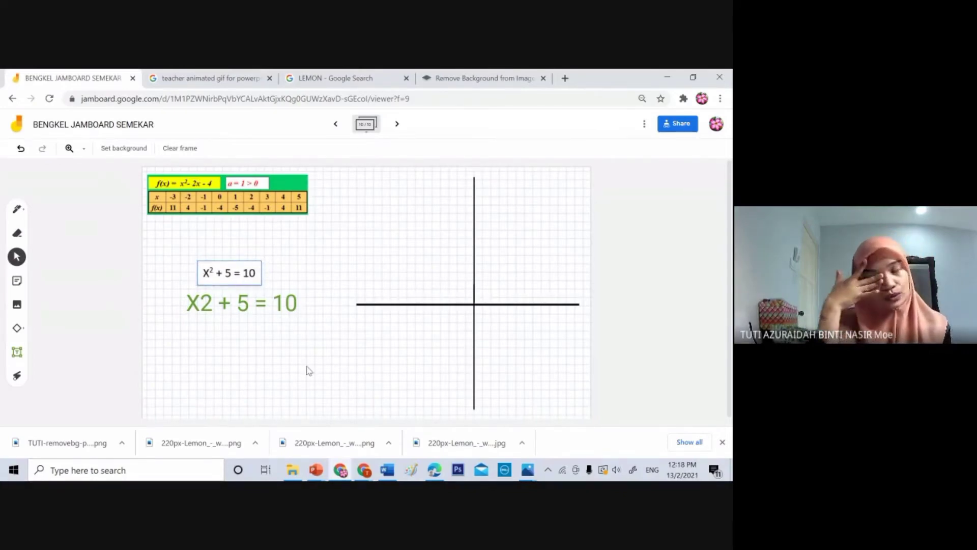
{"action": "left_click_drag", "start_coordinate": [212, 275], "coordinate": [187, 248]}
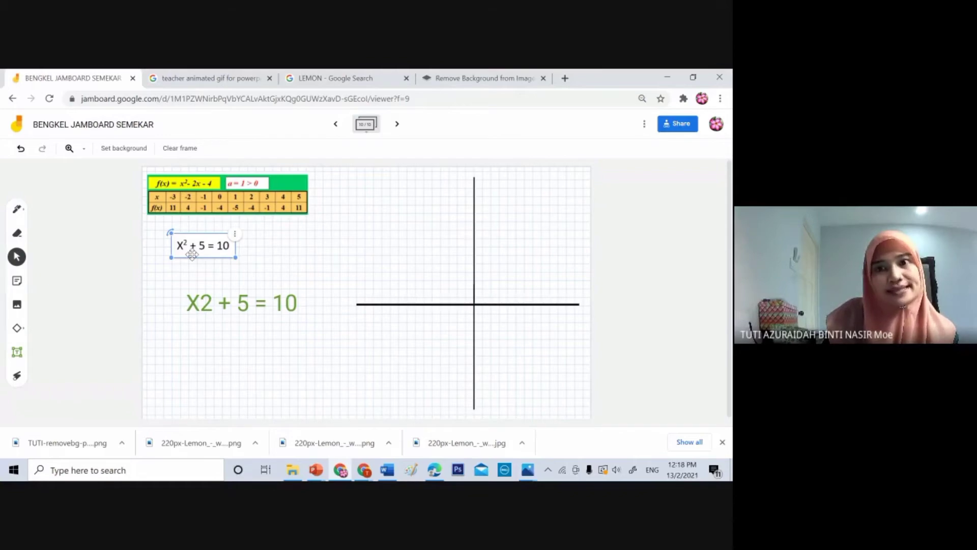
{"action": "key", "text": "Escape"}
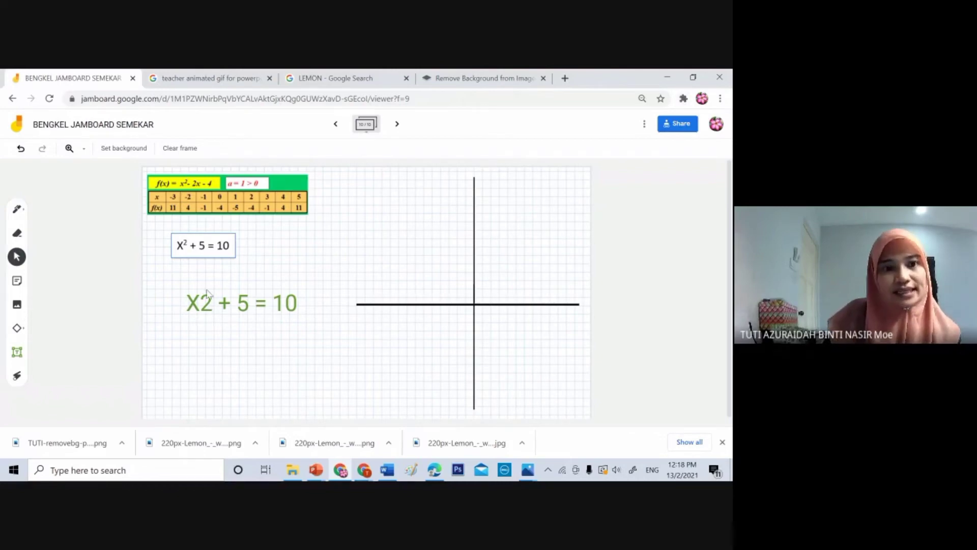
{"action": "left_click_drag", "start_coordinate": [207, 256], "coordinate": [206, 248]}
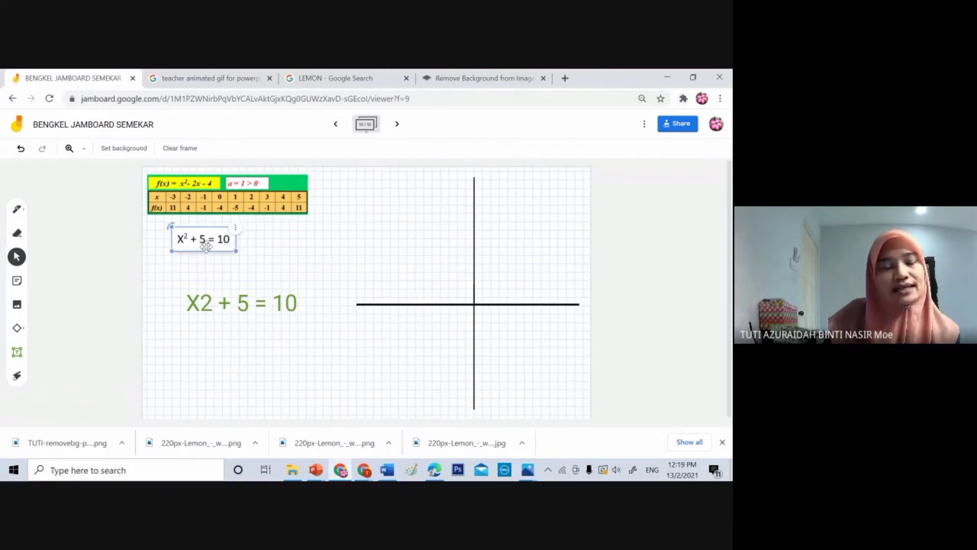
{"action": "left_click", "coordinate": [582, 166]}
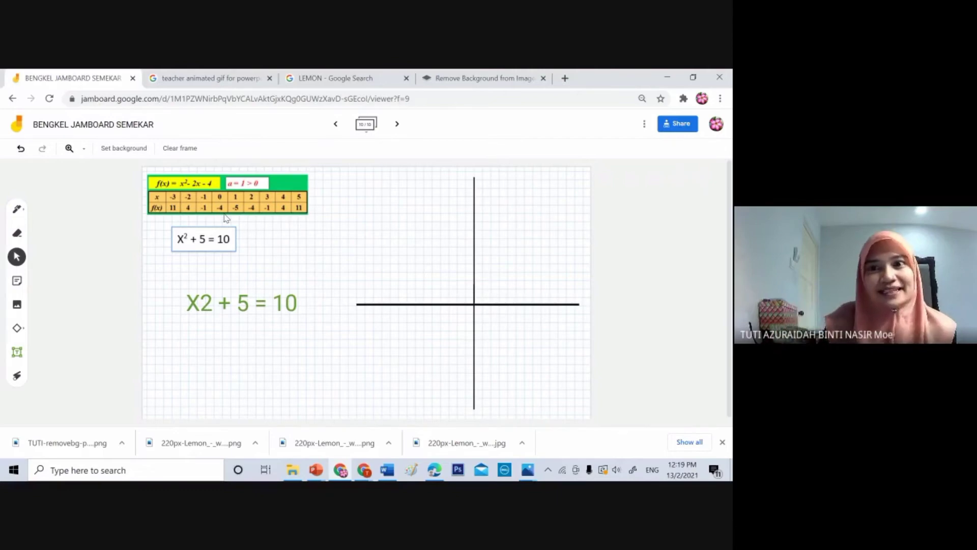
{"action": "left_click", "coordinate": [683, 98]}
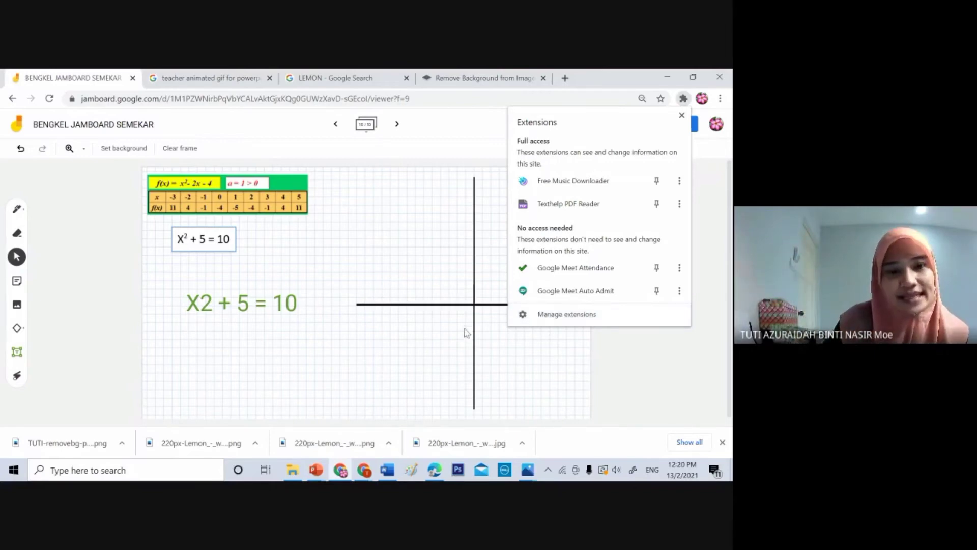
{"action": "left_click", "coordinate": [682, 117]}
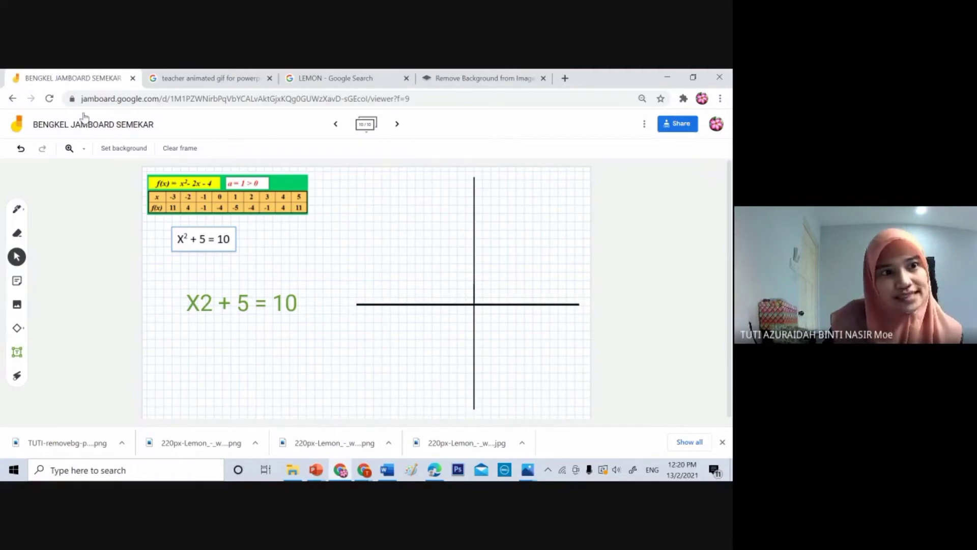
- Create a new jam from the Jamboard home and name it 'BENGKEL CUBA2 JAMBOARD'
{"action": "left_click", "coordinate": [14, 100]}
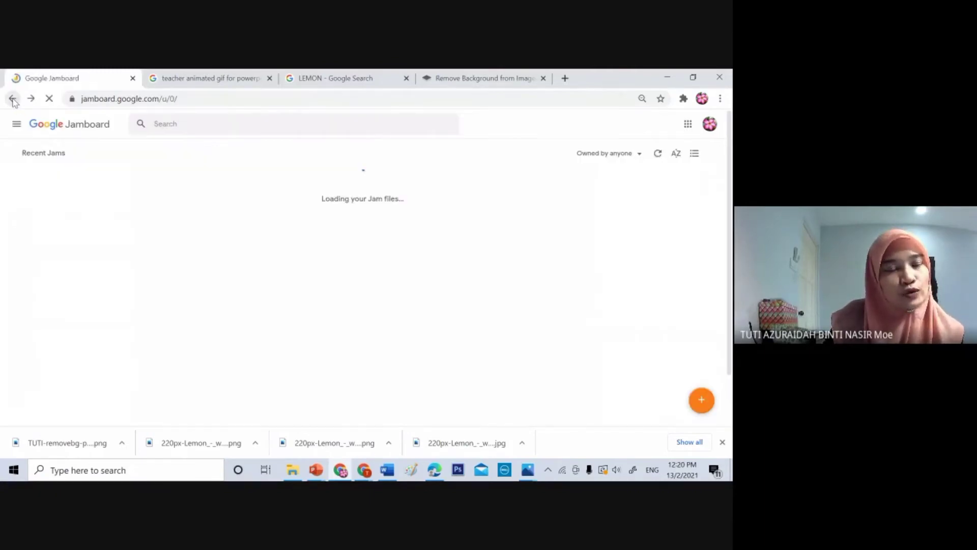
{"action": "left_click", "coordinate": [700, 400]}
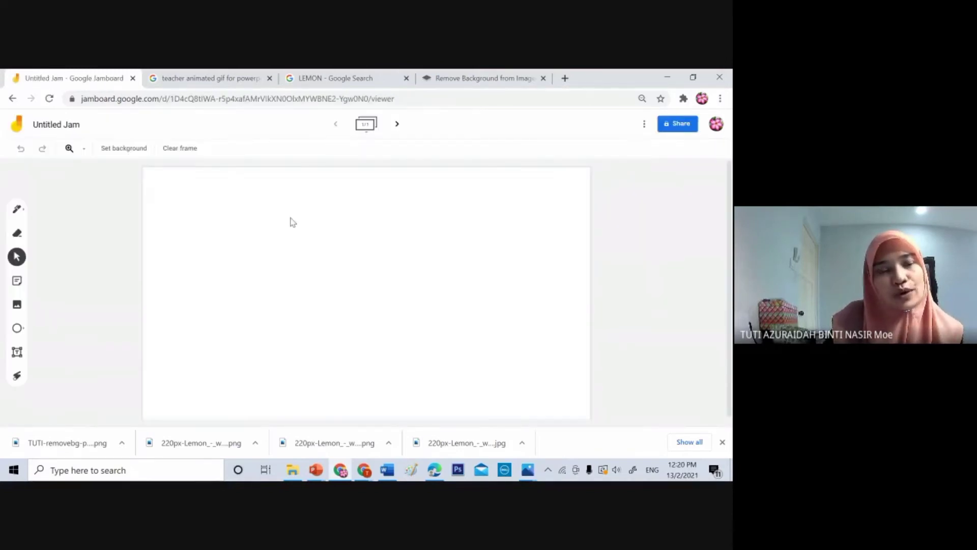
{"action": "left_click", "coordinate": [39, 127]}
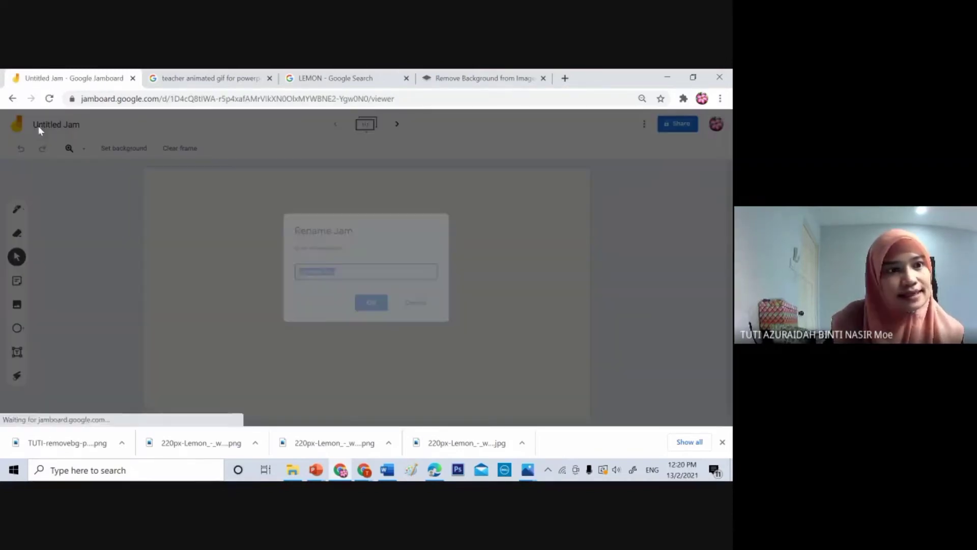
{"action": "triple_click", "coordinate": [344, 276]}
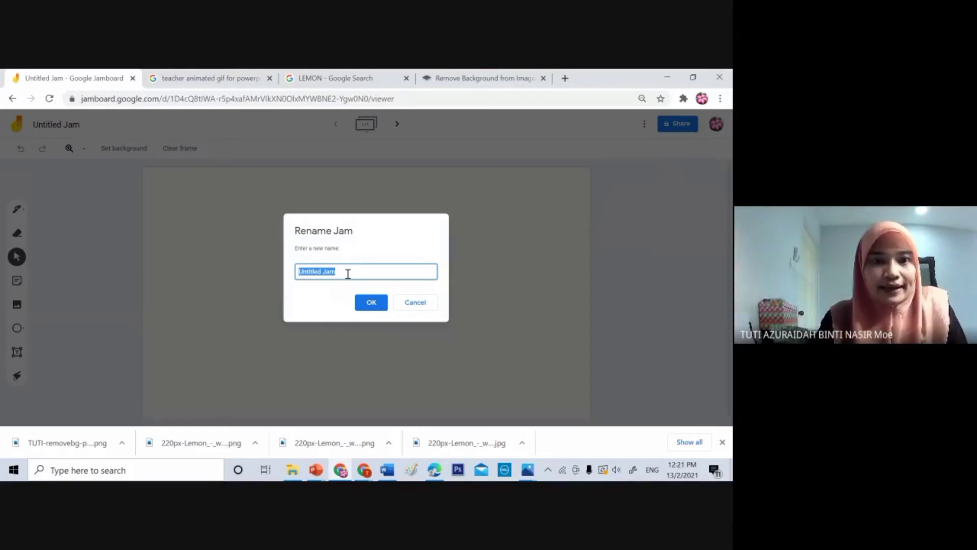
{"action": "type", "text": "BENGKEL CUBA2 JAMBOARD"}
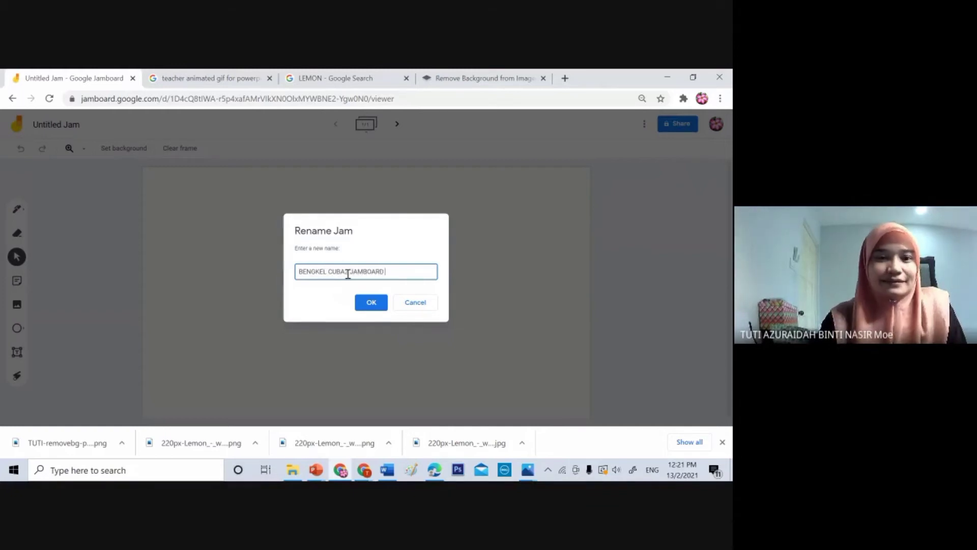
{"action": "left_click", "coordinate": [374, 303]}
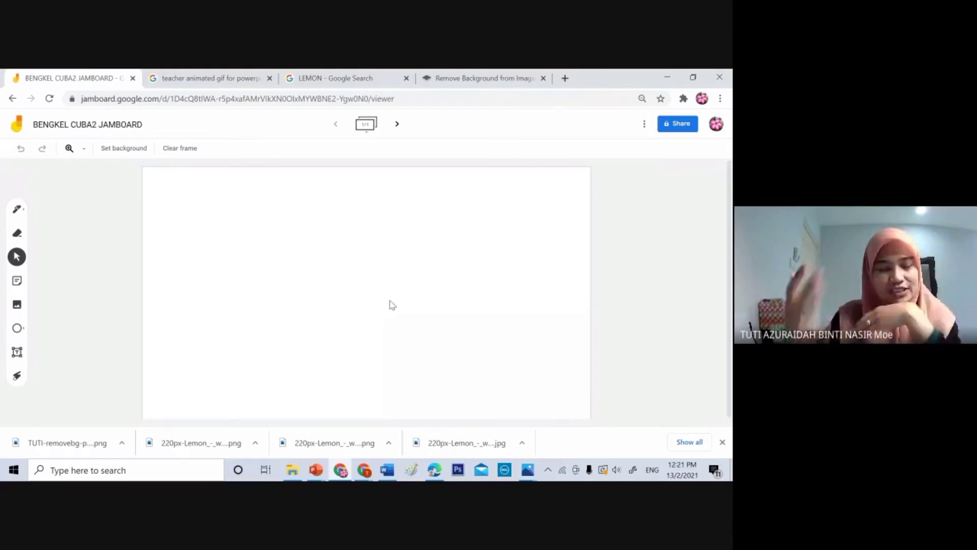
- Open the jam's Share dialog from the More Actions menu
{"action": "left_click", "coordinate": [644, 130]}
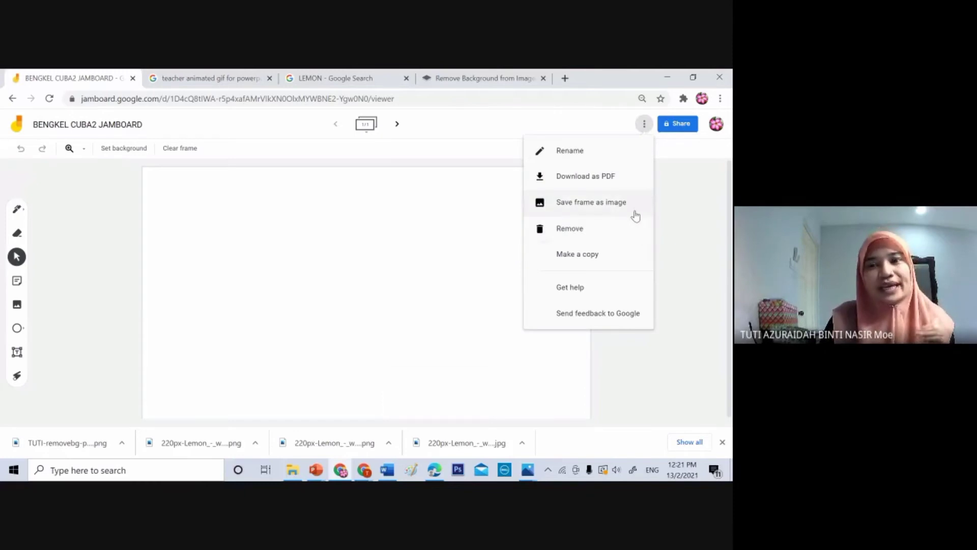
{"action": "left_click", "coordinate": [687, 127]}
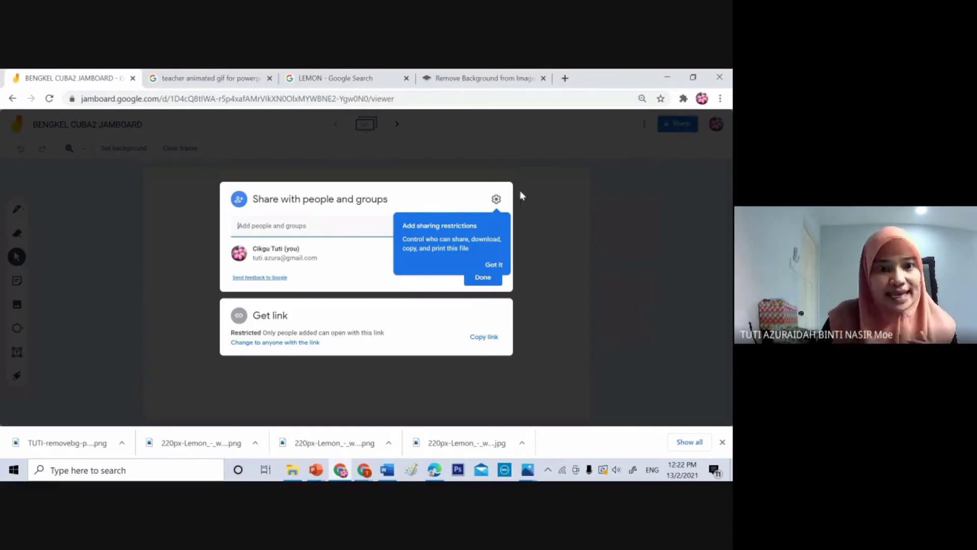
- Give anyone with the link Editor access, copy the jam link, and close sharing
{"action": "left_click", "coordinate": [309, 344]}
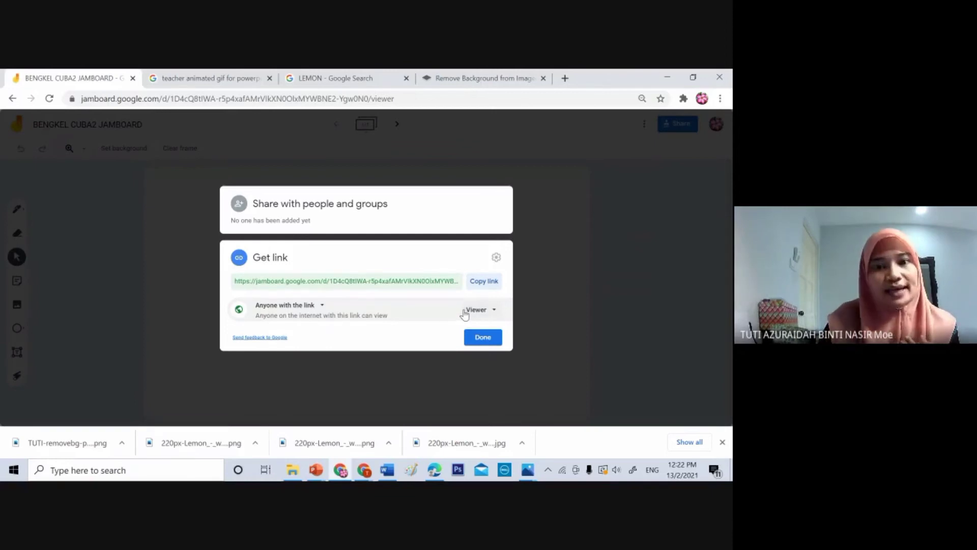
{"action": "left_click", "coordinate": [494, 311]}
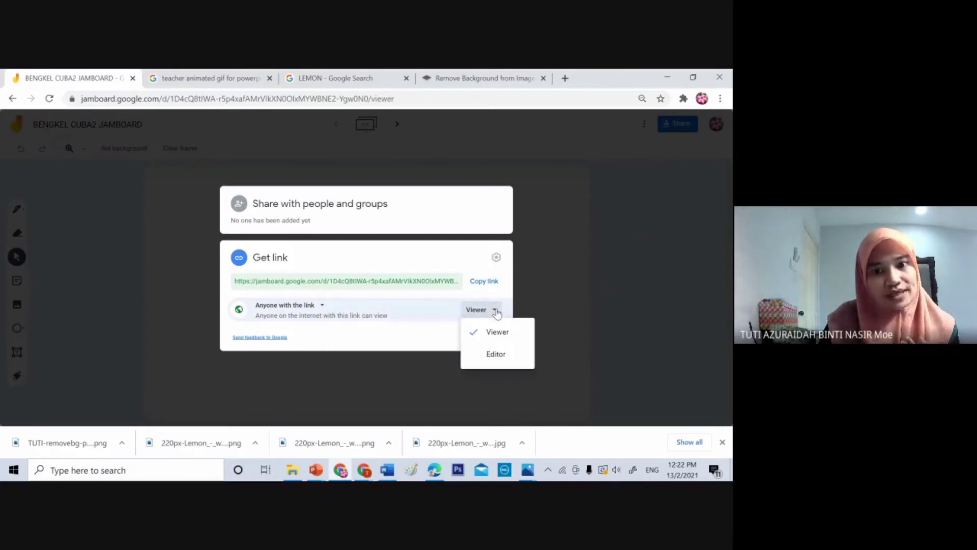
{"action": "left_click", "coordinate": [496, 354]}
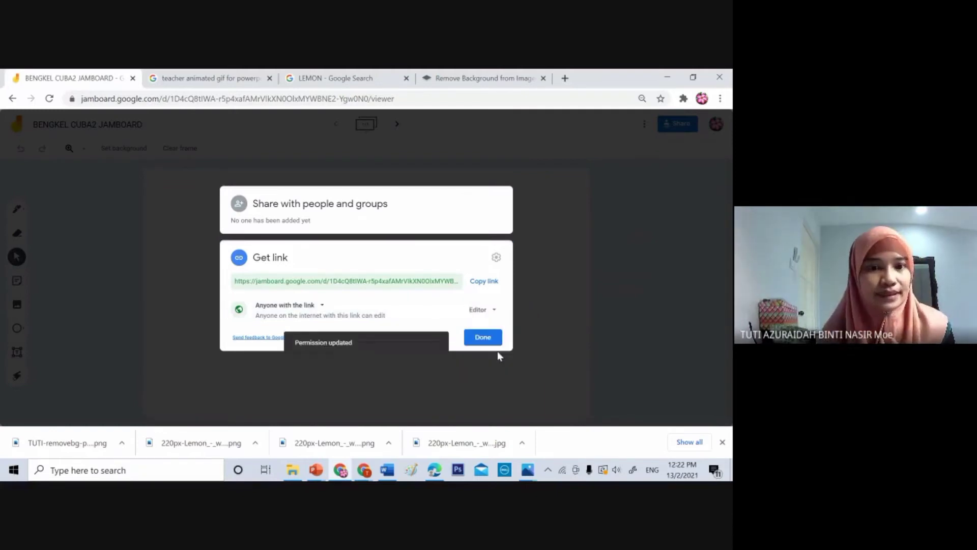
{"action": "left_click", "coordinate": [491, 283]}
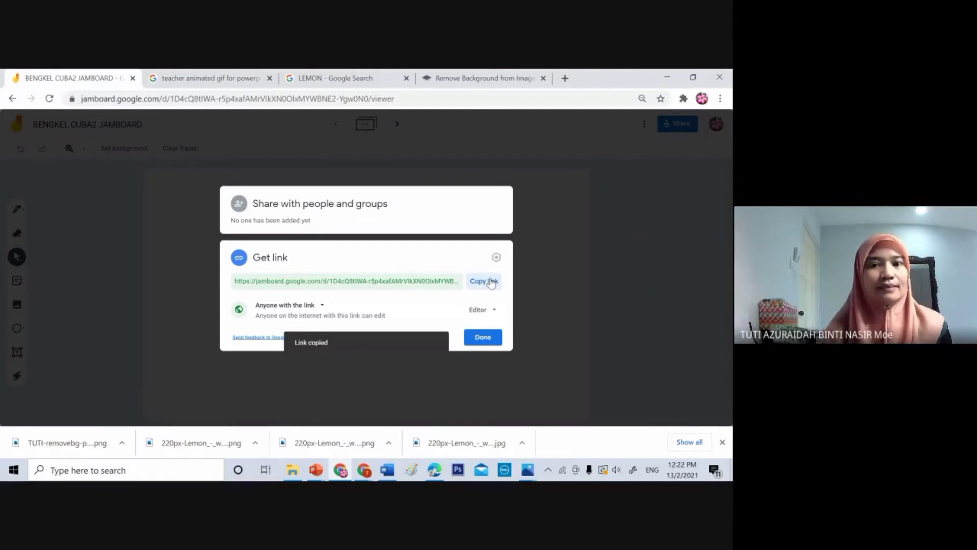
{"action": "left_click", "coordinate": [488, 338]}
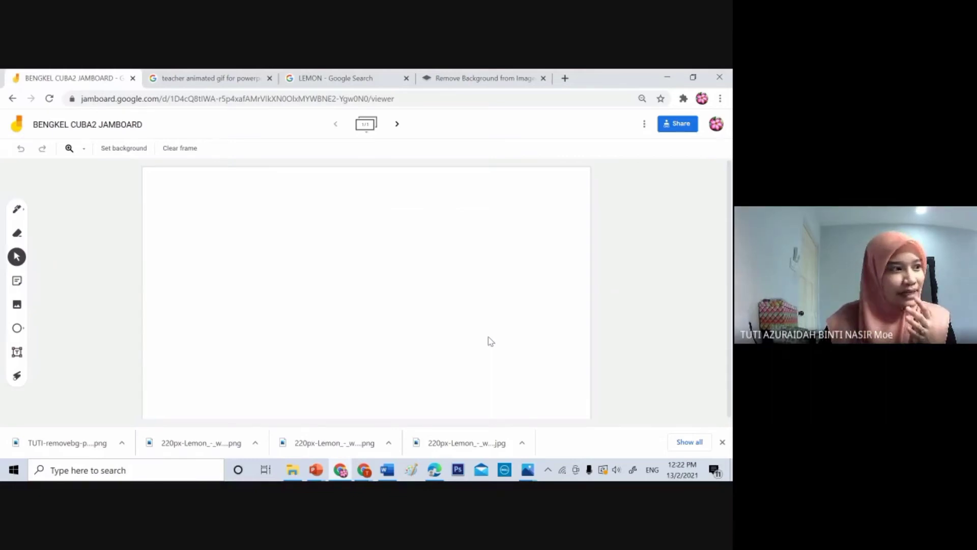
- Go to bit.ly in a new Chrome tab
{"action": "left_click", "coordinate": [566, 80]}
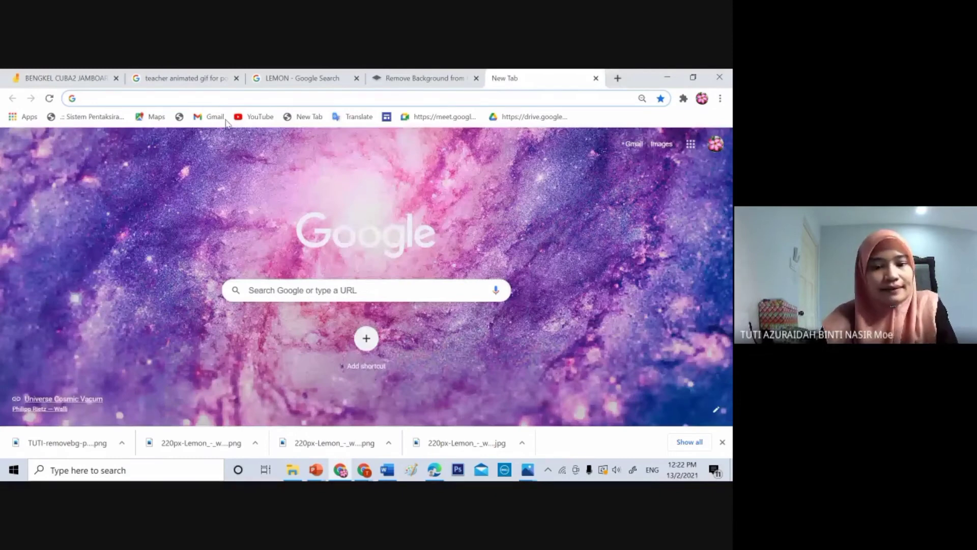
{"action": "type", "text": "BIT.LY"}
{"action": "key", "text": "Return"}
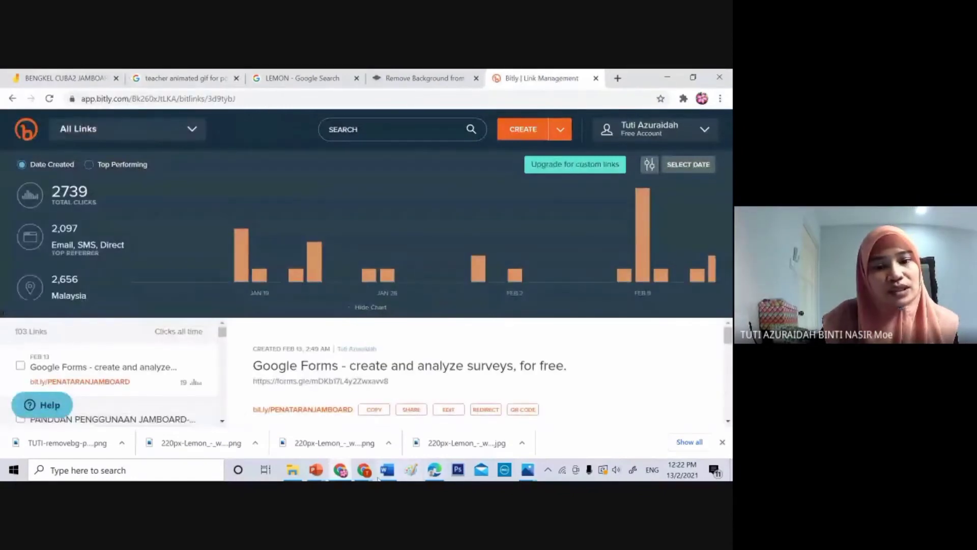
{"action": "mouse_move", "coordinate": [377, 476]}
{"action": "mouse_move", "coordinate": [430, 436]}
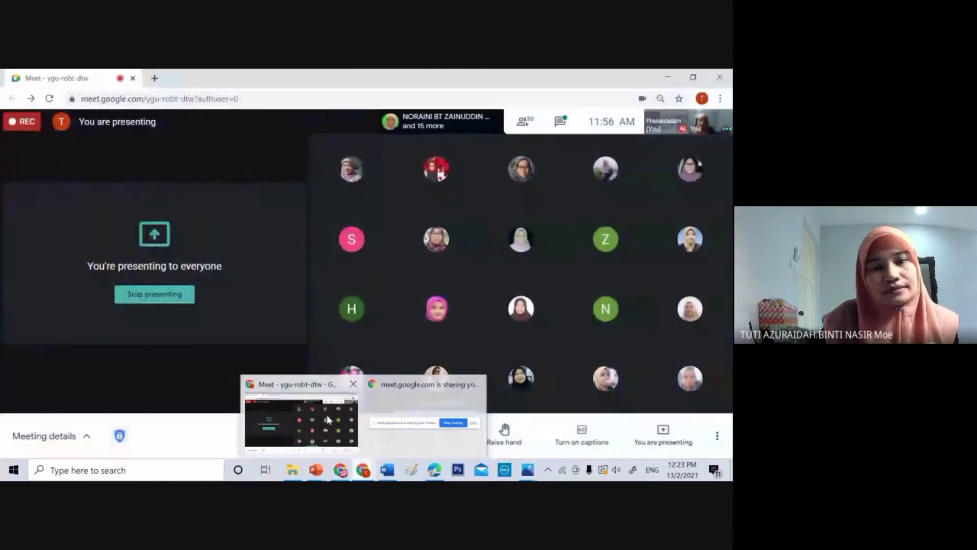
- Paste and send the copied jam link in the Meet chat, then return to Bitly
{"action": "left_click", "coordinate": [327, 418]}
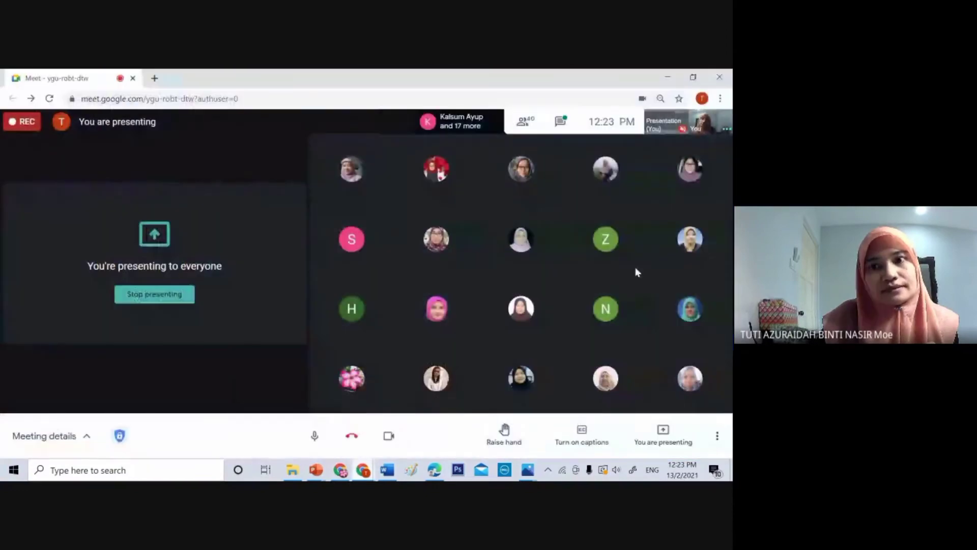
{"action": "left_click", "coordinate": [560, 124]}
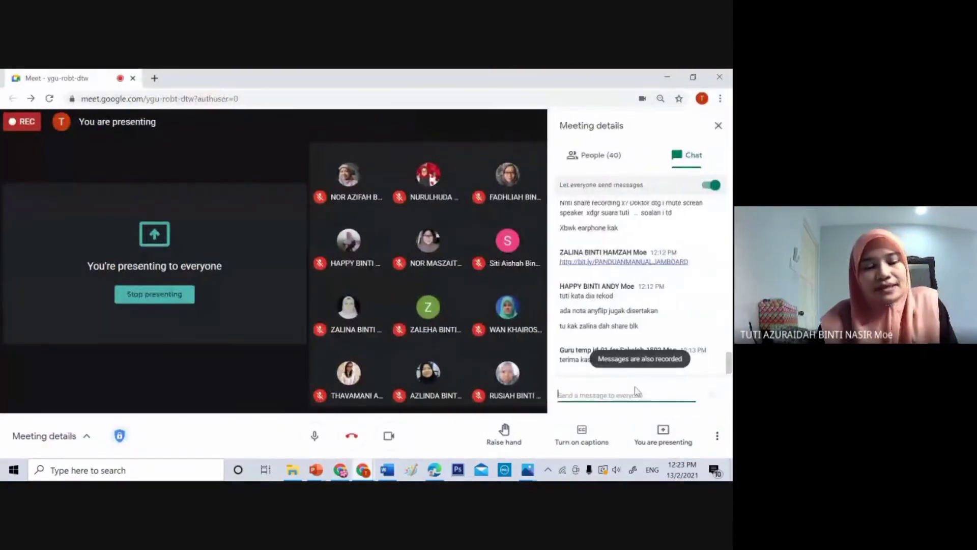
{"action": "key", "text": "ctrl+v"}
{"action": "key", "text": "Return"}
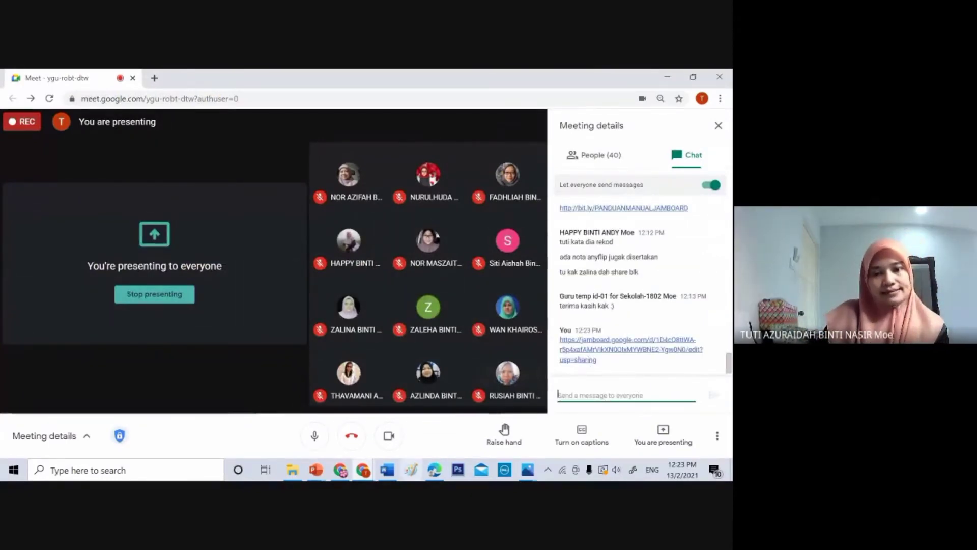
{"action": "left_click", "coordinate": [340, 474]}
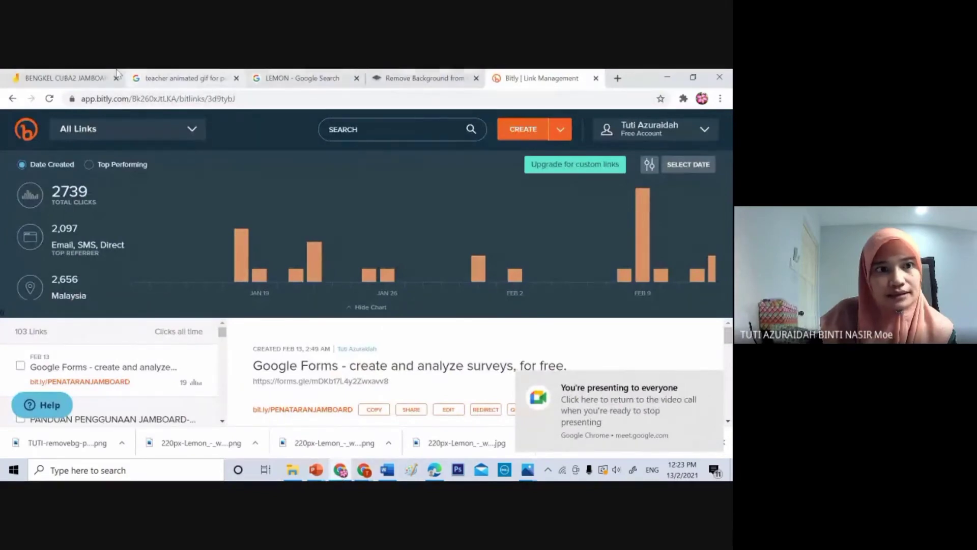
- Switch to the BENGKEL CUBA2 JAMBOARD tab to show its blank frame
{"action": "left_click", "coordinate": [87, 77]}
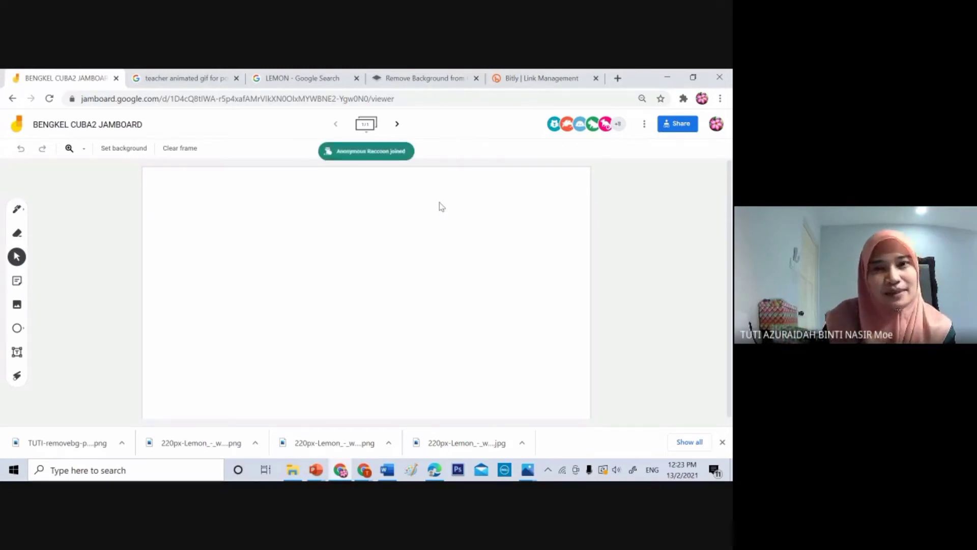
- Create a new Bitly short link from the pasted BENGKEL CUBA2 JAMBOARD sharing URL
{"action": "left_click", "coordinate": [541, 79]}
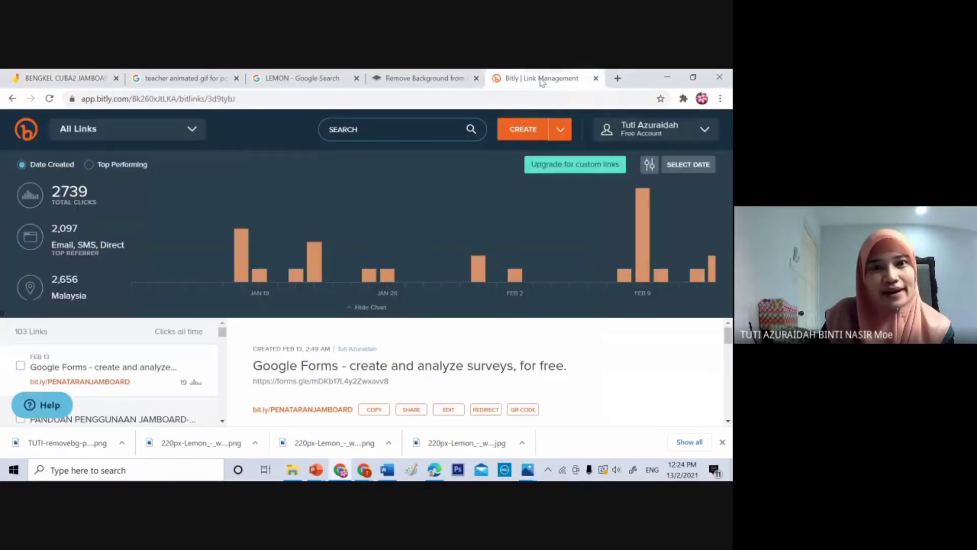
{"action": "left_click", "coordinate": [528, 133]}
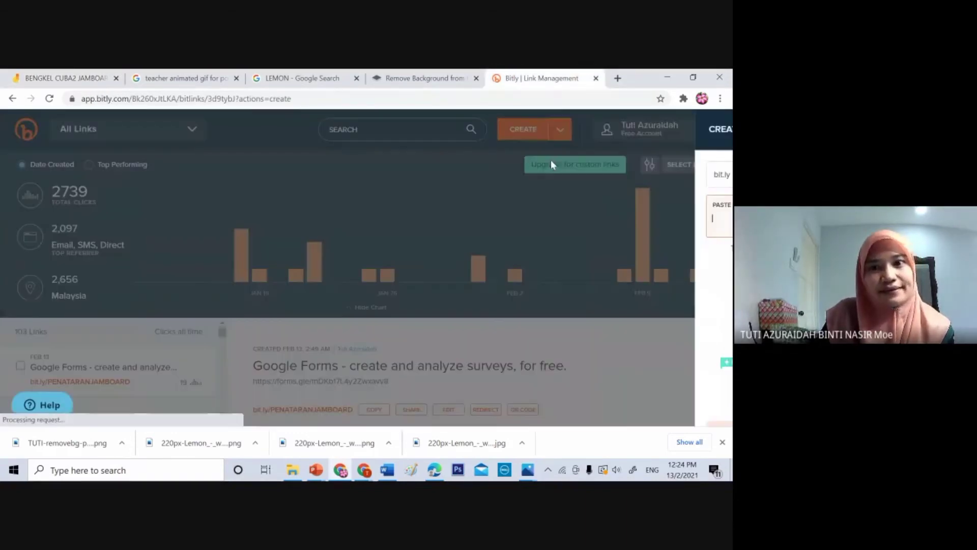
{"action": "key", "text": "ctrl+v"}
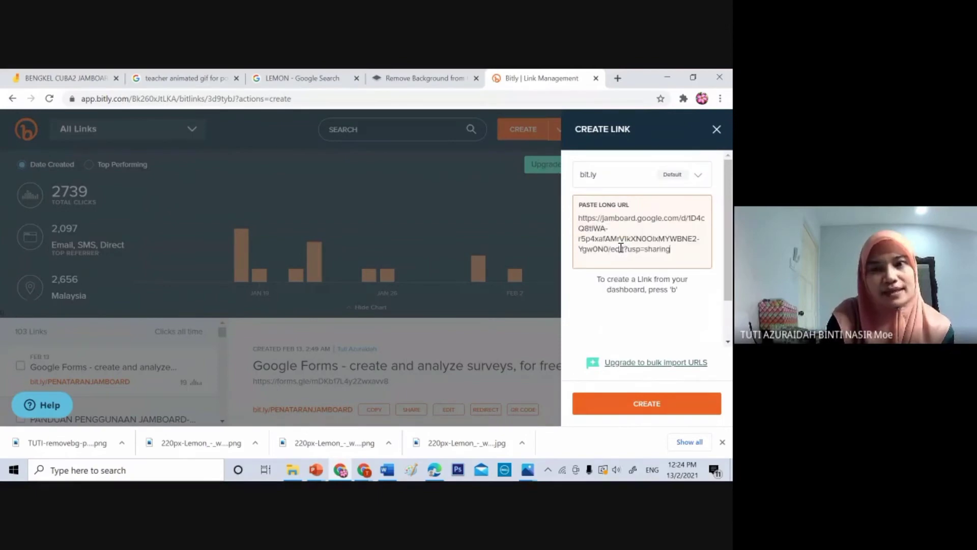
{"action": "key", "text": "Return"}
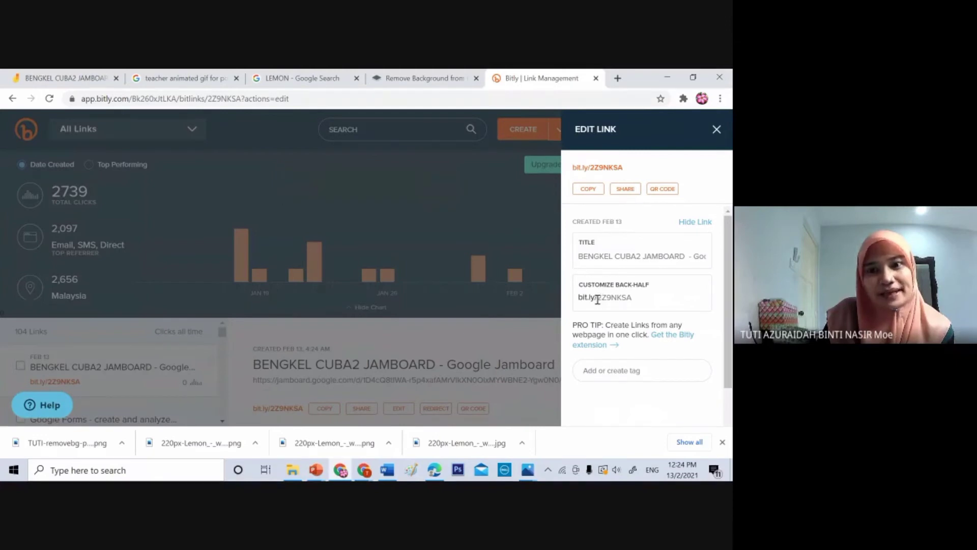
- Change the short link's back-half to LATIHAHCUBACUBA, save it, and copy the link
{"action": "left_click", "coordinate": [638, 300]}
{"action": "key", "text": "BackSpace"}
{"action": "key", "text": "BackSpace"}
{"action": "key", "text": "BackSpace"}
{"action": "key", "text": "BackSpace"}
{"action": "key", "text": "BackSpace"}
{"action": "key", "text": "BackSpace"}
{"action": "key", "text": "BackSpace"}
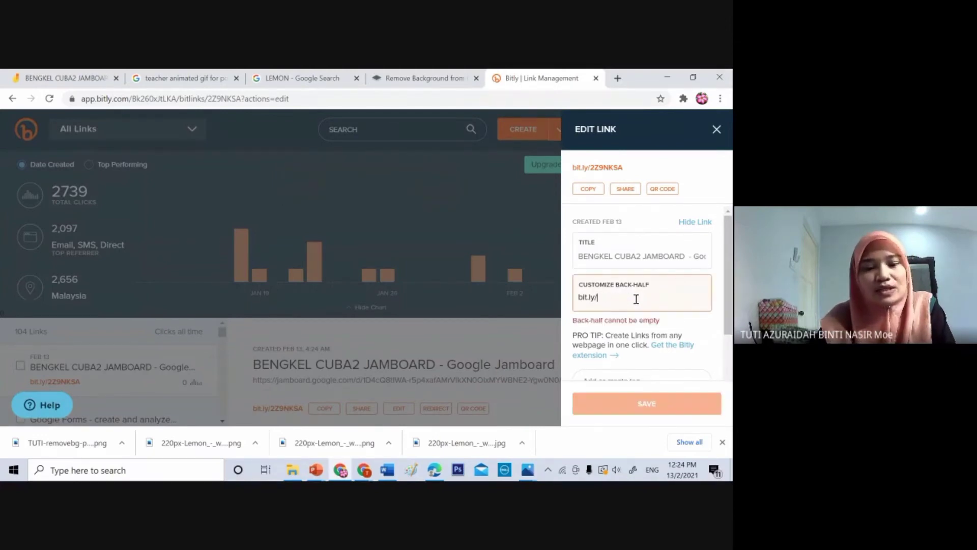
{"action": "type", "text": "LATIHAN"}
{"action": "key", "text": "BackSpace"}
{"action": "type", "text": "C"}
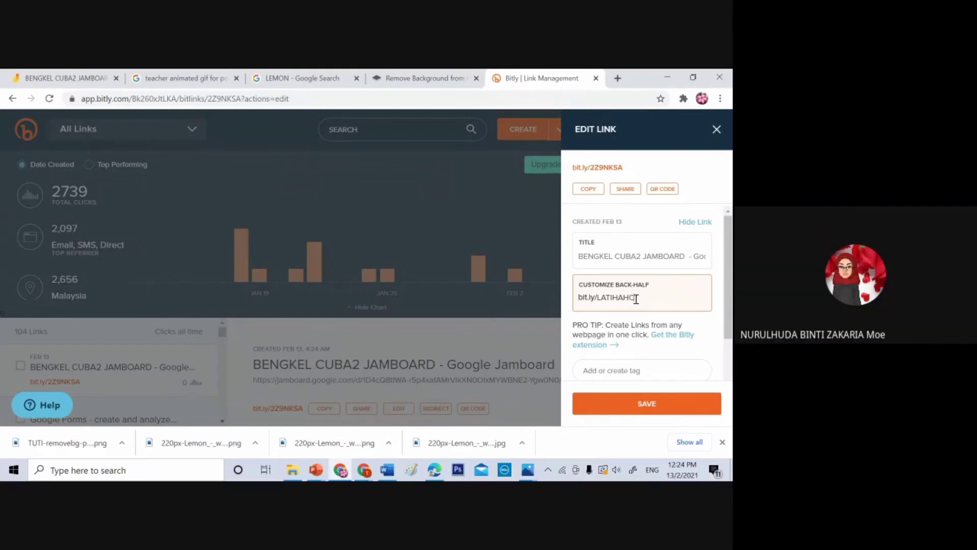
{"action": "type", "text": "UBACUBA"}
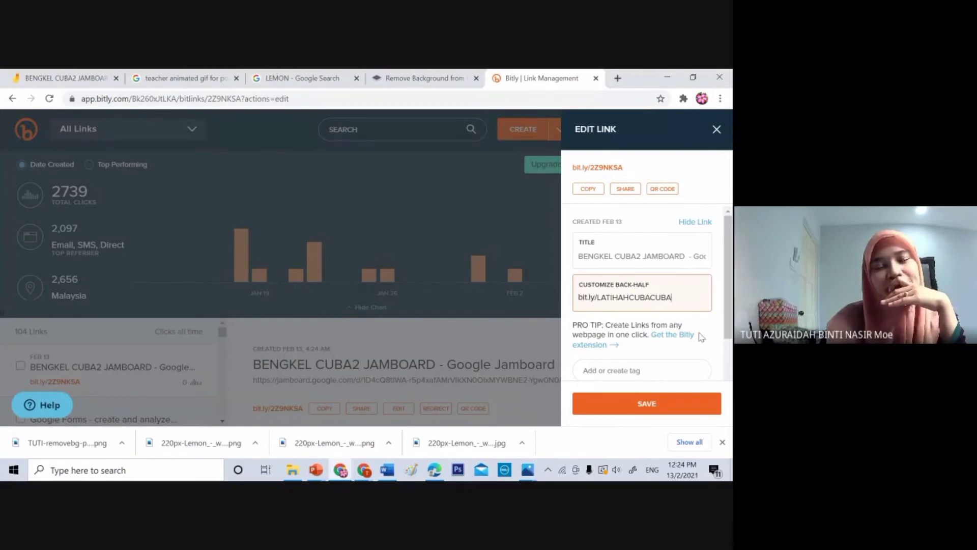
{"action": "left_click", "coordinate": [657, 405]}
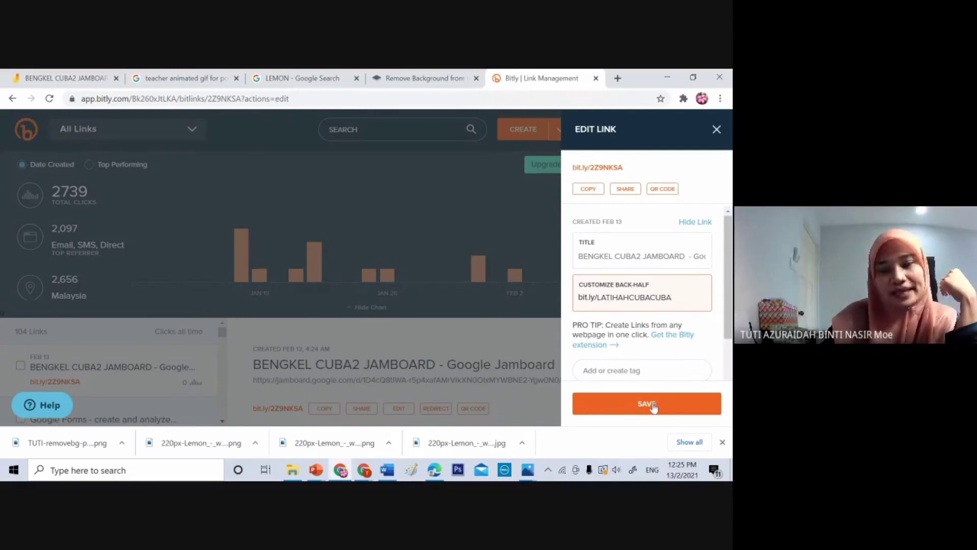
{"action": "left_click", "coordinate": [588, 189]}
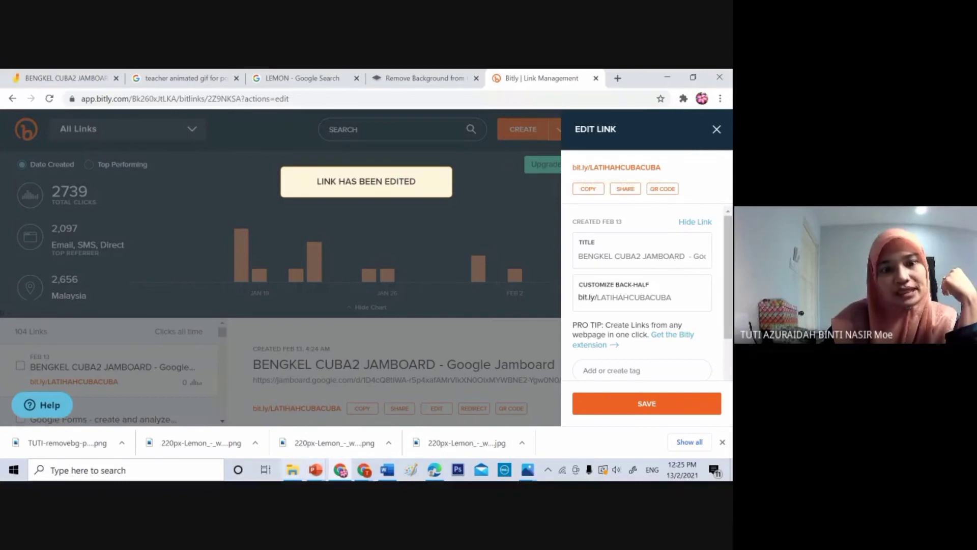
- Send the bit.ly/LATIHAHCUBACUBA link to everyone in the Meet chat, then go back to Bitly
{"action": "mouse_move", "coordinate": [363, 469]}
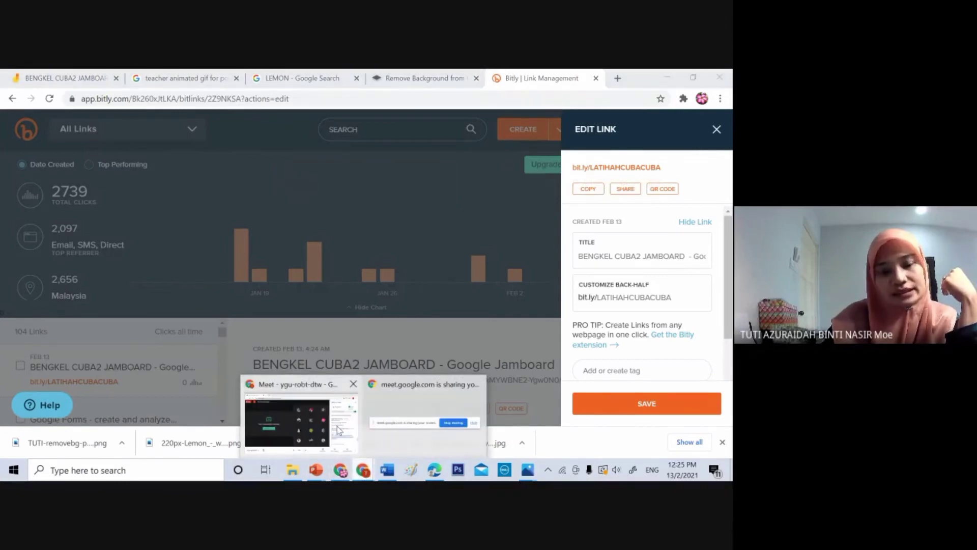
{"action": "left_click", "coordinate": [300, 423]}
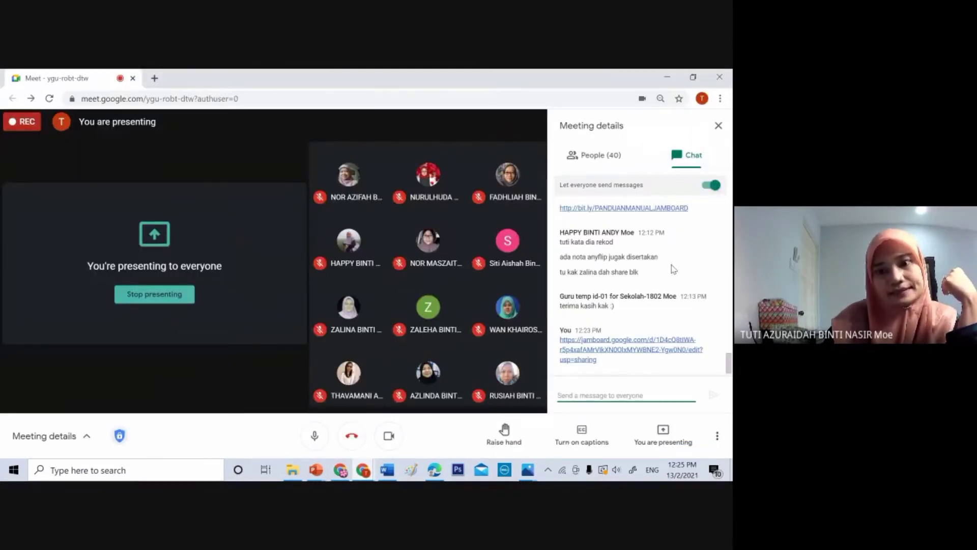
{"action": "key", "text": "ctrl+v"}
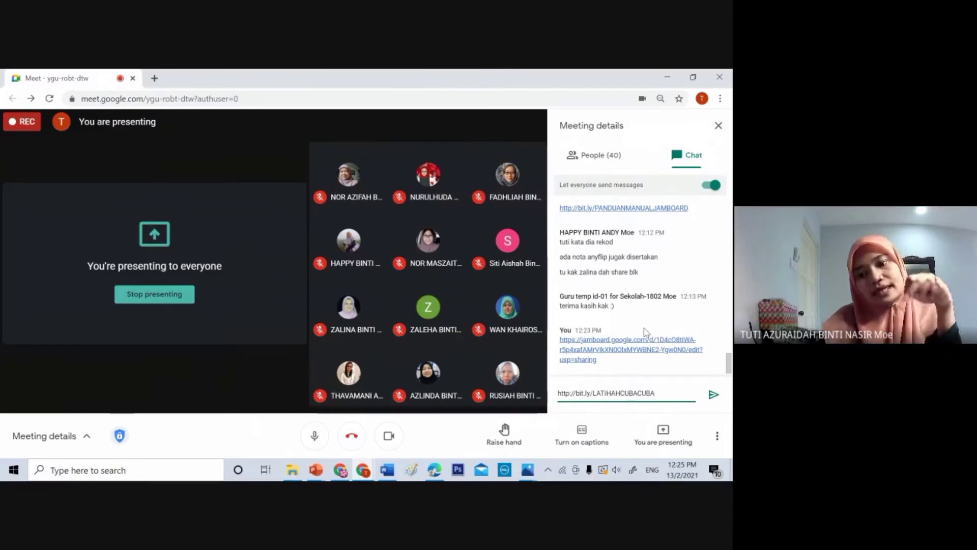
{"action": "key", "text": "Return"}
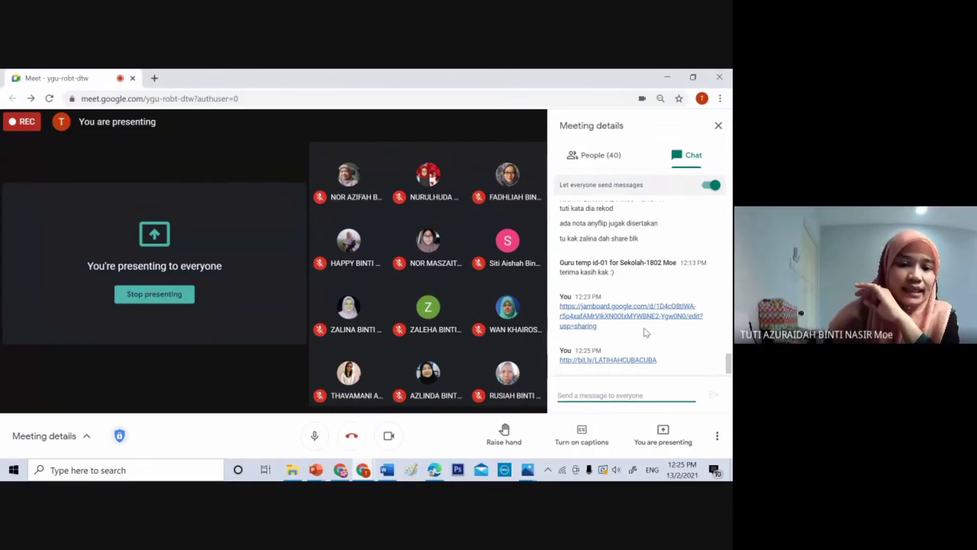
{"action": "left_click", "coordinate": [344, 473]}
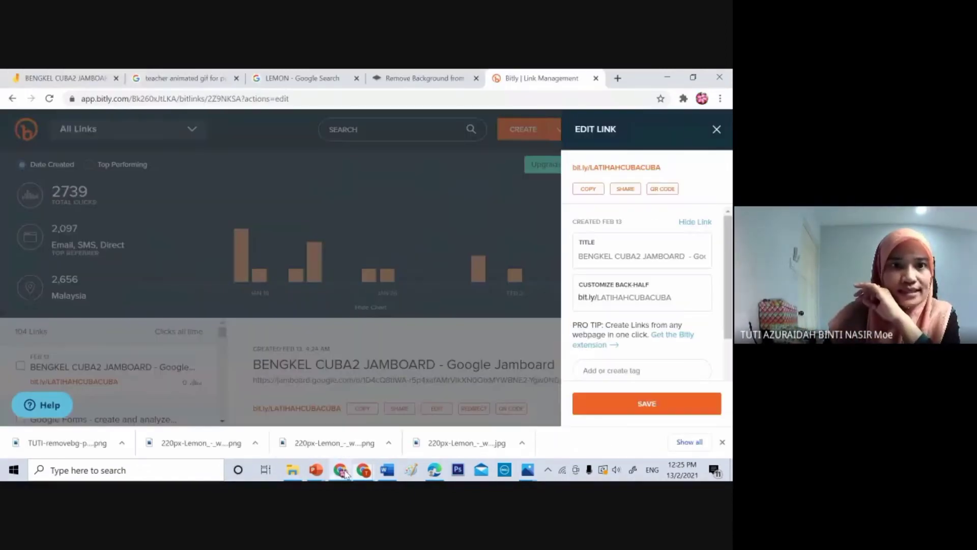
- Return to the BENGKEL CUBA2 JAMBOARD jam and advance two frames past participants' drawings
{"action": "left_click", "coordinate": [88, 80]}
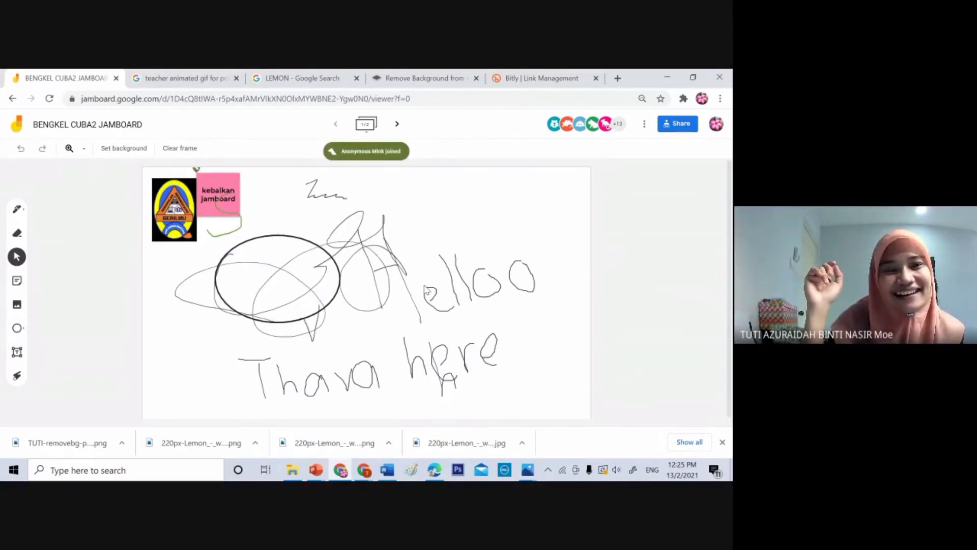
{"action": "left_click", "coordinate": [397, 125]}
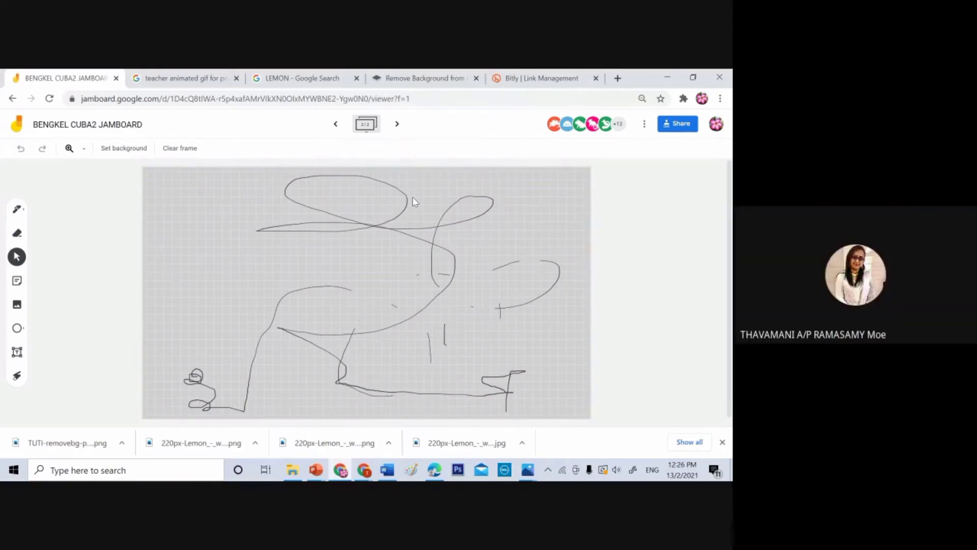
{"action": "left_click", "coordinate": [398, 124]}
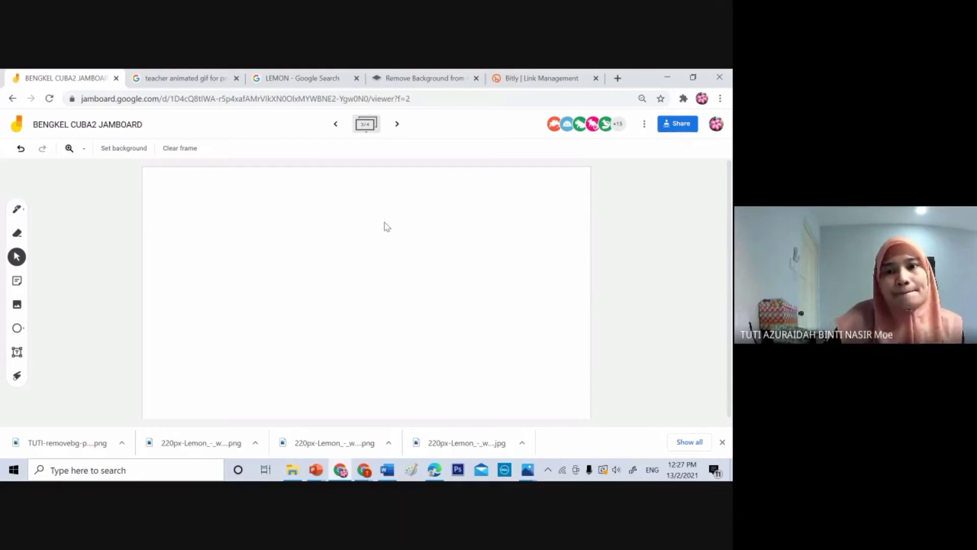
{"action": "left_click", "coordinate": [617, 131]}
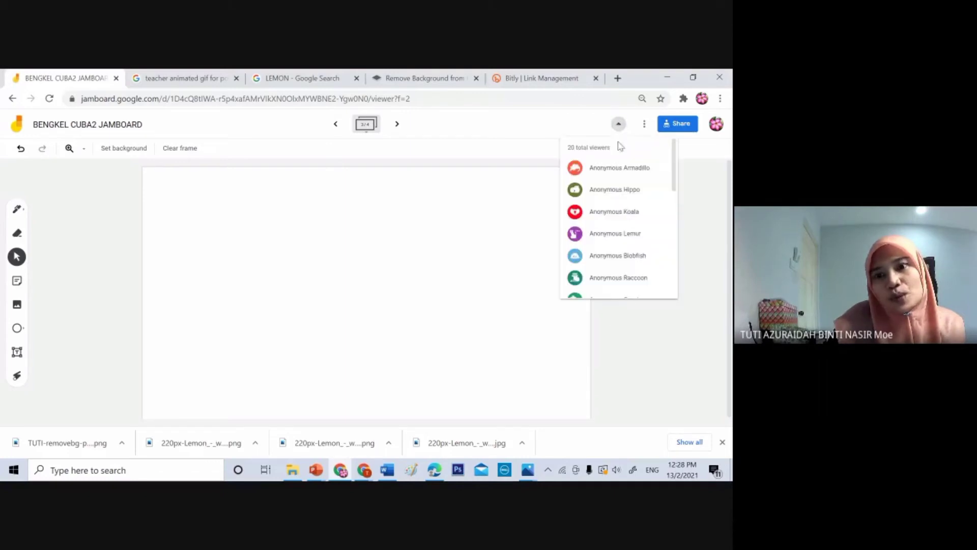
{"action": "scroll", "coordinate": [629, 163], "scroll_direction": "down", "scroll_amount": 5}
{"action": "left_click", "coordinate": [707, 200]}
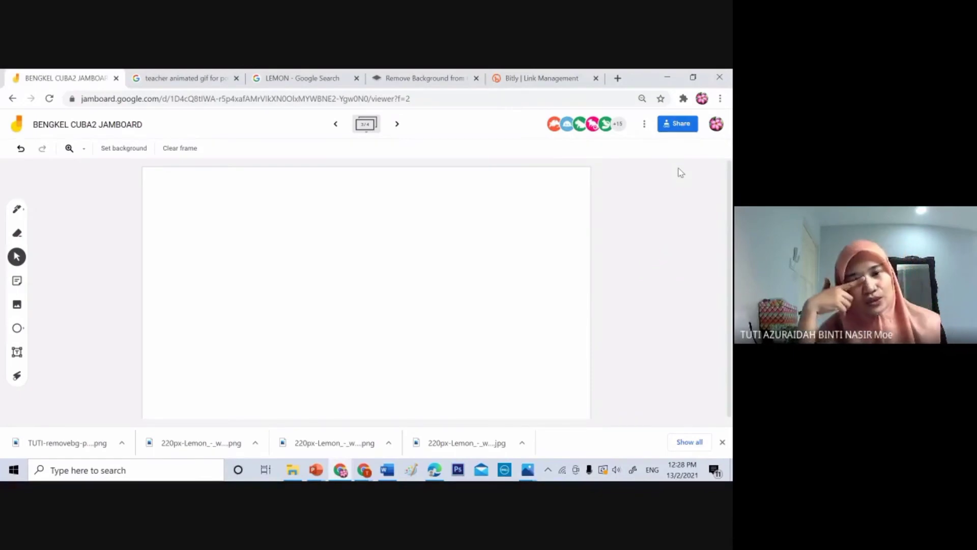
{"action": "left_click", "coordinate": [626, 128]}
{"action": "right_click", "coordinate": [621, 129]}
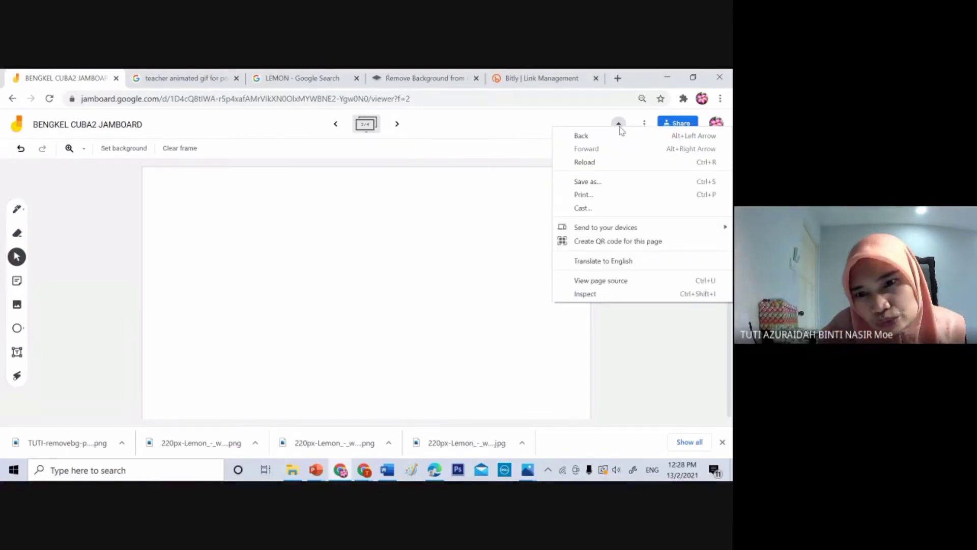
{"action": "left_click", "coordinate": [498, 140]}
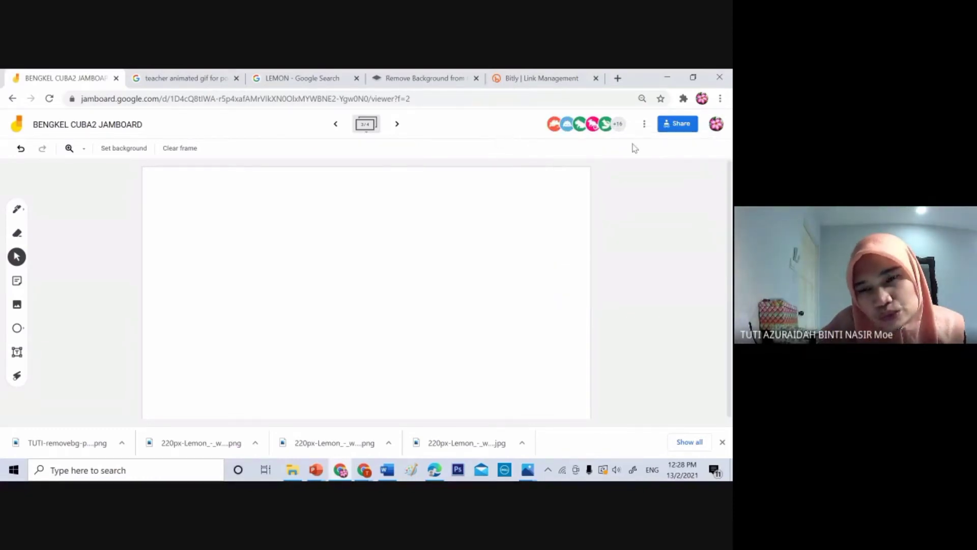
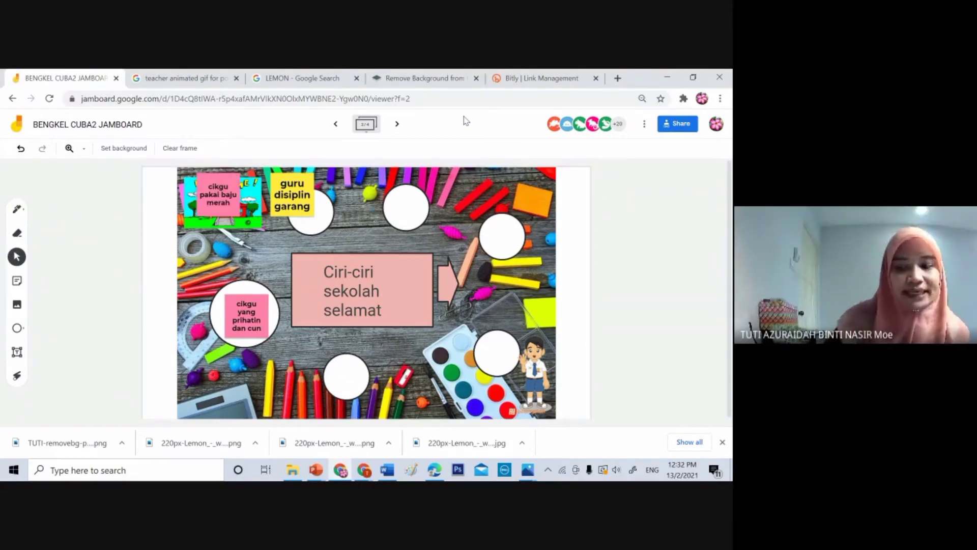
- Move the pink 'cikgu pakai baju merah' and 'cikgu yang prihatin dan cun' notes into their circles
{"action": "left_click", "coordinate": [217, 209]}
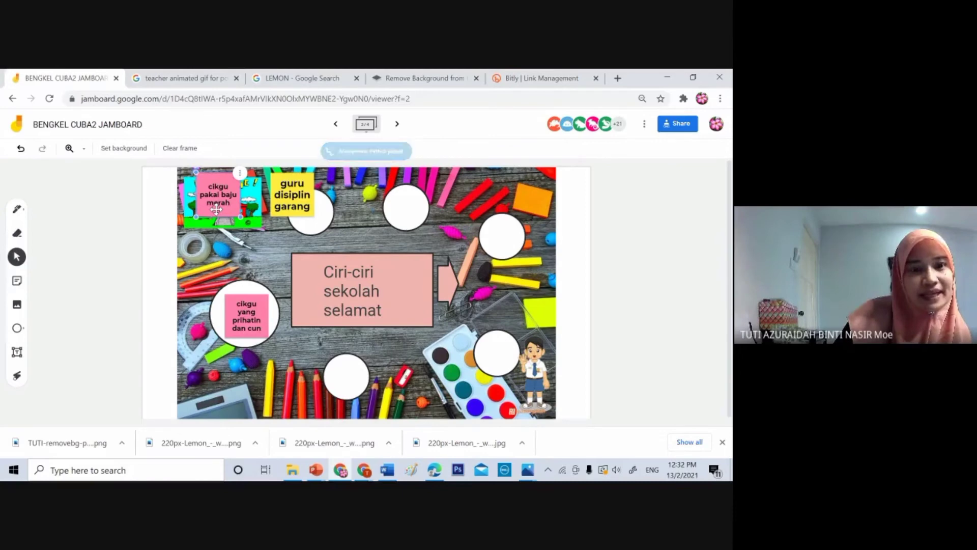
{"action": "left_click_drag", "start_coordinate": [217, 209], "coordinate": [296, 374]}
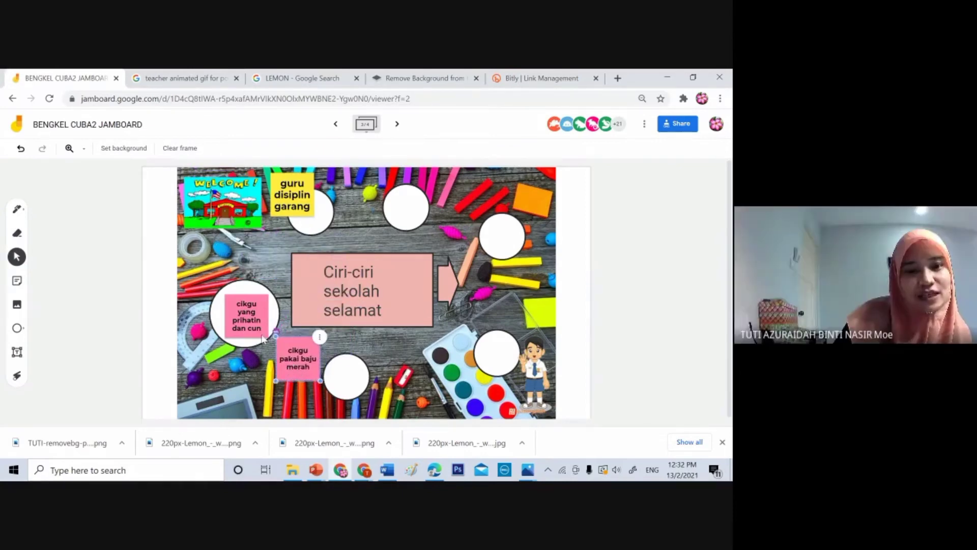
{"action": "left_click", "coordinate": [251, 323]}
{"action": "mouse_move", "coordinate": [251, 323]}
{"action": "left_mouse_down"}
{"action": "mouse_move", "coordinate": [264, 306]}
{"action": "mouse_move", "coordinate": [249, 321]}
{"action": "left_mouse_up"}
{"action": "left_click_drag", "start_coordinate": [300, 358], "coordinate": [350, 367]}
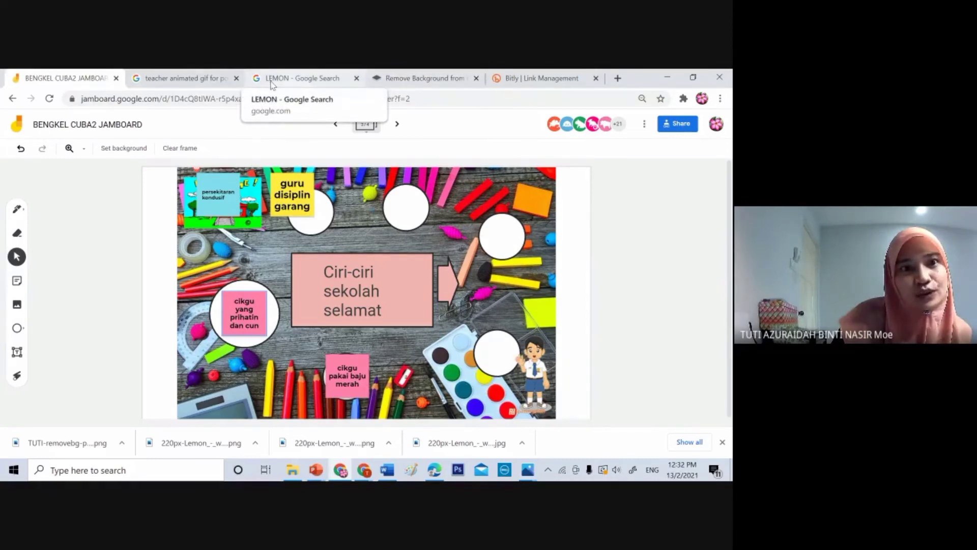
- Drag an animated teacher GIF from Google Images beside the arrow and shrink it
{"action": "left_click", "coordinate": [183, 79]}
{"action": "left_click_drag", "start_coordinate": [511, 264], "coordinate": [203, 313]}
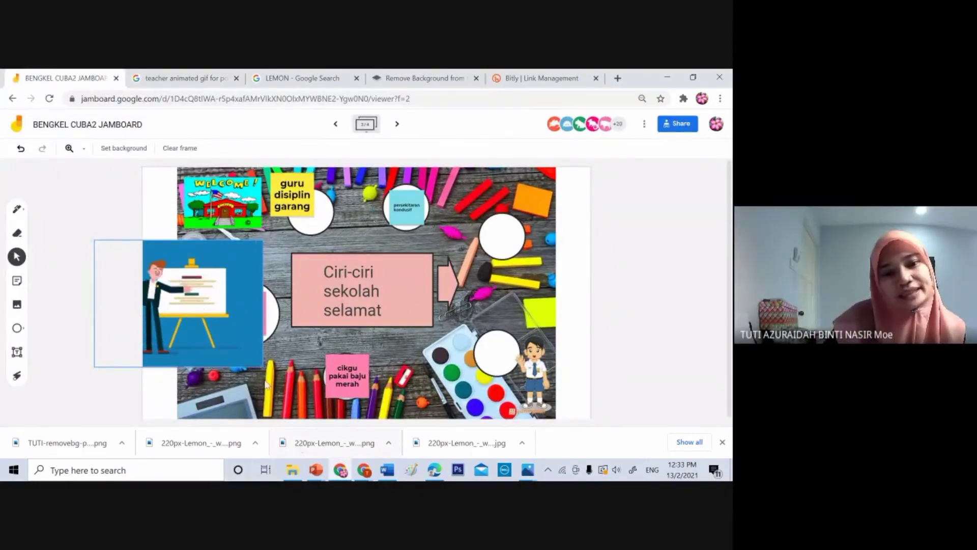
{"action": "left_click_drag", "start_coordinate": [263, 367], "coordinate": [540, 324]}
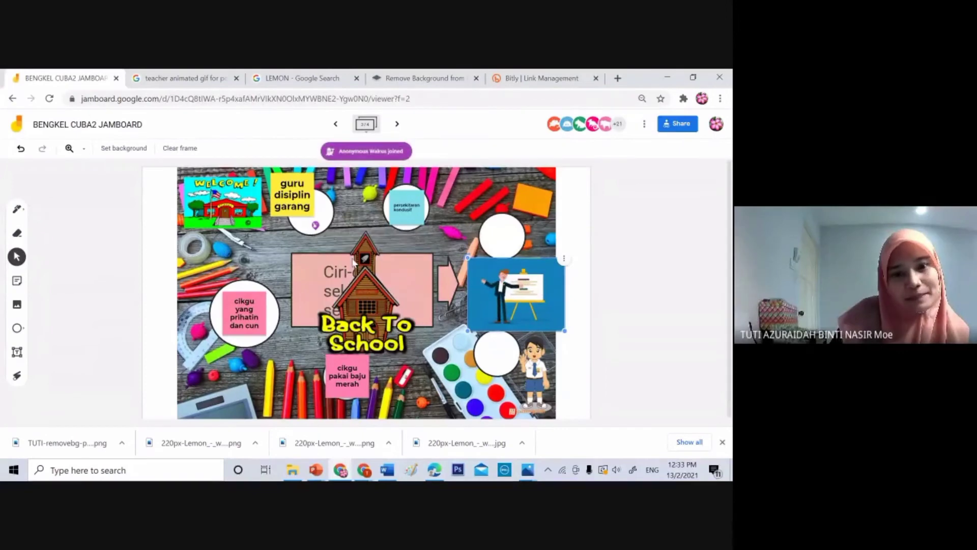
{"action": "key", "text": "Escape"}
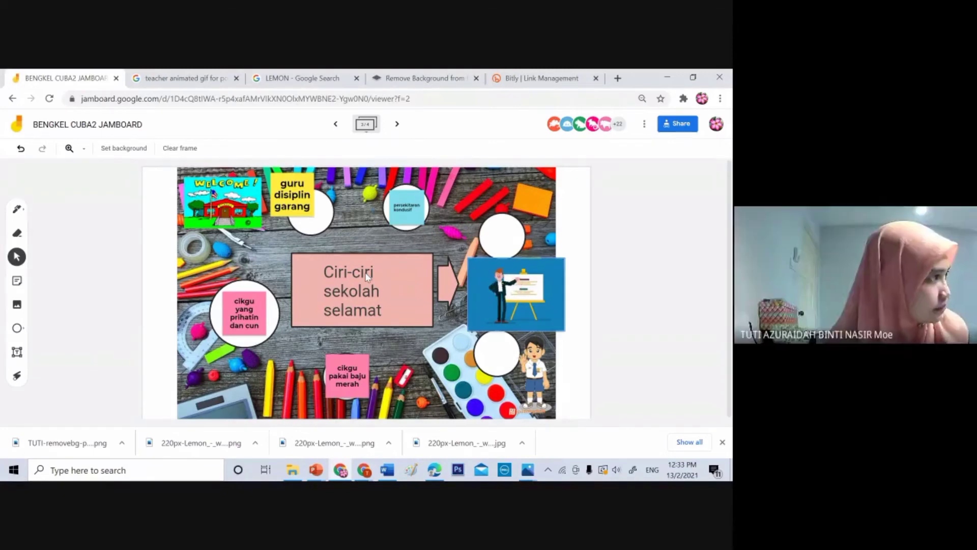
{"action": "left_click", "coordinate": [397, 124]}
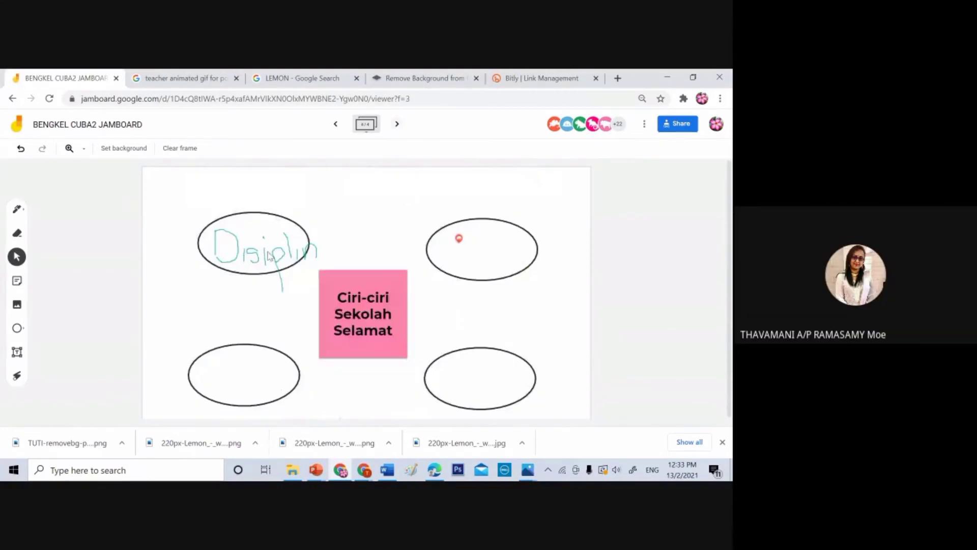
{"action": "left_click", "coordinate": [16, 356]}
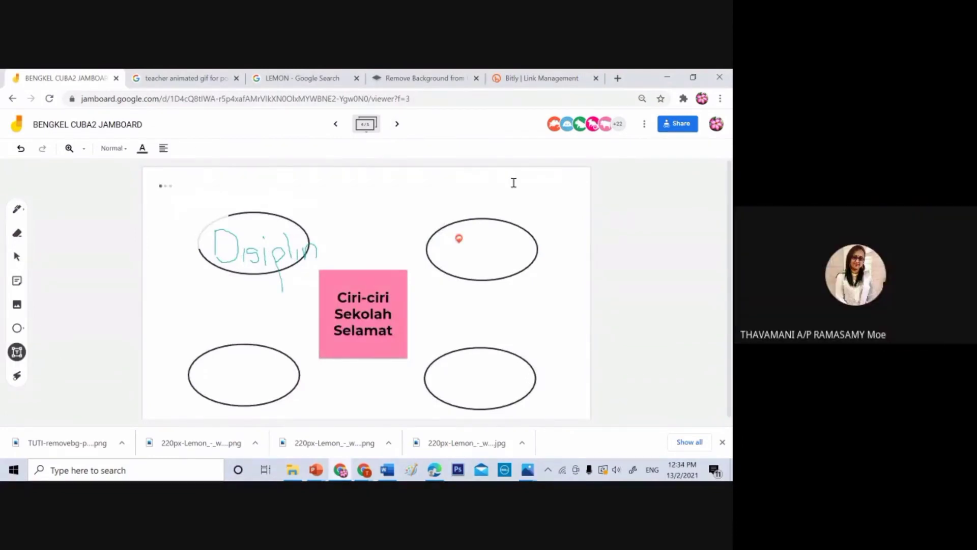
{"action": "left_click_drag", "start_coordinate": [354, 186], "coordinate": [412, 200]}
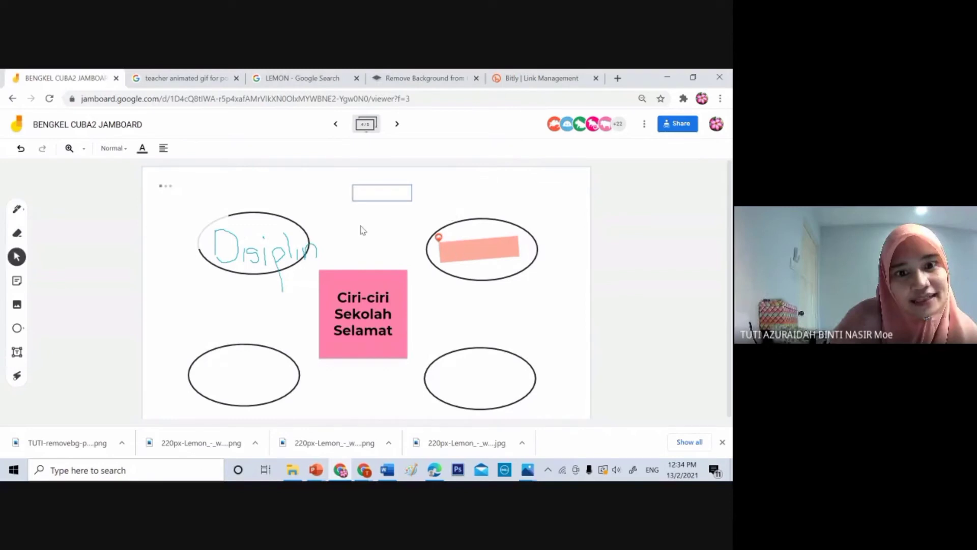
{"action": "left_click", "coordinate": [379, 187]}
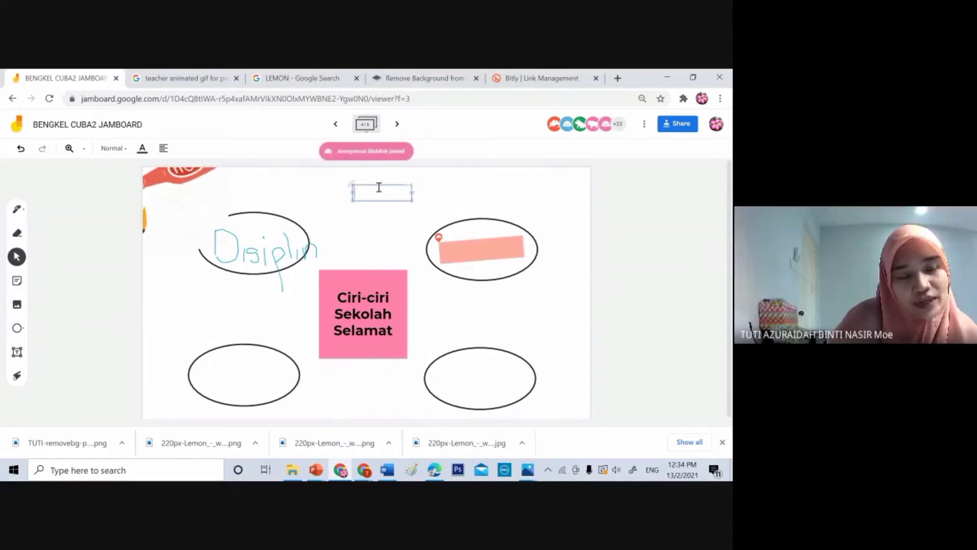
{"action": "key", "text": "Escape"}
{"action": "left_click", "coordinate": [15, 353]}
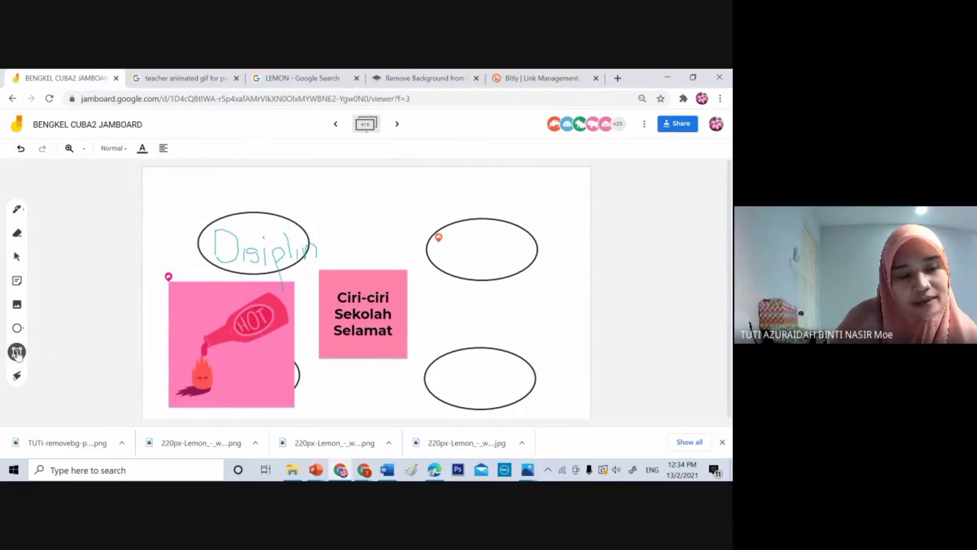
{"action": "left_click", "coordinate": [356, 214]}
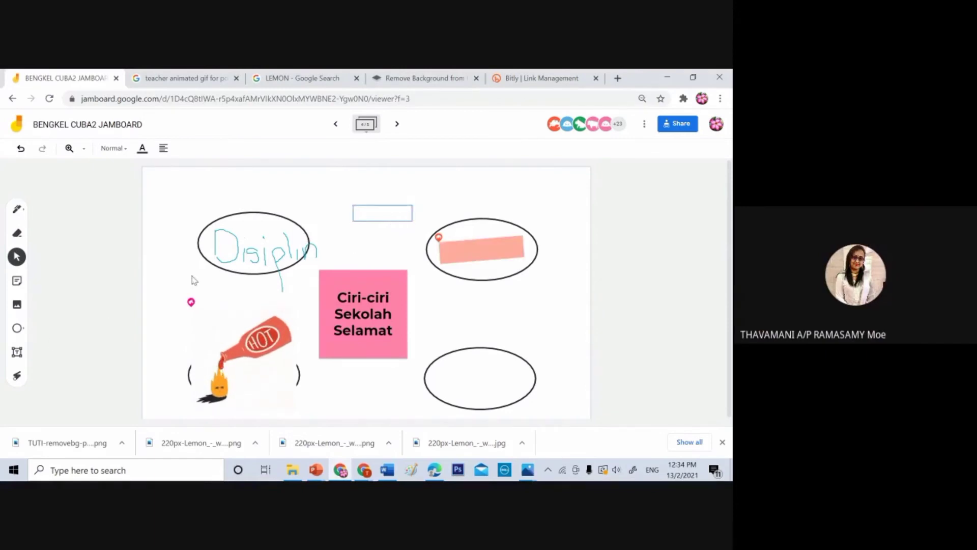
{"action": "left_click", "coordinate": [363, 244]}
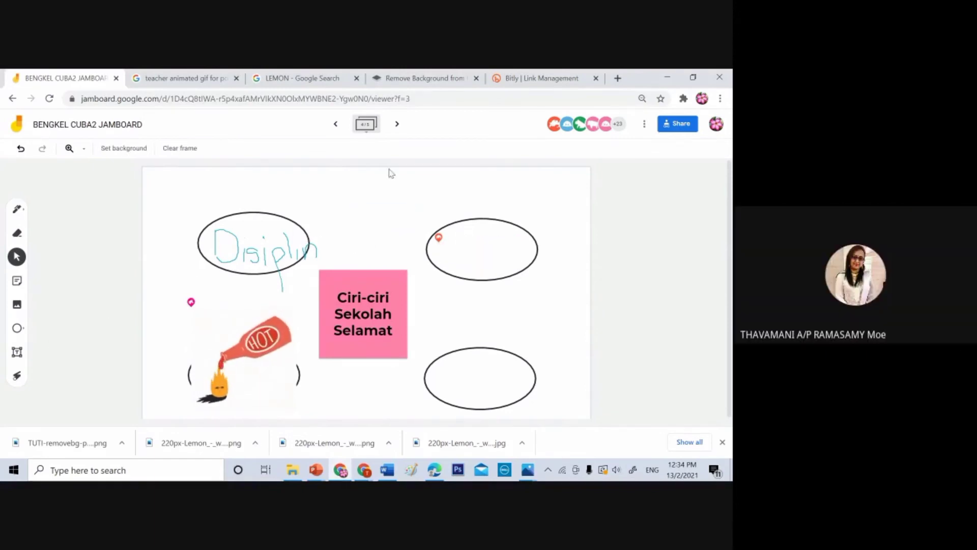
{"action": "left_click", "coordinate": [397, 124]}
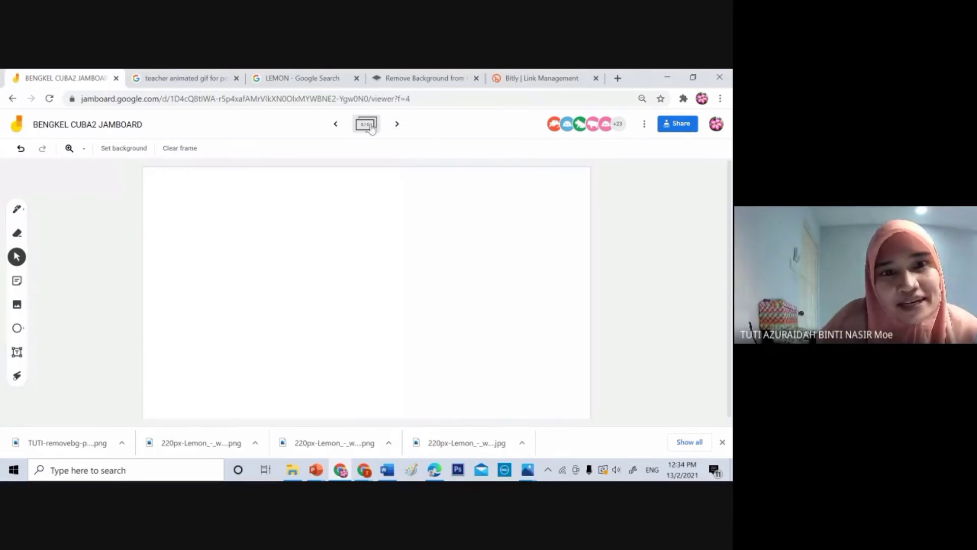
{"action": "left_click", "coordinate": [336, 125]}
{"action": "left_click", "coordinate": [335, 125]}
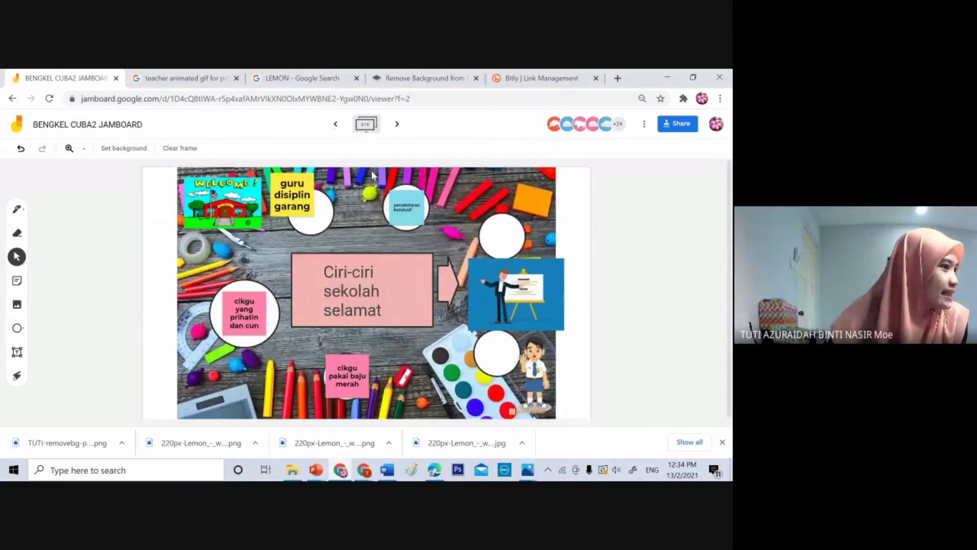
{"action": "left_click", "coordinate": [396, 125]}
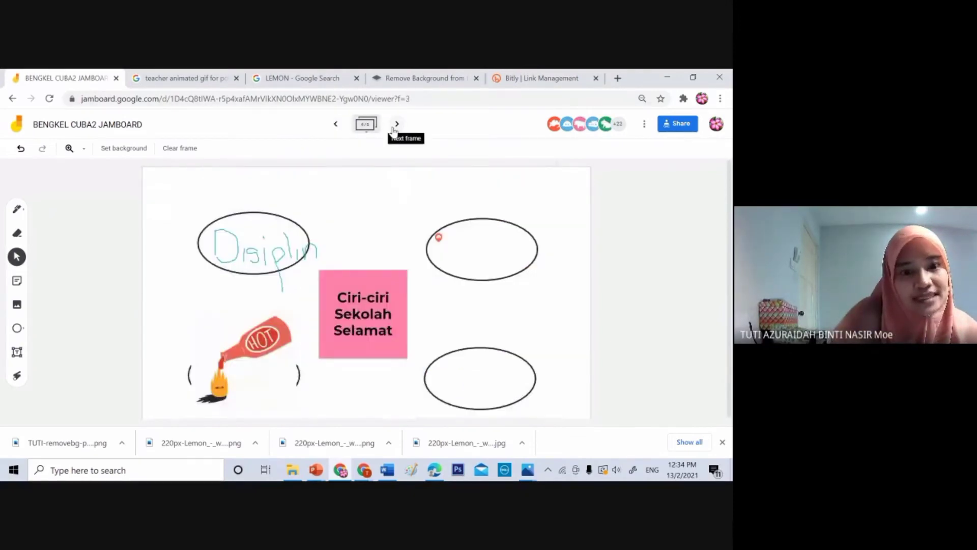
{"action": "left_click", "coordinate": [337, 126]}
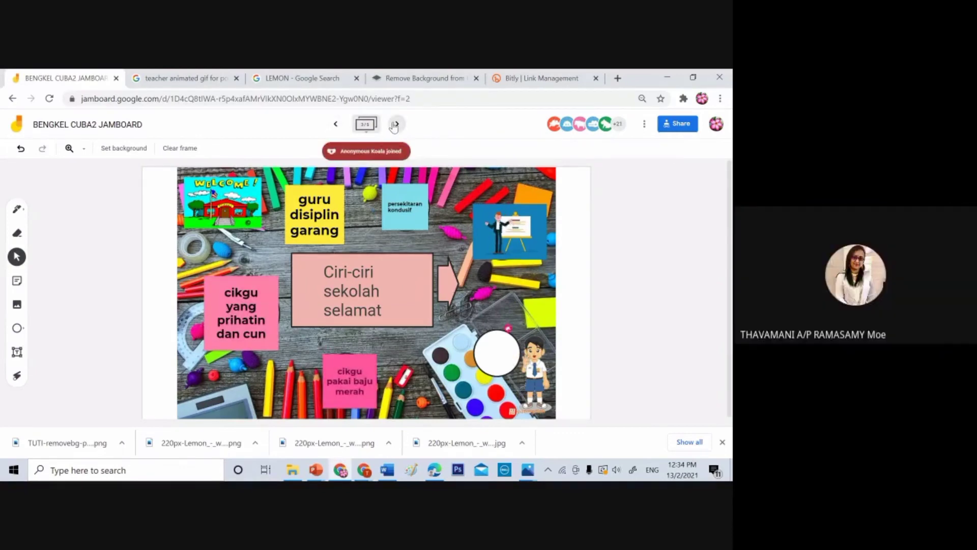
{"action": "left_click", "coordinate": [395, 125]}
{"action": "left_click", "coordinate": [336, 125]}
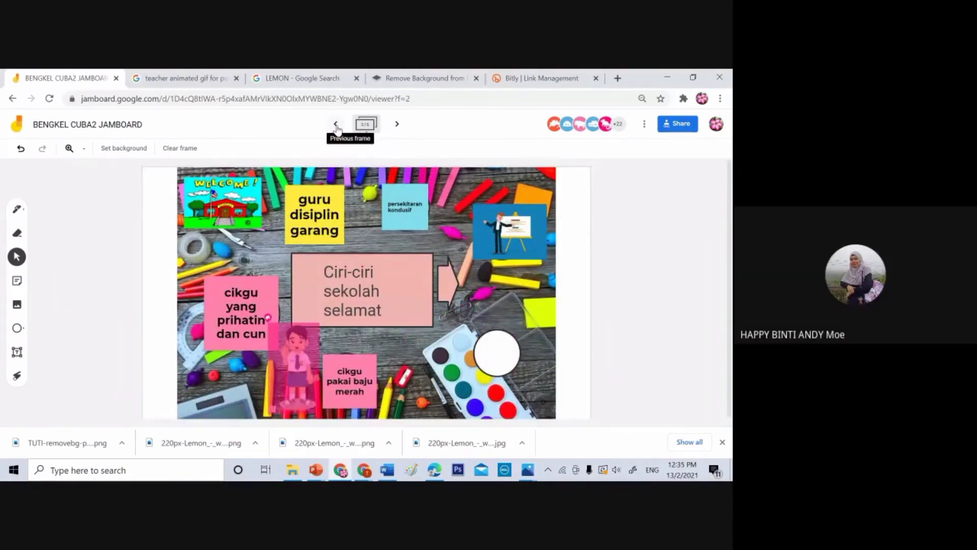
{"action": "left_click", "coordinate": [19, 281]}
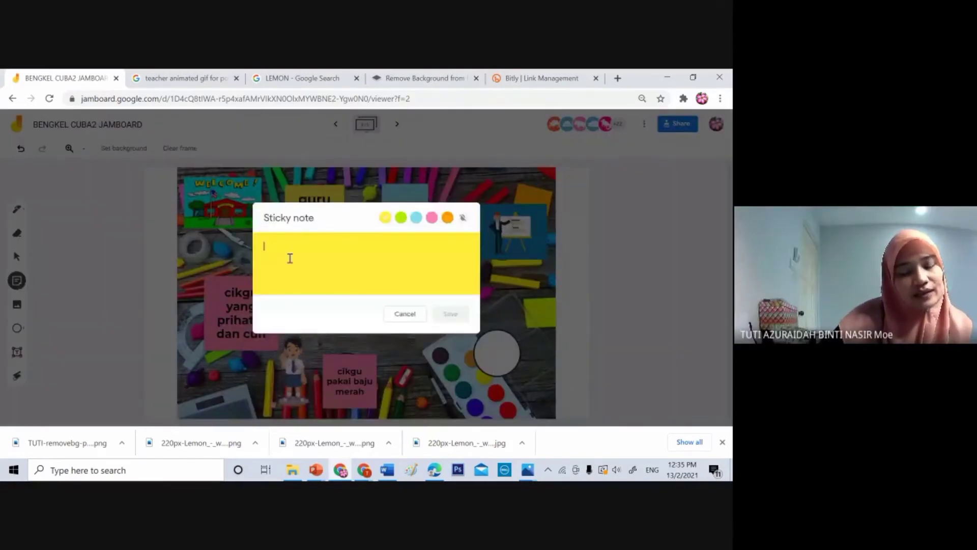
{"action": "type", "text": "HHHHH"}
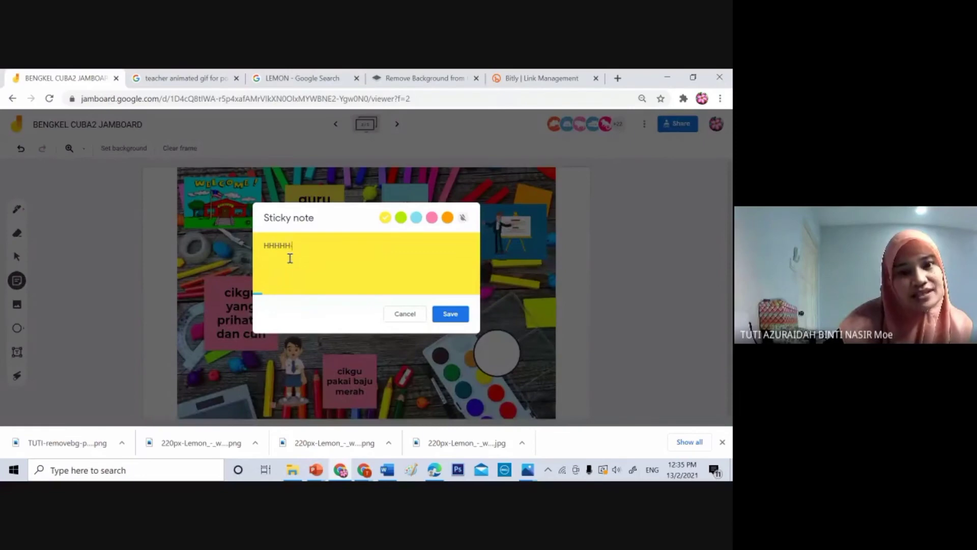
{"action": "type", "text": "-AMIA"}
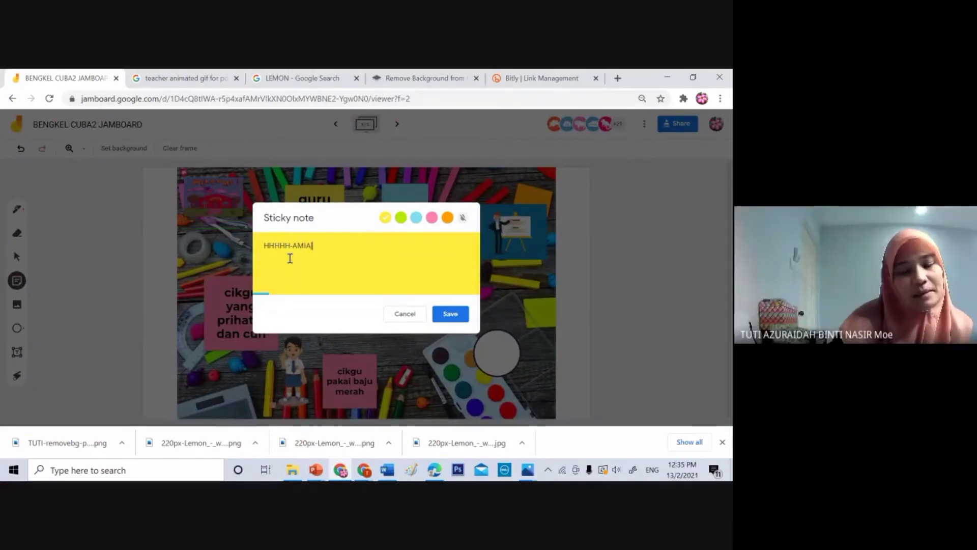
{"action": "key", "text": "BackSpace"}
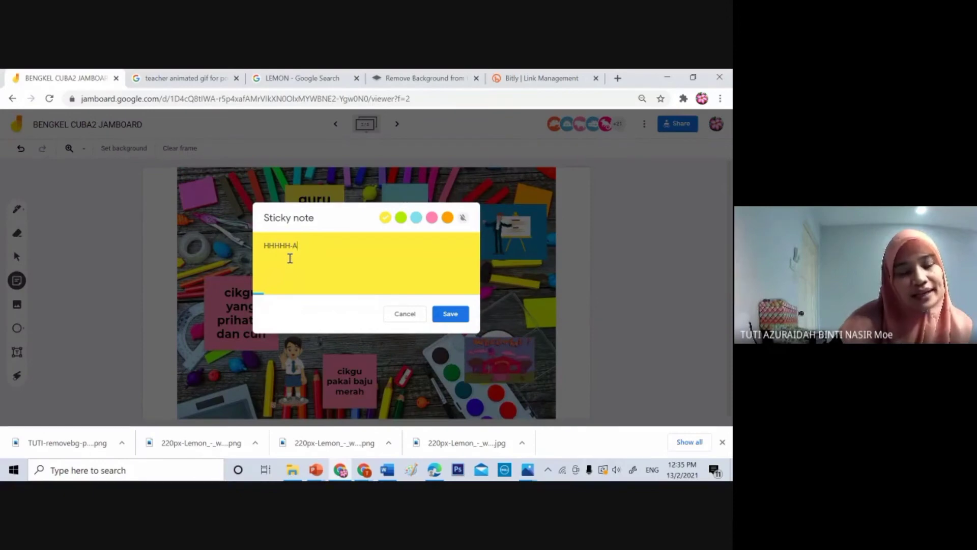
{"action": "type", "text": "IRA"}
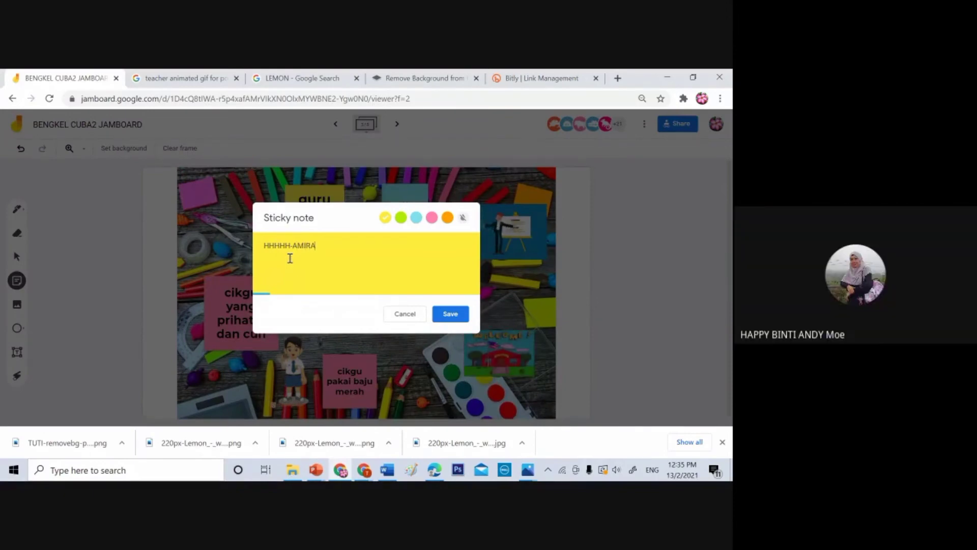
{"action": "left_click", "coordinate": [396, 315]}
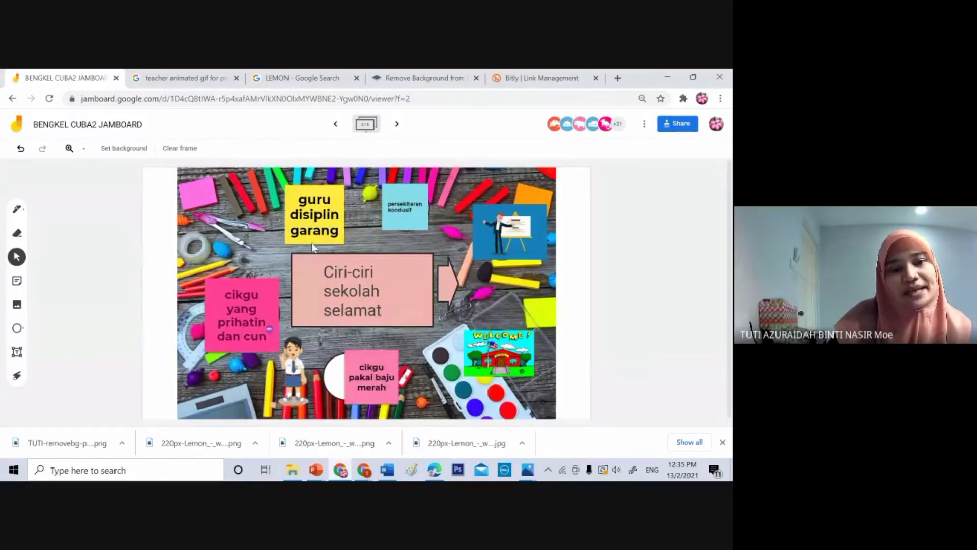
{"action": "left_click", "coordinate": [17, 353]}
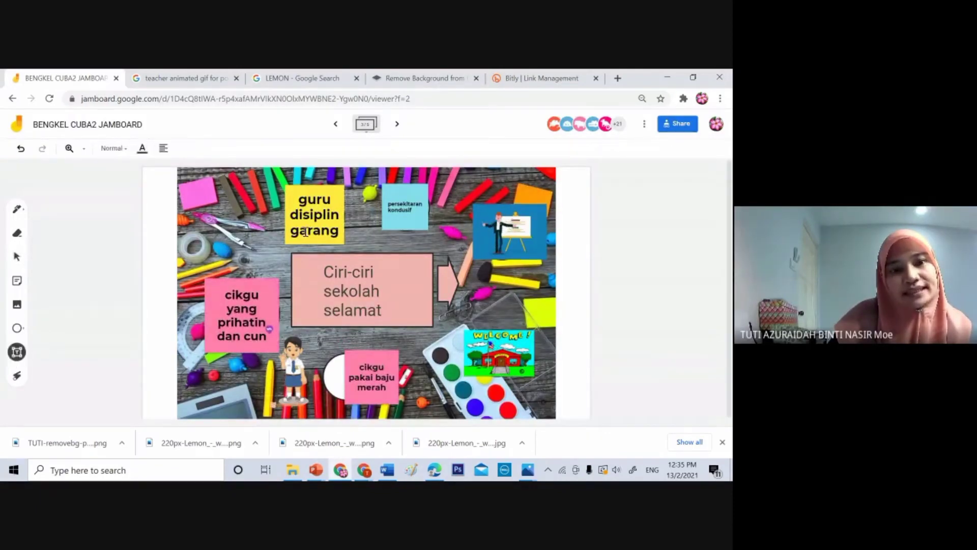
{"action": "left_click", "coordinate": [329, 243]}
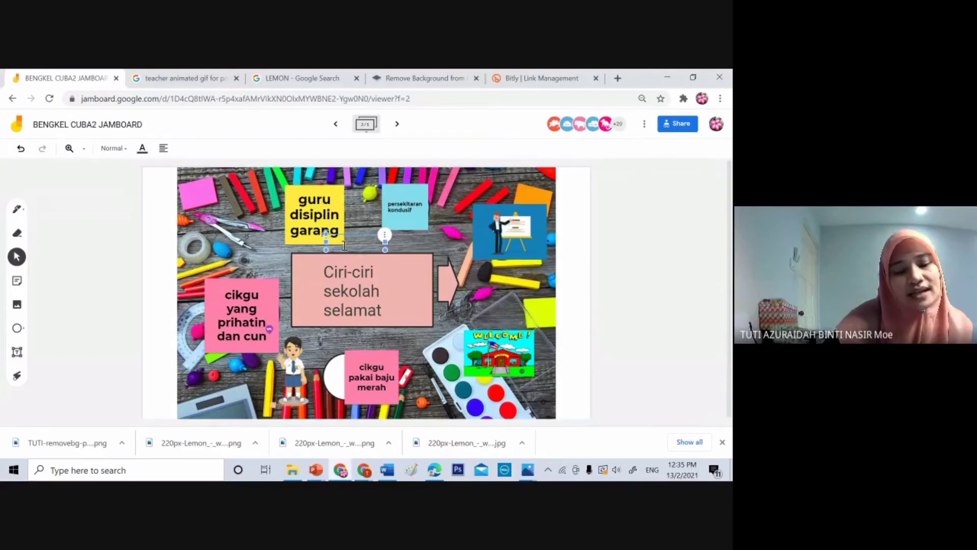
{"action": "type", "text": "BUS"}
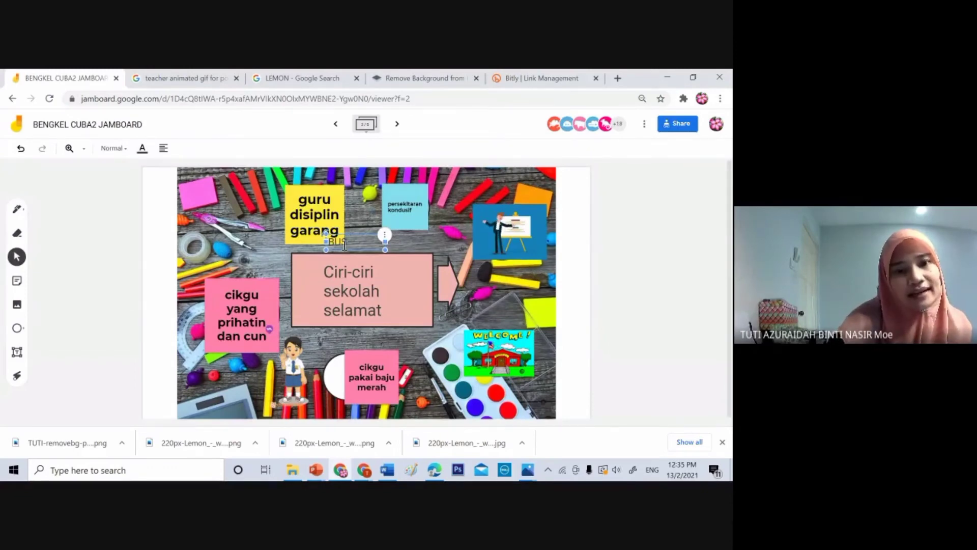
{"action": "key", "text": "BackSpace"}
{"action": "key", "text": "BackSpace"}
{"action": "key", "text": "BackSpace"}
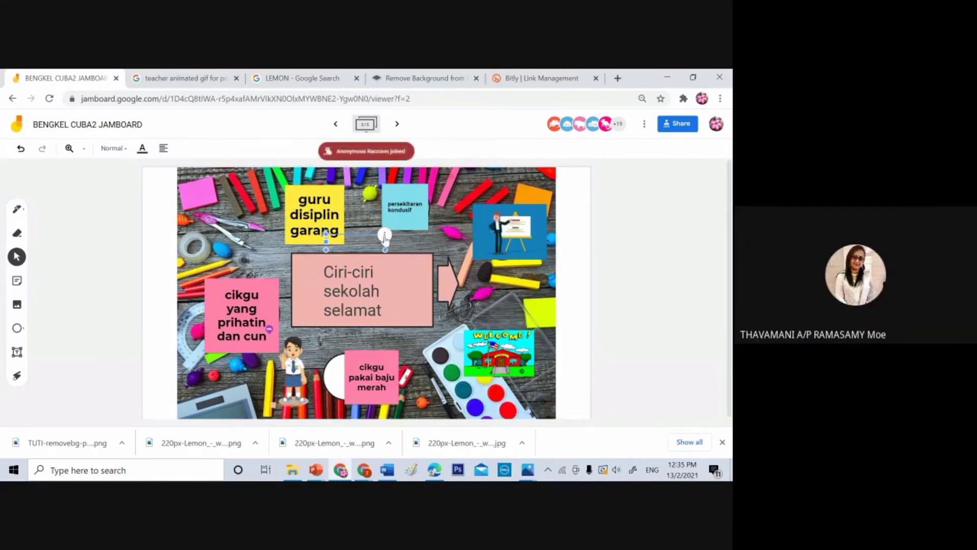
{"action": "left_click", "coordinate": [384, 236]}
{"action": "left_click", "coordinate": [412, 267]}
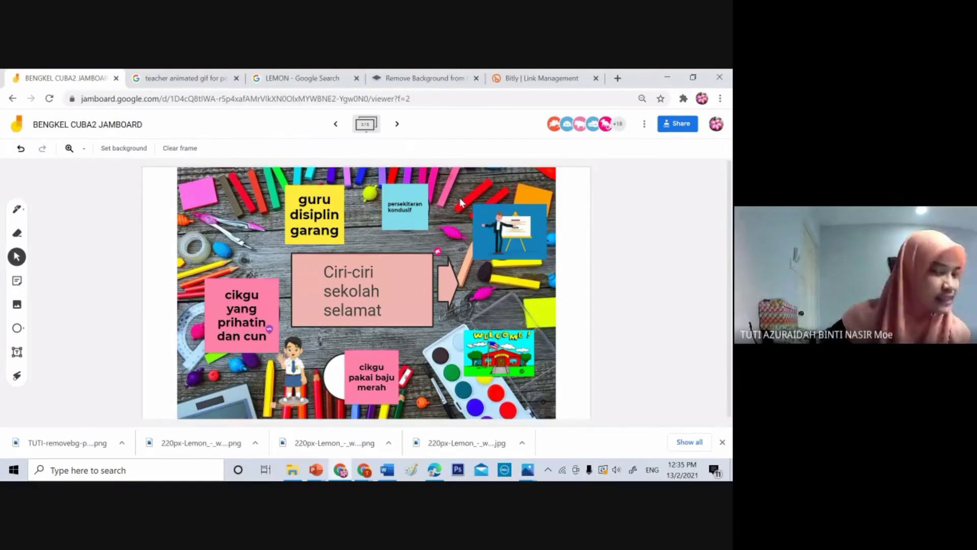
{"action": "left_click", "coordinate": [397, 124]}
{"action": "left_click", "coordinate": [336, 124]}
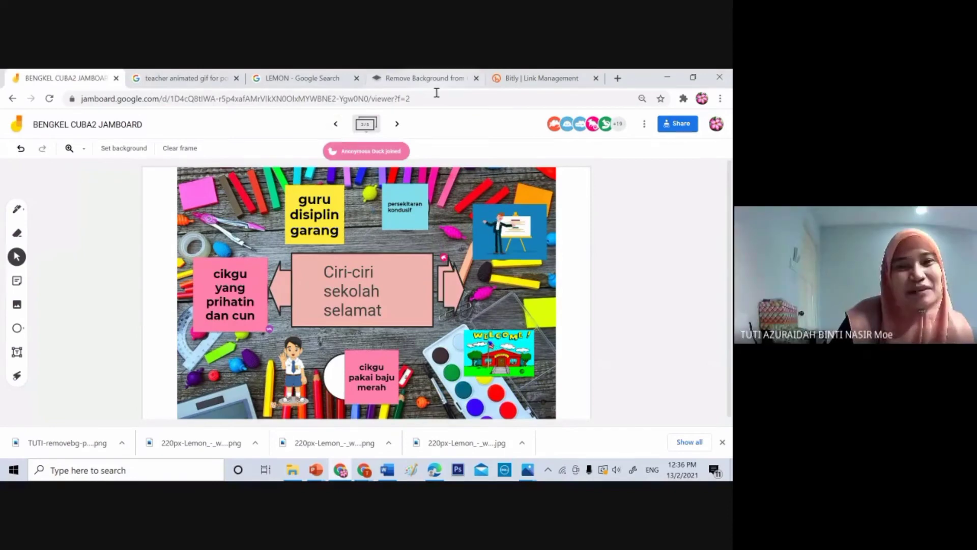
{"action": "left_click", "coordinate": [397, 124]}
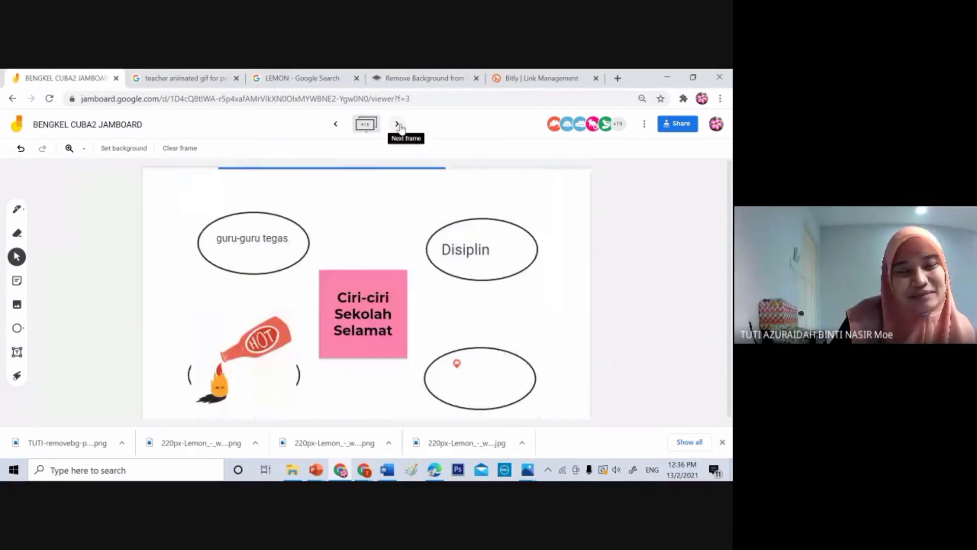
{"action": "left_click", "coordinate": [336, 124]}
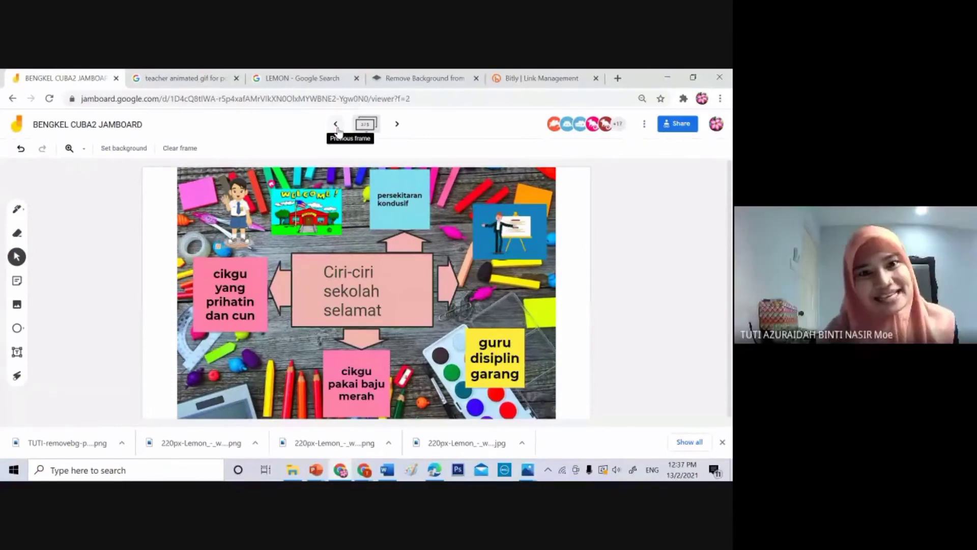
{"action": "left_click", "coordinate": [397, 124]}
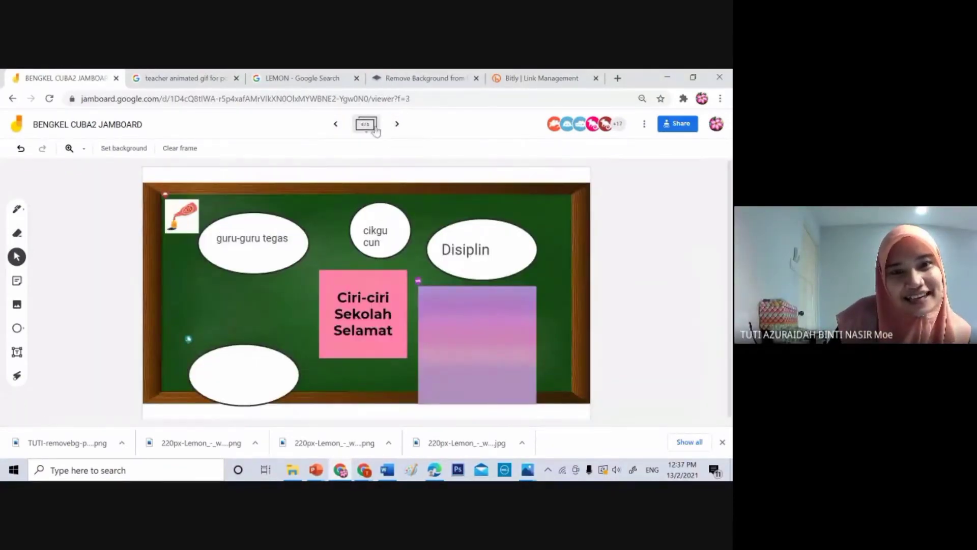
{"action": "left_click", "coordinate": [336, 125]}
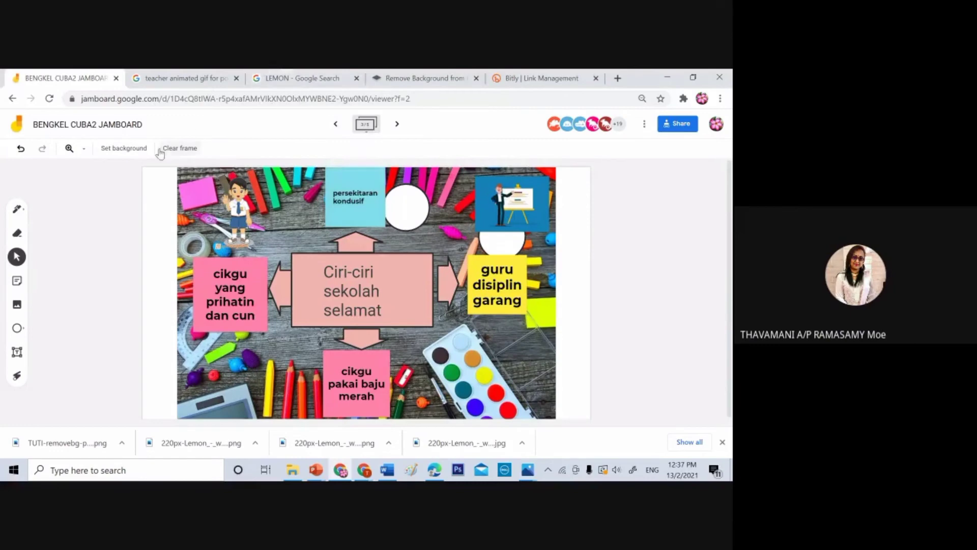
{"action": "left_click", "coordinate": [141, 152]}
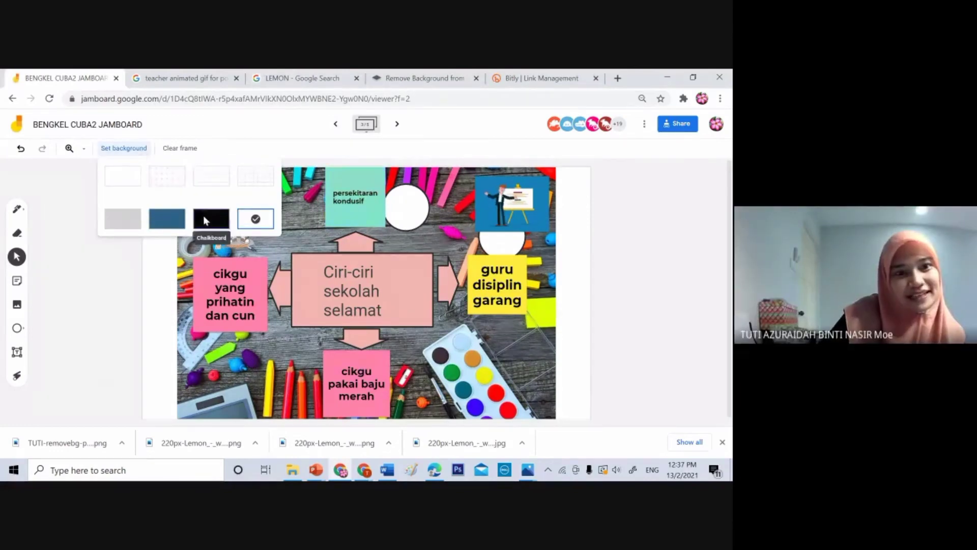
{"action": "left_click", "coordinate": [206, 213]}
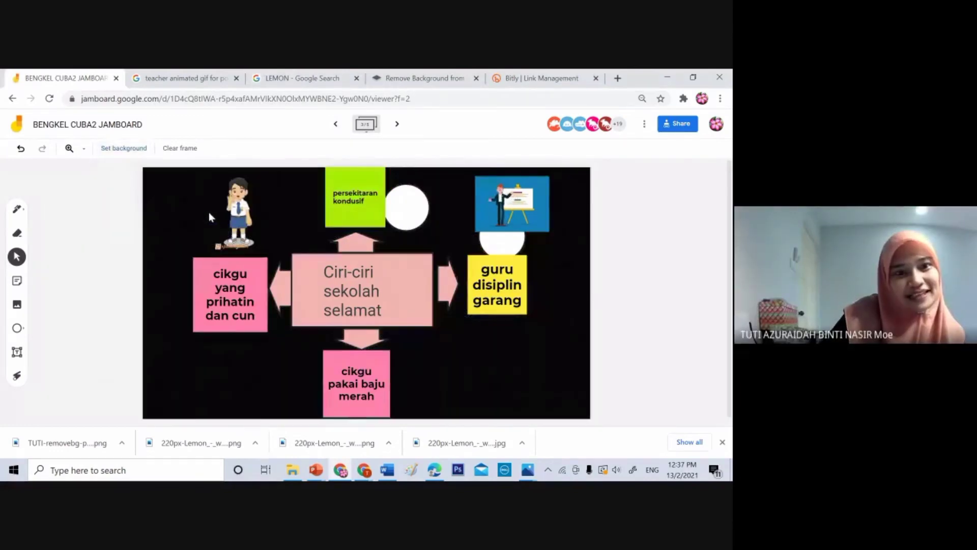
{"action": "right_click", "coordinate": [572, 206]}
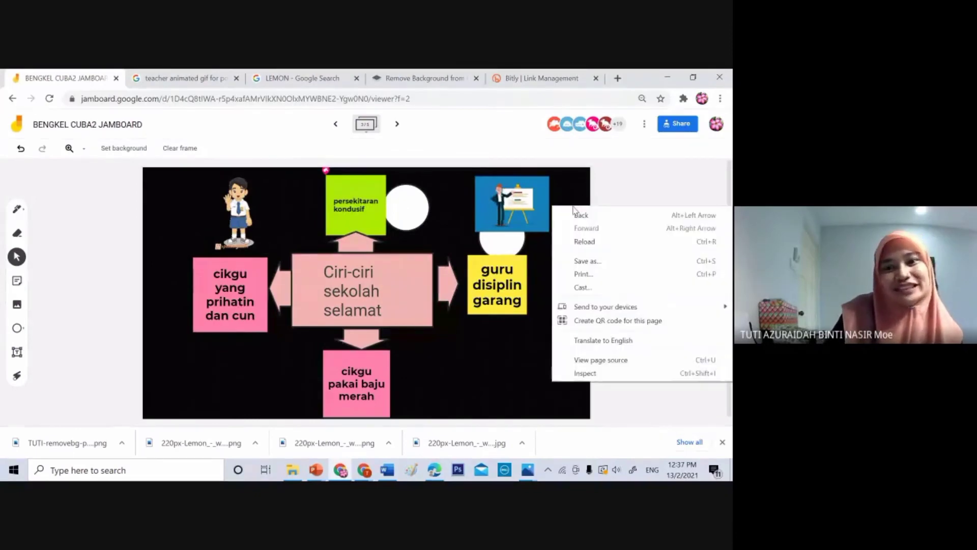
{"action": "left_click", "coordinate": [563, 189]}
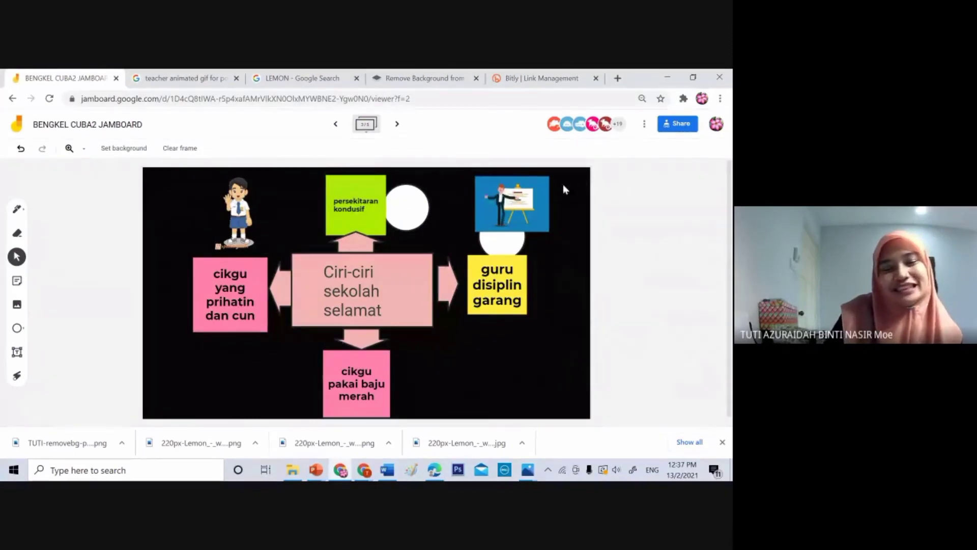
{"action": "left_click", "coordinate": [123, 148]}
{"action": "left_click", "coordinate": [131, 177]}
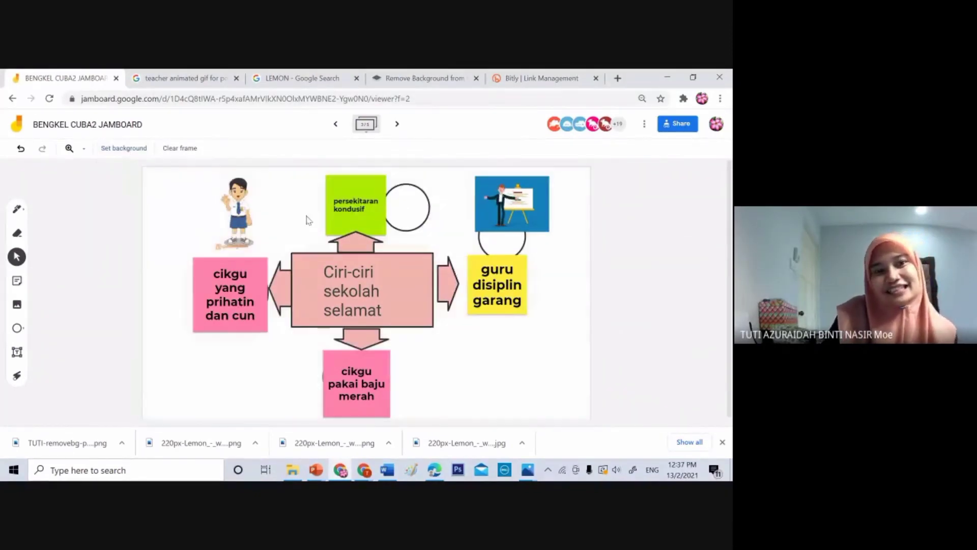
{"action": "left_click", "coordinate": [144, 153]}
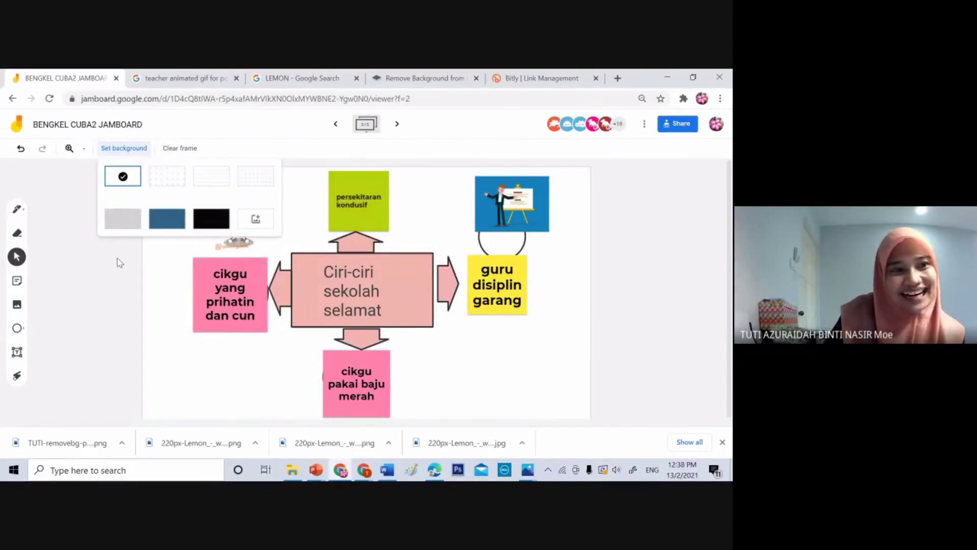
{"action": "left_click", "coordinate": [16, 151]}
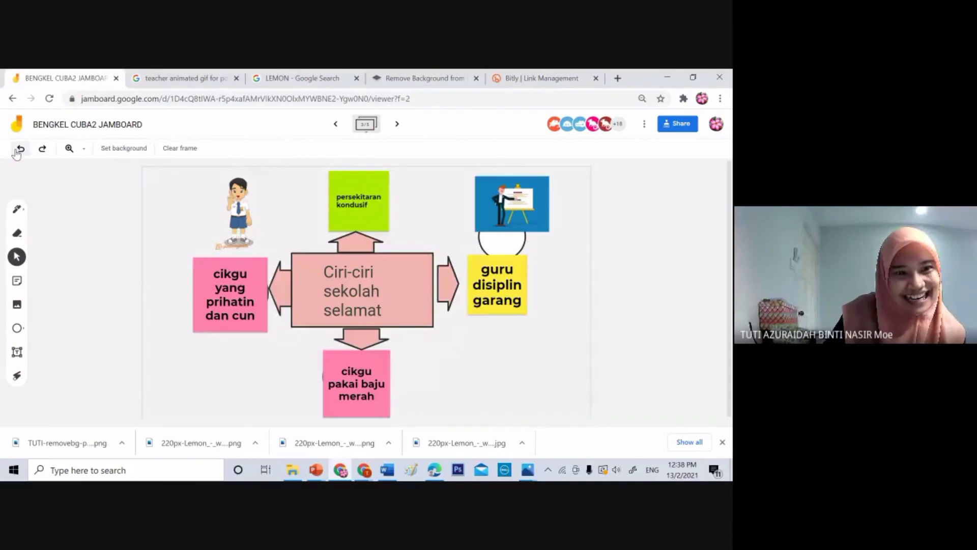
{"action": "left_click", "coordinate": [19, 149]}
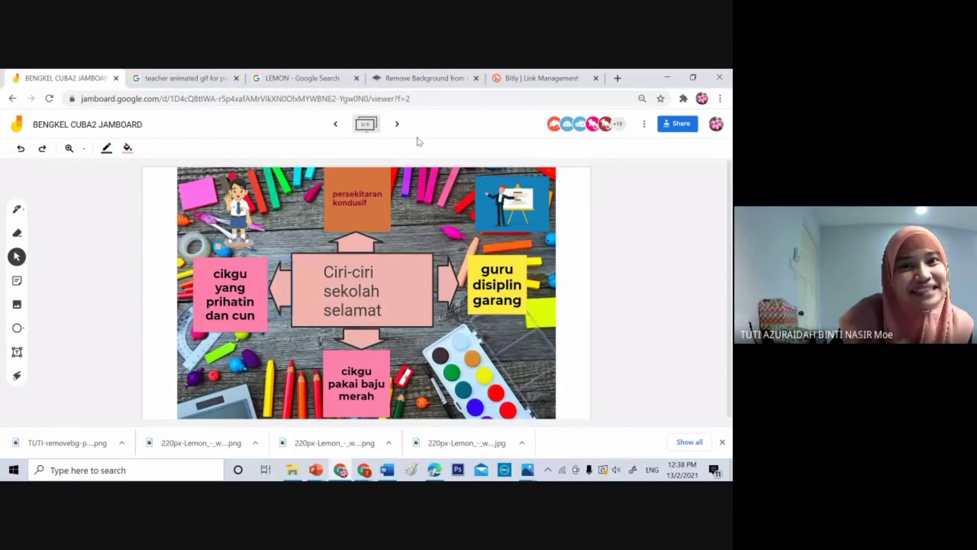
- Advance from frame 3/5 to frame 4/5, the green chalkboard frame
{"action": "left_click", "coordinate": [398, 127]}
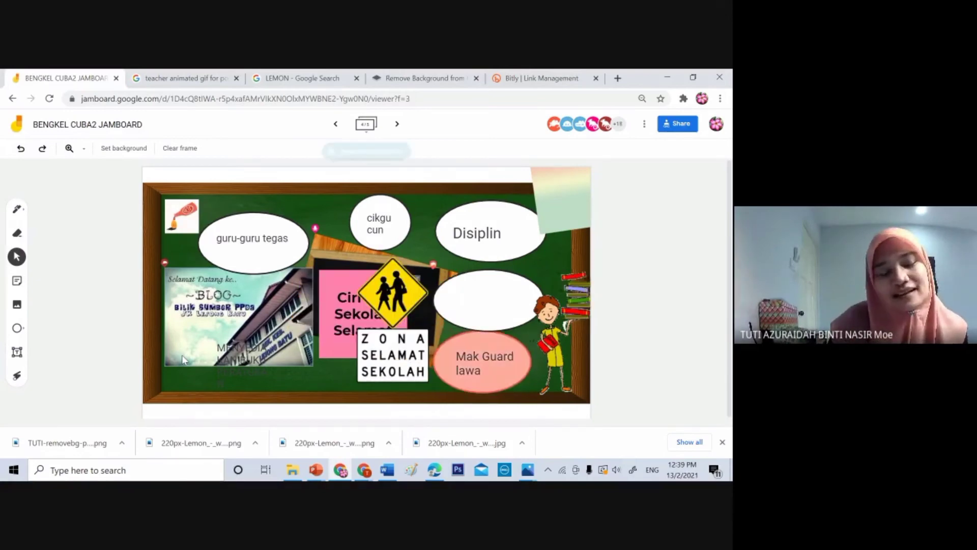
{"action": "left_click", "coordinate": [147, 149]}
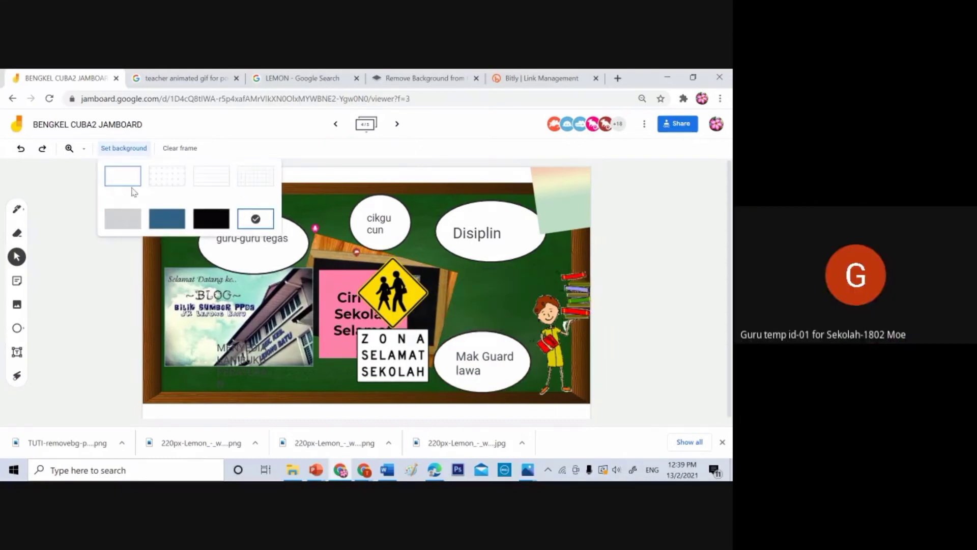
{"action": "left_click", "coordinate": [77, 196]}
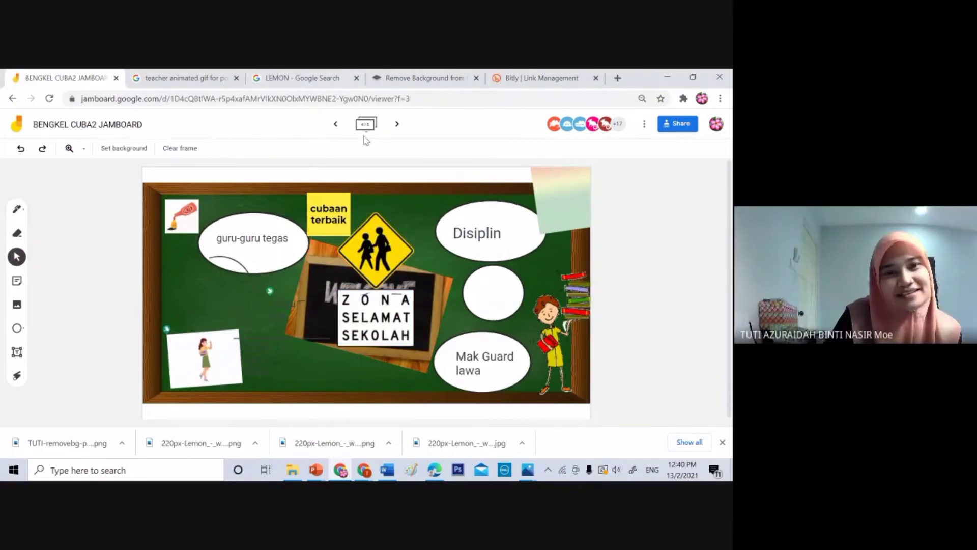
- Return to frame 3/5, the 'Ciri-ciri sekolah selamat' collage
{"action": "left_click", "coordinate": [336, 125]}
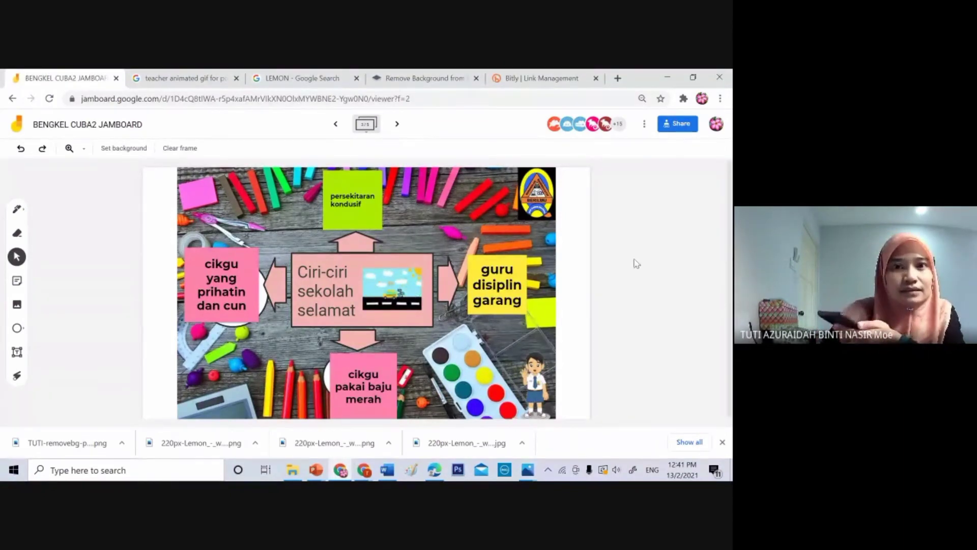
{"action": "left_click", "coordinate": [394, 129]}
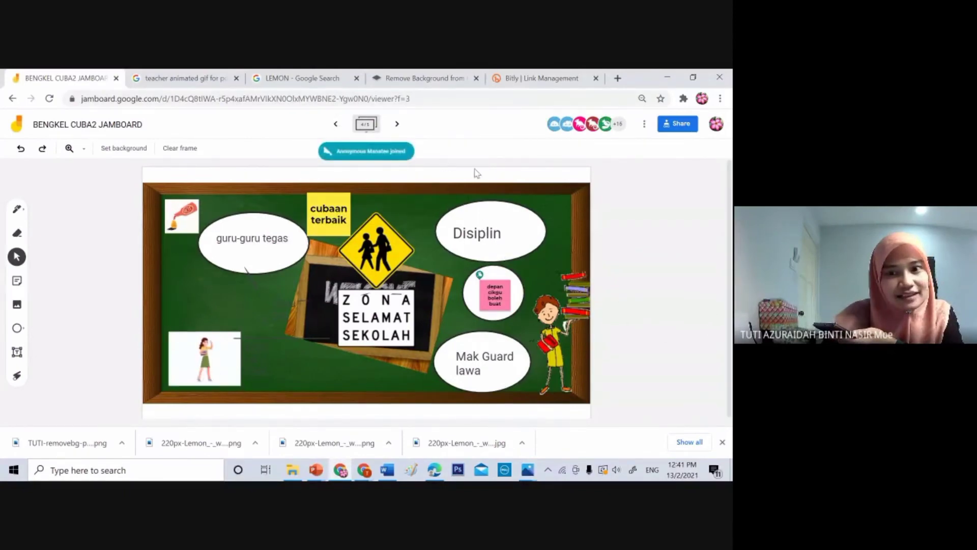
{"action": "left_click", "coordinate": [335, 125]}
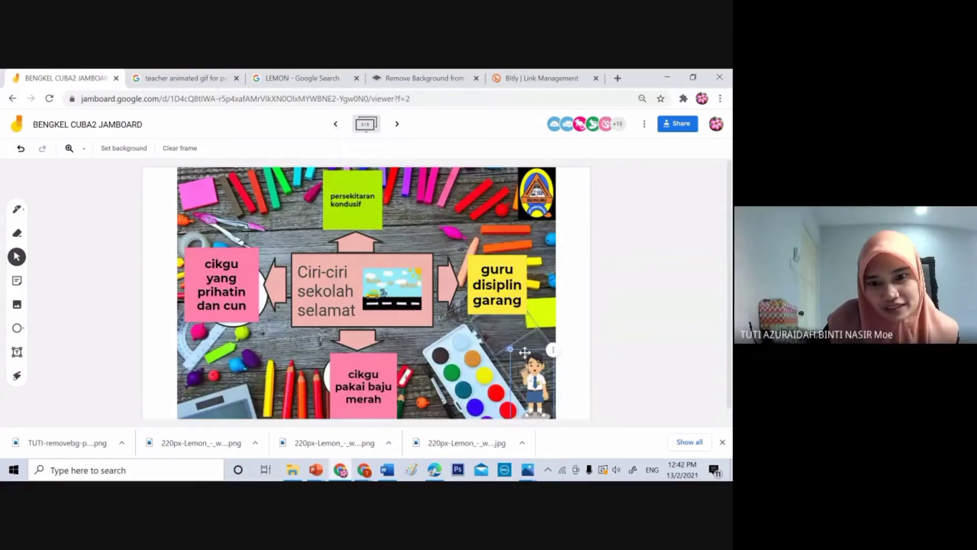
- Enlarge the waving boy and set him beside the yellow 'guru disiplin garang' note
{"action": "left_click_drag", "start_coordinate": [525, 353], "coordinate": [564, 402]}
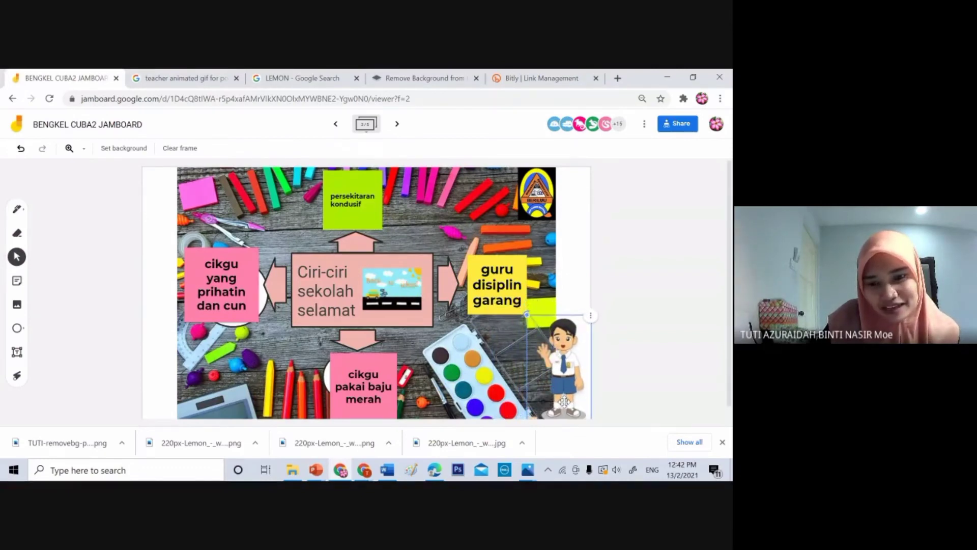
{"action": "left_click_drag", "start_coordinate": [563, 365], "coordinate": [540, 296]}
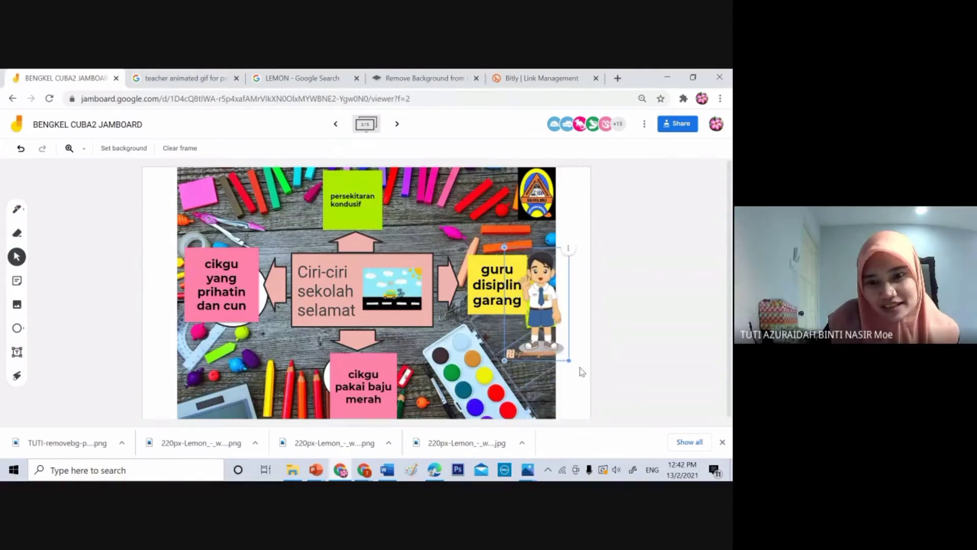
{"action": "left_click_drag", "start_coordinate": [568, 360], "coordinate": [616, 433]}
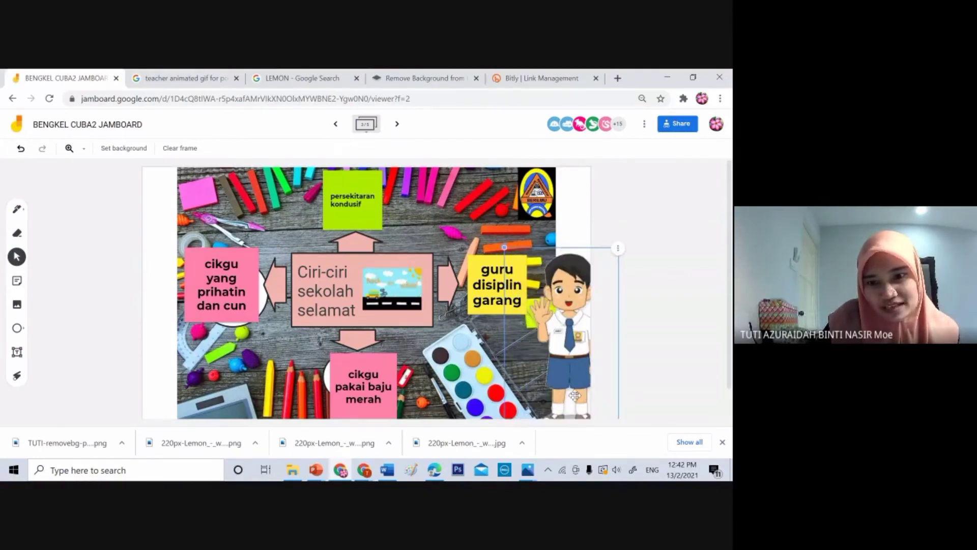
{"action": "left_click_drag", "start_coordinate": [571, 395], "coordinate": [557, 381]}
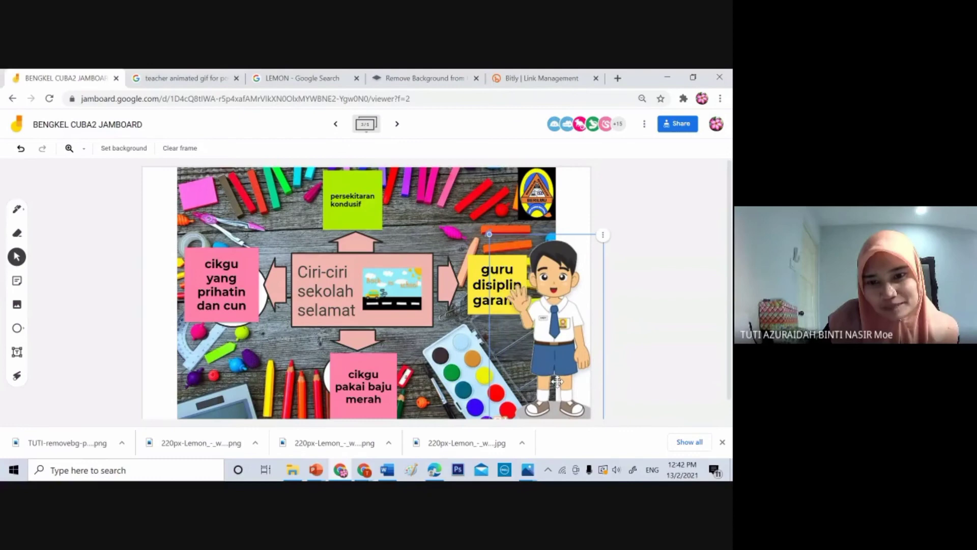
{"action": "left_click", "coordinate": [619, 381]}
{"action": "left_click", "coordinate": [494, 276]}
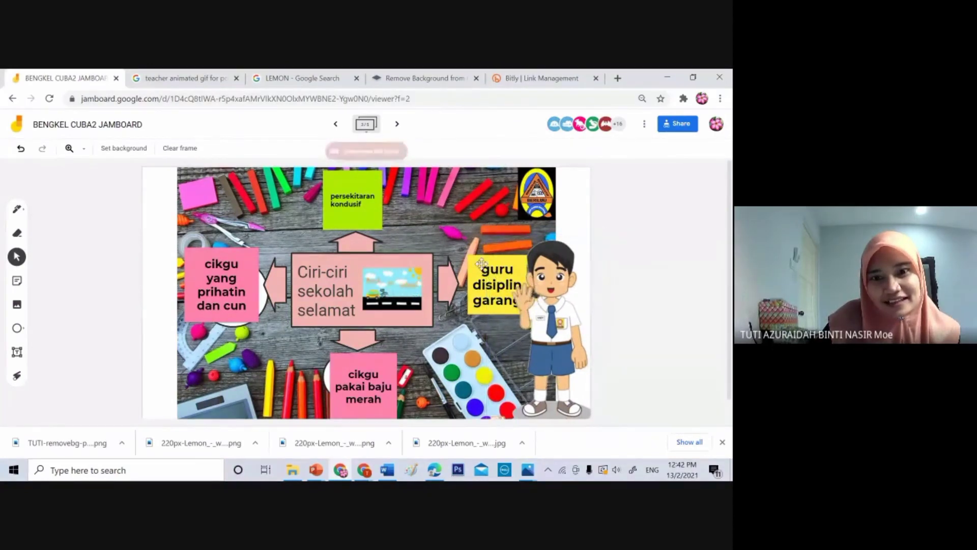
{"action": "left_click_drag", "start_coordinate": [496, 283], "coordinate": [489, 279]}
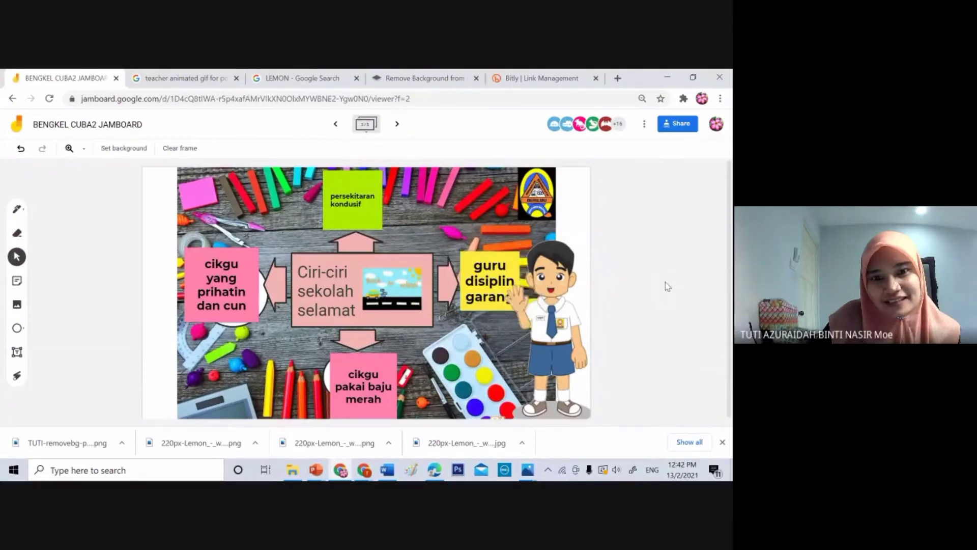
{"action": "left_click", "coordinate": [403, 287]}
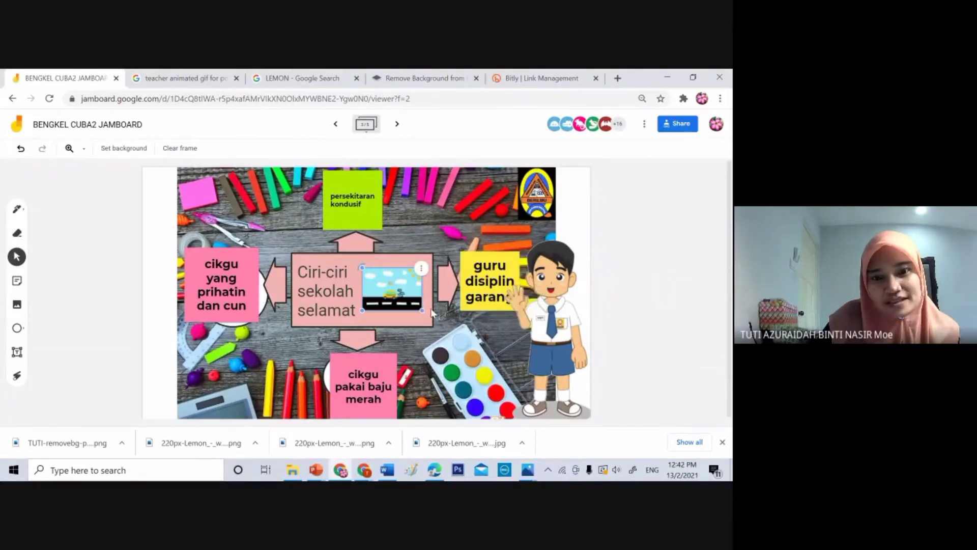
- Stretch the small road picture across the frame, then undo that enlargement
{"action": "left_click_drag", "start_coordinate": [425, 310], "coordinate": [553, 406]}
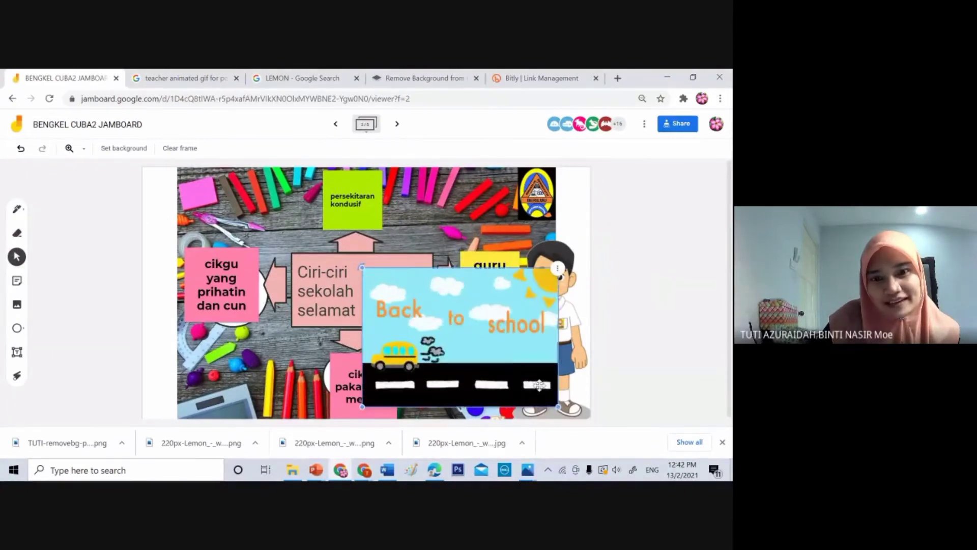
{"action": "left_click_drag", "start_coordinate": [495, 374], "coordinate": [282, 274]}
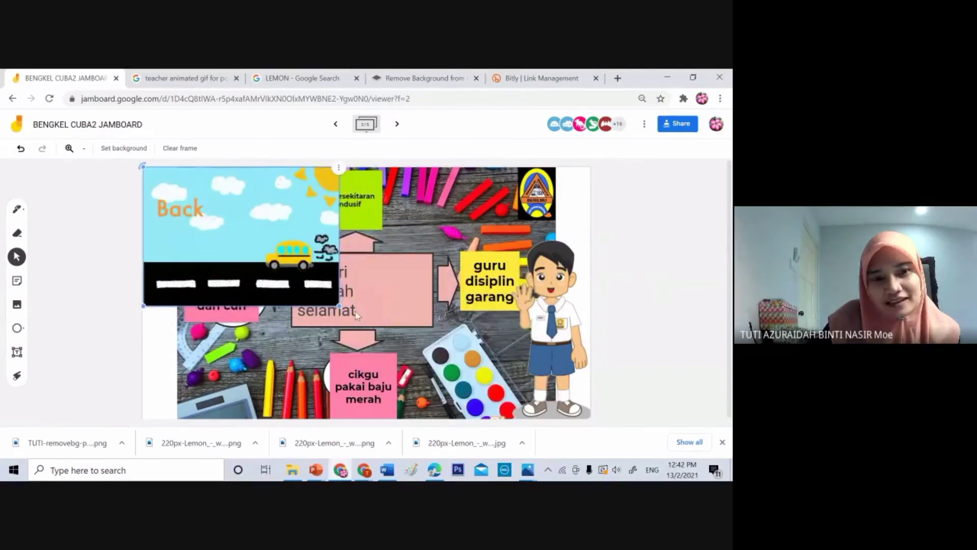
{"action": "left_click_drag", "start_coordinate": [346, 307], "coordinate": [646, 397]}
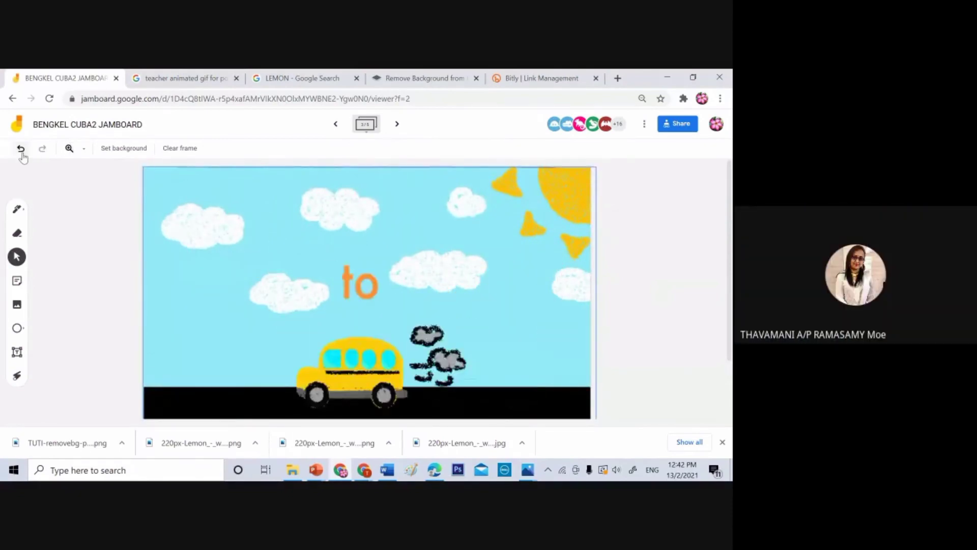
{"action": "left_click", "coordinate": [21, 153]}
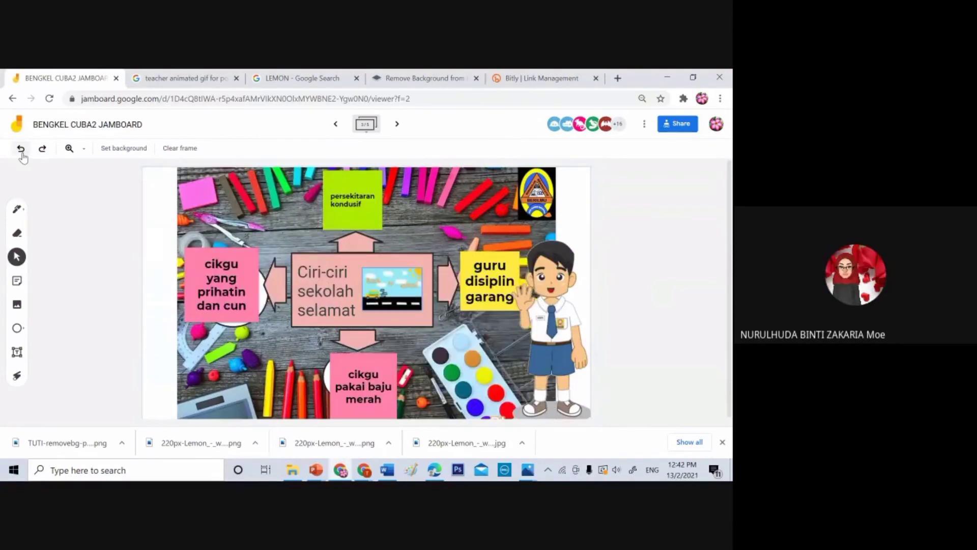
- Resize the small bus picture, move it top-left and stretch it over the whole frame
{"action": "left_click", "coordinate": [364, 274]}
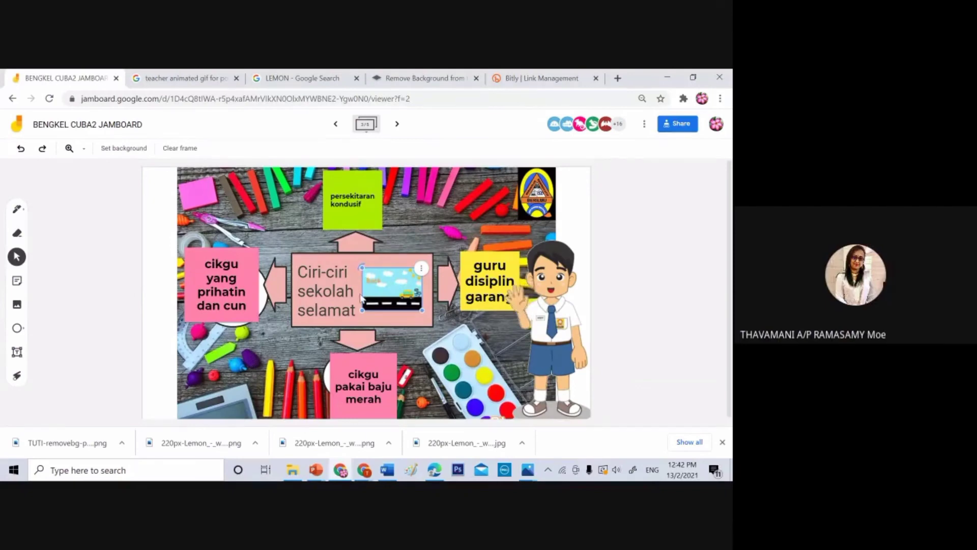
{"action": "left_click_drag", "start_coordinate": [362, 267], "coordinate": [169, 266]}
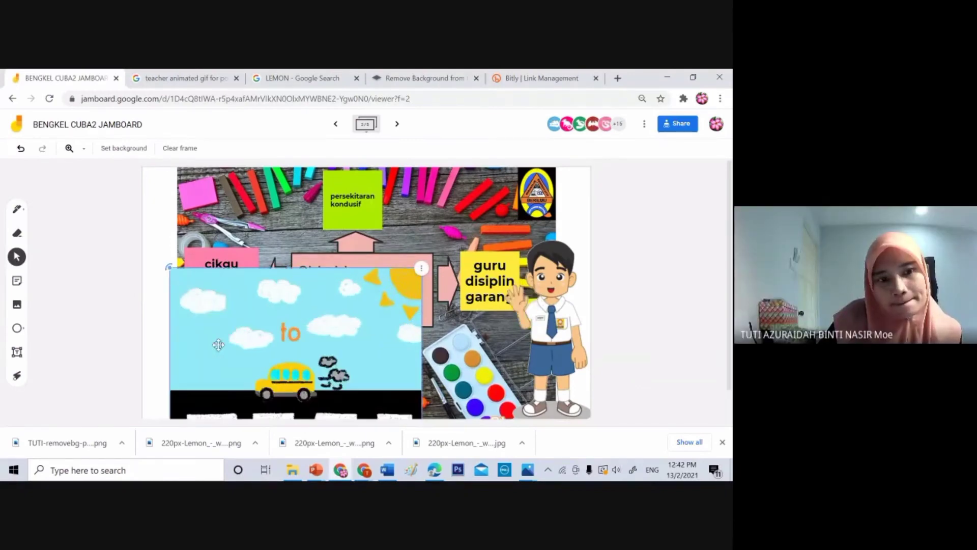
{"action": "left_click_drag", "start_coordinate": [218, 345], "coordinate": [192, 246]}
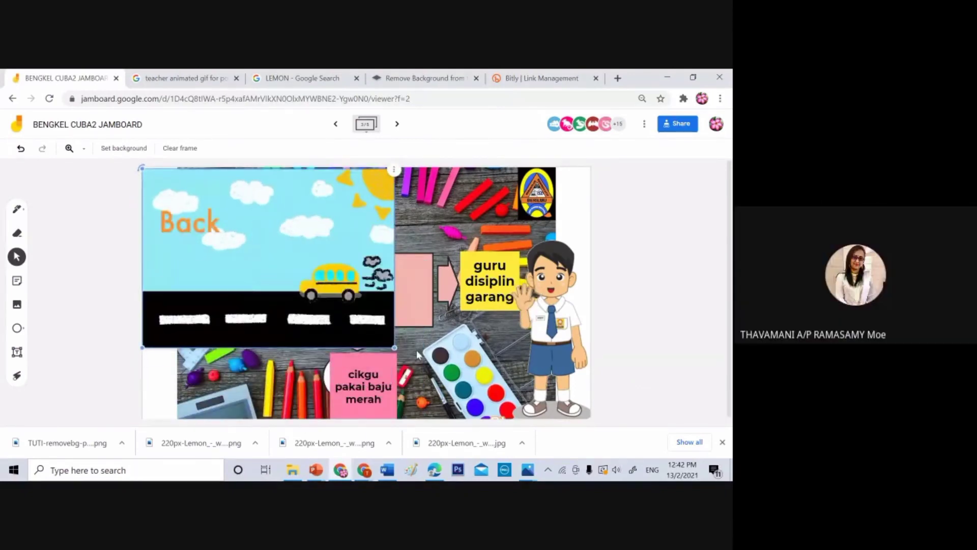
{"action": "left_click_drag", "start_coordinate": [393, 347], "coordinate": [604, 395]}
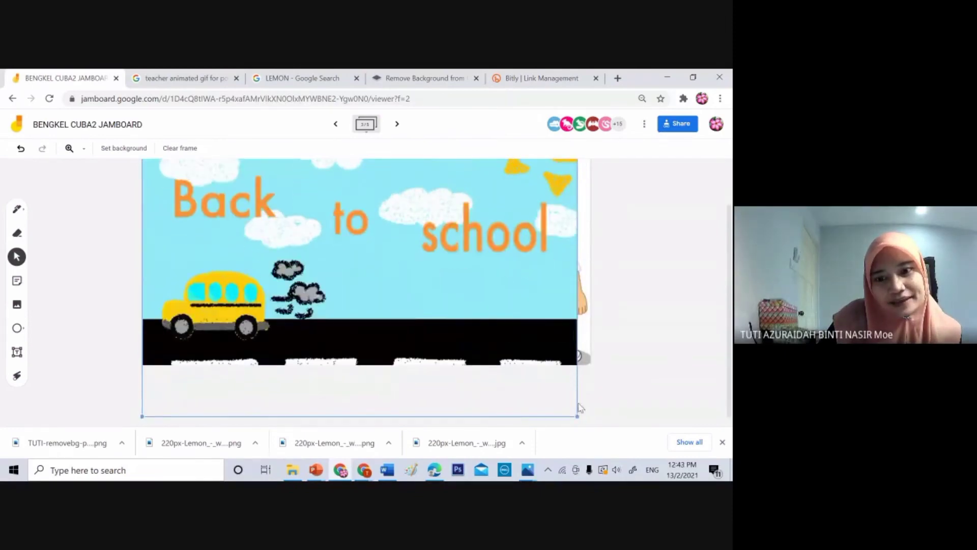
{"action": "left_click_drag", "start_coordinate": [577, 416], "coordinate": [599, 420]}
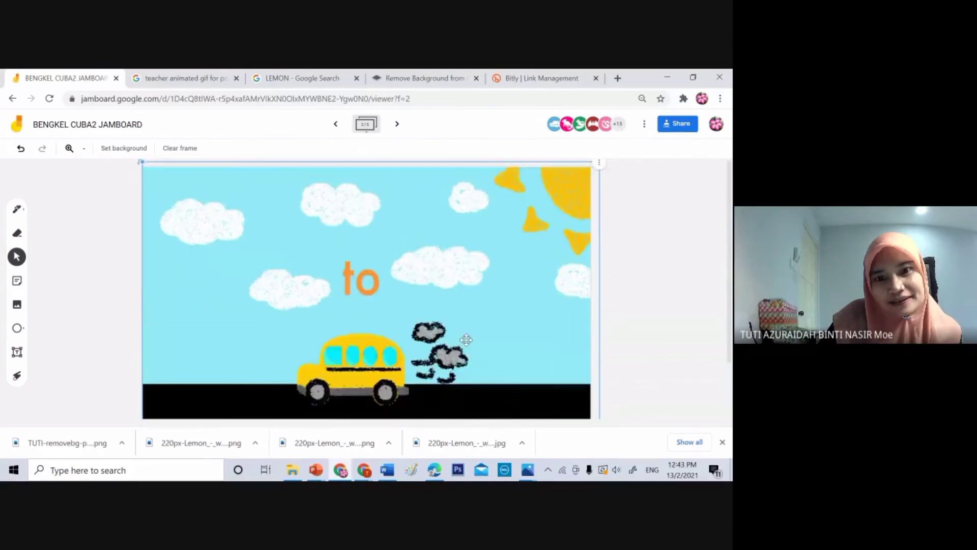
- Send the bus image backward four layers with Order > Send backward
{"action": "right_click", "coordinate": [459, 334]}
{"action": "left_click", "coordinate": [444, 366]}
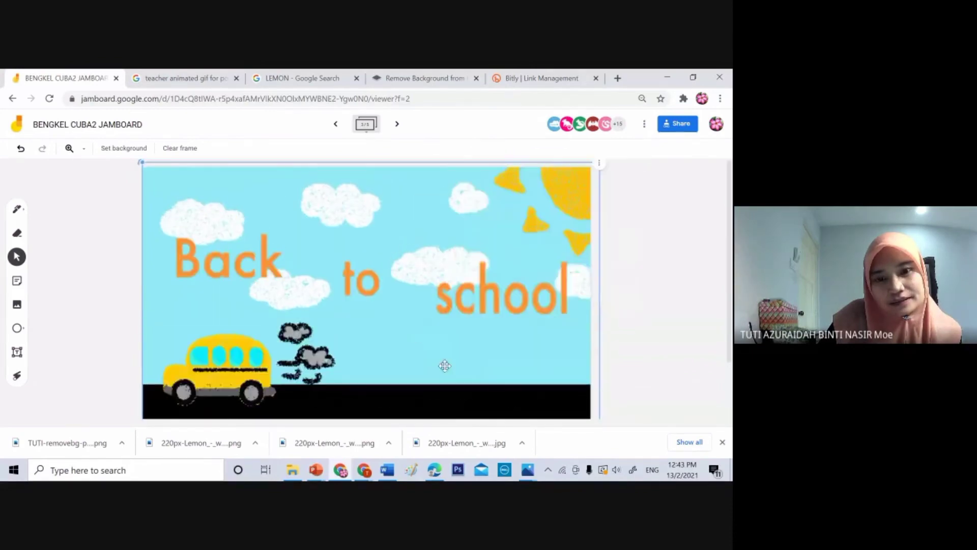
{"action": "left_click", "coordinate": [599, 164]}
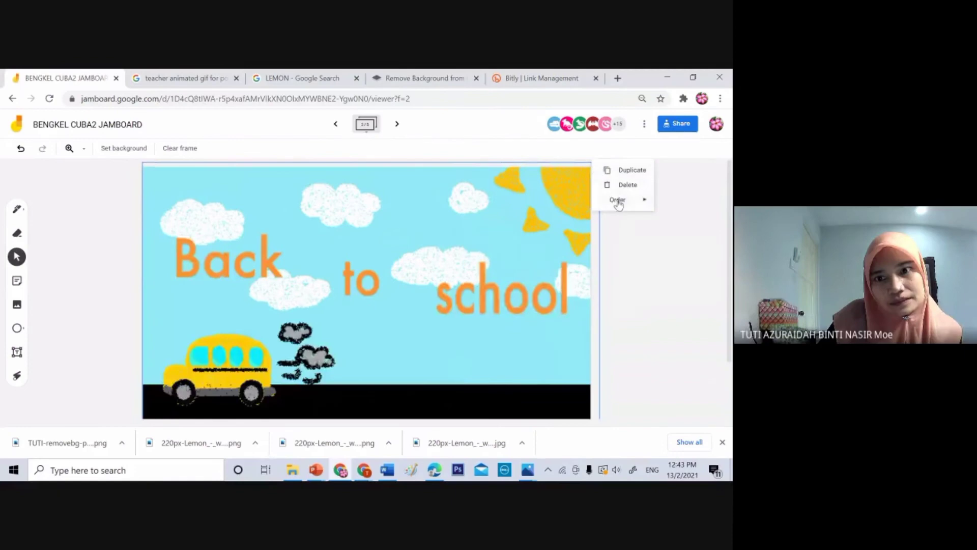
{"action": "mouse_move", "coordinate": [618, 201]}
{"action": "left_click", "coordinate": [556, 235]}
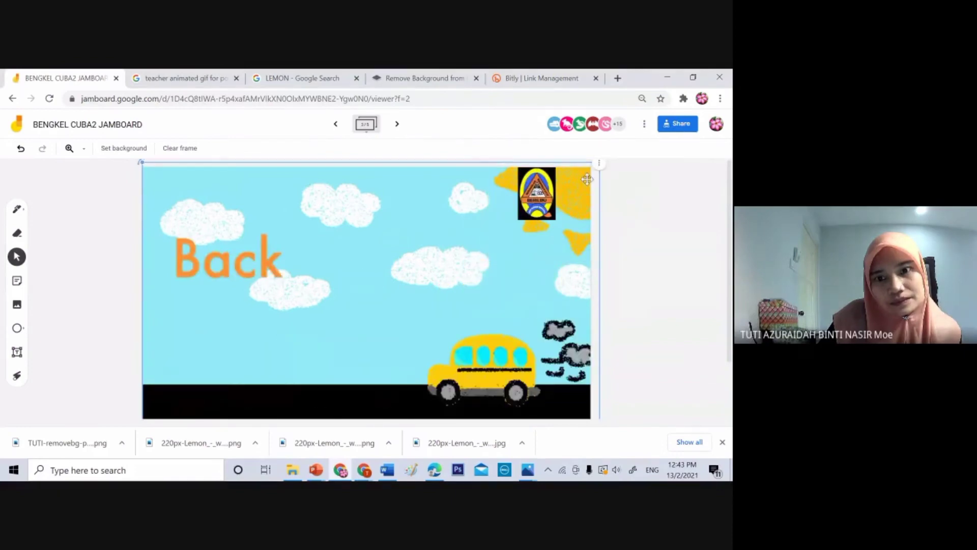
{"action": "left_click", "coordinate": [599, 163]}
{"action": "mouse_move", "coordinate": [597, 199]}
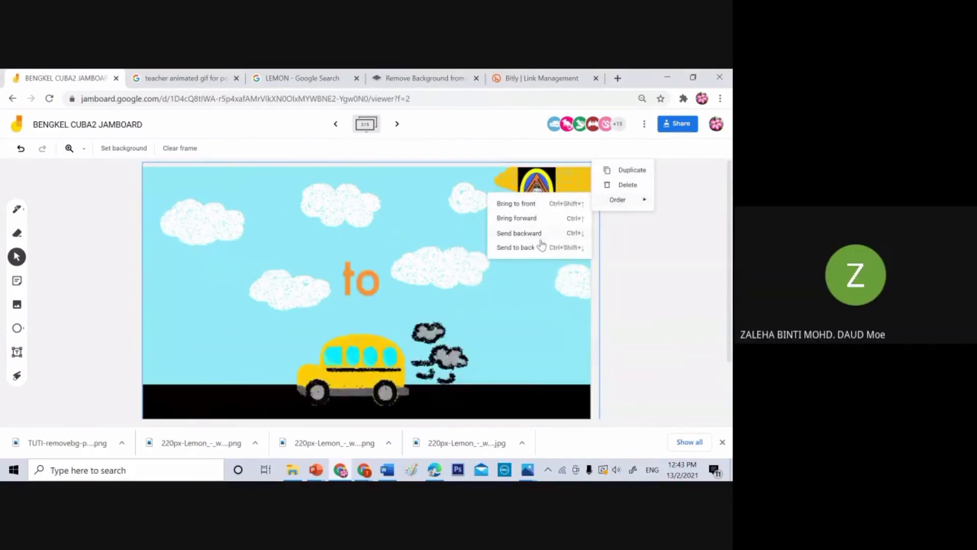
{"action": "left_click", "coordinate": [566, 234]}
{"action": "left_click", "coordinate": [599, 164]}
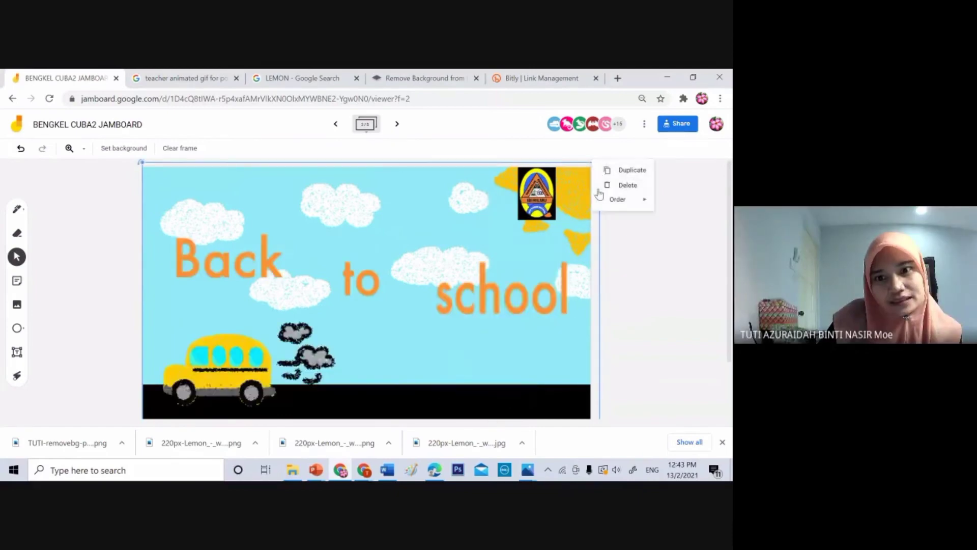
{"action": "mouse_move", "coordinate": [618, 199]}
{"action": "left_click", "coordinate": [527, 233]}
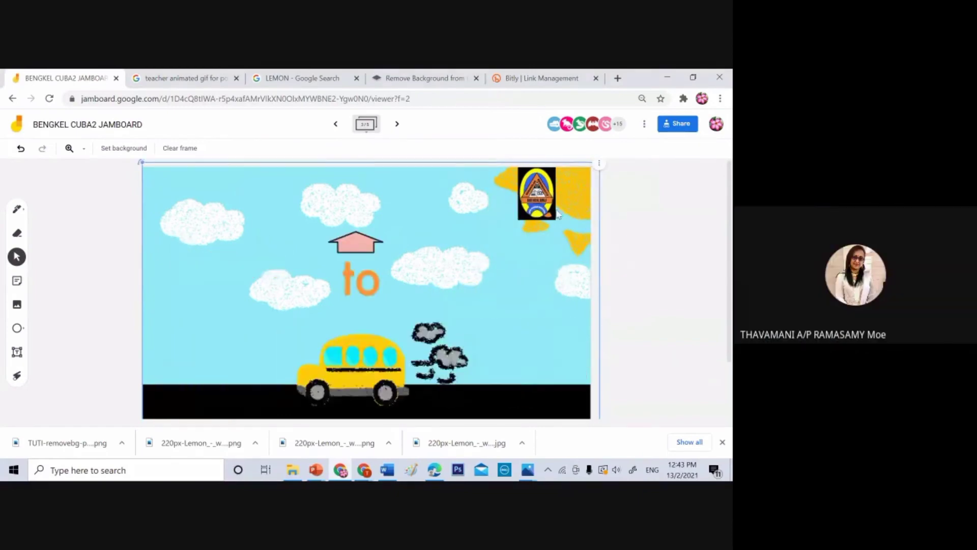
{"action": "left_click", "coordinate": [599, 164]}
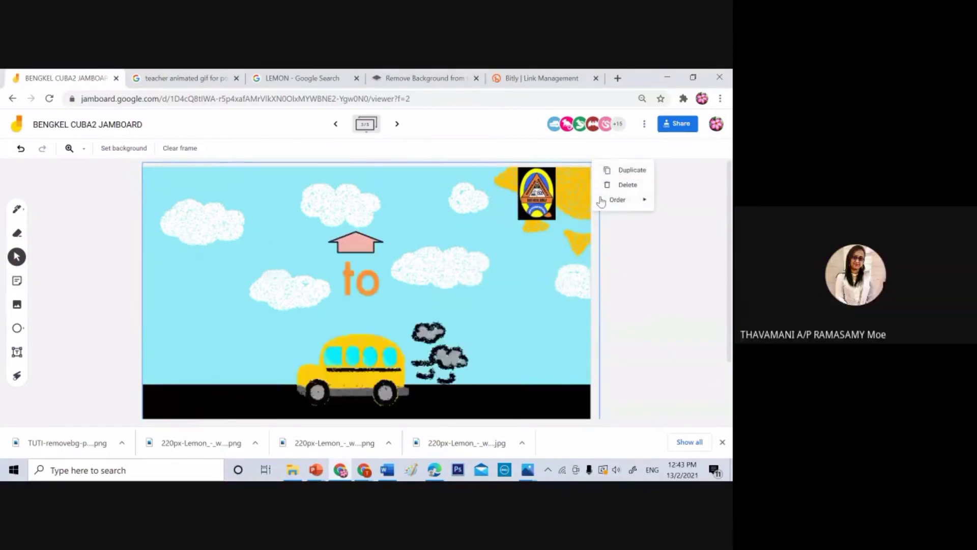
{"action": "mouse_move", "coordinate": [600, 199]}
{"action": "left_click", "coordinate": [584, 217]}
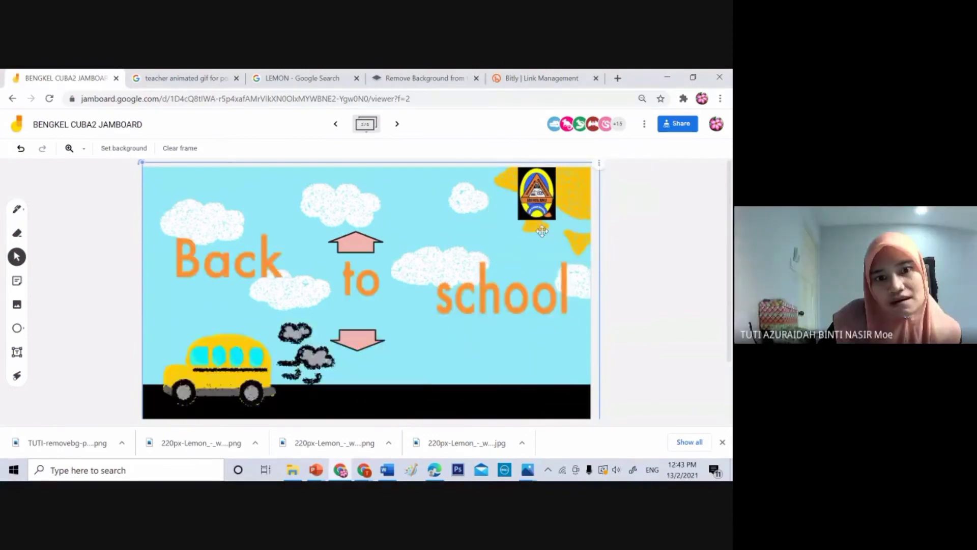
- Keep sending the bus image backward until it sits behind the pink and yellow notes
{"action": "left_click", "coordinate": [599, 165]}
{"action": "mouse_move", "coordinate": [604, 204]}
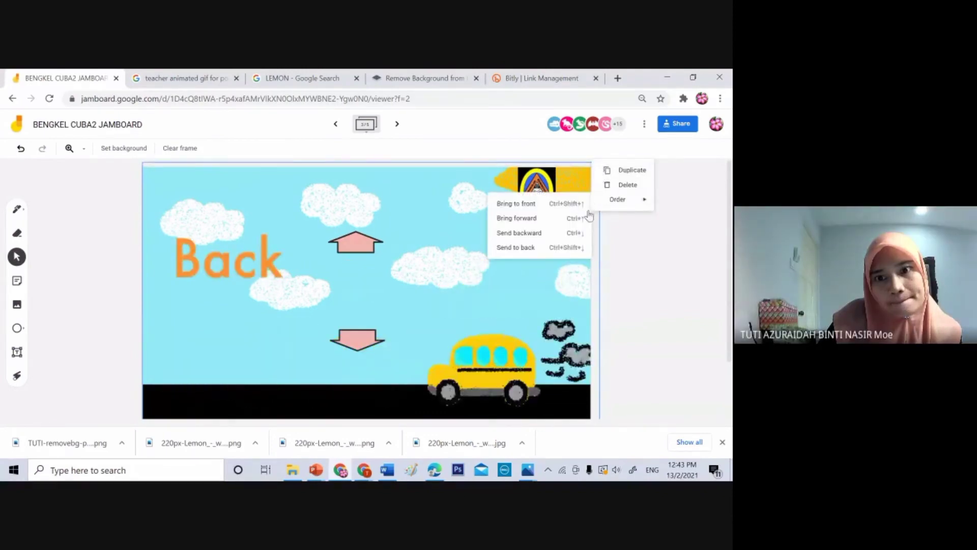
{"action": "left_click", "coordinate": [584, 233]}
{"action": "left_click", "coordinate": [599, 166]}
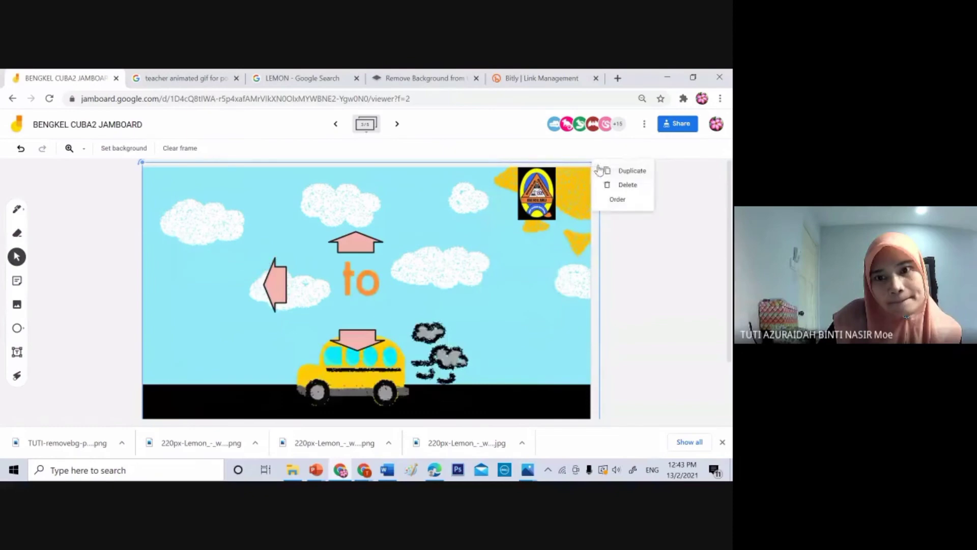
{"action": "mouse_move", "coordinate": [609, 202]}
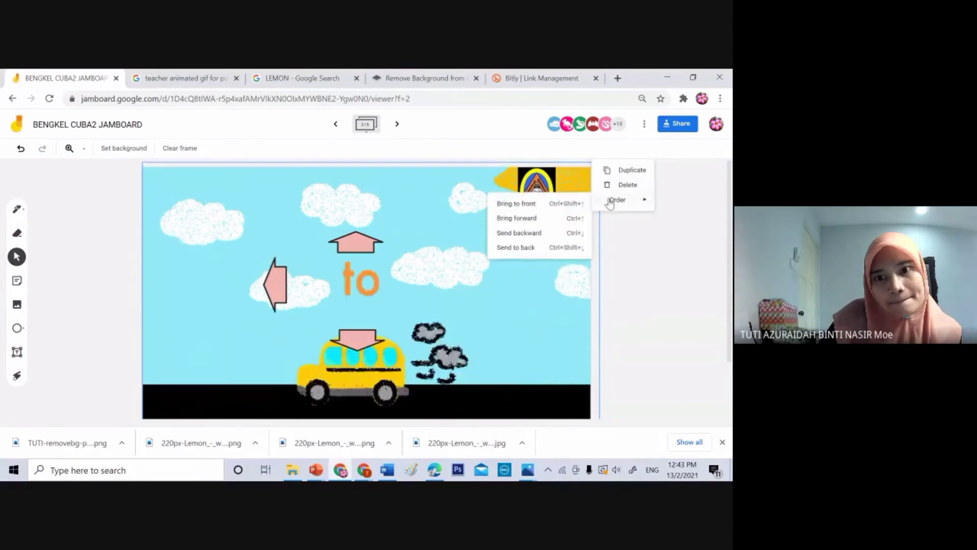
{"action": "left_click", "coordinate": [538, 235]}
{"action": "mouse_move", "coordinate": [602, 202]}
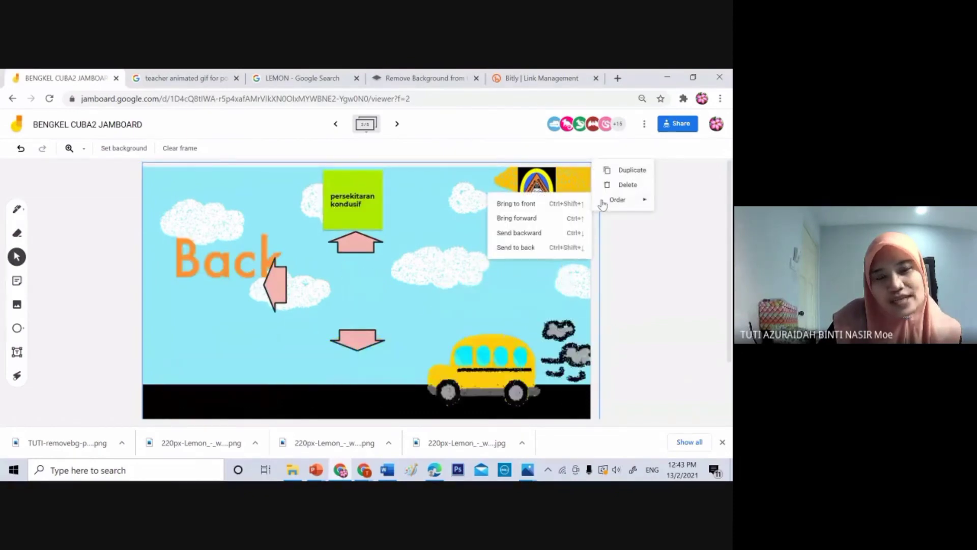
{"action": "left_click", "coordinate": [538, 233]}
{"action": "left_click", "coordinate": [599, 168]}
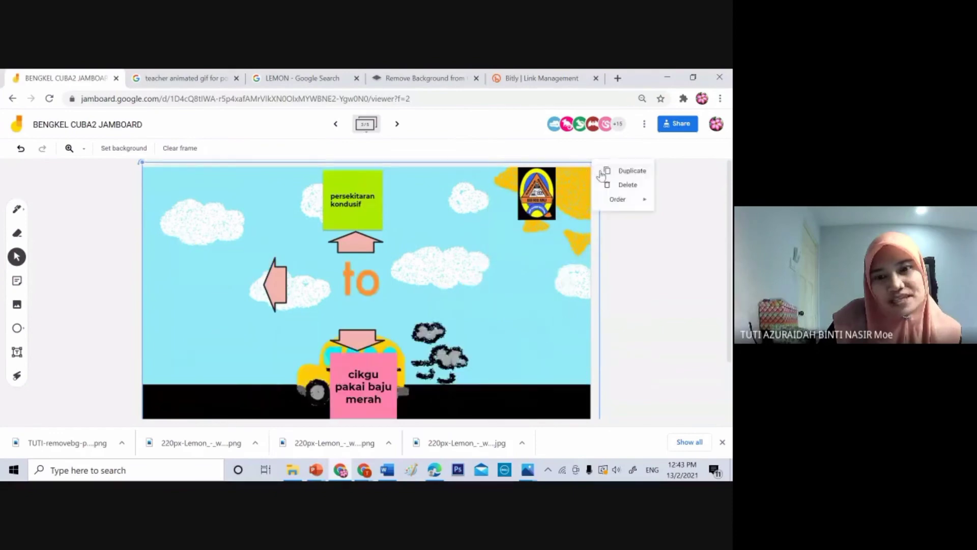
{"action": "left_click", "coordinate": [550, 232]}
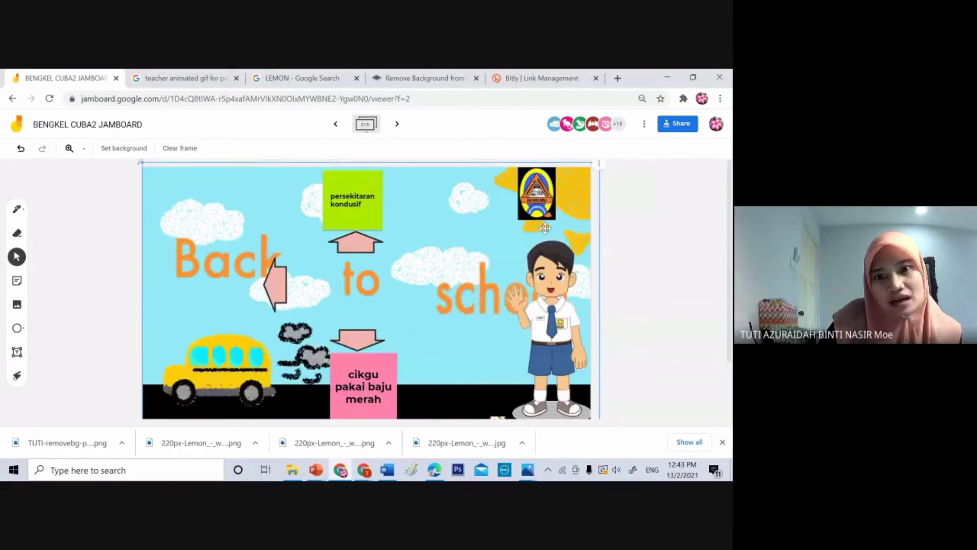
{"action": "left_click", "coordinate": [599, 168]}
{"action": "mouse_move", "coordinate": [606, 202]}
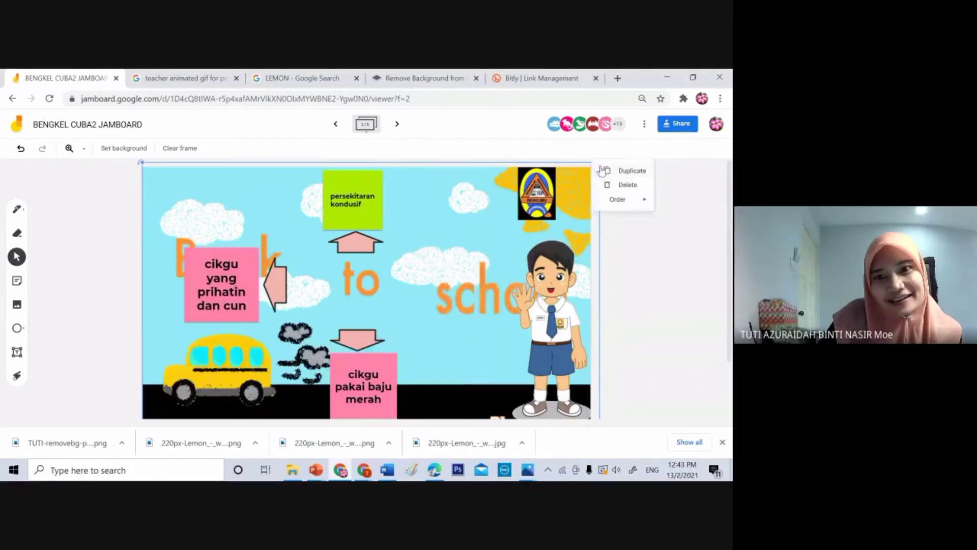
{"action": "left_click", "coordinate": [564, 232]}
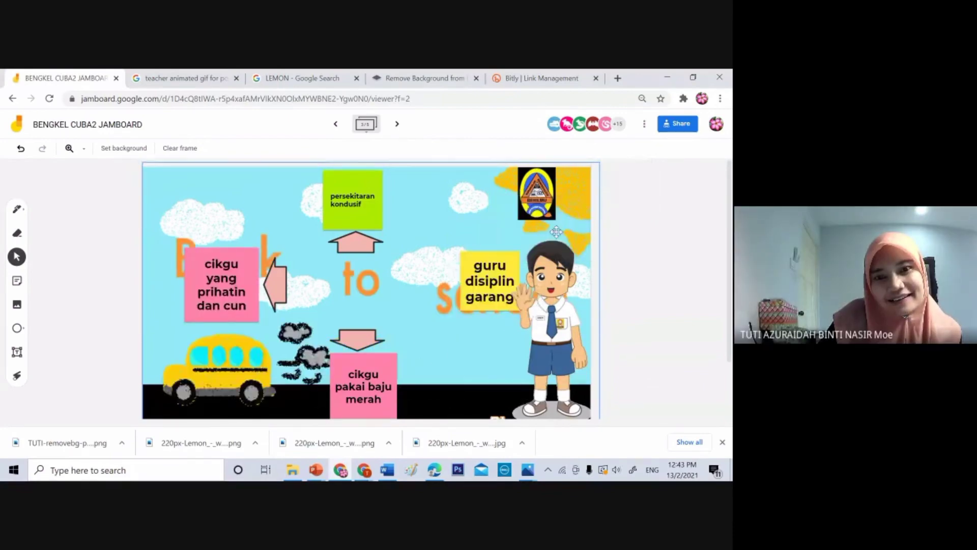
- Push the bus image further back, behind the right arrow and remaining elements
{"action": "left_click", "coordinate": [598, 166]}
{"action": "mouse_move", "coordinate": [617, 200]}
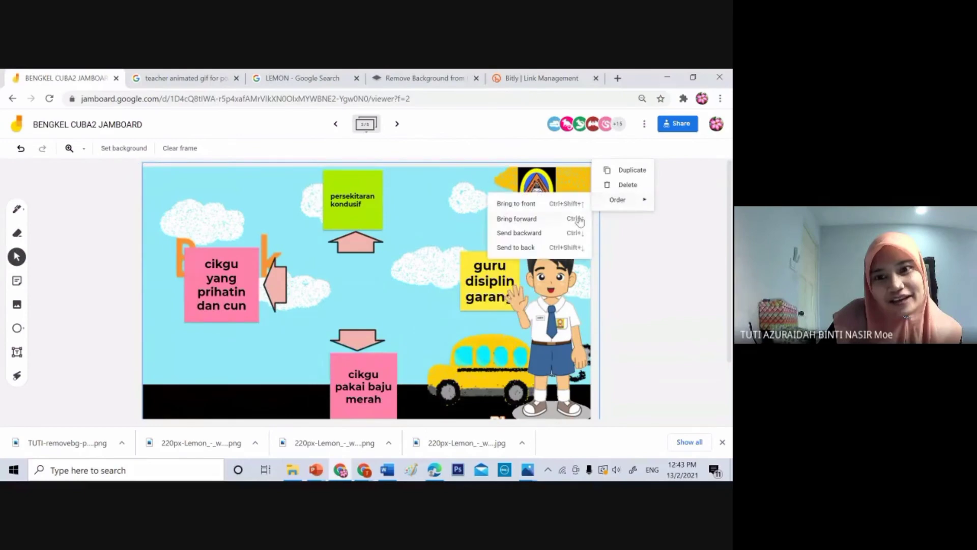
{"action": "left_click", "coordinate": [548, 234]}
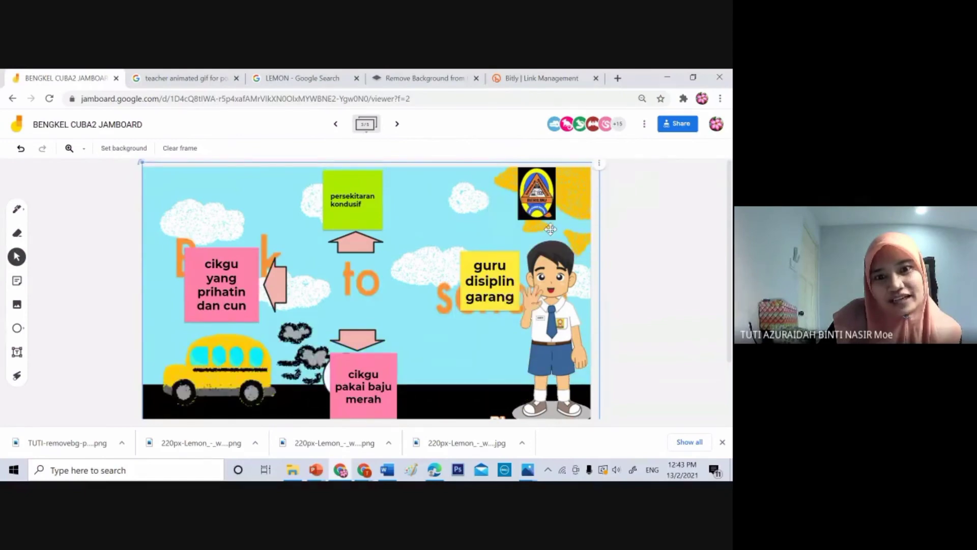
{"action": "left_click", "coordinate": [598, 165]}
{"action": "mouse_move", "coordinate": [602, 203]}
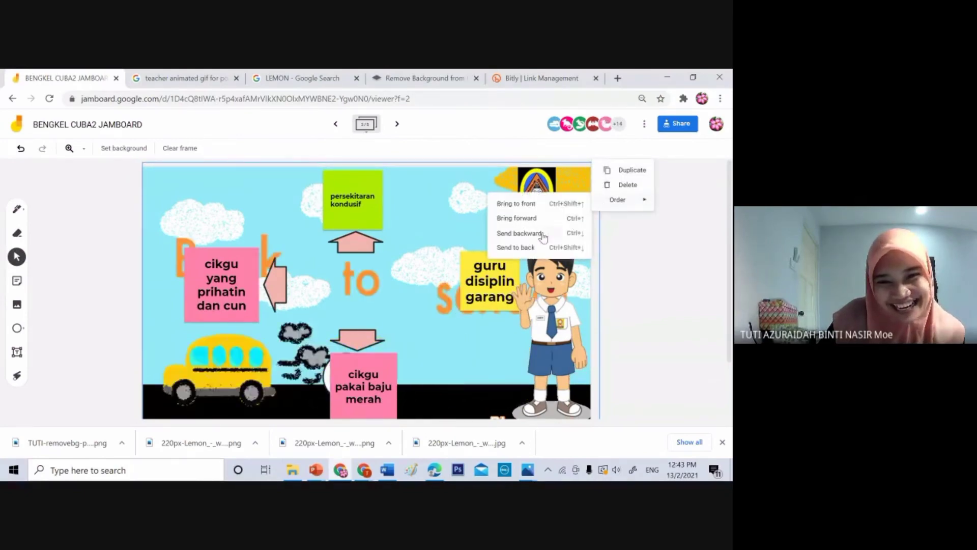
{"action": "left_click", "coordinate": [575, 220]}
{"action": "left_click", "coordinate": [600, 167]}
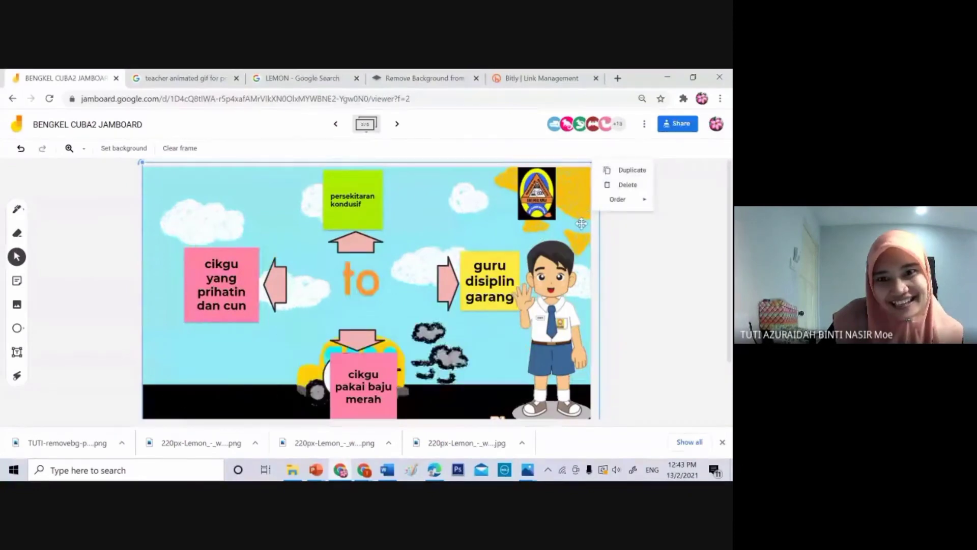
{"action": "mouse_move", "coordinate": [613, 201]}
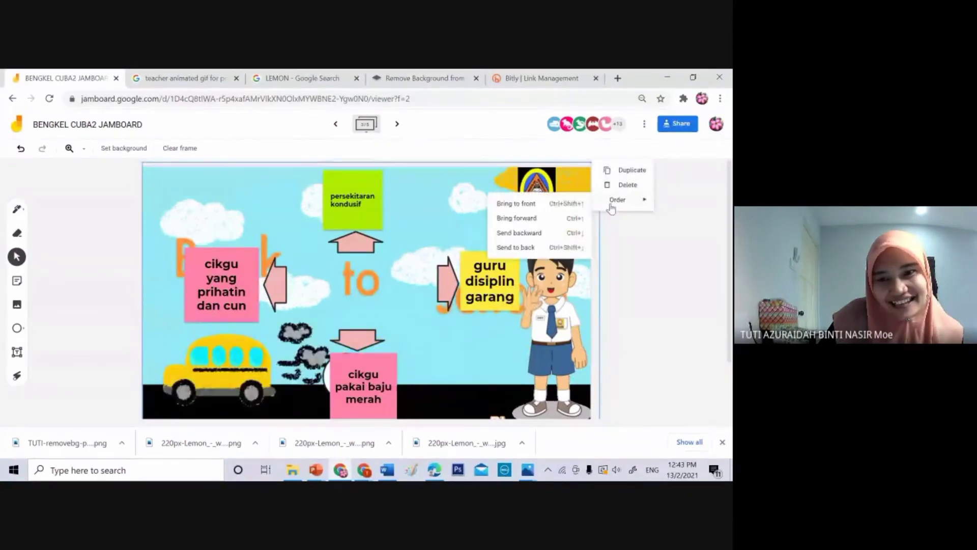
{"action": "left_click", "coordinate": [555, 237]}
{"action": "left_click", "coordinate": [554, 240]}
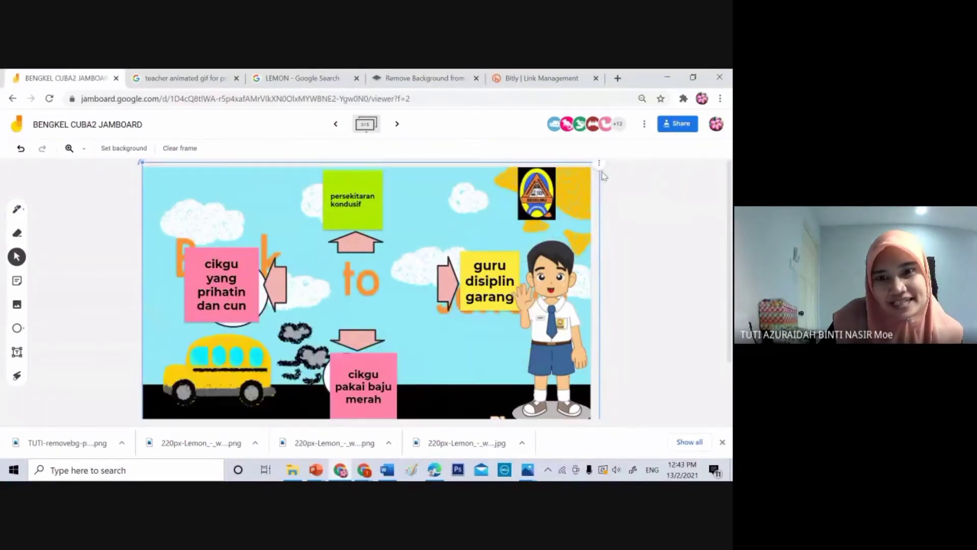
{"action": "left_click", "coordinate": [598, 166]}
{"action": "mouse_move", "coordinate": [608, 206]}
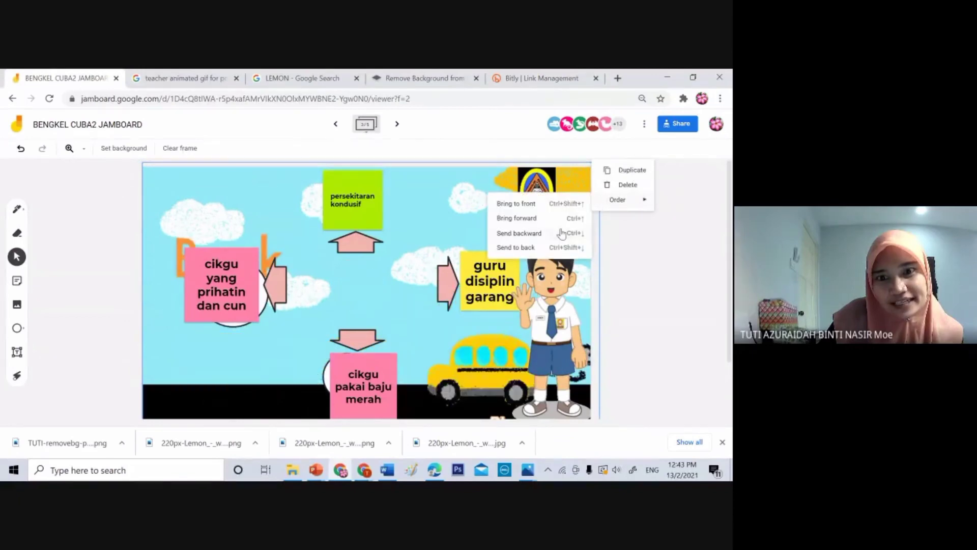
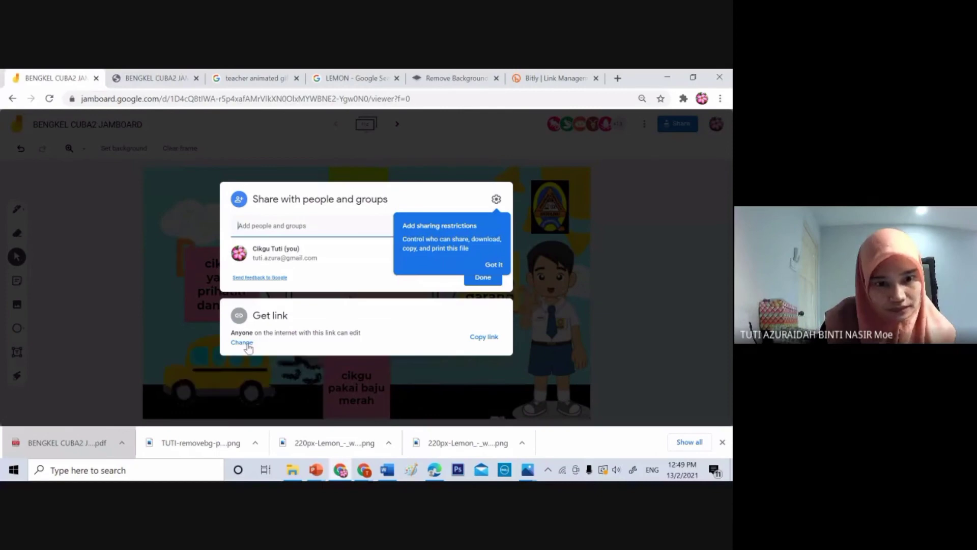
- Confirm link access stays 'Anyone with the link' as Editor, then close the sharing dialog
{"action": "left_click", "coordinate": [251, 344]}
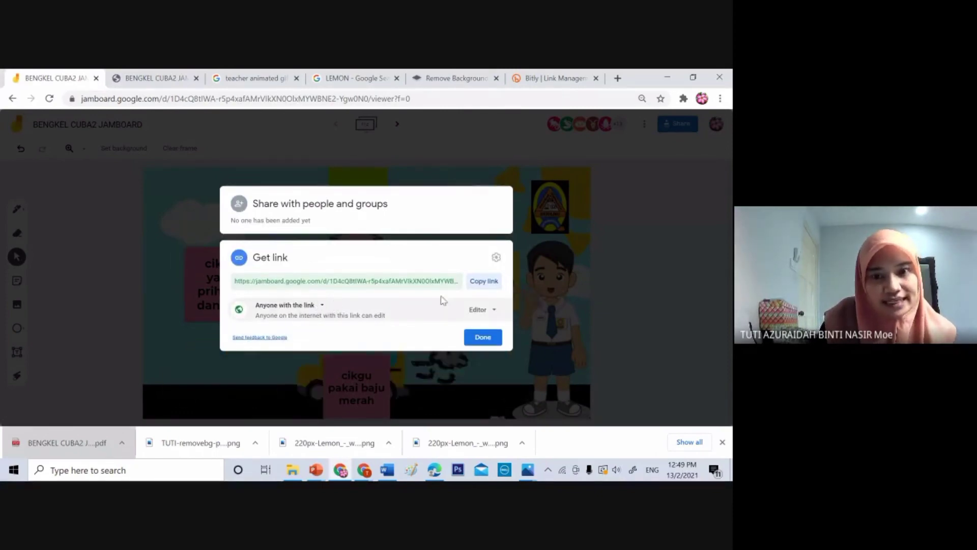
{"action": "left_click", "coordinate": [489, 343]}
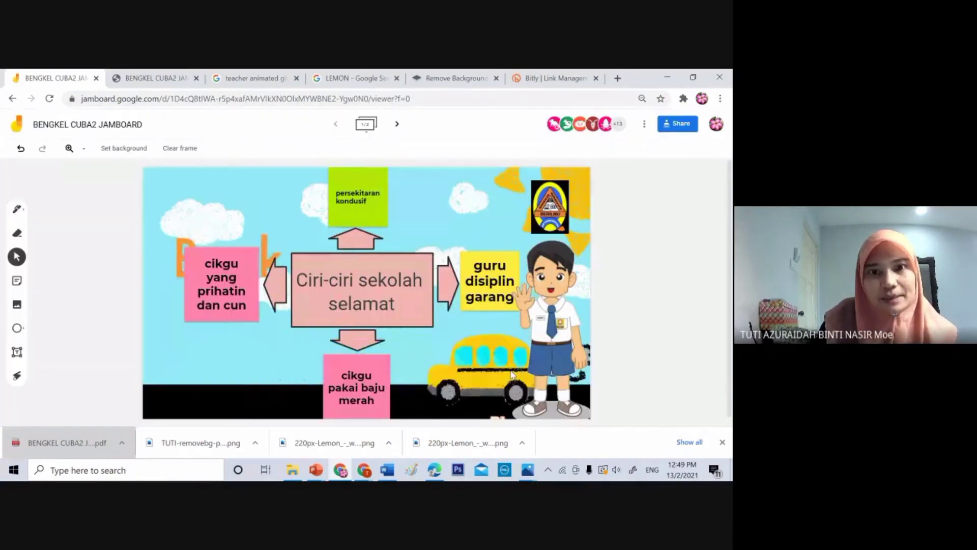
- Restore the browser window, copy the bit.ly link address from the Meet chat, and open a new tab
{"action": "left_click", "coordinate": [693, 78]}
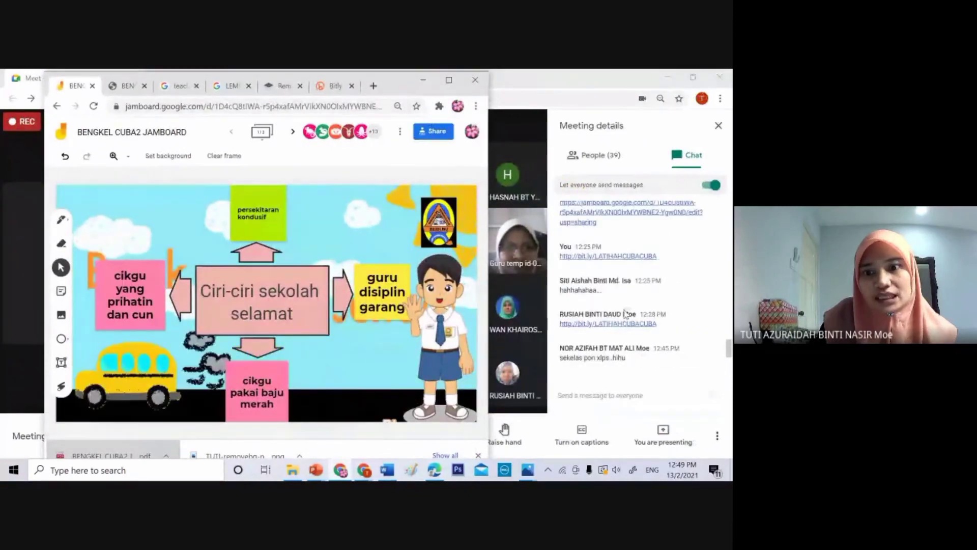
{"action": "right_click", "coordinate": [613, 330]}
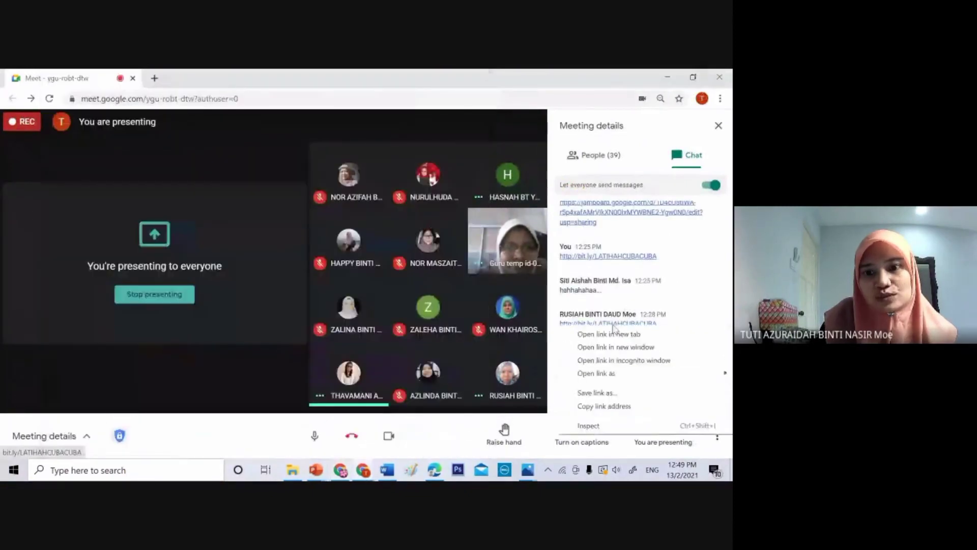
{"action": "left_click", "coordinate": [606, 406]}
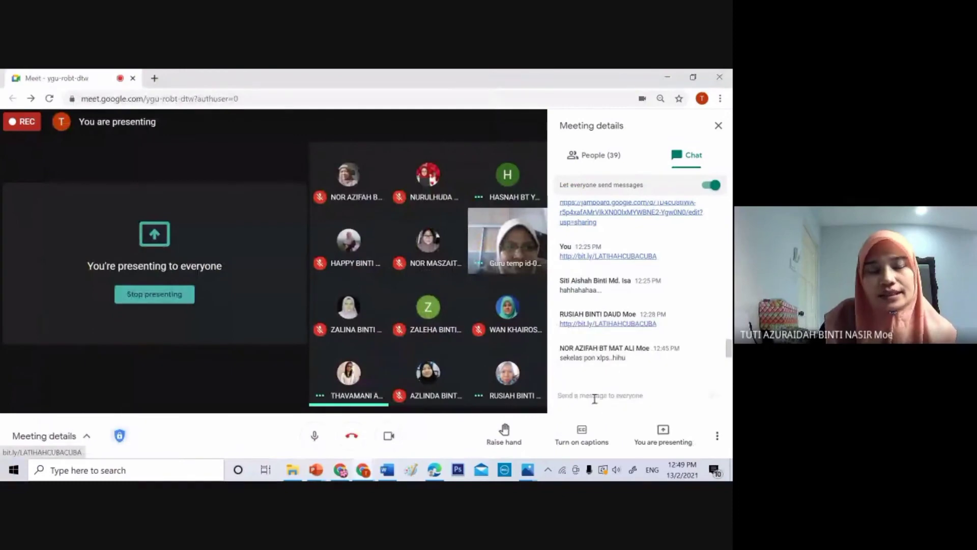
{"action": "mouse_move", "coordinate": [370, 476]}
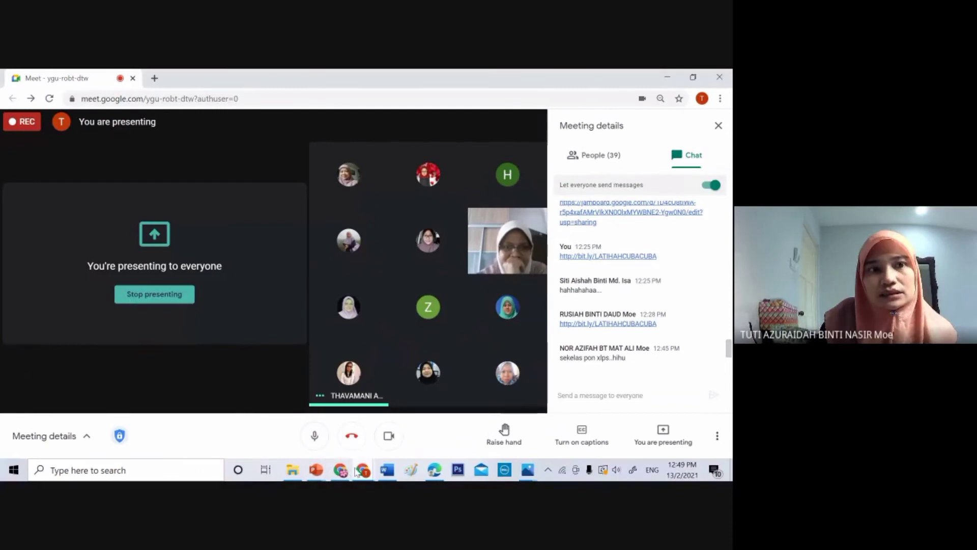
{"action": "left_click", "coordinate": [154, 77]}
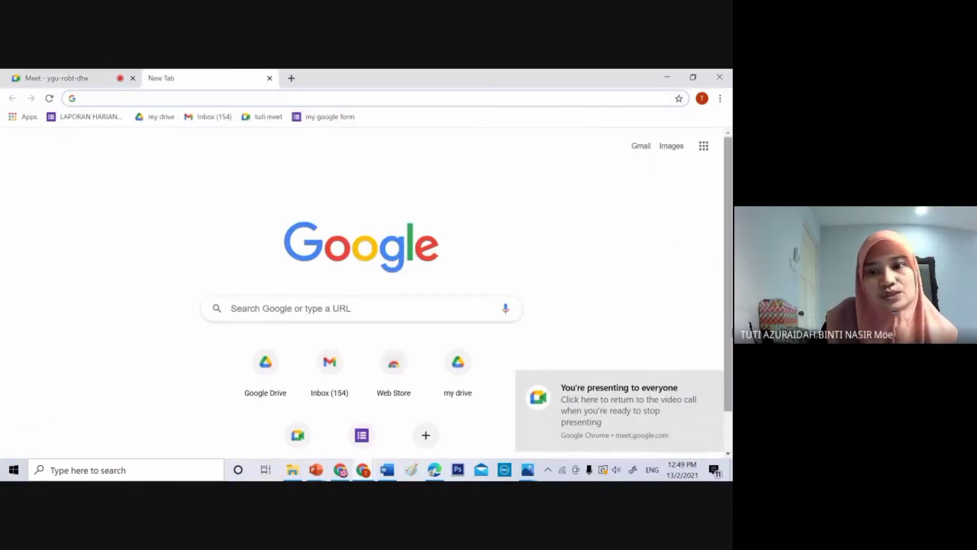
- Dismiss the presenting notice, go to My Drive, and launch Classroom from the Google apps grid
{"action": "left_click", "coordinate": [167, 102]}
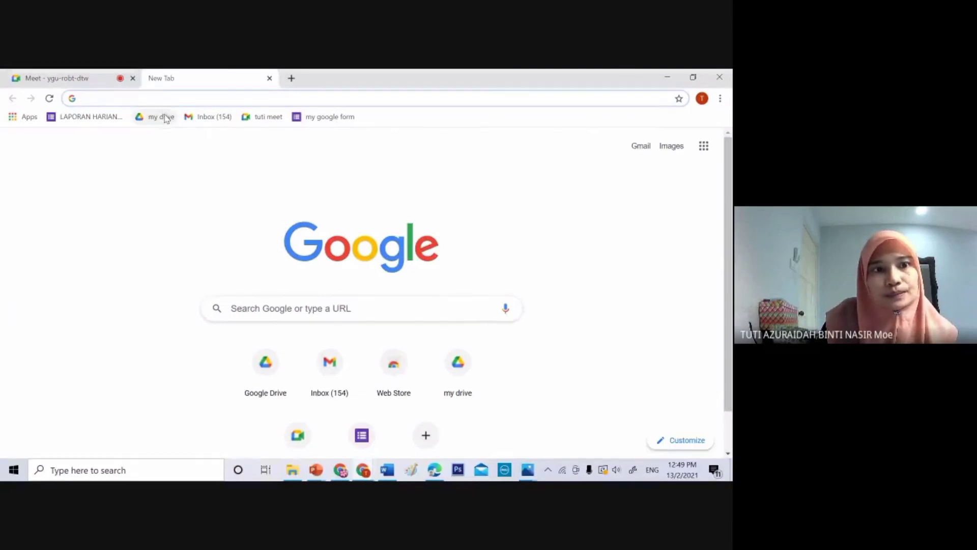
{"action": "left_click", "coordinate": [159, 117]}
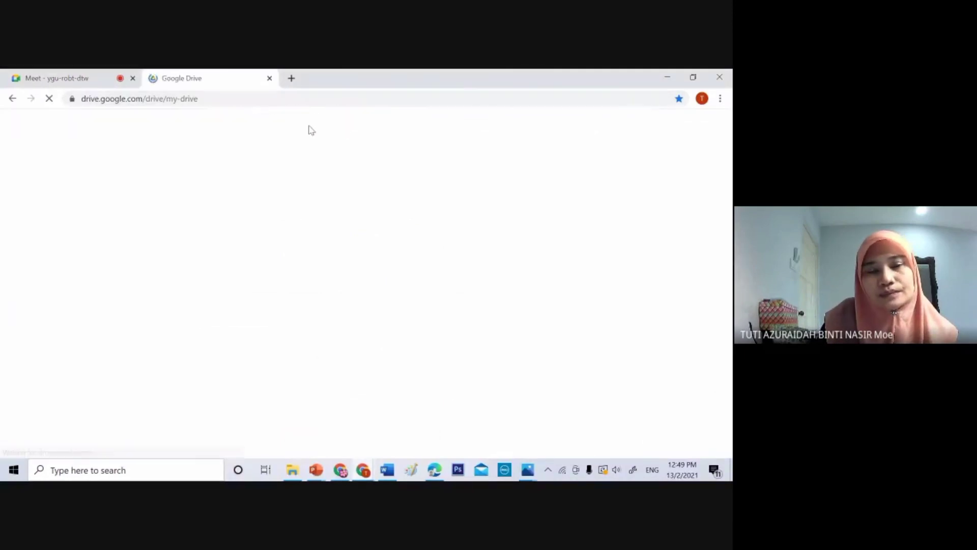
{"action": "left_click", "coordinate": [631, 134]}
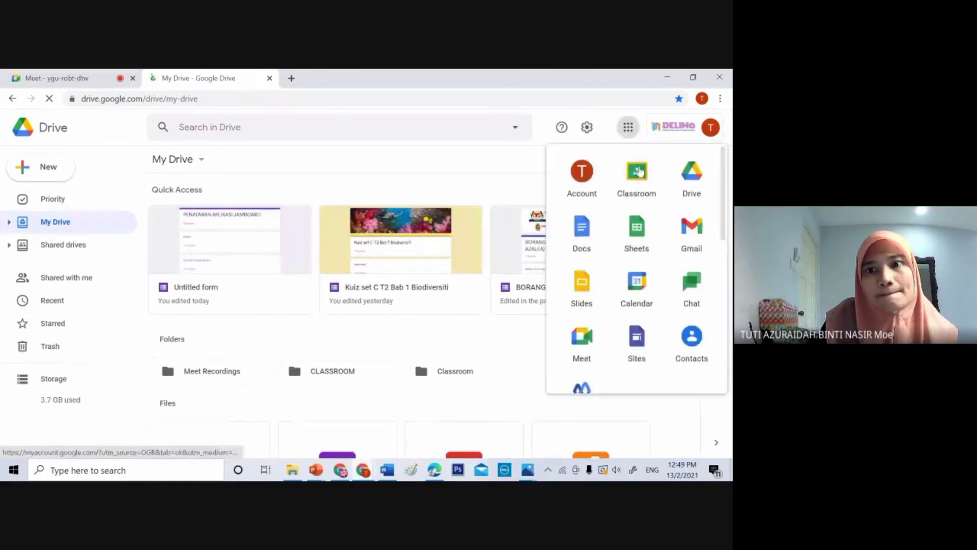
{"action": "left_click", "coordinate": [637, 171]}
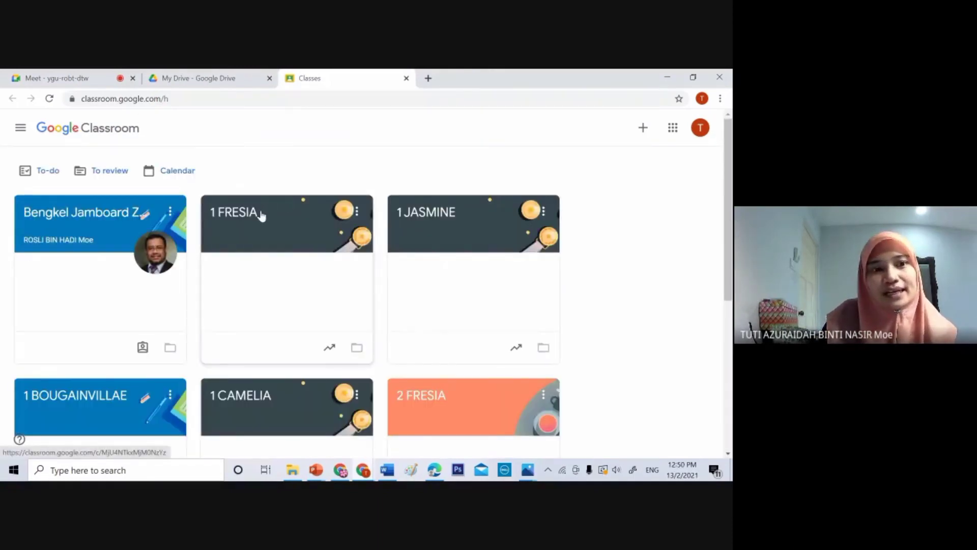
- Open the 1 FRESIA class on its Classwork page and bring up the Create menu
{"action": "scroll", "coordinate": [262, 216], "scroll_direction": "down", "scroll_amount": 5}
{"action": "scroll", "coordinate": [262, 217], "scroll_direction": "up", "scroll_amount": 3}
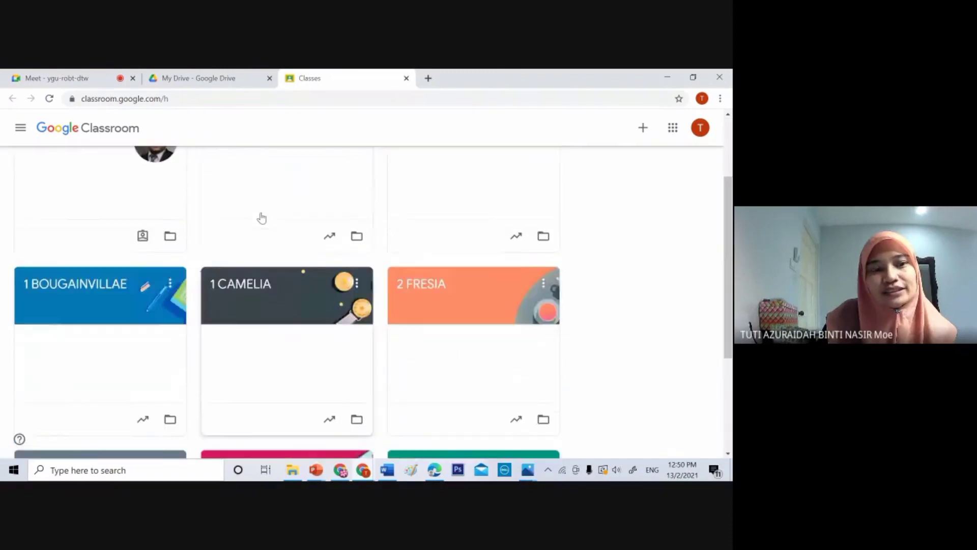
{"action": "scroll", "coordinate": [260, 217], "scroll_direction": "up", "scroll_amount": 3}
{"action": "scroll", "coordinate": [260, 216], "scroll_direction": "down", "scroll_amount": 3}
{"action": "scroll", "coordinate": [247, 219], "scroll_direction": "up", "scroll_amount": 3}
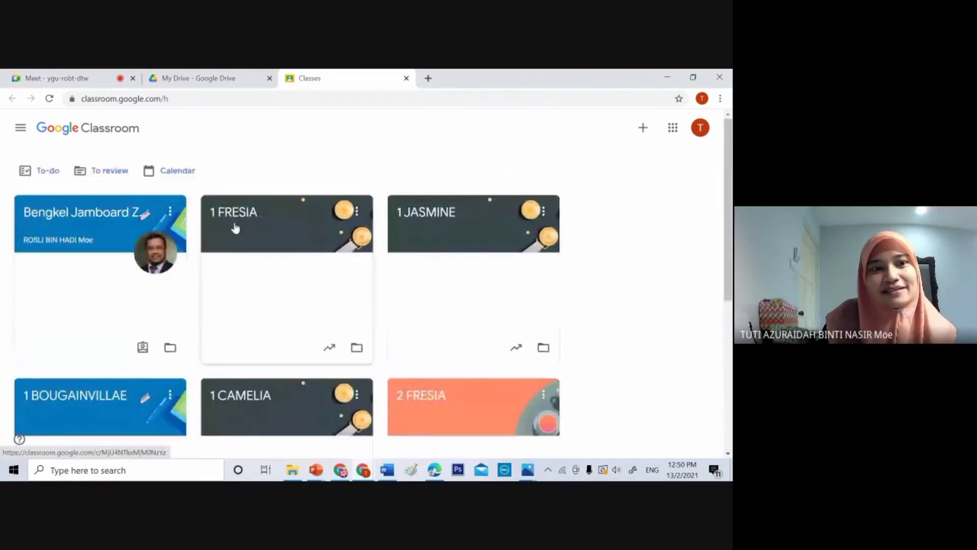
{"action": "scroll", "coordinate": [241, 223], "scroll_direction": "down", "scroll_amount": 3}
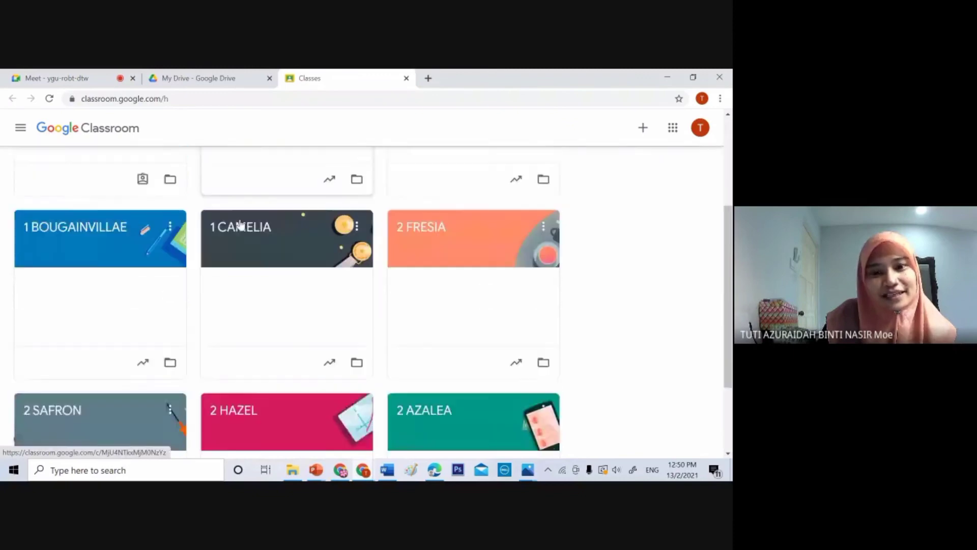
{"action": "scroll", "coordinate": [240, 222], "scroll_direction": "up", "scroll_amount": 3}
{"action": "left_click", "coordinate": [240, 223]}
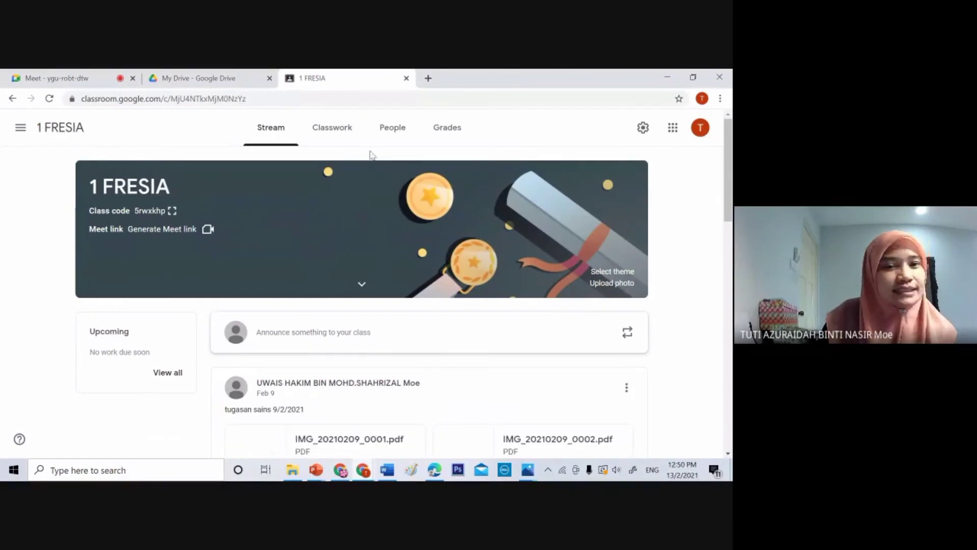
{"action": "left_click", "coordinate": [340, 133]}
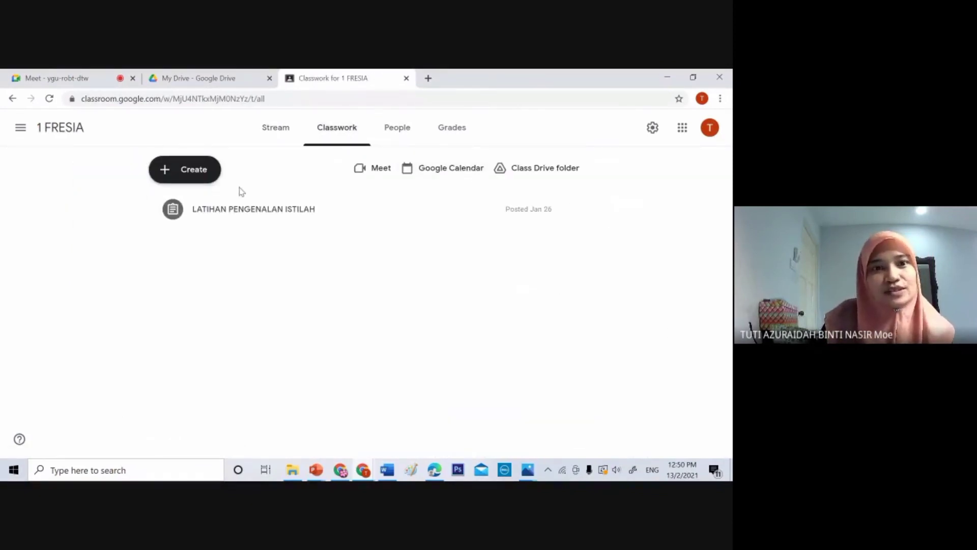
{"action": "left_click", "coordinate": [203, 178]}
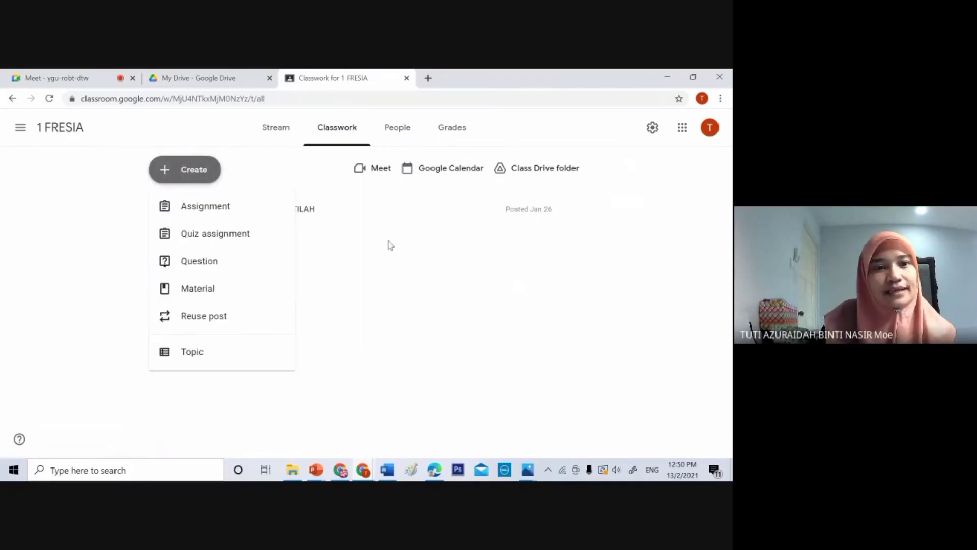
- Start a new assignment titled 'NOTA PENDIDIKAN SIVIK'
{"action": "left_click", "coordinate": [238, 214]}
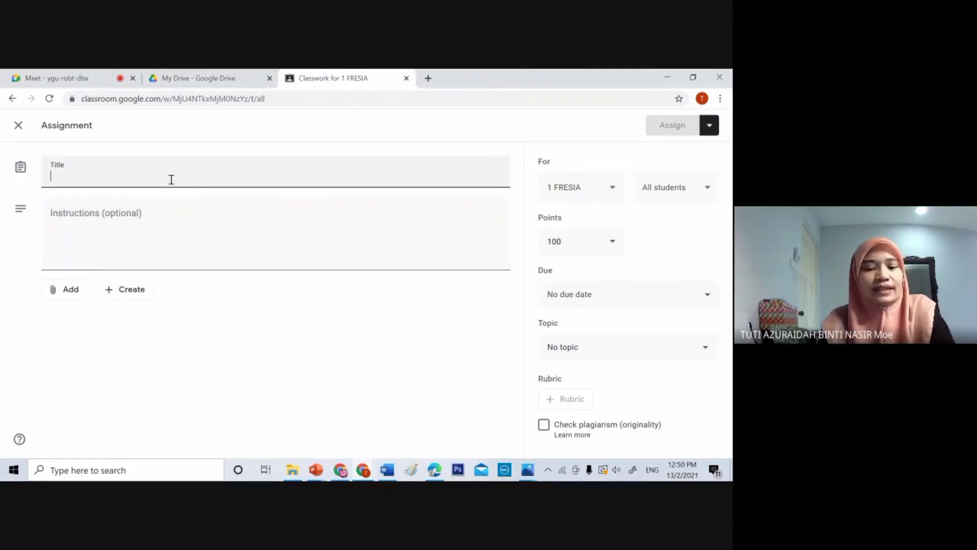
{"action": "type", "text": "latihan"}
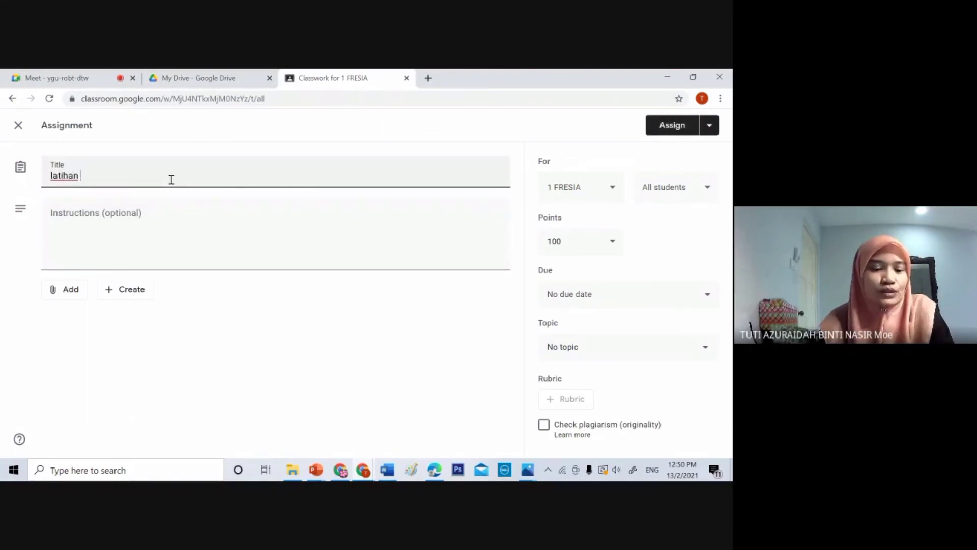
{"action": "type", "text": "i"}
{"action": "key", "text": "BackSpace"}
{"action": "key", "text": "BackSpace"}
{"action": "key", "text": "BackSpace"}
{"action": "key", "text": "BackSpace"}
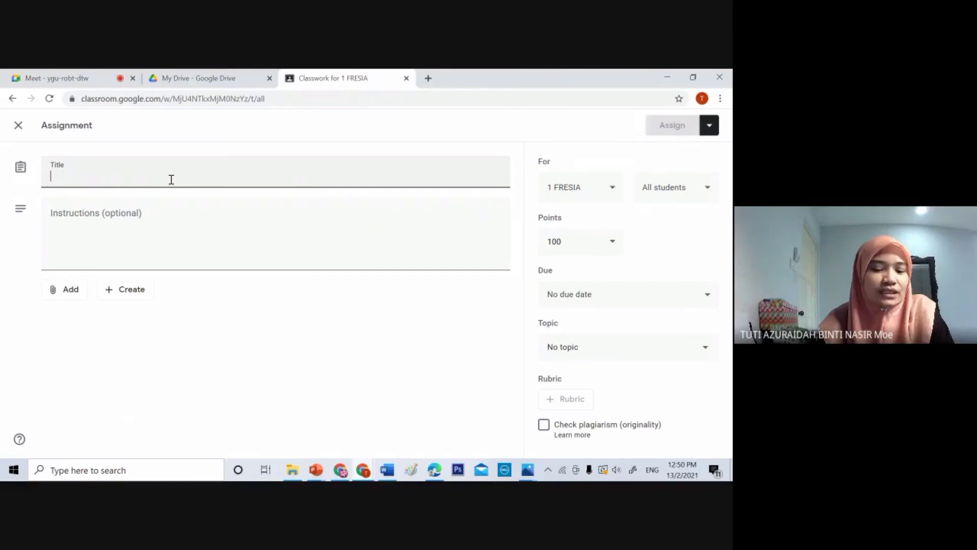
{"action": "type", "text": "NOTA"}
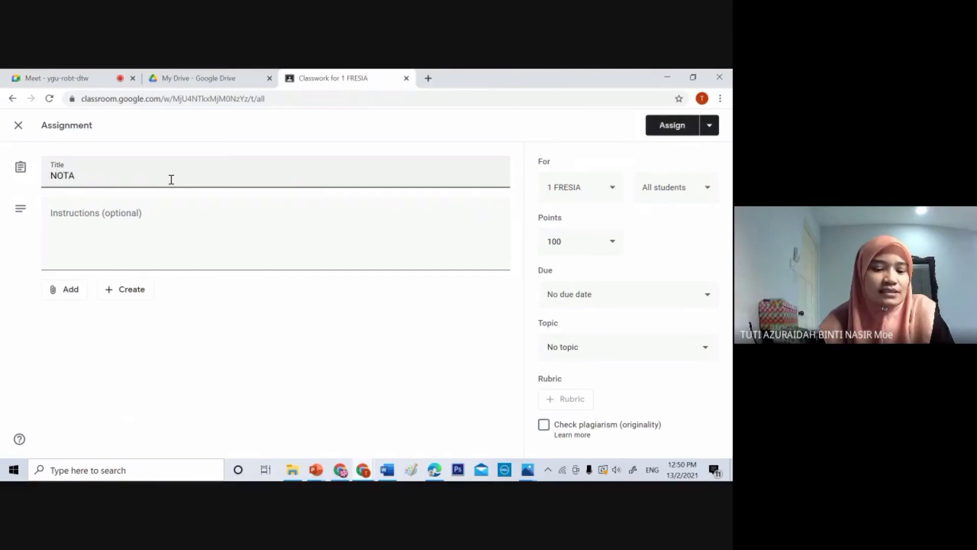
{"action": "type", "text": " PENDIDI"}
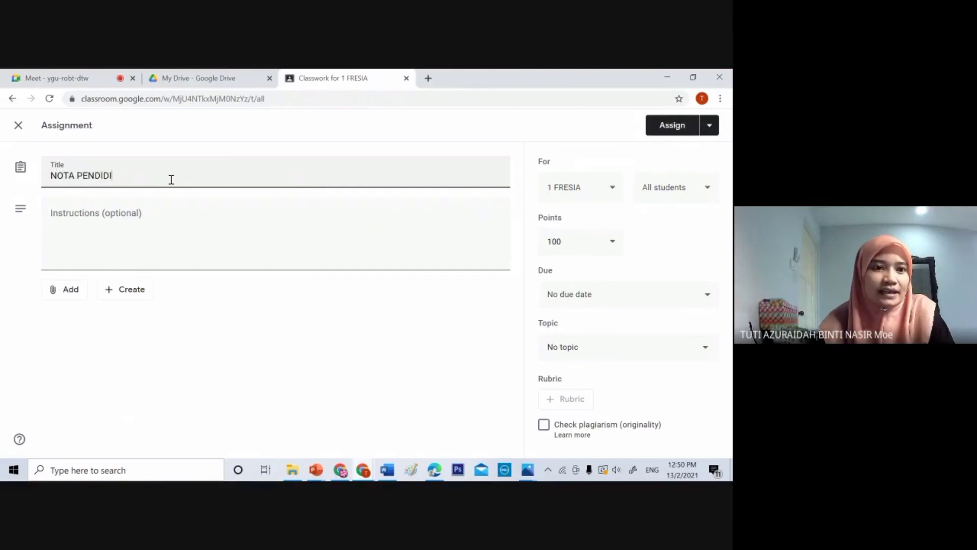
{"action": "type", "text": "KAN S"}
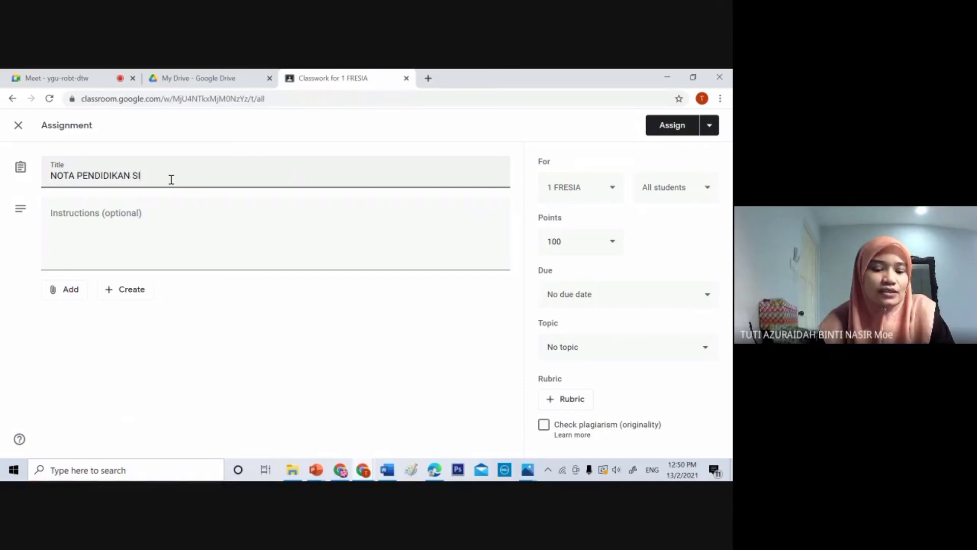
{"action": "type", "text": "IVIK"}
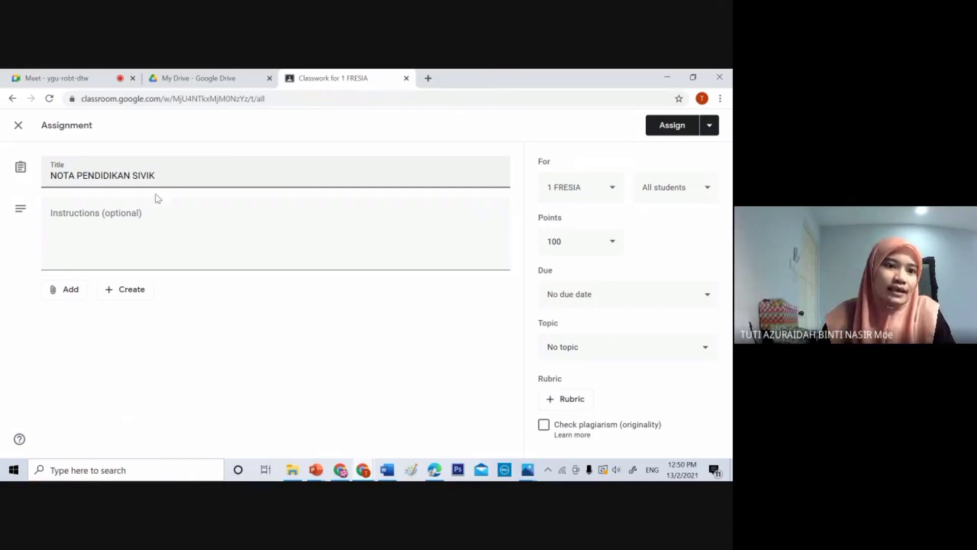
- Write the instructions 'DOWNLOAD JAMBOARD DI LINK BERIKUT' and open the Add attachment menu
{"action": "left_click", "coordinate": [127, 212]}
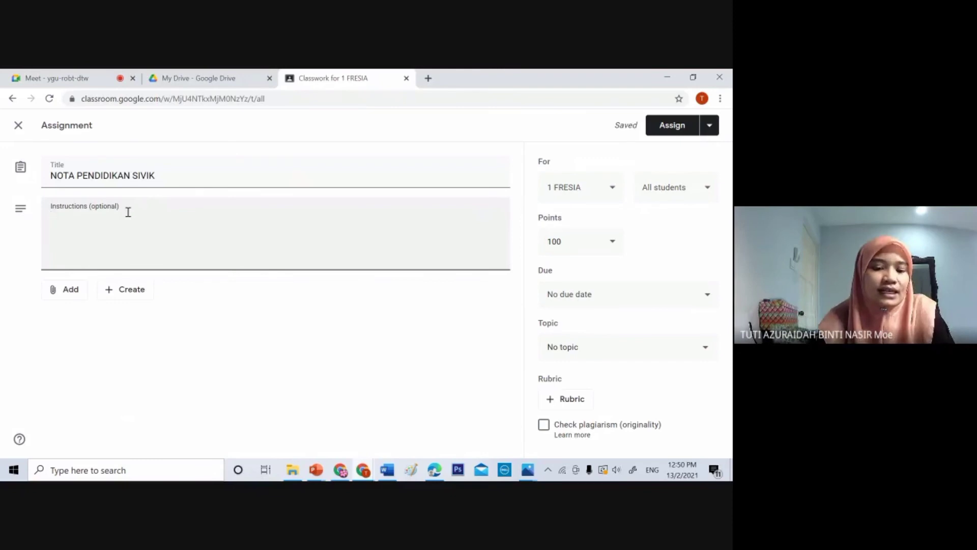
{"action": "type", "text": "DOWNLOAD JAMBOARD DI LINK B"}
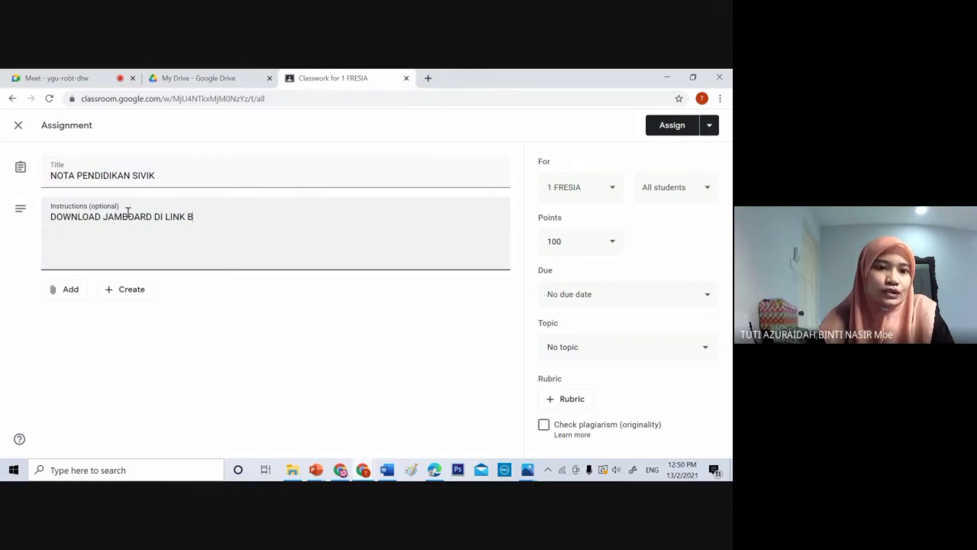
{"action": "type", "text": "T"}
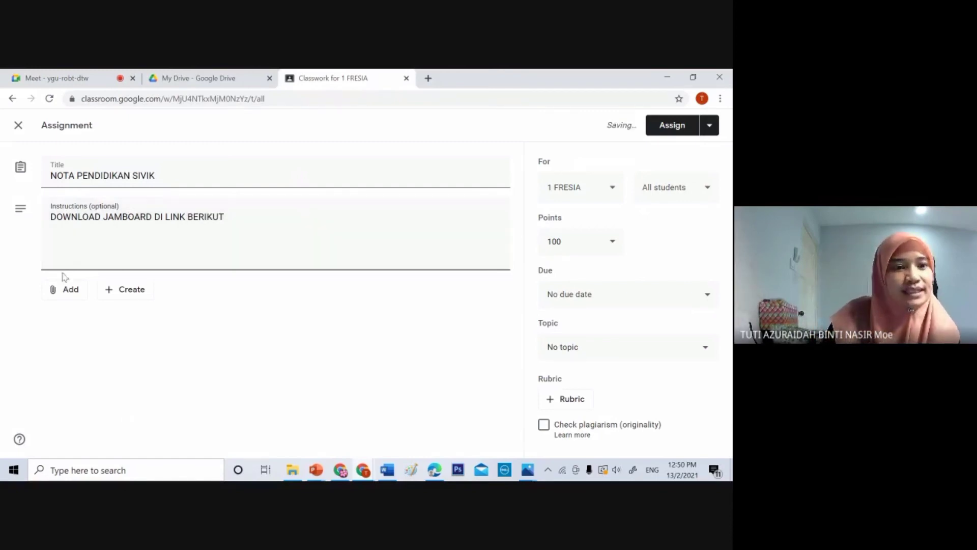
{"action": "left_click", "coordinate": [65, 291]}
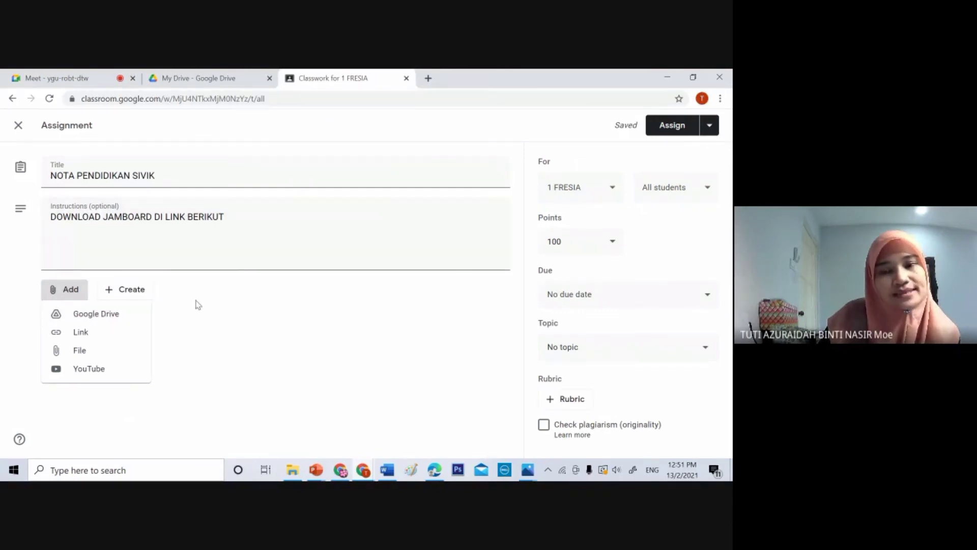
- Insert JAMBOARD KUMPULAN 7 (STORY TELLING) from Google Drive's Recent files as an attachment
{"action": "left_click", "coordinate": [135, 320]}
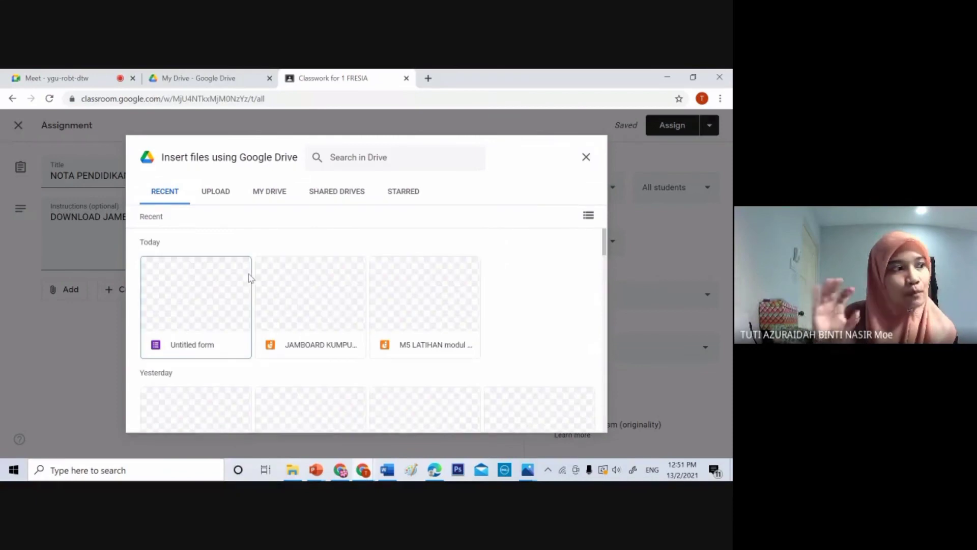
{"action": "left_click", "coordinate": [310, 289]}
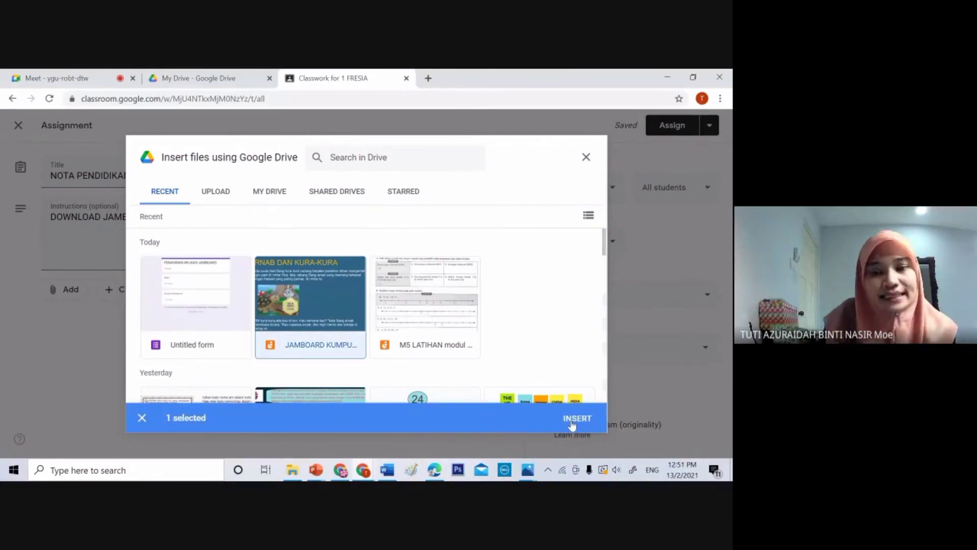
{"action": "left_click", "coordinate": [572, 419]}
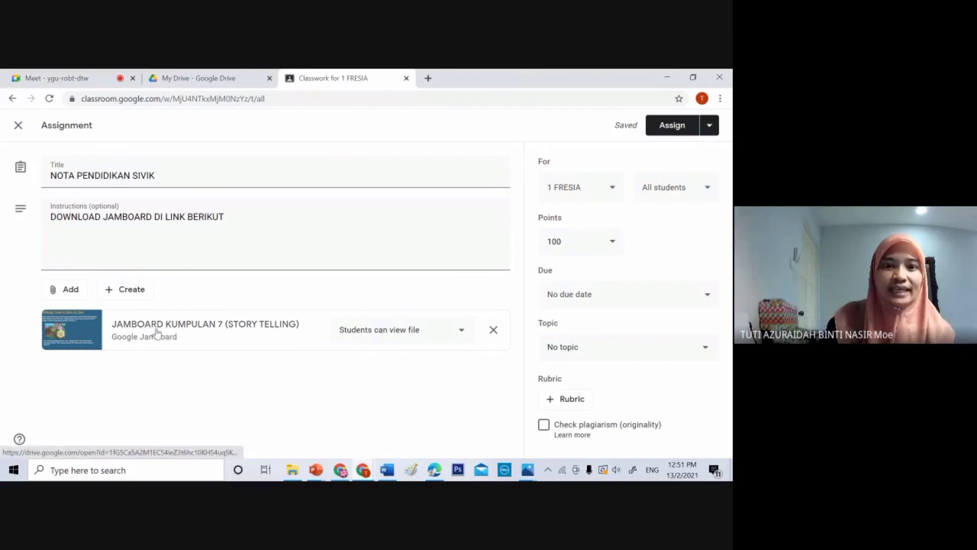
- Set the attached JAMBOARD KUMPULAN 7 permission to 'Students can edit file'
{"action": "left_click", "coordinate": [459, 332]}
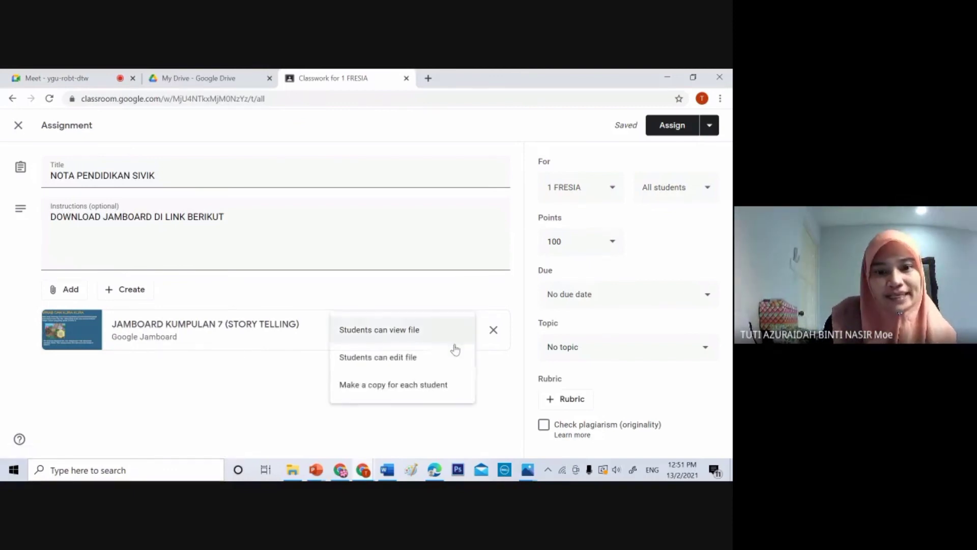
{"action": "left_click", "coordinate": [428, 367]}
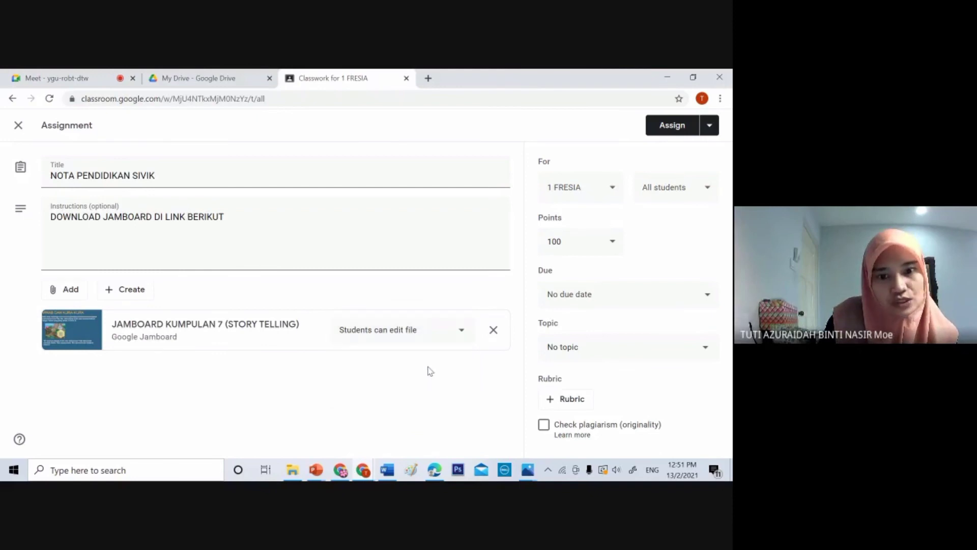
{"action": "left_click", "coordinate": [462, 334]}
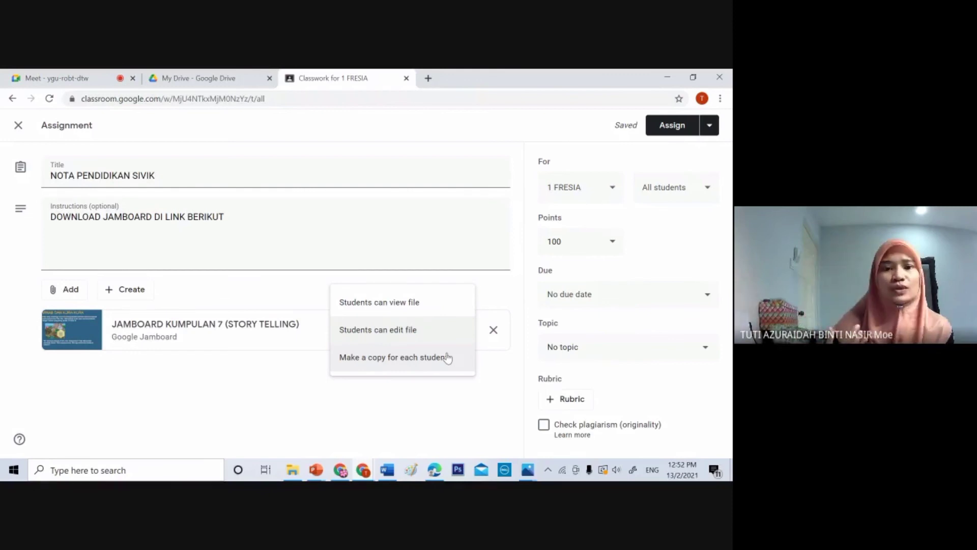
{"action": "left_click", "coordinate": [455, 401]}
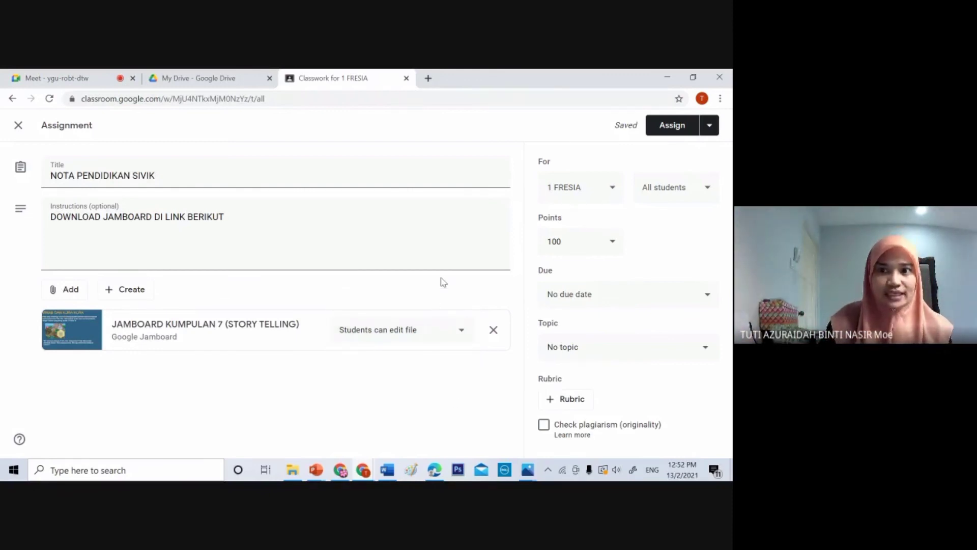
- Open the student selector and deselect the first five students in the list
{"action": "left_click", "coordinate": [690, 198]}
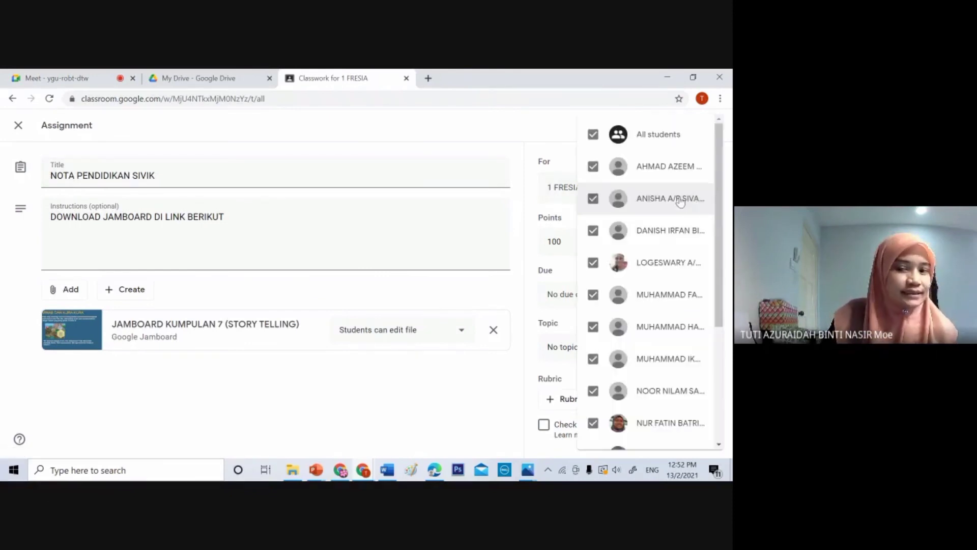
{"action": "left_click", "coordinate": [593, 166]}
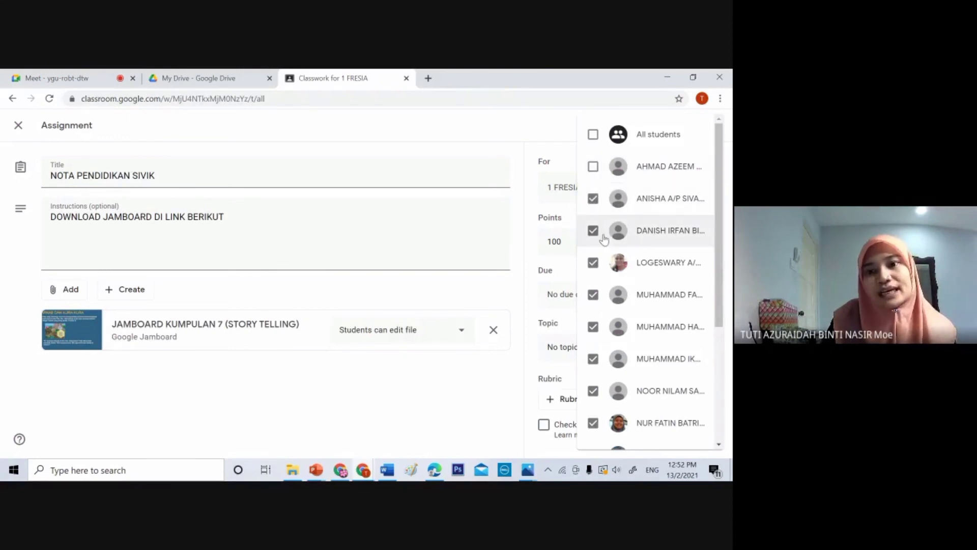
{"action": "left_click", "coordinate": [594, 233]}
{"action": "left_click", "coordinate": [593, 295]}
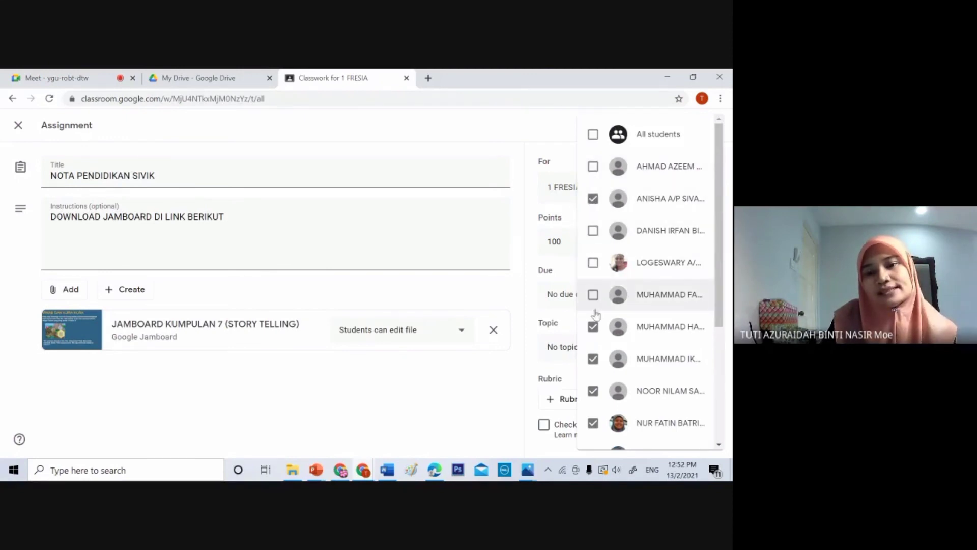
{"action": "left_click", "coordinate": [592, 327]}
{"action": "left_click", "coordinate": [593, 358]}
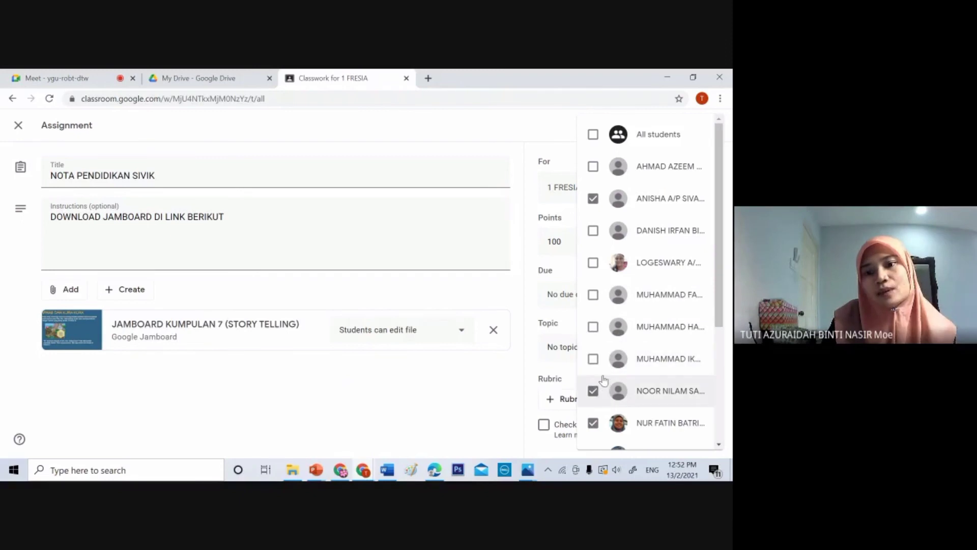
- Deselect the remaining students, then re-select the first one, leaving four students assigned
{"action": "scroll", "coordinate": [725, 319], "scroll_direction": "down", "scroll_amount": 5}
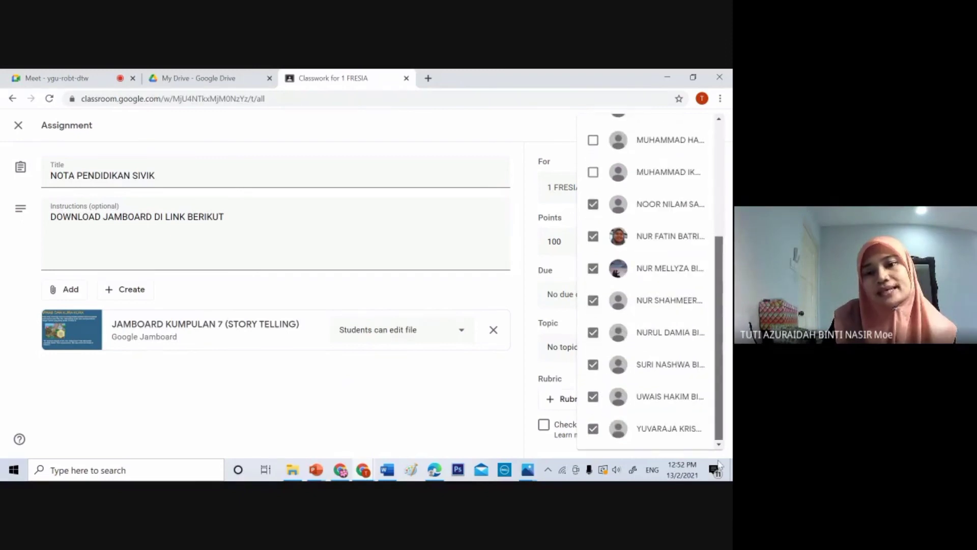
{"action": "left_click", "coordinate": [594, 298]}
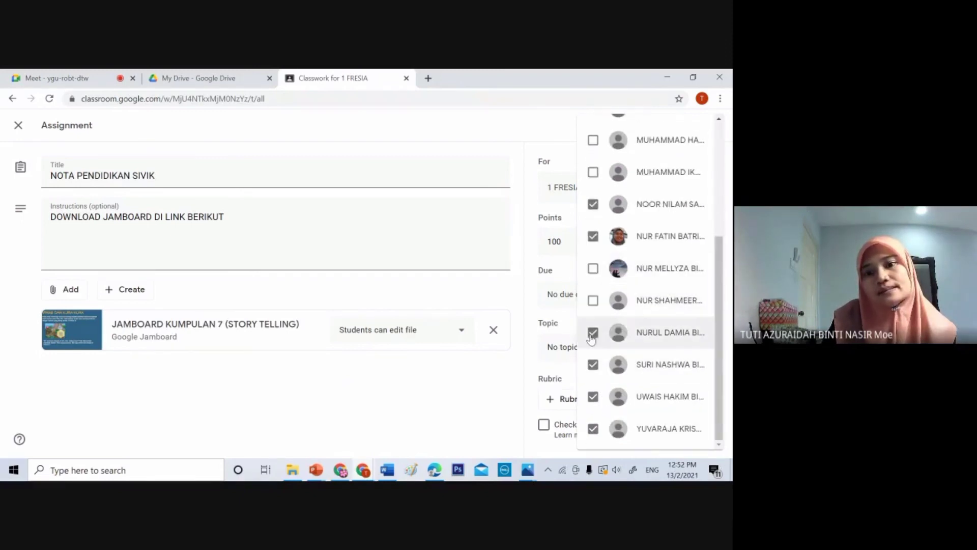
{"action": "left_click", "coordinate": [593, 333]}
{"action": "left_click", "coordinate": [594, 365]}
{"action": "left_click", "coordinate": [594, 396]}
{"action": "left_click", "coordinate": [593, 429]}
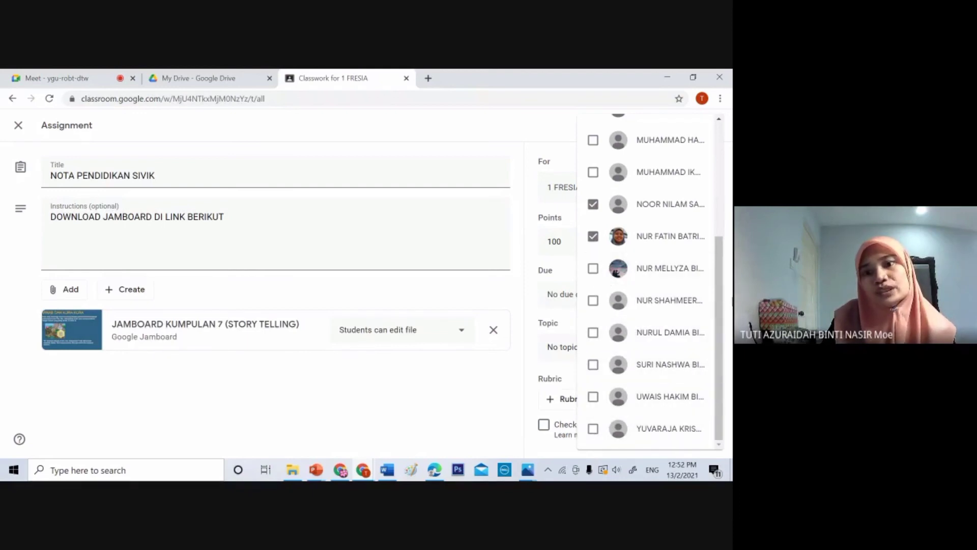
{"action": "left_click_drag", "start_coordinate": [727, 287], "coordinate": [722, 168]}
{"action": "left_click", "coordinate": [594, 167]}
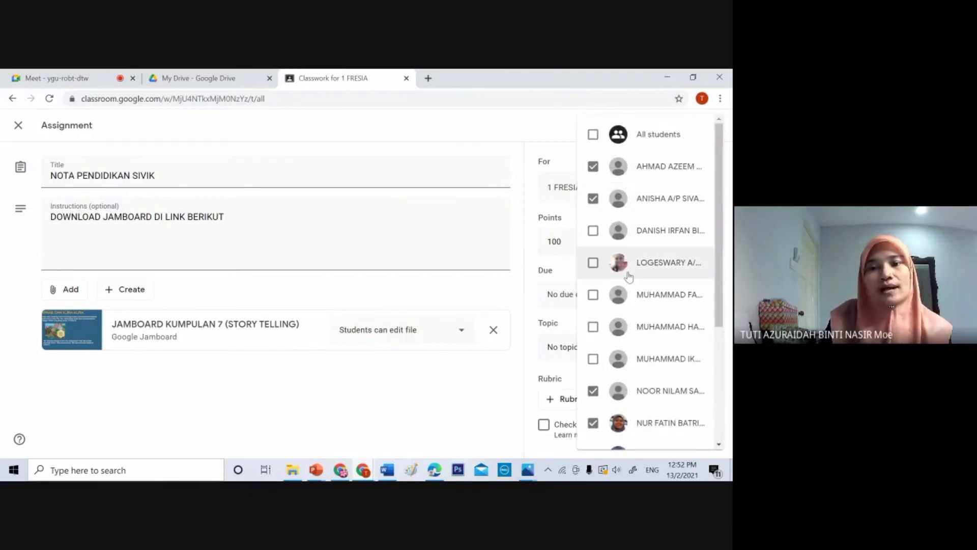
{"action": "left_click", "coordinate": [450, 384]}
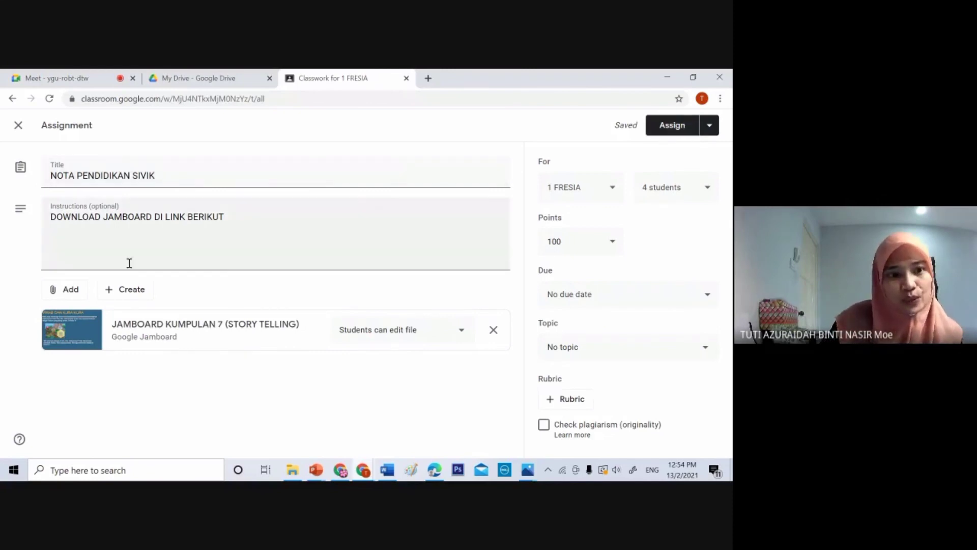
- Remove the attached JAMBOARD KUMPULAN 7 file from the assignment
{"action": "left_click", "coordinate": [84, 297]}
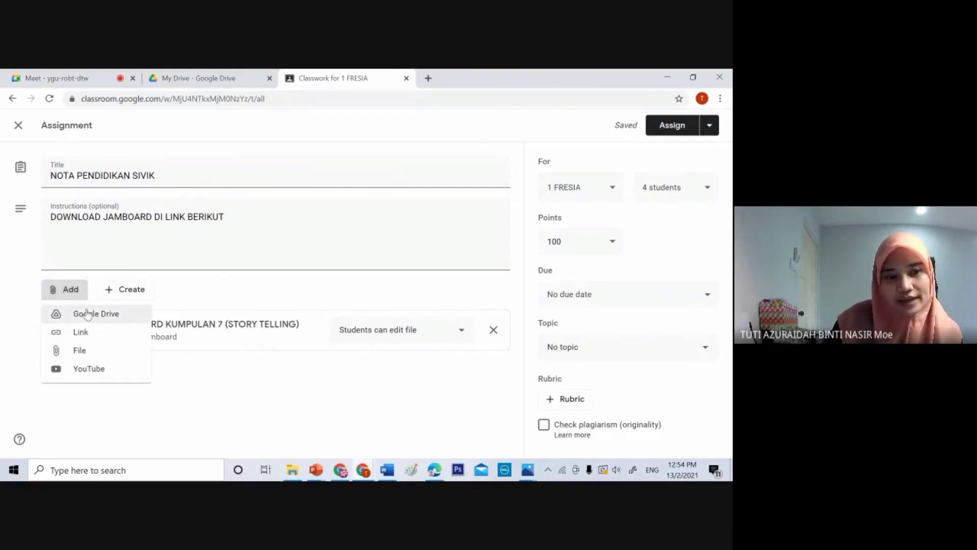
{"action": "left_click", "coordinate": [229, 356]}
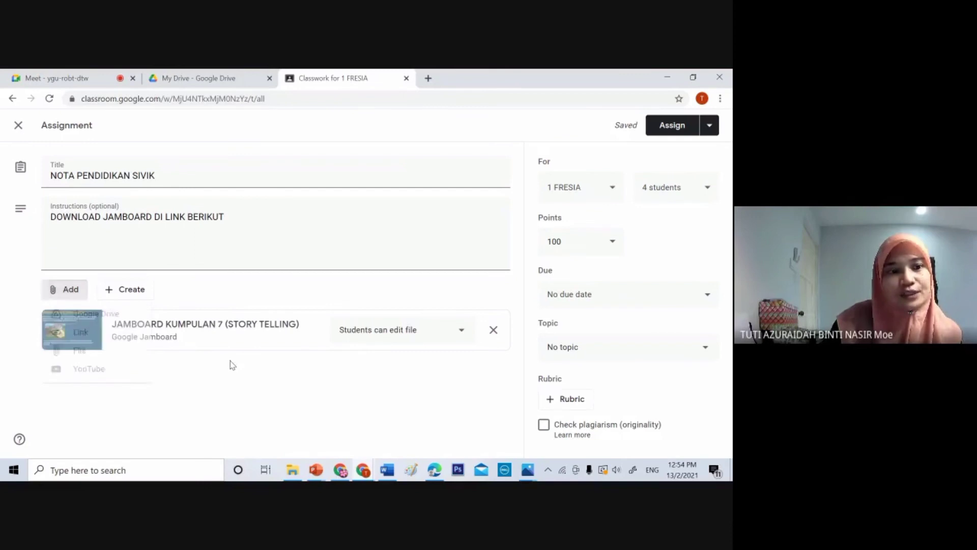
{"action": "left_click", "coordinate": [83, 299]}
{"action": "left_click", "coordinate": [498, 333]}
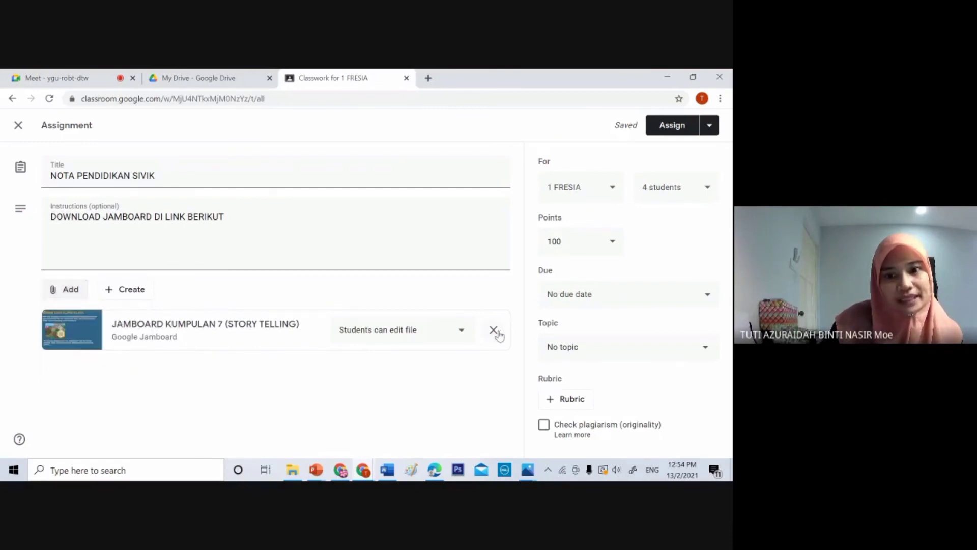
{"action": "left_click", "coordinate": [493, 331]}
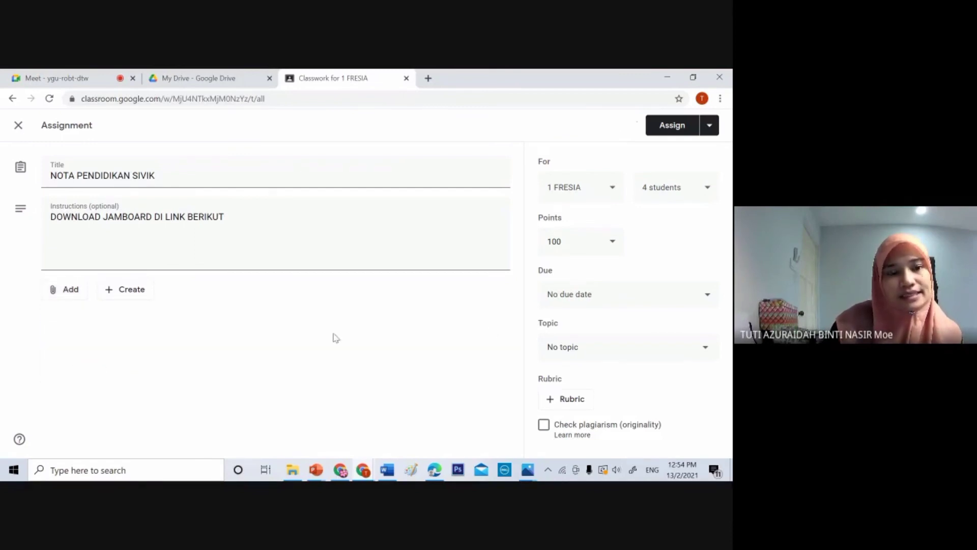
{"action": "left_click", "coordinate": [66, 289]}
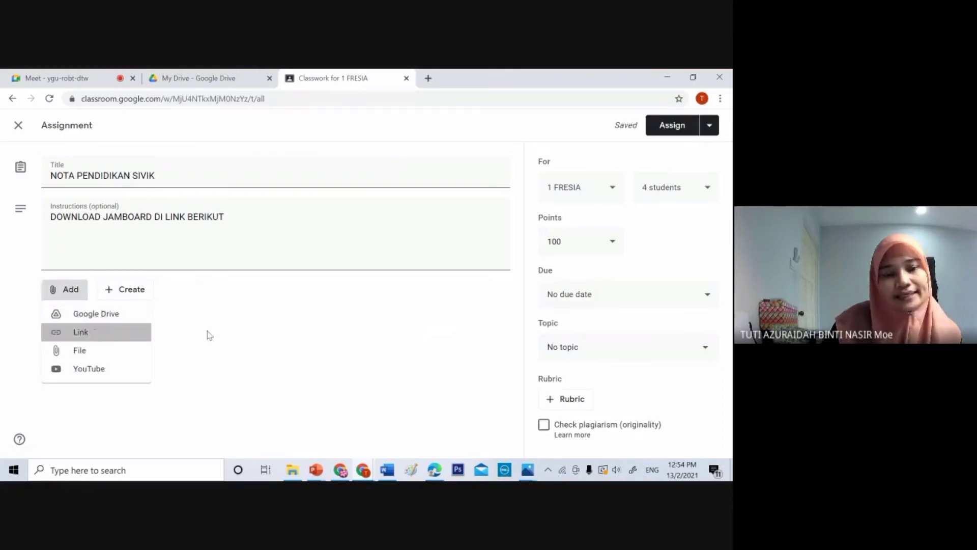
{"action": "left_click", "coordinate": [81, 331]}
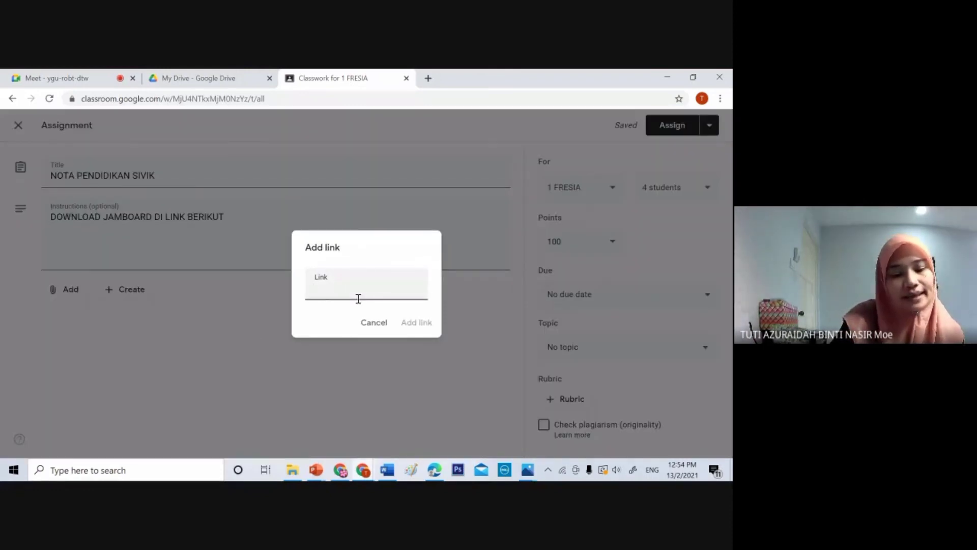
{"action": "key", "text": "ctrl+v"}
{"action": "left_click", "coordinate": [407, 323]}
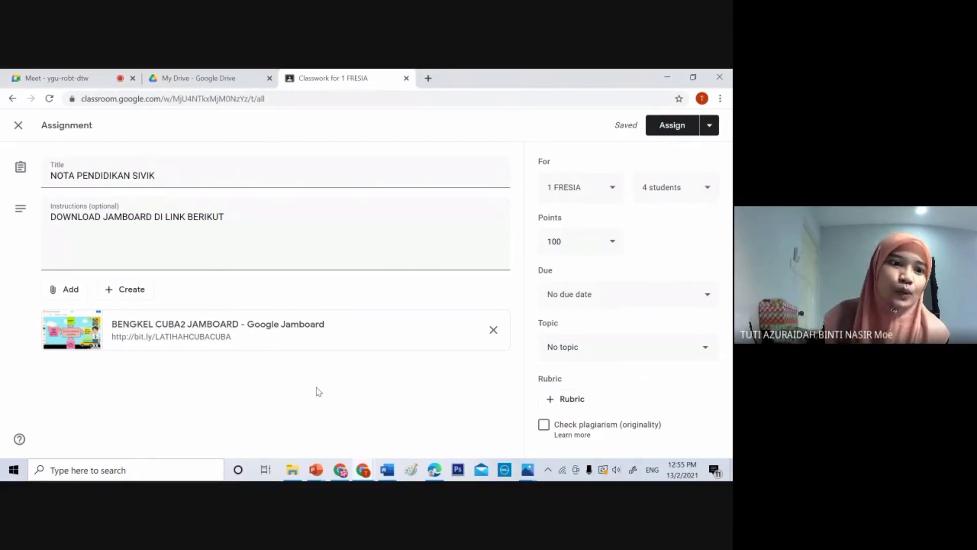
- Cancel an extra link, then close the editor, leaving NOTA PENDIDIKAN SIVIK as a draft
{"action": "left_click", "coordinate": [58, 300]}
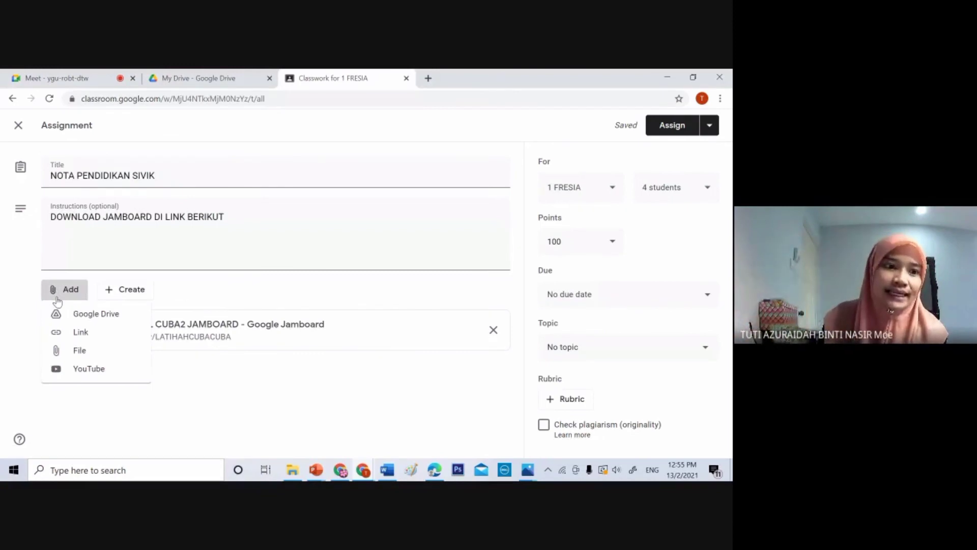
{"action": "left_click", "coordinate": [69, 337]}
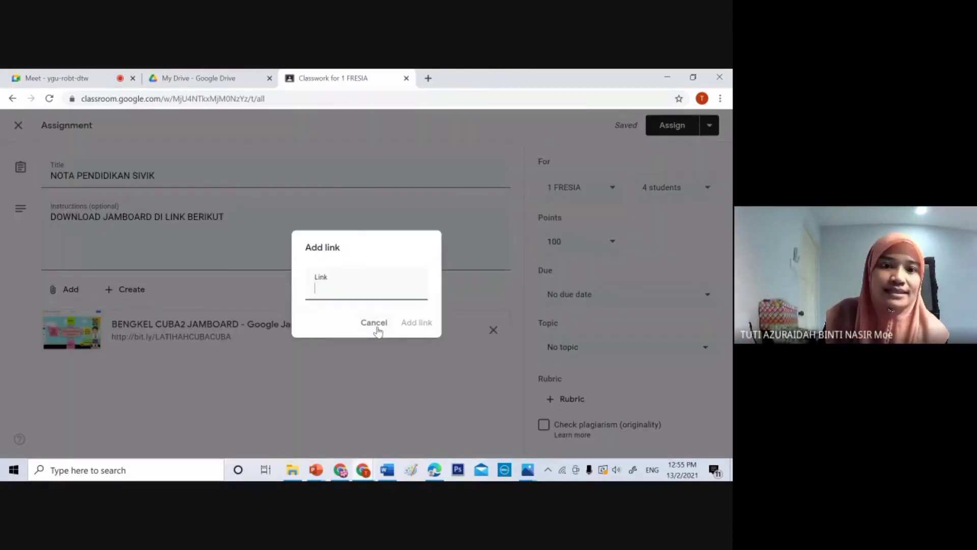
{"action": "left_click", "coordinate": [377, 329]}
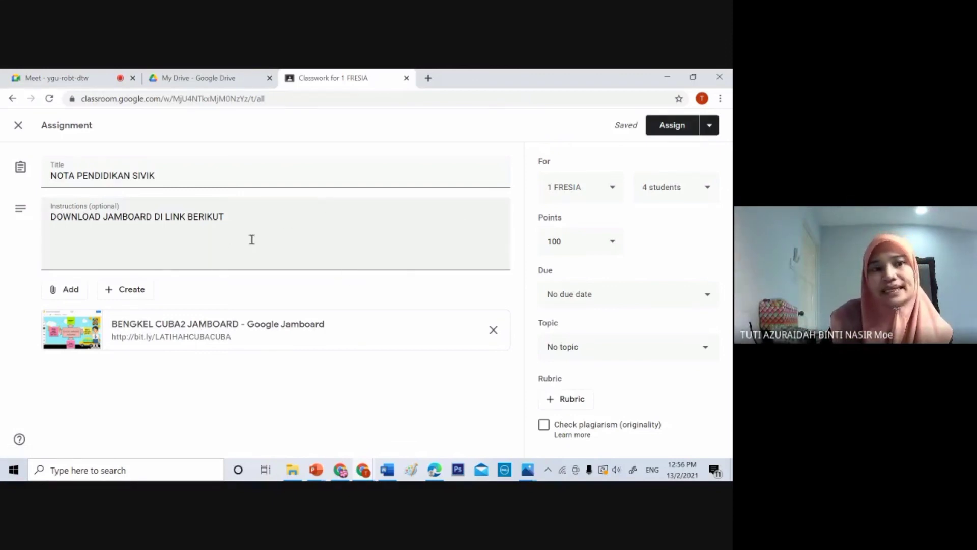
{"action": "left_click", "coordinate": [21, 130]}
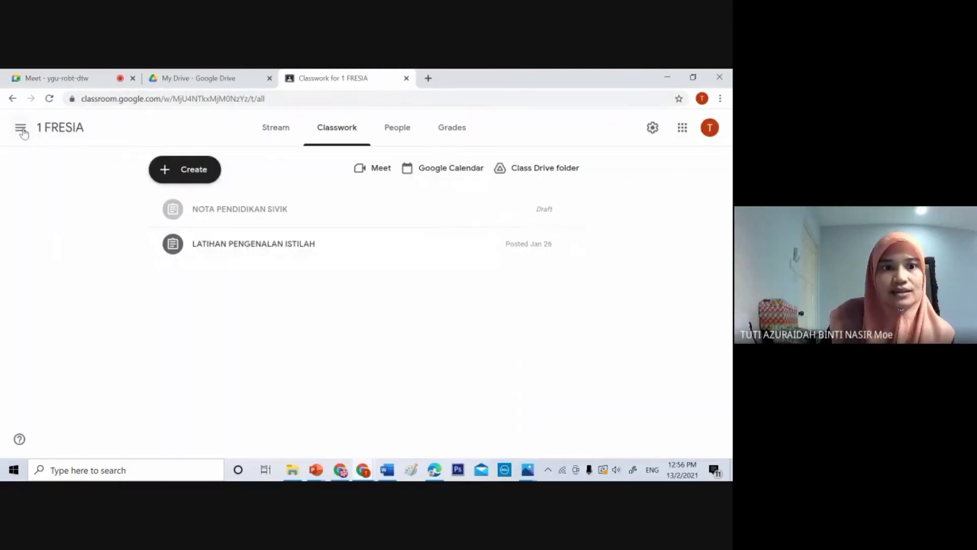
- Return to Google Drive and open the Bengkel Jamboard file from Shared with me
{"action": "left_click", "coordinate": [273, 131]}
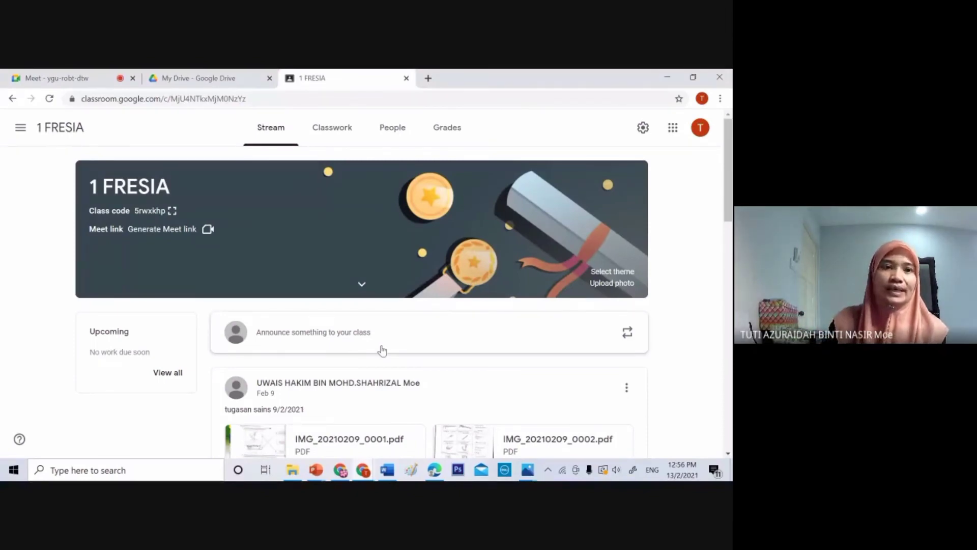
{"action": "left_click", "coordinate": [235, 82]}
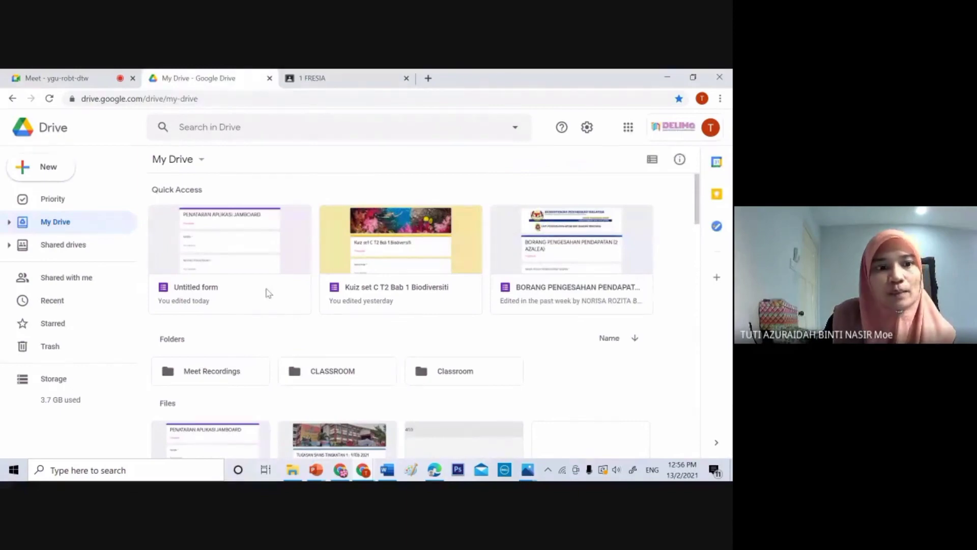
{"action": "scroll", "coordinate": [266, 291], "scroll_direction": "down", "scroll_amount": 7}
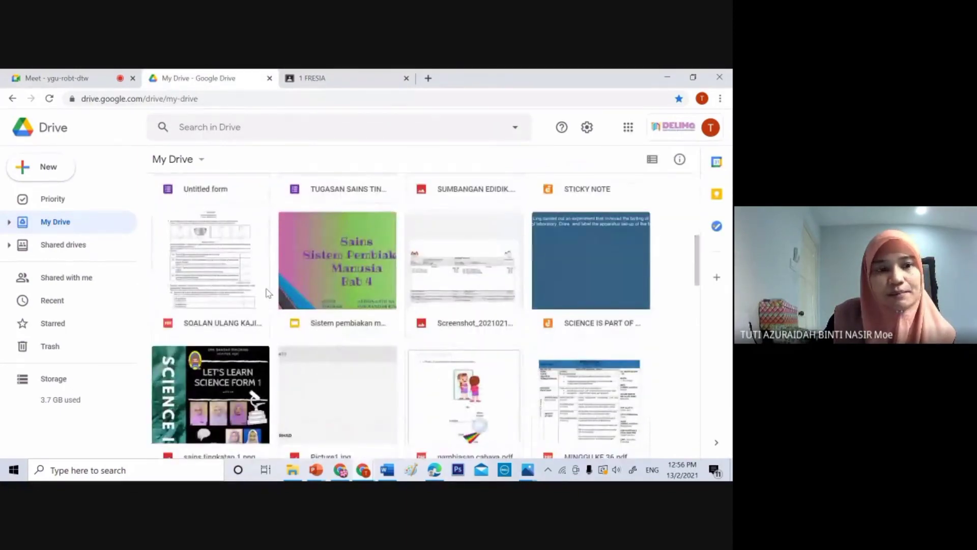
{"action": "left_click", "coordinate": [92, 279]}
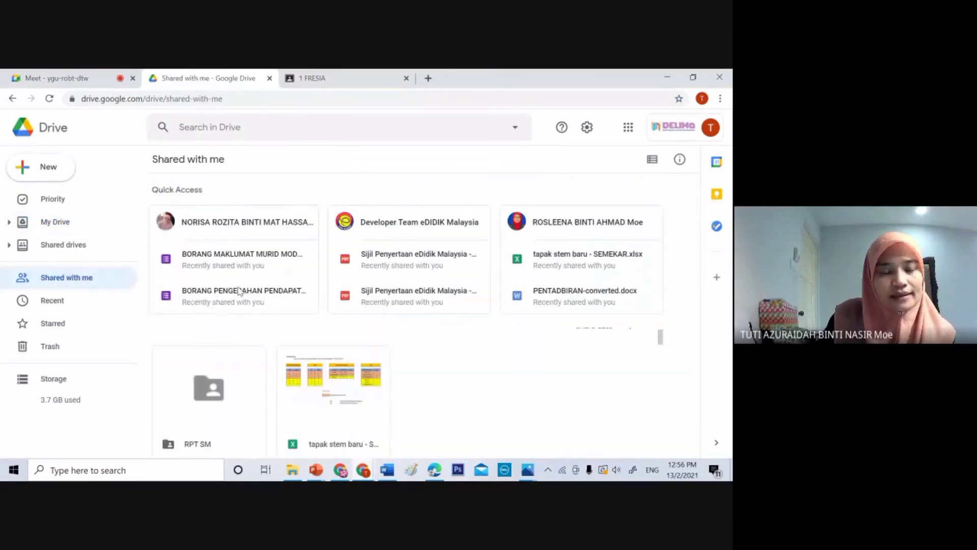
{"action": "scroll", "coordinate": [270, 338], "scroll_direction": "down", "scroll_amount": 10}
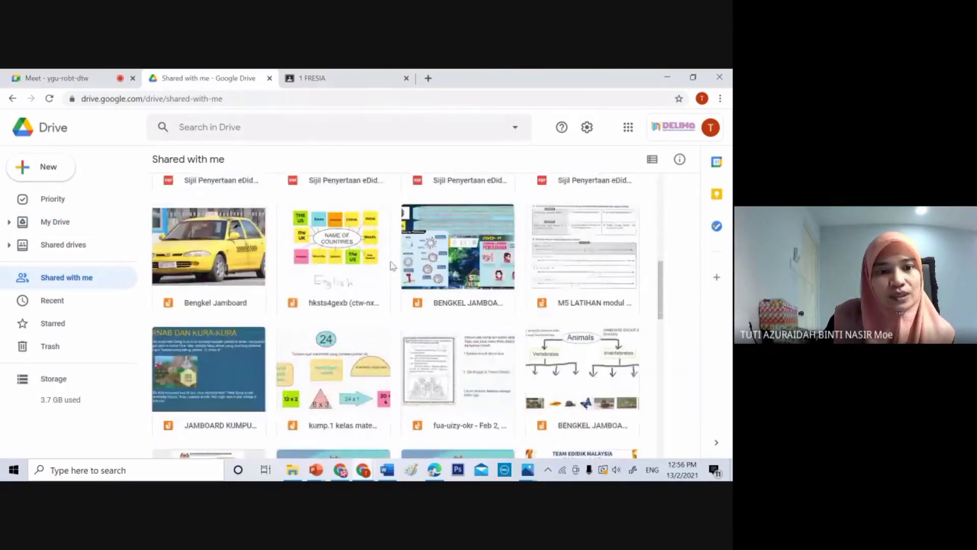
{"action": "left_click", "coordinate": [251, 278]}
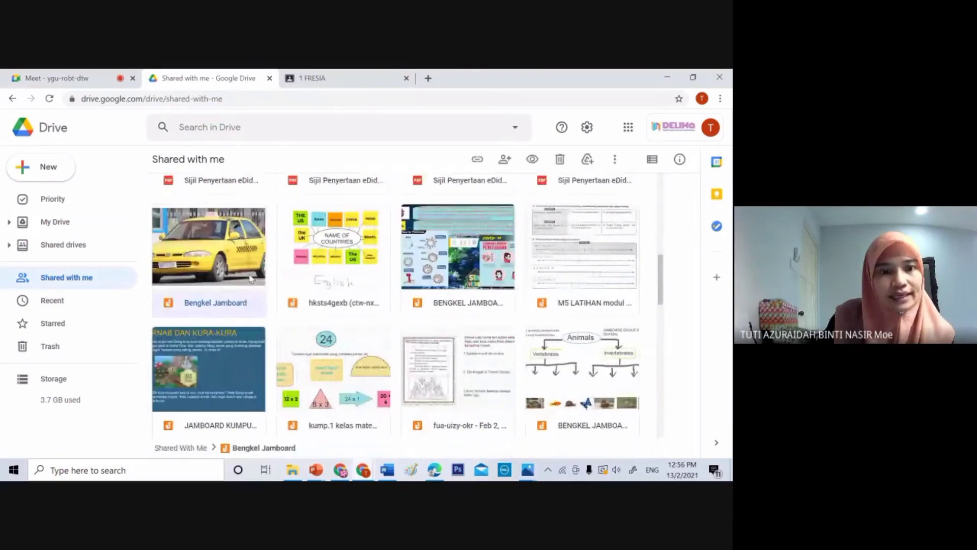
{"action": "double_click", "coordinate": [250, 278]}
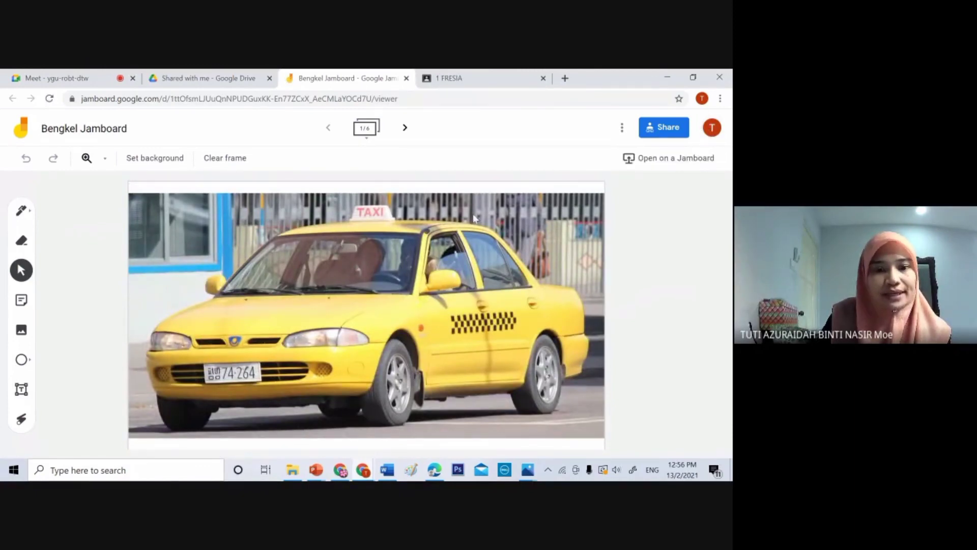
- Maximize the BENGKEL CUBA2 JAMBOARD window, then return to Bengkel Jamboard's Open on a Jamboard panel
{"action": "left_click", "coordinate": [363, 469]}
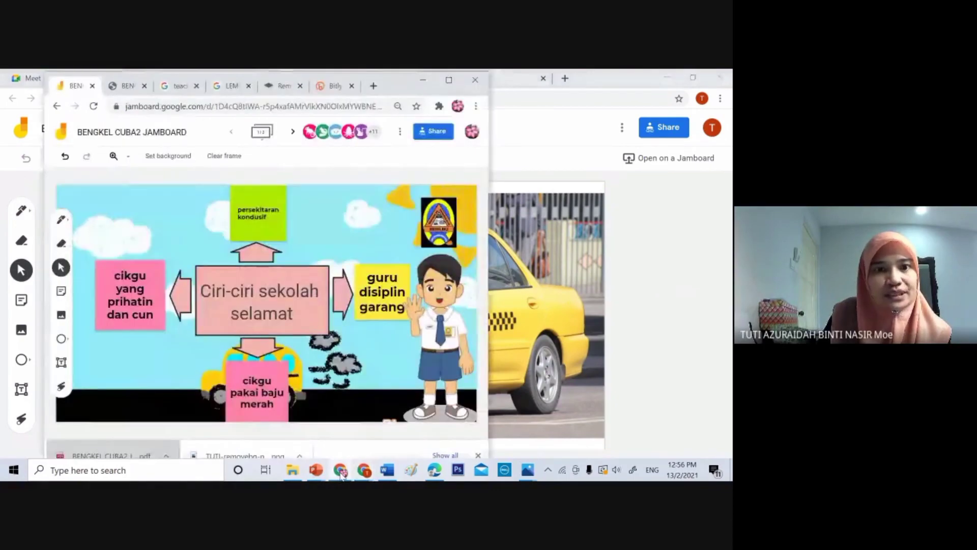
{"action": "left_click", "coordinate": [449, 80]}
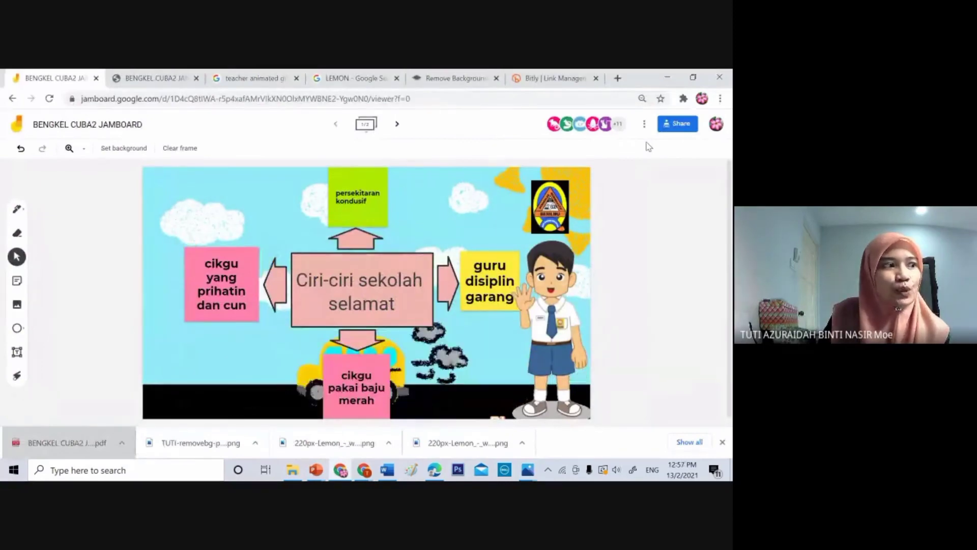
{"action": "key", "text": "alt+Tab"}
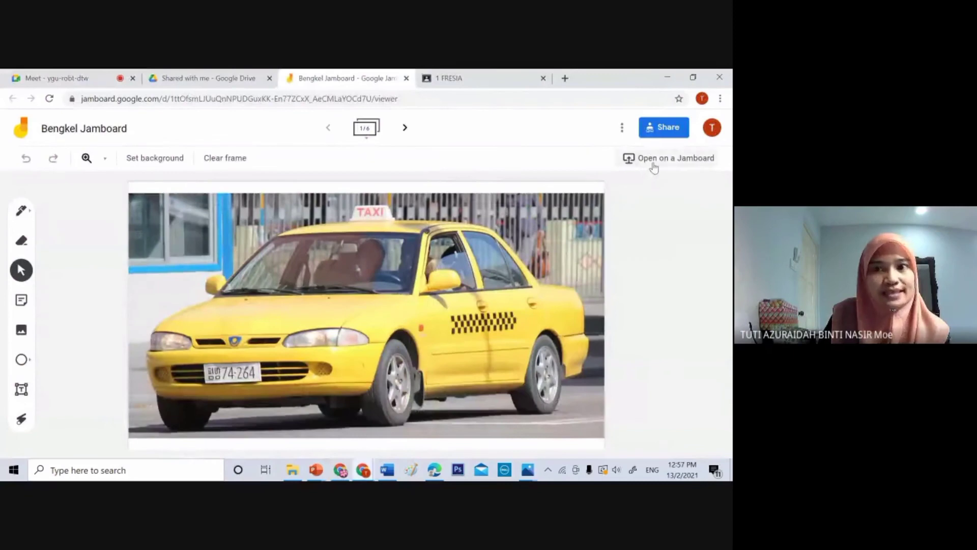
{"action": "left_click", "coordinate": [654, 163]}
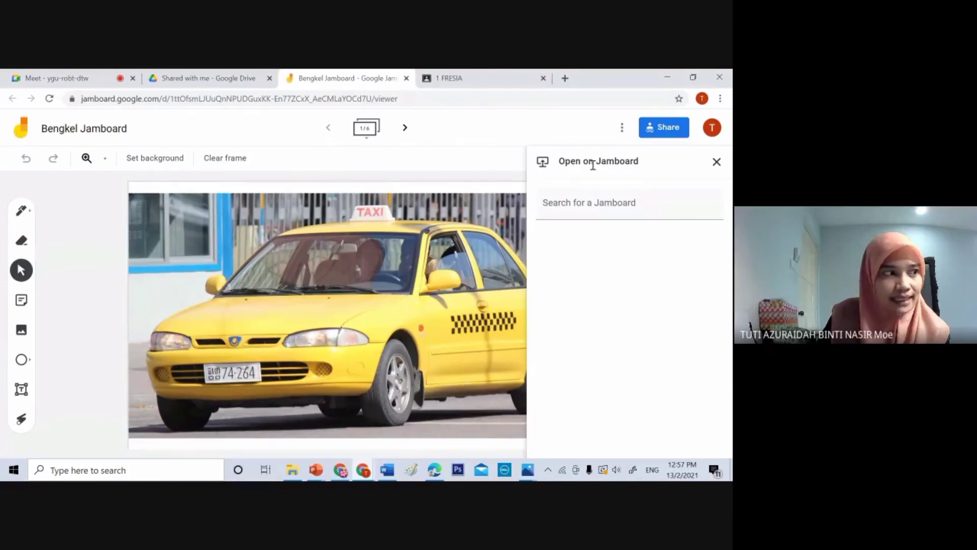
- Create a QR code for the Bengkel Jamboard page and download it as qrcode_jamboard.google.com.png
{"action": "right_click", "coordinate": [593, 167]}
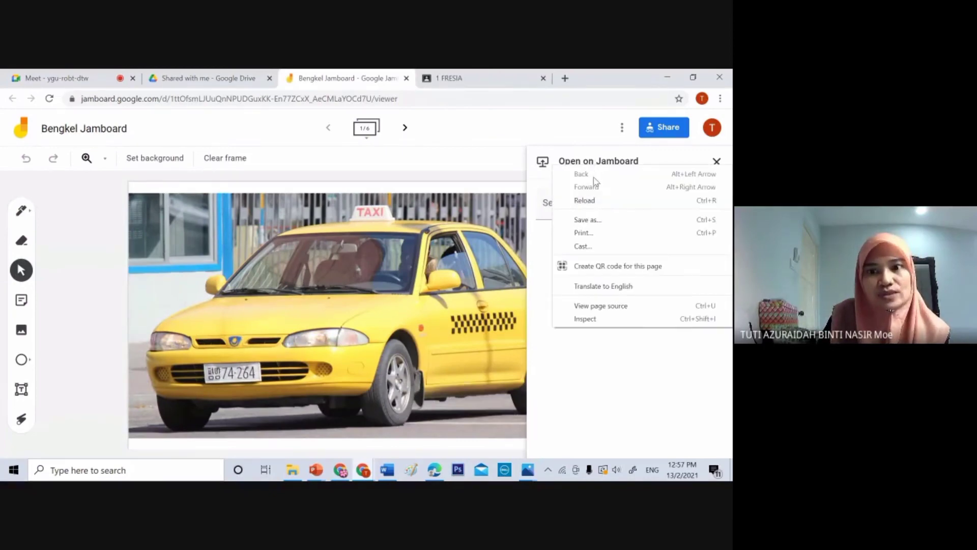
{"action": "left_click", "coordinate": [606, 268]}
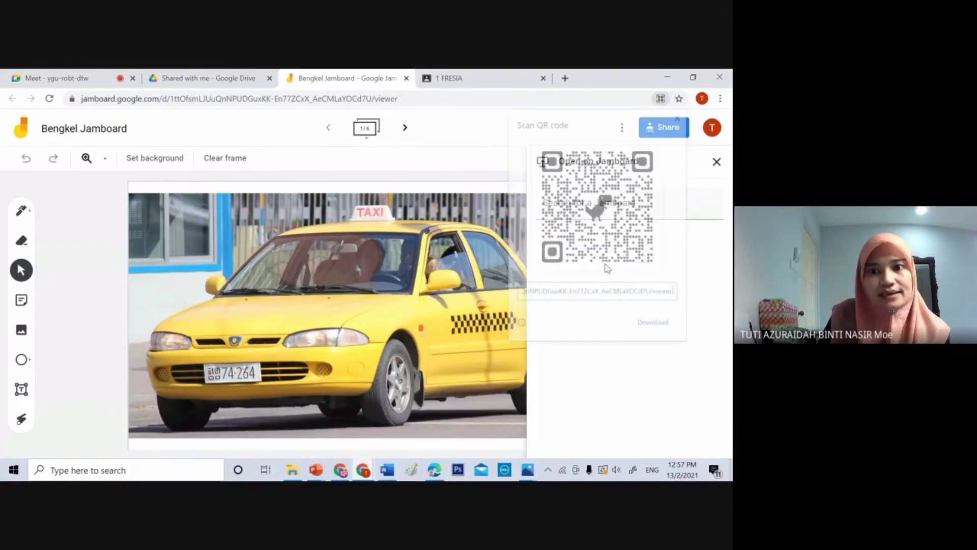
{"action": "left_click", "coordinate": [656, 326]}
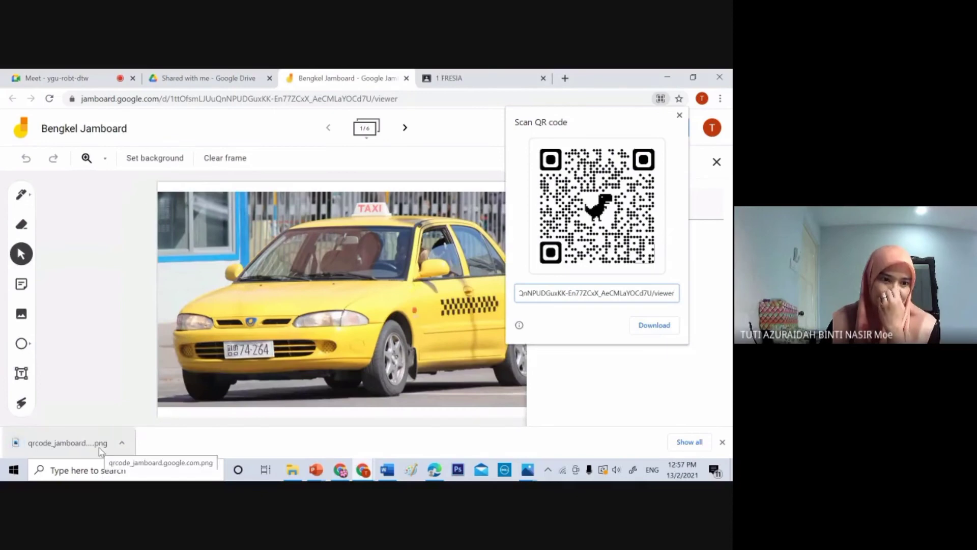
- Open the QR code PNG in Windows Photos, copy the image, and minimize Photos
{"action": "left_click", "coordinate": [99, 446]}
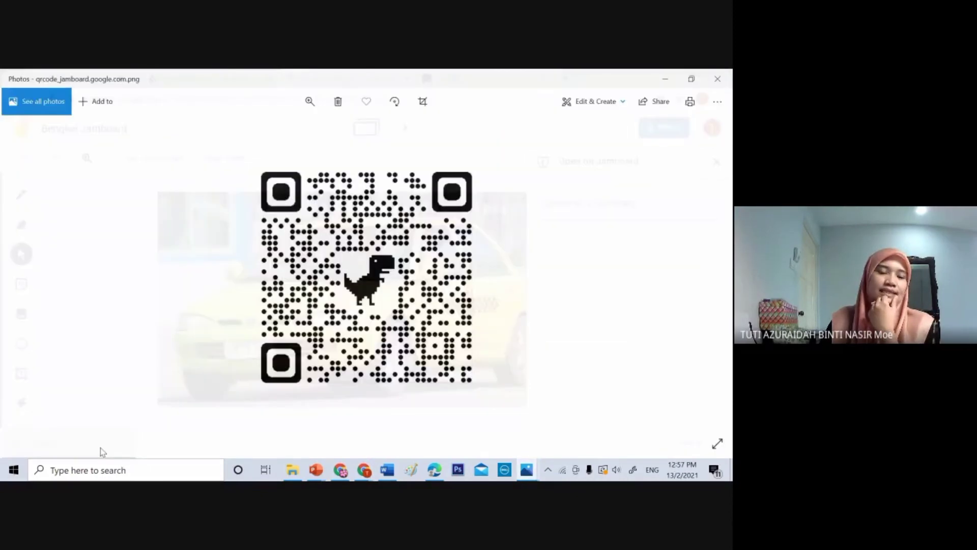
{"action": "right_click", "coordinate": [333, 263]}
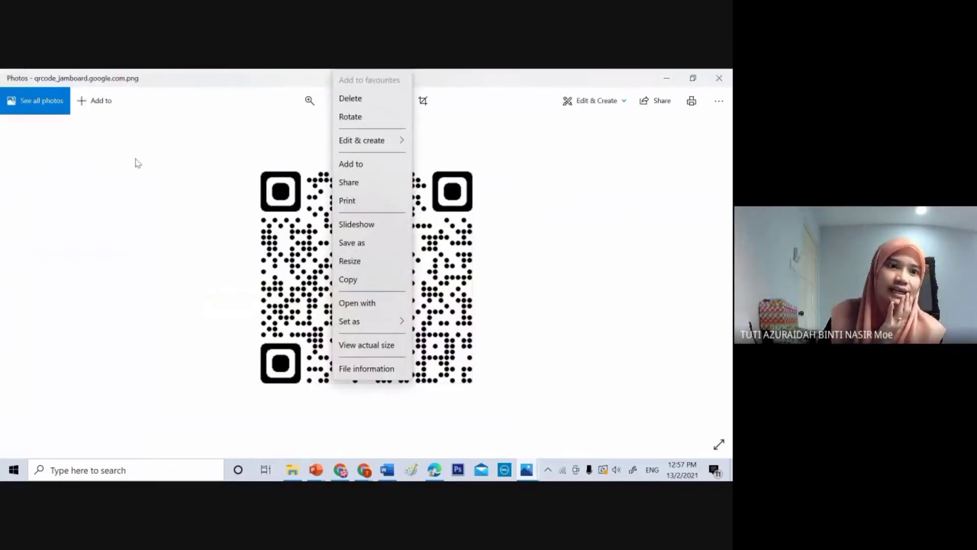
{"action": "left_click", "coordinate": [359, 280]}
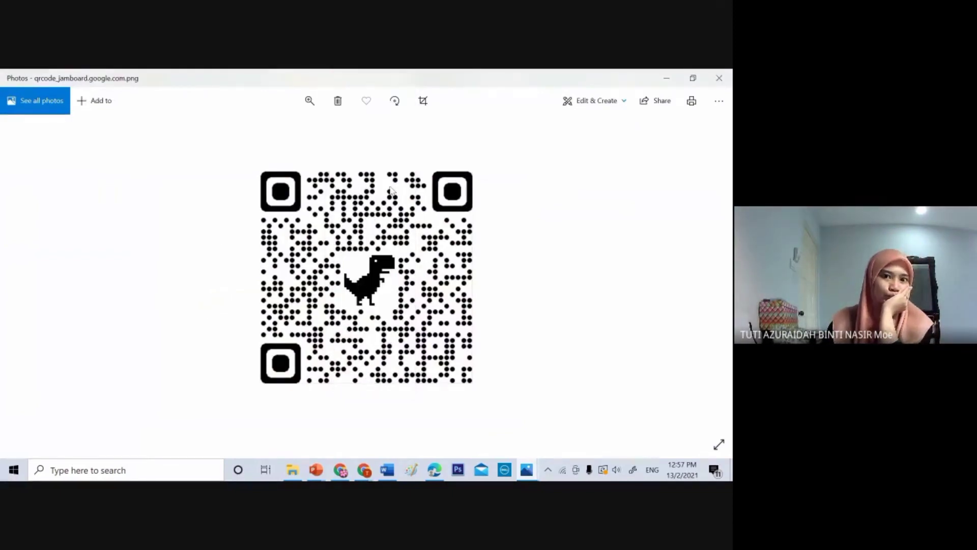
{"action": "left_click", "coordinate": [667, 80]}
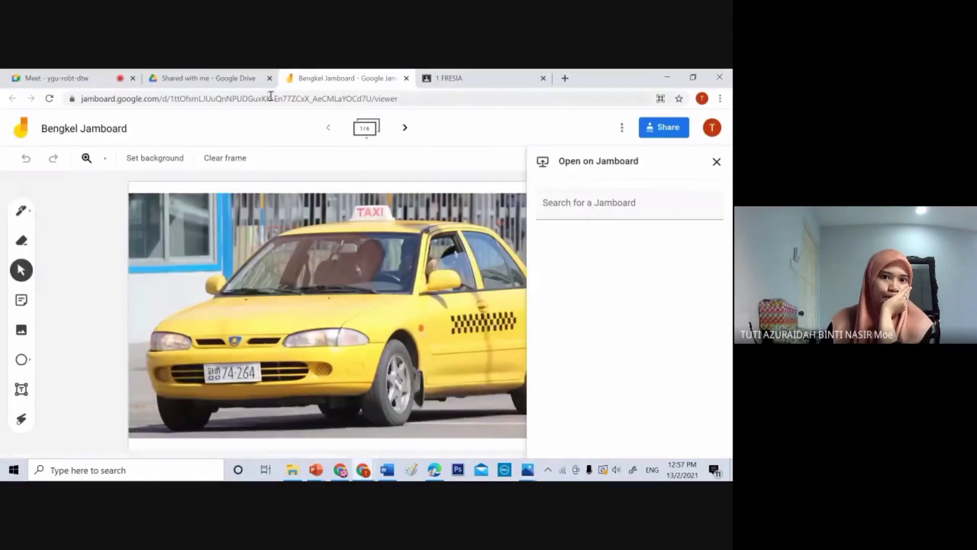
- Create a new assignment in 1 FRESIA's Classwork and choose to attach a File
{"action": "left_click", "coordinate": [468, 79]}
{"action": "left_click", "coordinate": [338, 131]}
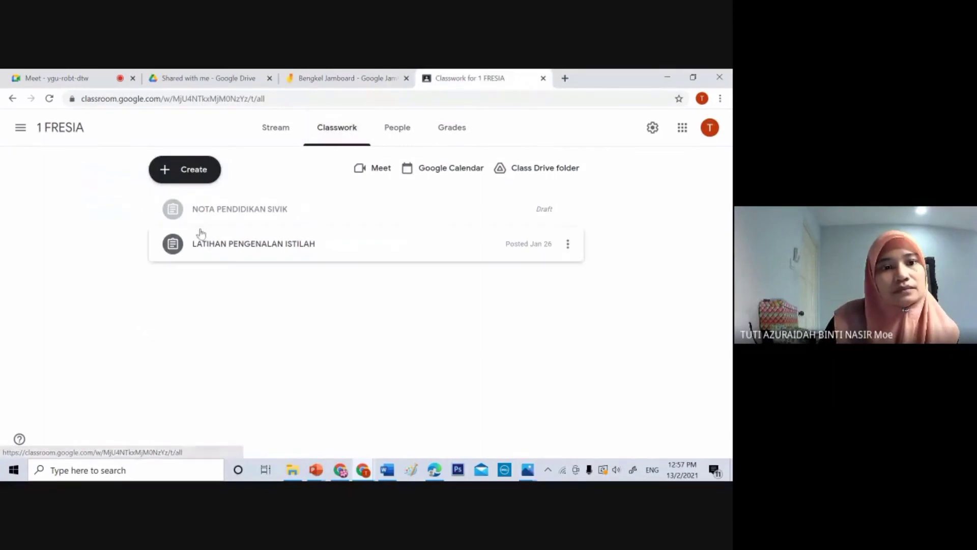
{"action": "left_click", "coordinate": [197, 176]}
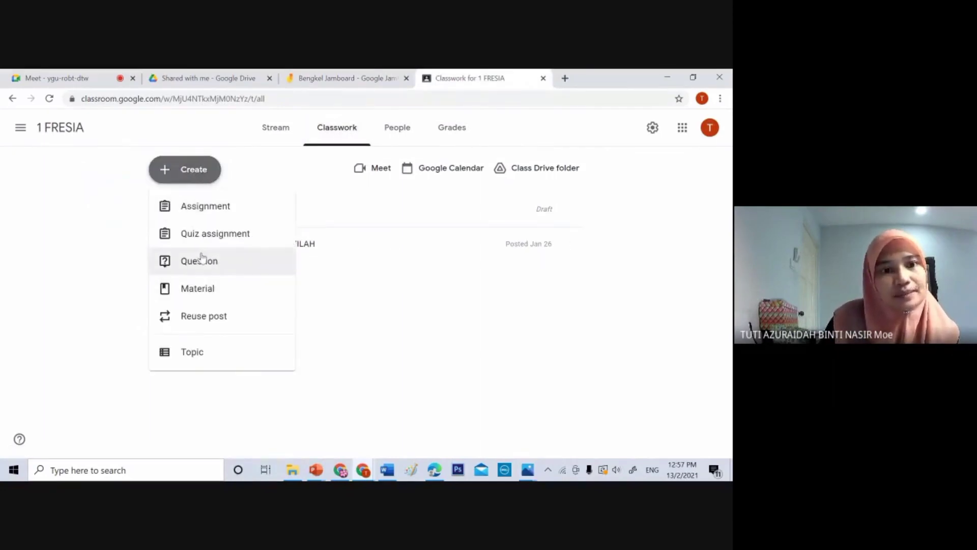
{"action": "left_click", "coordinate": [201, 212]}
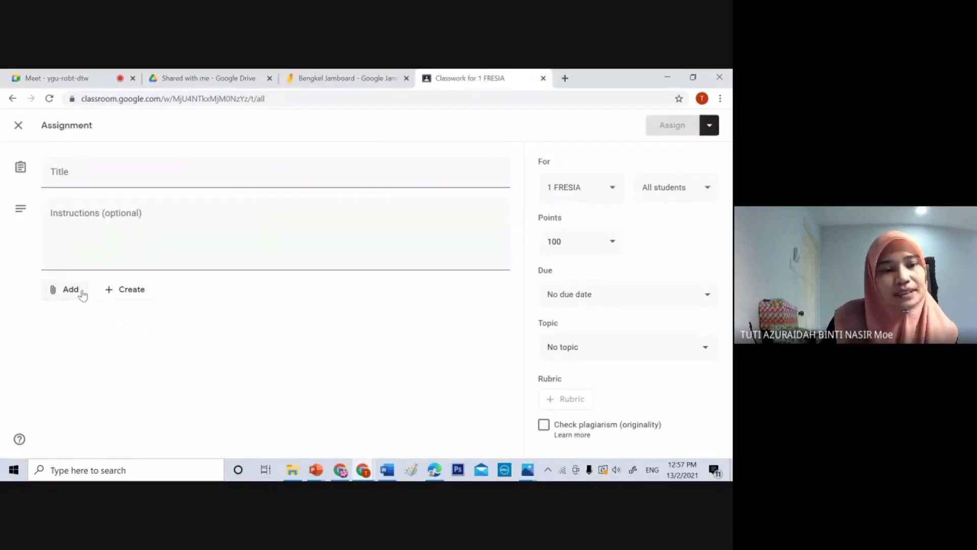
{"action": "left_click", "coordinate": [82, 292]}
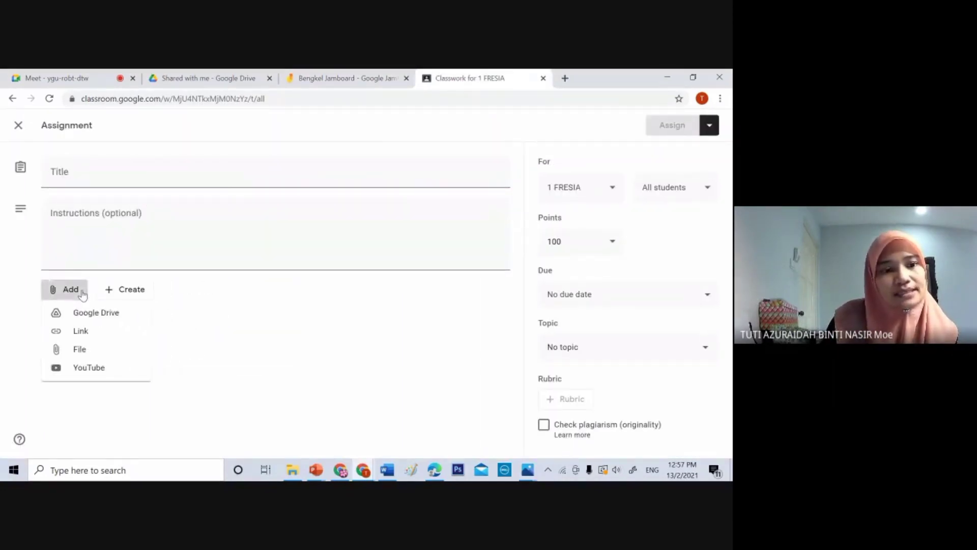
{"action": "left_click", "coordinate": [94, 351]}
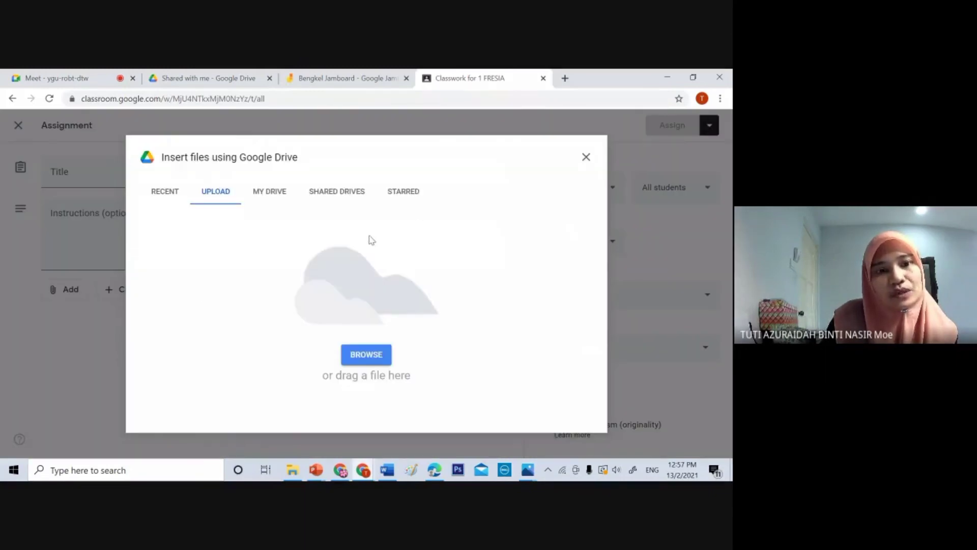